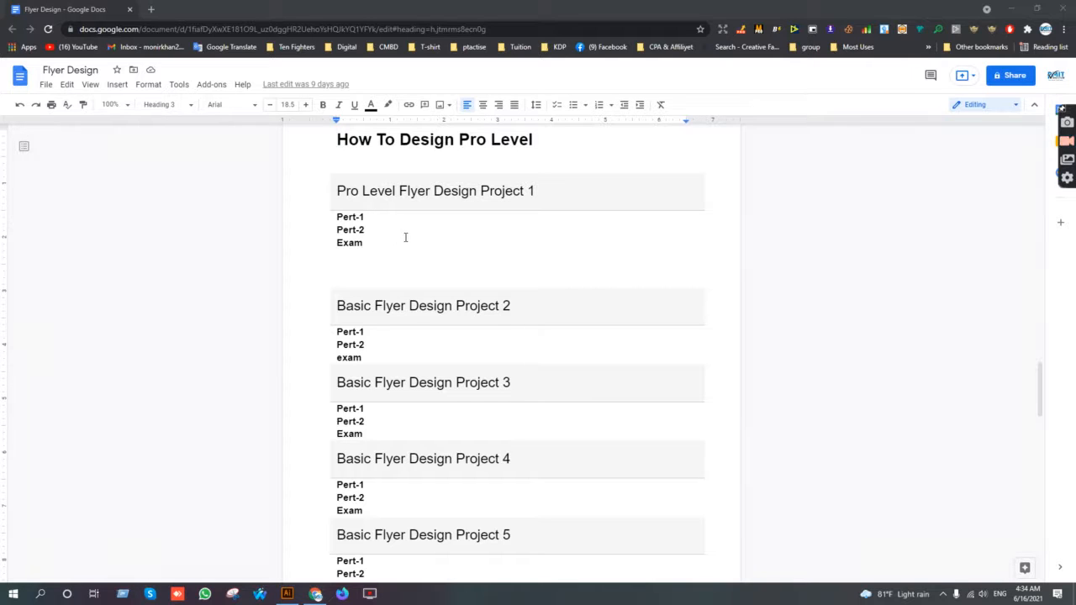
# Step: Replace the word "Basic" with "Pro" in the "Basic Flyer Design Project 2" heading
pyautogui.click(504, 191)
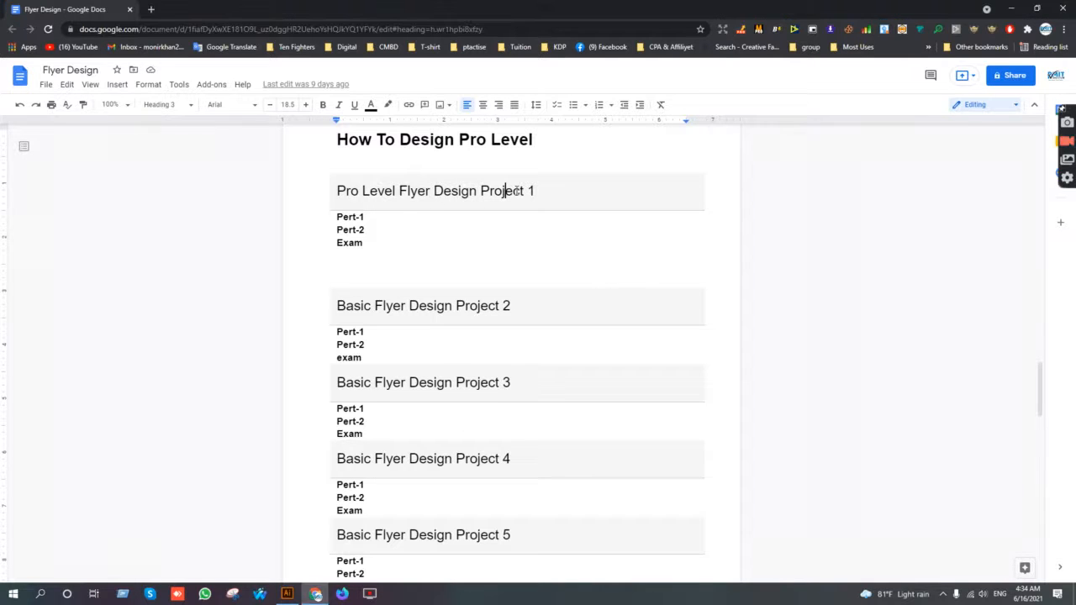
pyautogui.moveTo(338, 305); pyautogui.dragTo(519, 305)
pyautogui.click(493, 305)
pyautogui.moveTo(373, 306); pyautogui.dragTo(299, 306)
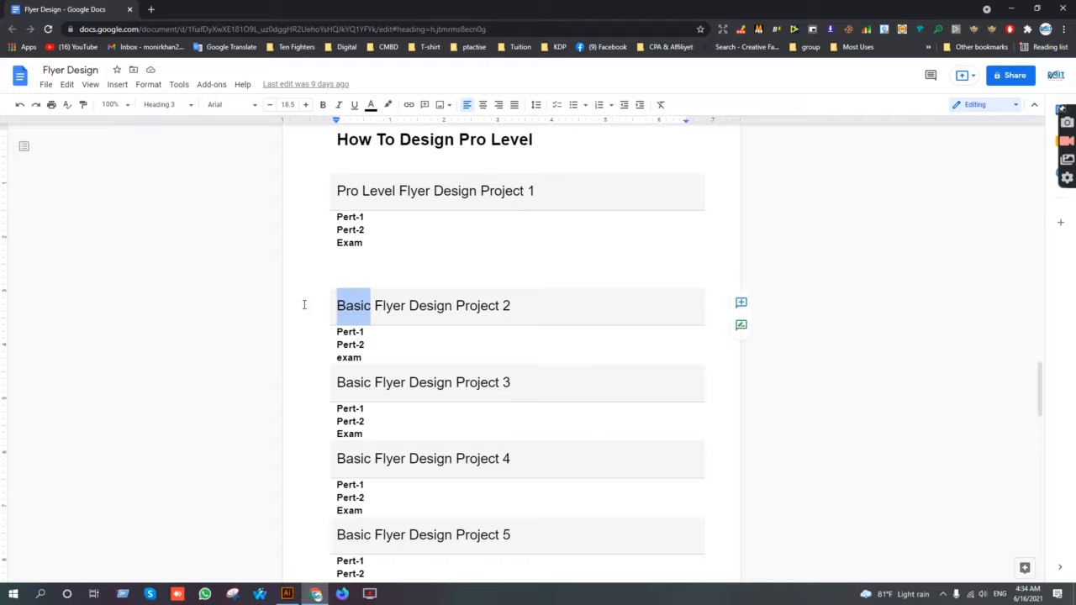
pyautogui.write('Pro')
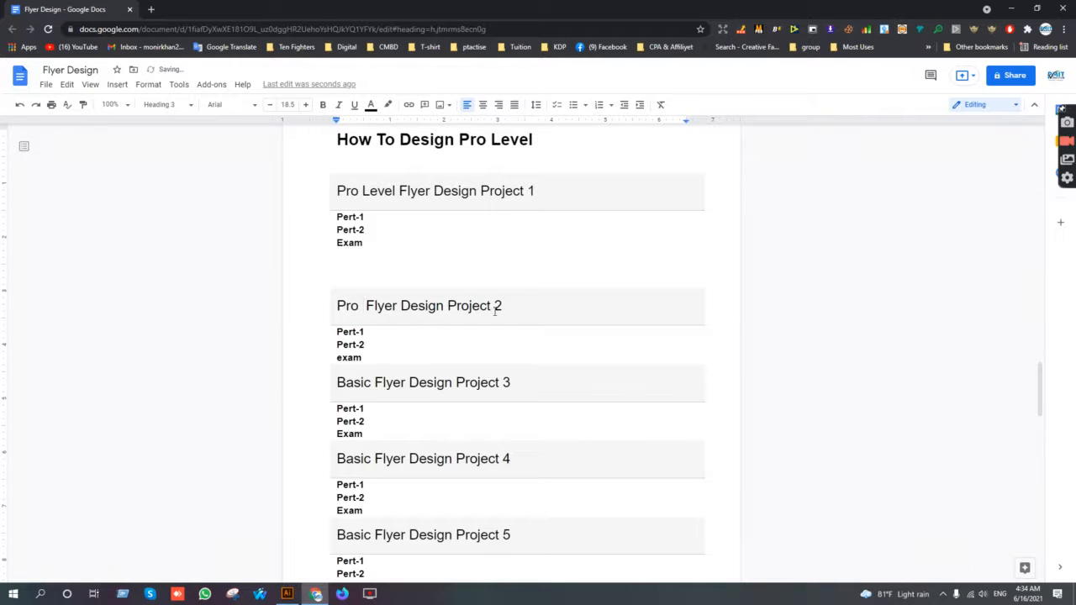
pyautogui.moveTo(510, 306); pyautogui.dragTo(326, 306)
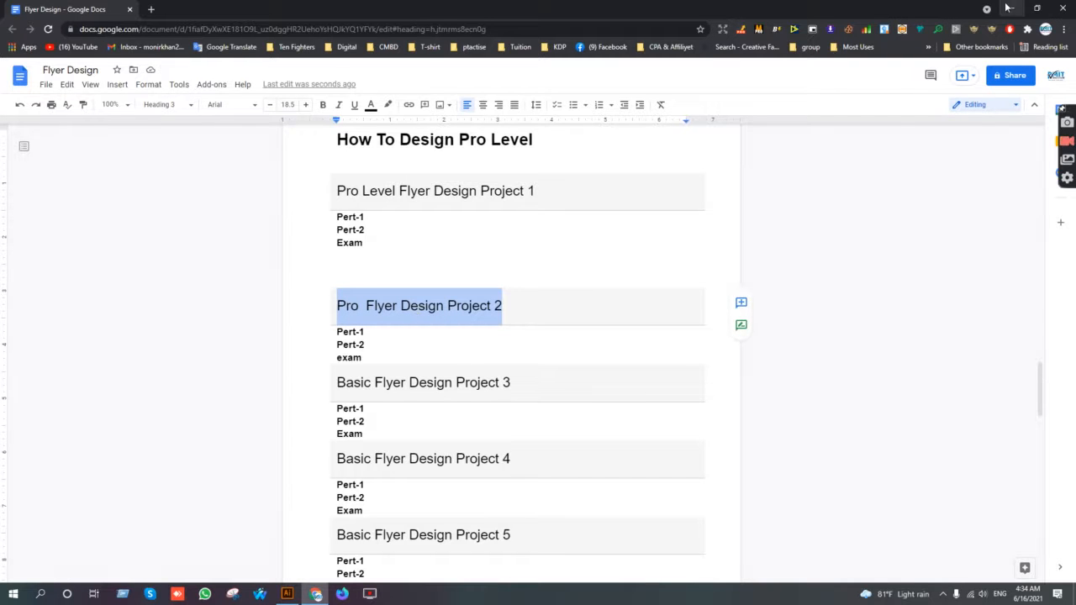
# Step: Switch to File Explorer and open the Corporate Flyer folder inside Collect on Local Disk (D:)
pyautogui.click(1011, 7)
pyautogui.click(1030, 6)
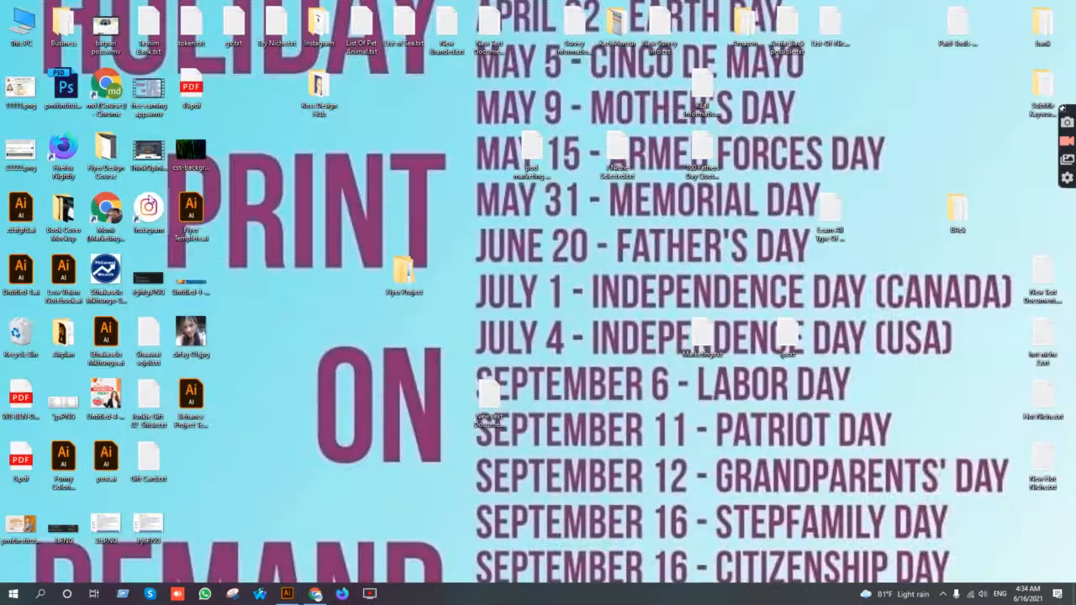
pyautogui.doubleClick(22, 26)
pyautogui.doubleClick(290, 216)
pyautogui.doubleClick(303, 150)
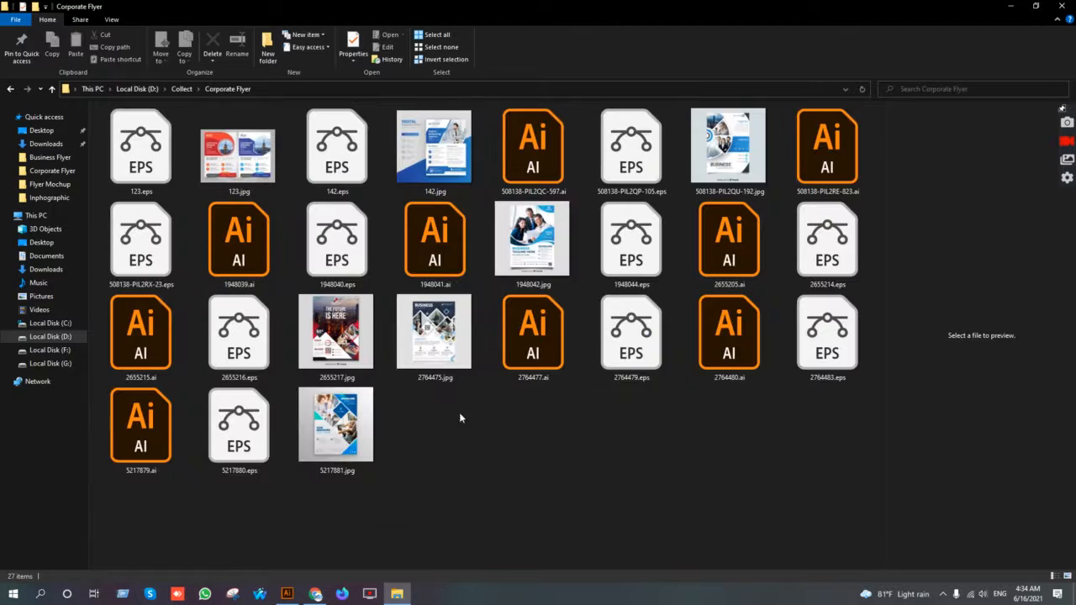
# Step: View the sample flyer images in the Corporate Flyer folder at full size, from 123.jpg through 1948042.jpg
pyautogui.moveTo(822, 426); pyautogui.dragTo(105, 172)
pyautogui.click(559, 431)
pyautogui.click(228, 155)
pyautogui.doubleClick(234, 142)
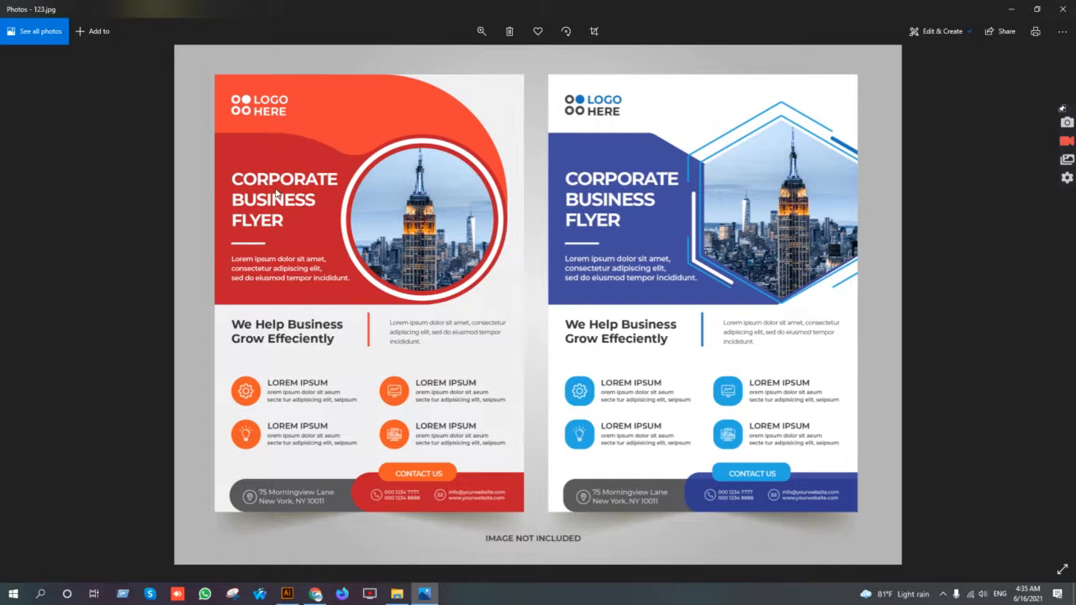
pyautogui.click(1045, 307)
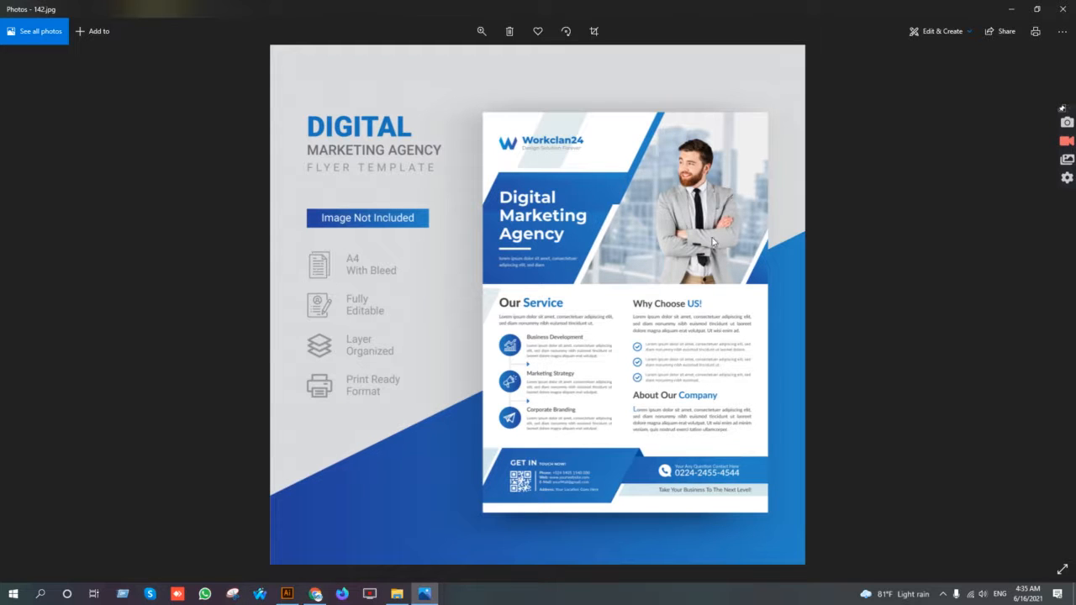
pyautogui.click(1049, 309)
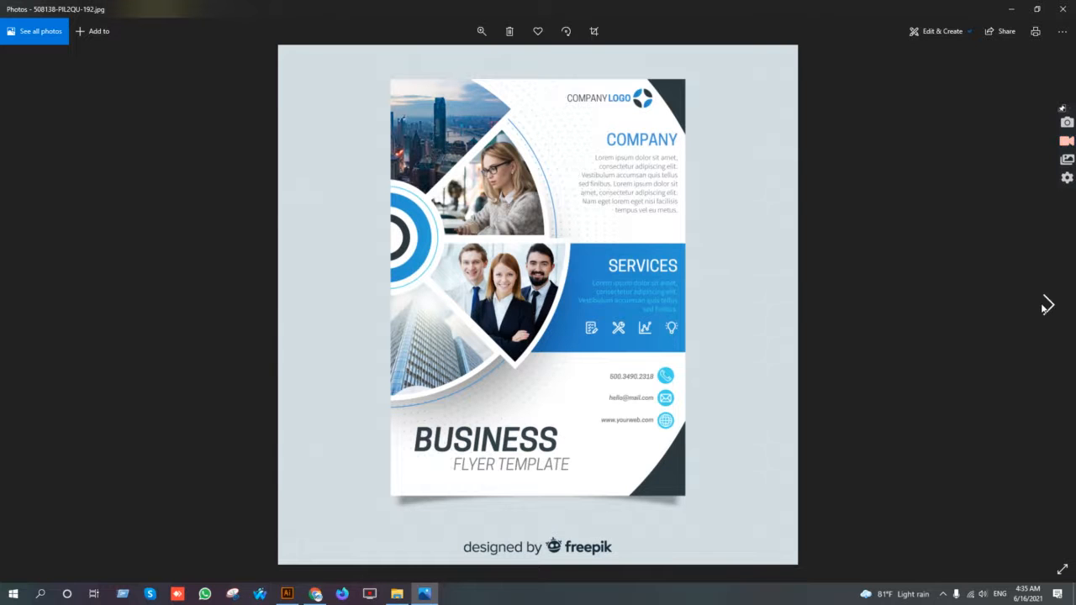
pyautogui.click(1046, 306)
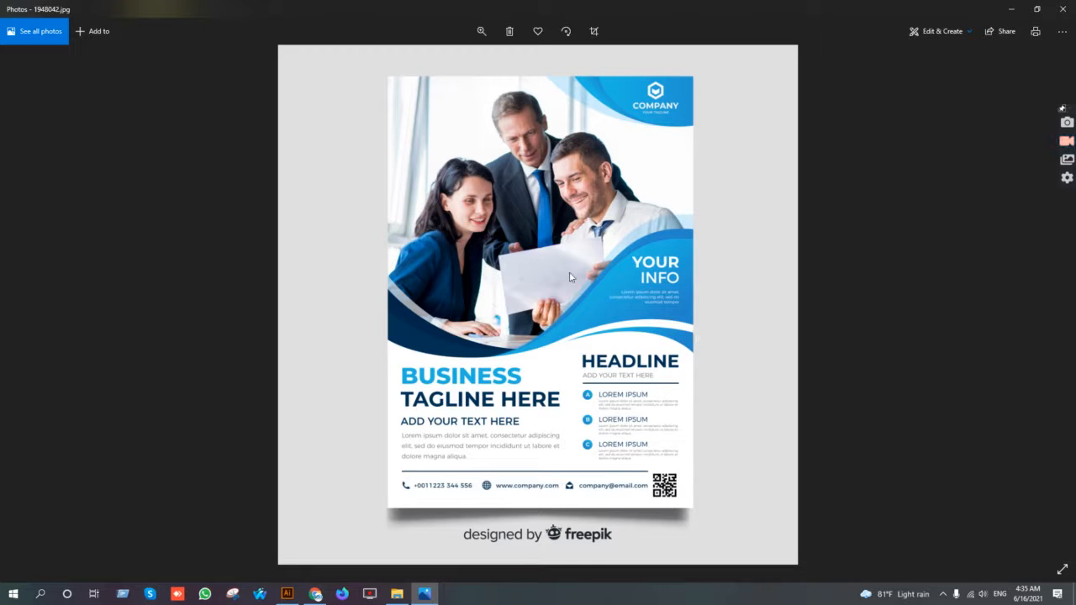
pyautogui.click(1062, 9)
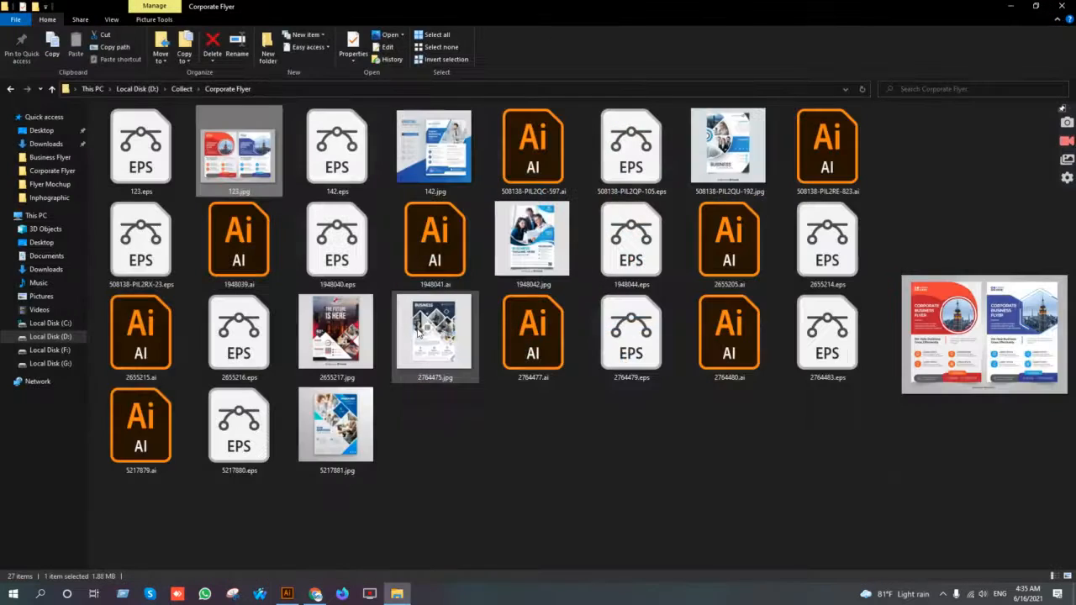
pyautogui.rightClick(575, 450)
pyautogui.click(499, 348)
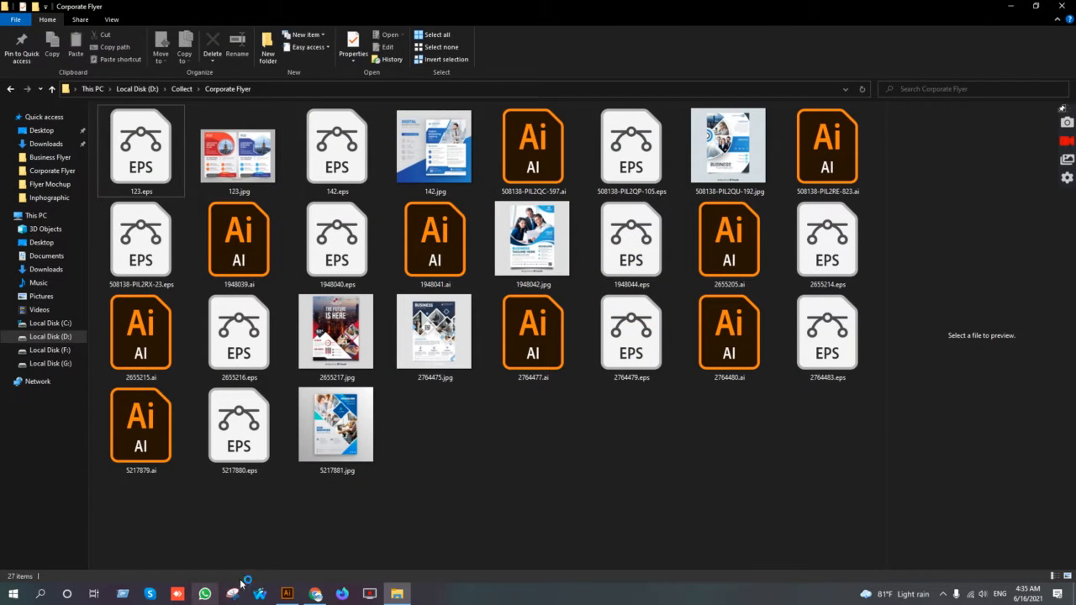
# Step: Duplicate the Flyer Templete.ai file on the desktop and open the copy in Illustrator
pyautogui.click(1011, 6)
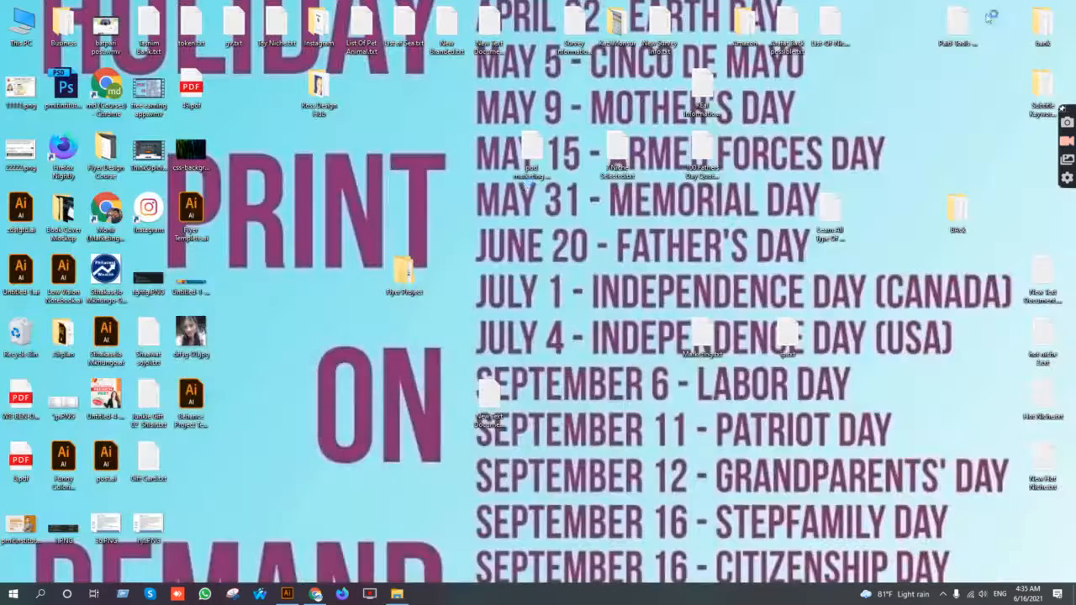
pyautogui.rightClick(191, 214)
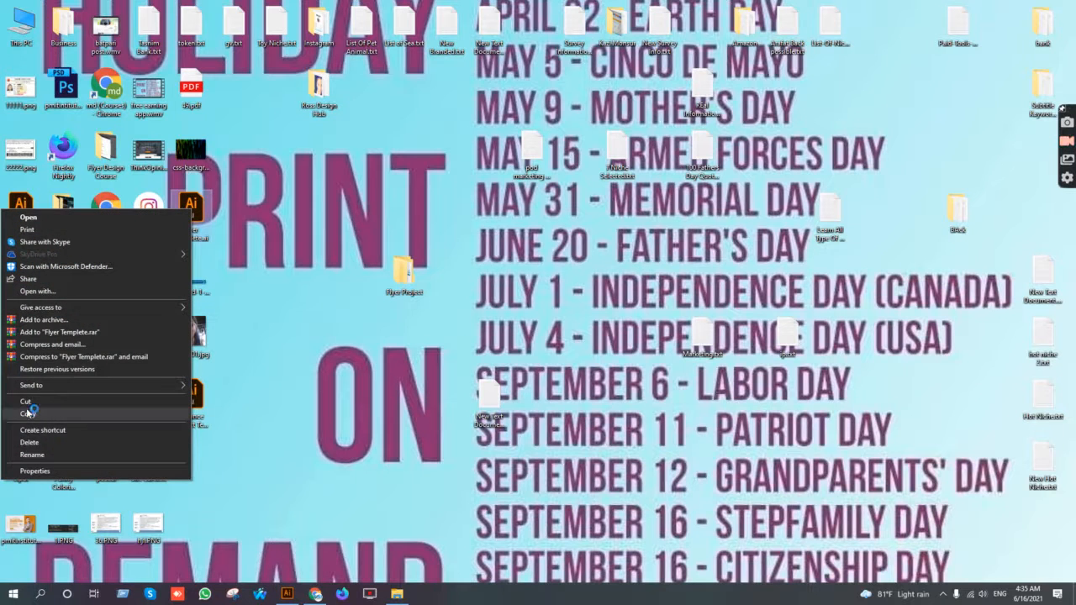
pyautogui.click(50, 416)
pyautogui.rightClick(421, 227)
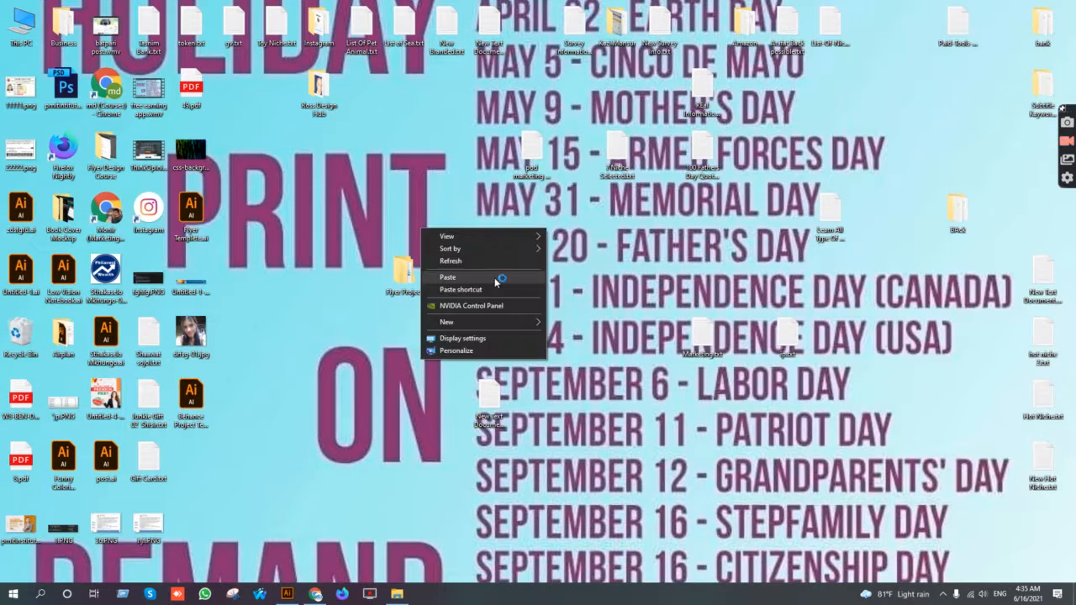
pyautogui.click(495, 279)
pyautogui.doubleClick(531, 206)
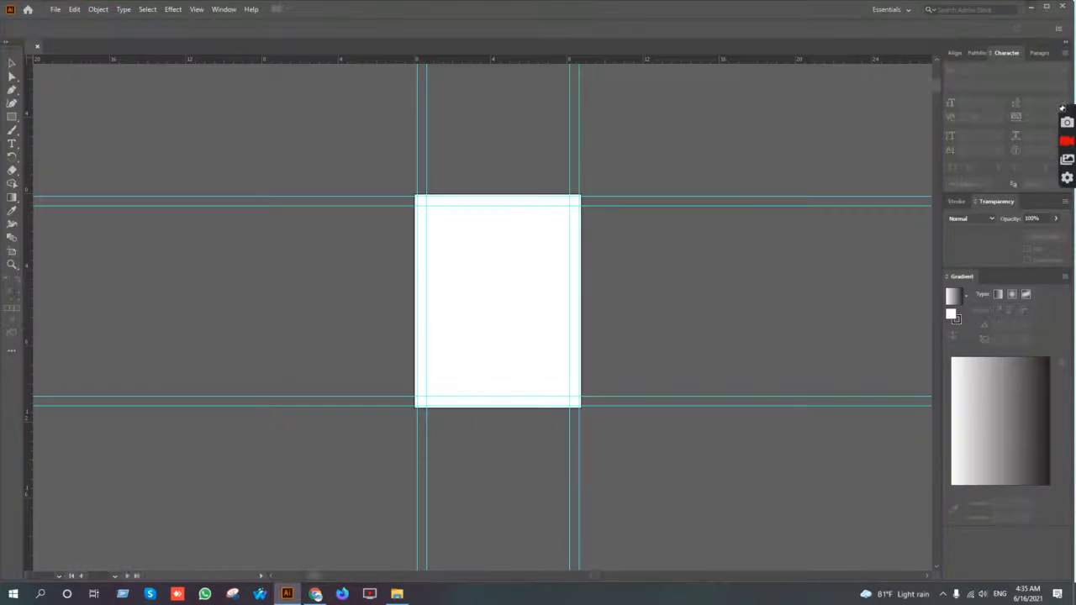
# Step: Find the editable file 1948044.eps in the Corporate Flyer folder and open it in Illustrator
pyautogui.click(1031, 7)
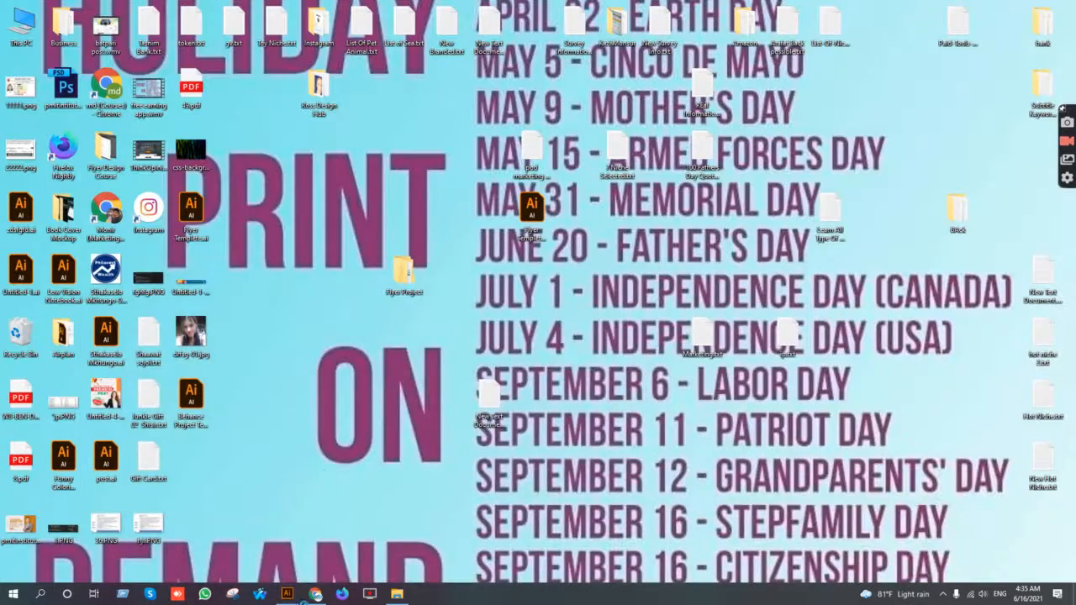
pyautogui.click(397, 593)
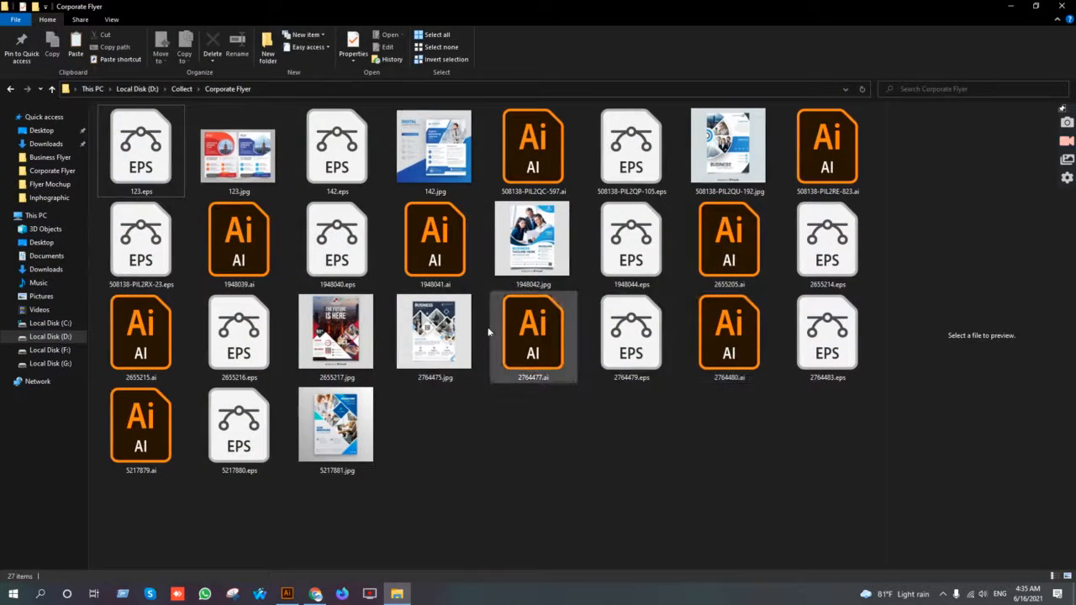
pyautogui.keyDown('ctrl'); pyautogui.scroll(3, 579, 235); pyautogui.keyUp('ctrl')
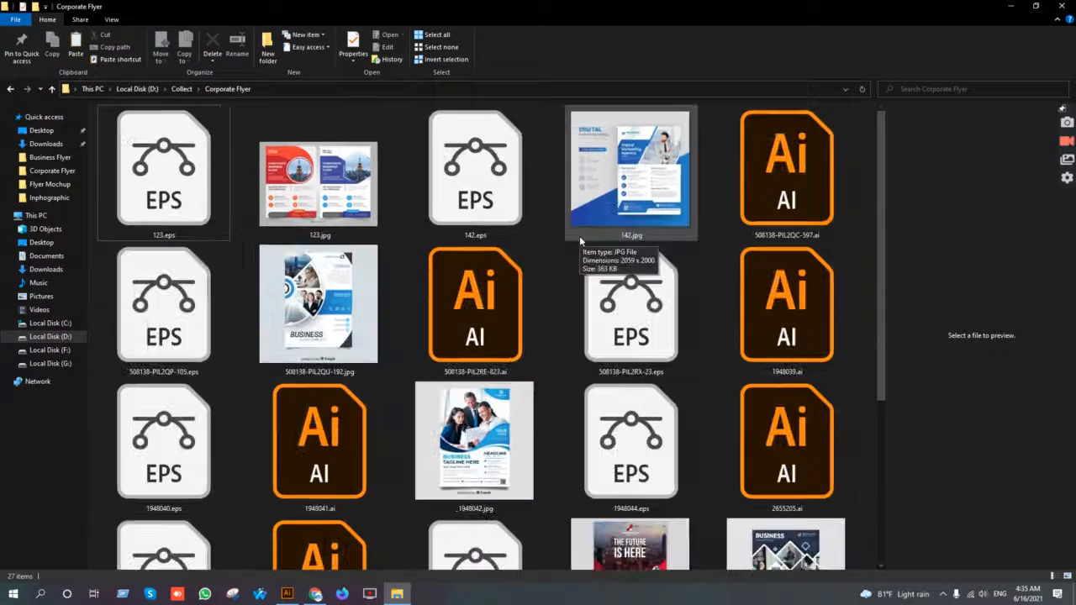
pyautogui.scroll(-2, 648, 313)
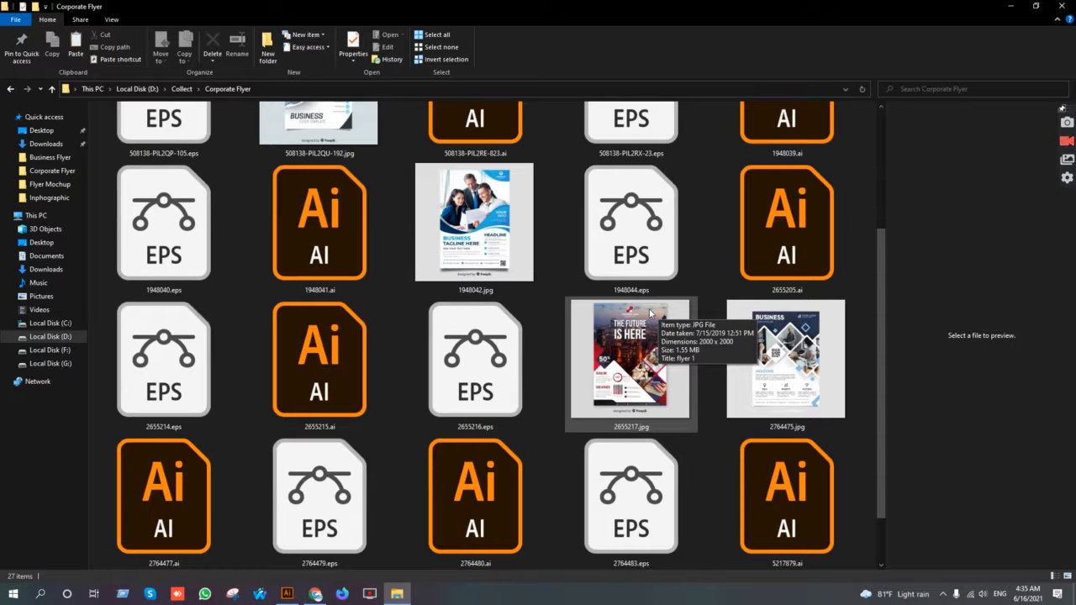
pyautogui.click(481, 239)
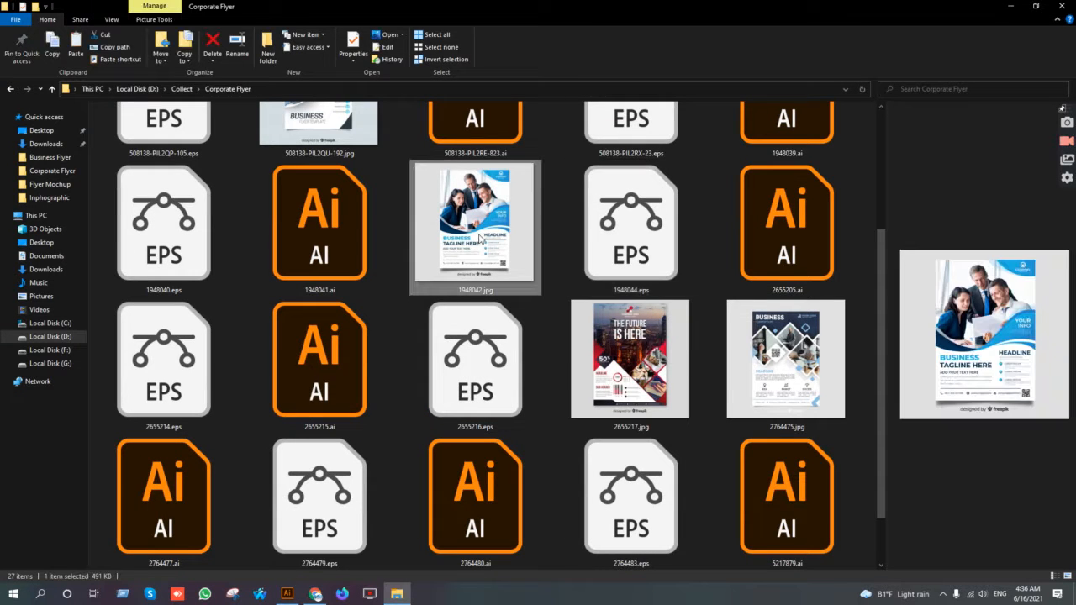
pyautogui.click(631, 238)
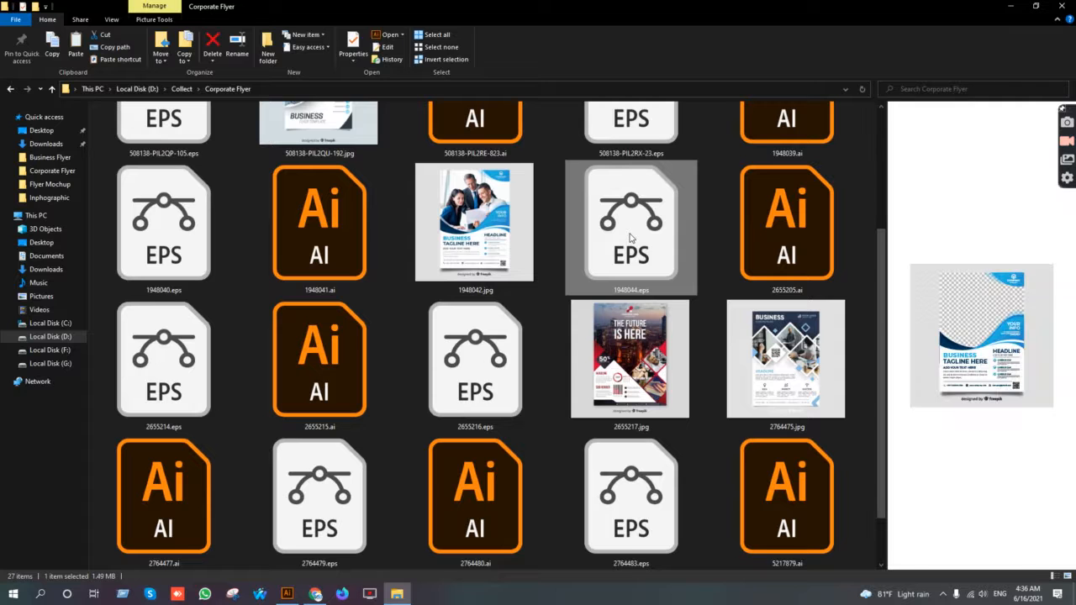
pyautogui.doubleClick(631, 237)
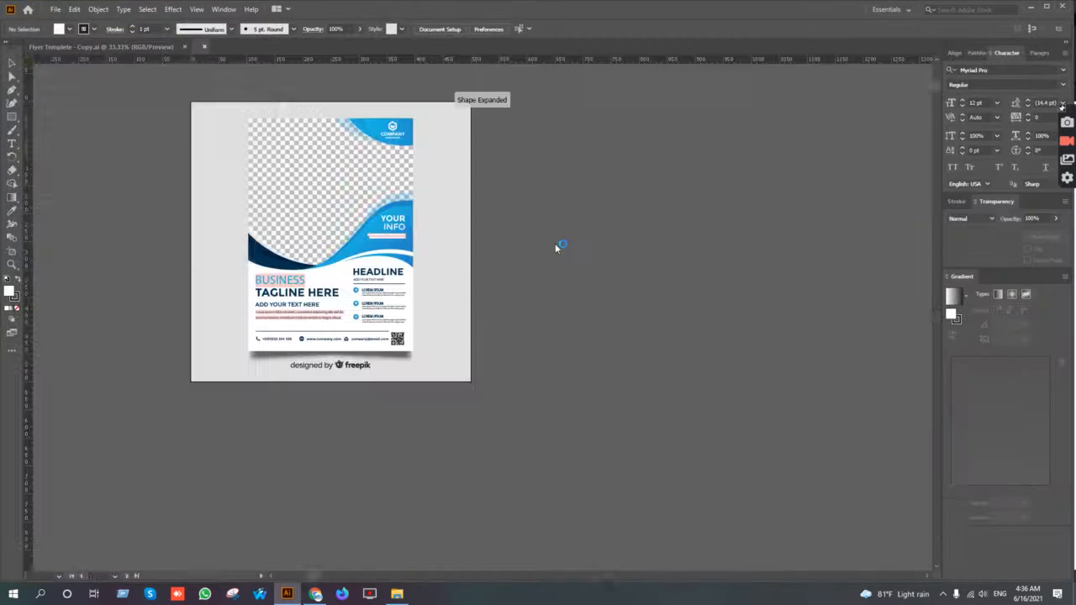
pyautogui.click(39, 205)
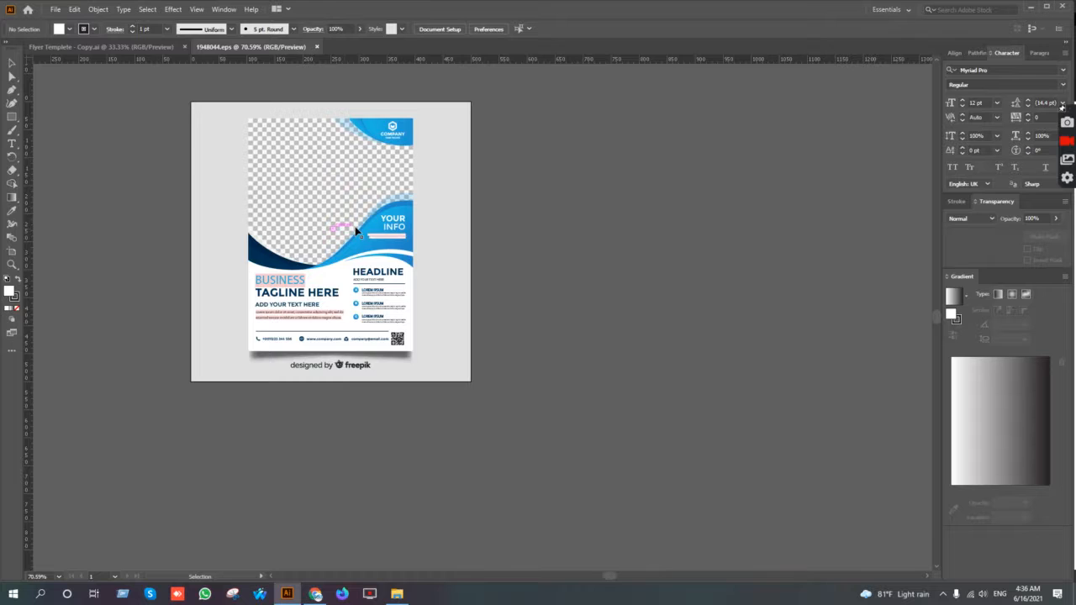
pyautogui.scroll(2, 356, 231)
pyautogui.moveTo(323, 241); pyautogui.dragTo(412, 283)
pyautogui.scroll(-1, 414, 282)
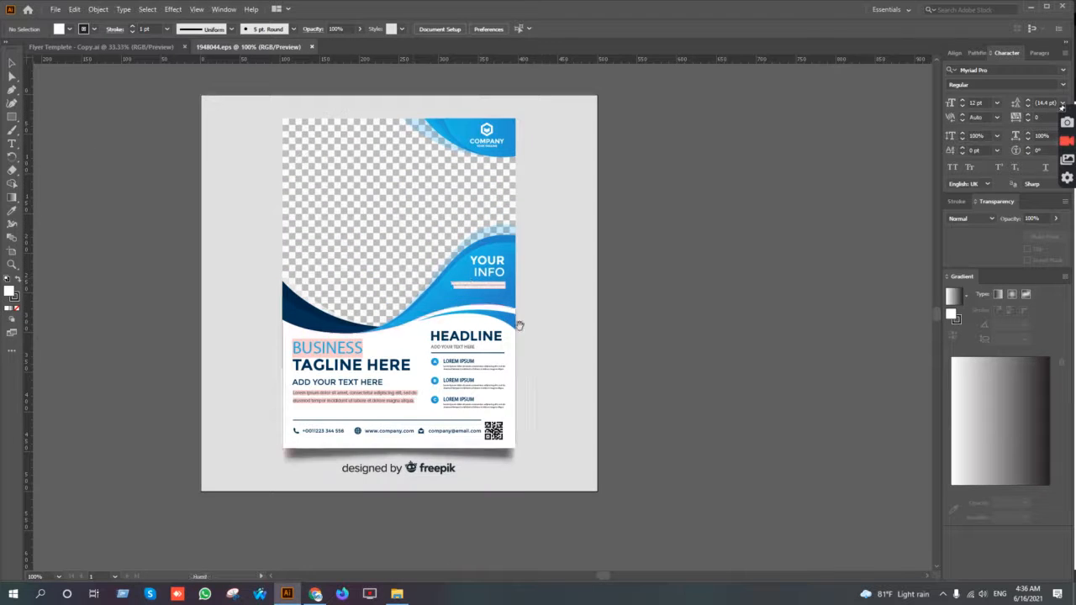
pyautogui.moveTo(520, 322); pyautogui.dragTo(482, 291)
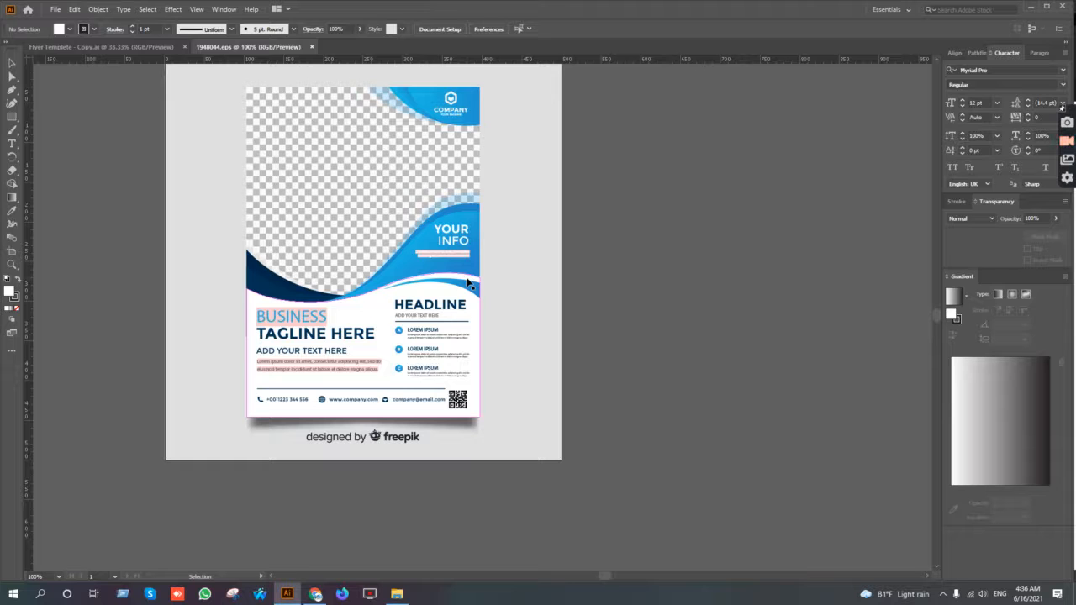
# Step: Return to the Collect folder in File Explorer and open its Inphographic subfolder
pyautogui.click(396, 594)
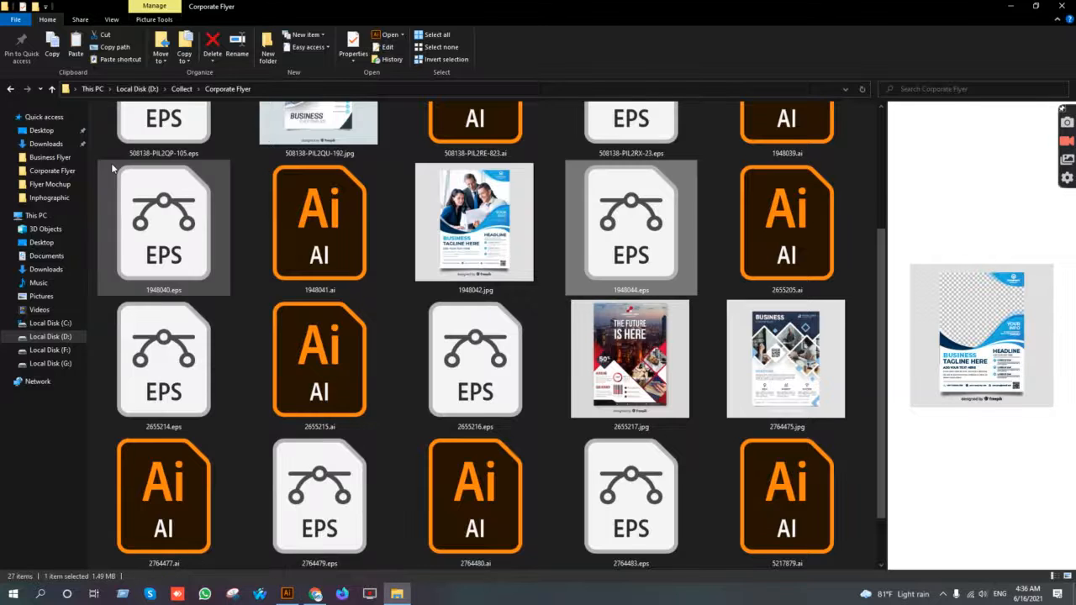
pyautogui.click(51, 88)
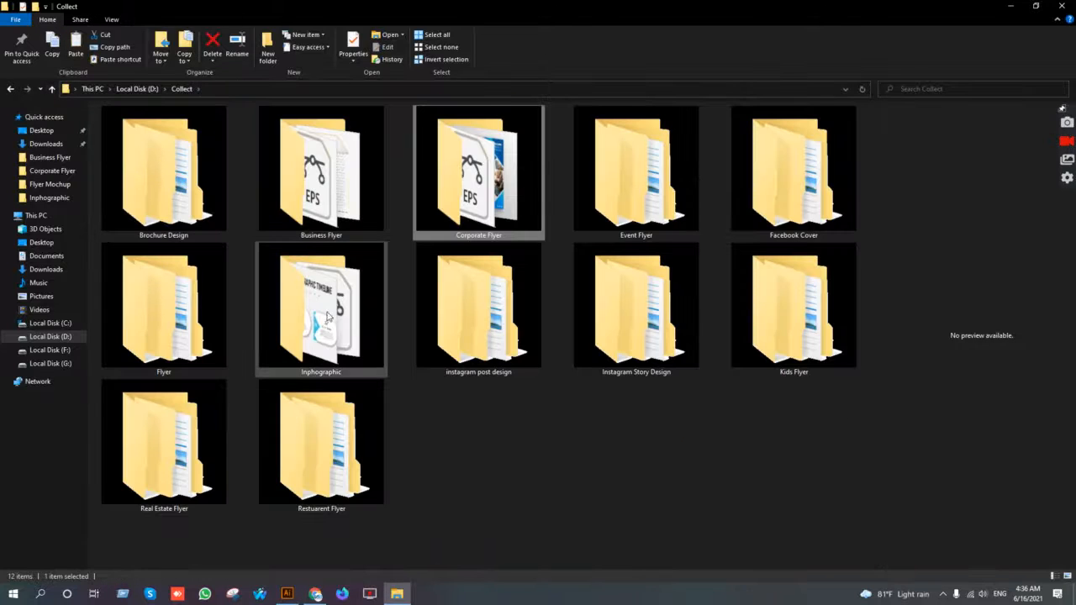
pyautogui.doubleClick(320, 304)
# Step: Switch to Illustrator and examine the wave shapes, photo area and text layout of the 1948044.eps flyer
pyautogui.hotkey('alt', 'Tab')
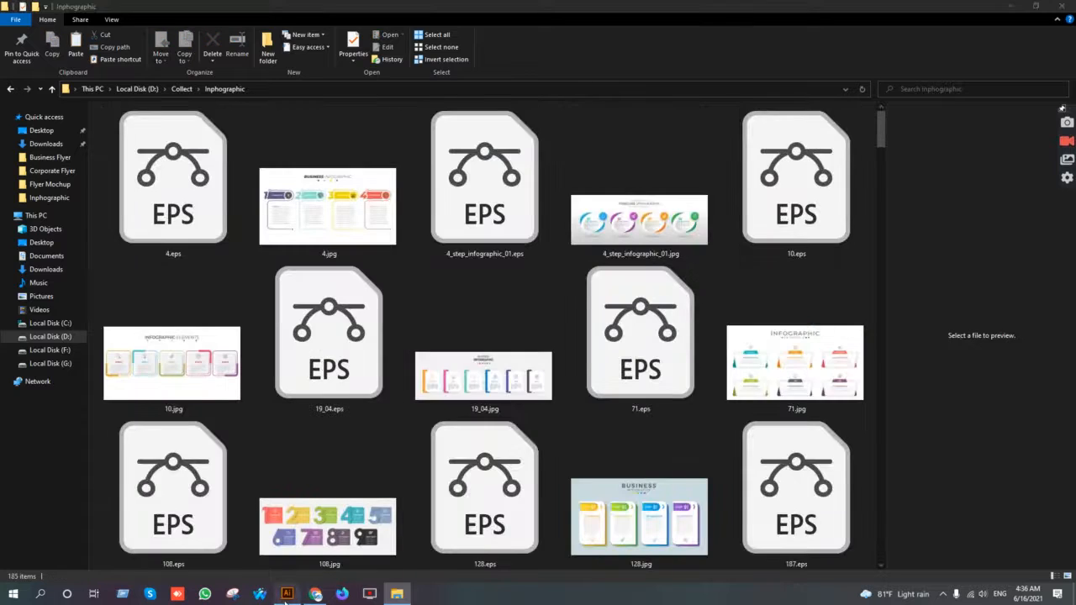
pyautogui.moveTo(461, 253); pyautogui.dragTo(516, 295)
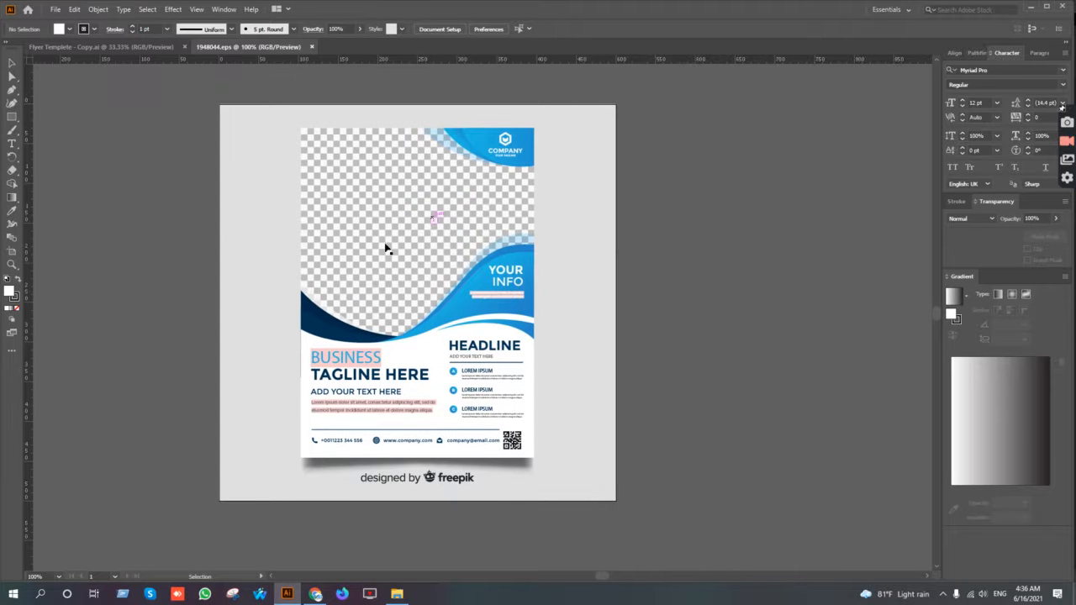
pyautogui.scroll(1, 520, 295)
pyautogui.moveTo(414, 295); pyautogui.dragTo(504, 290)
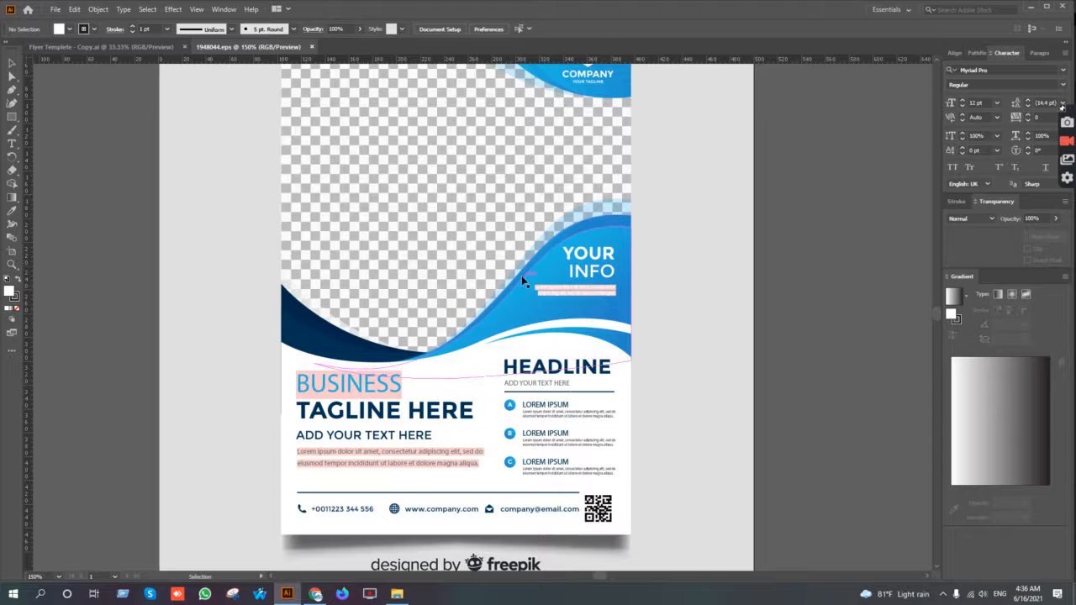
pyautogui.scroll(1, 523, 283)
pyautogui.scroll(1, 523, 283)
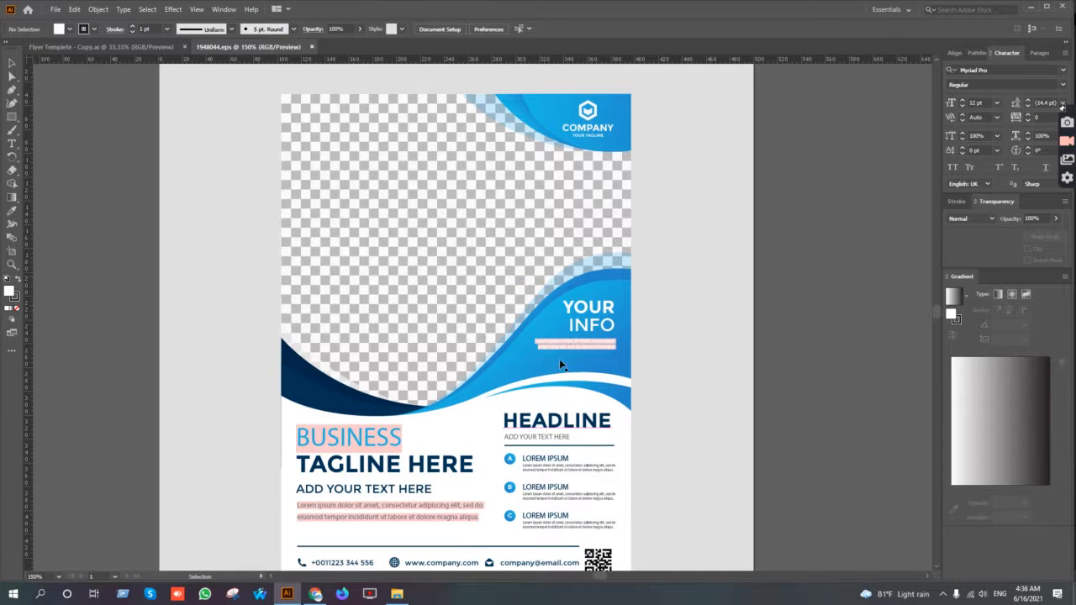
# Step: Switch to File Explorer and browse the infographic previews in the Inphographic folder
pyautogui.click(396, 594)
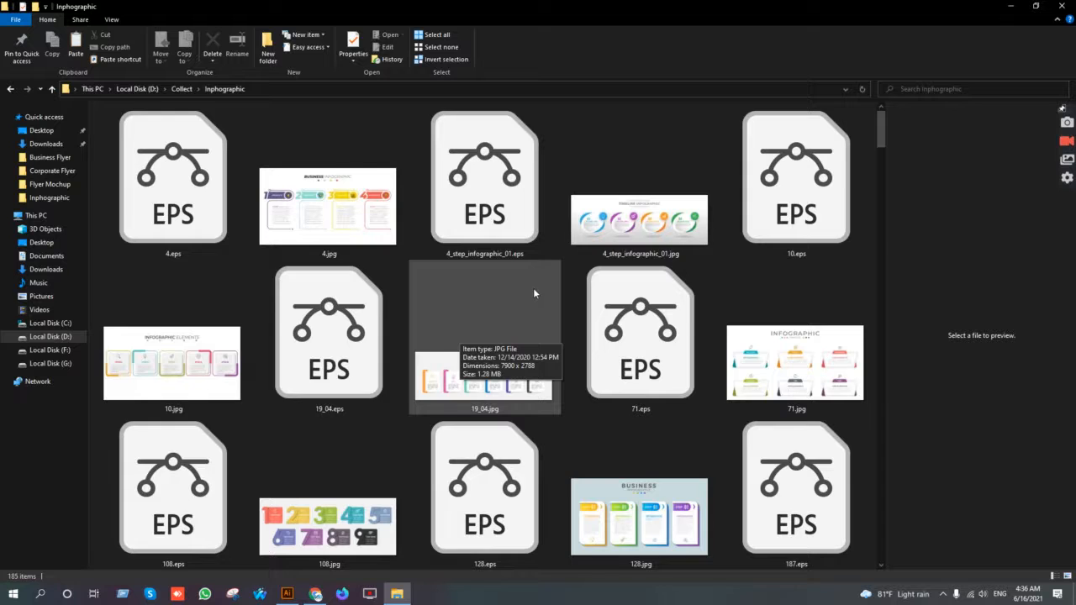
pyautogui.scroll(-1, 534, 291)
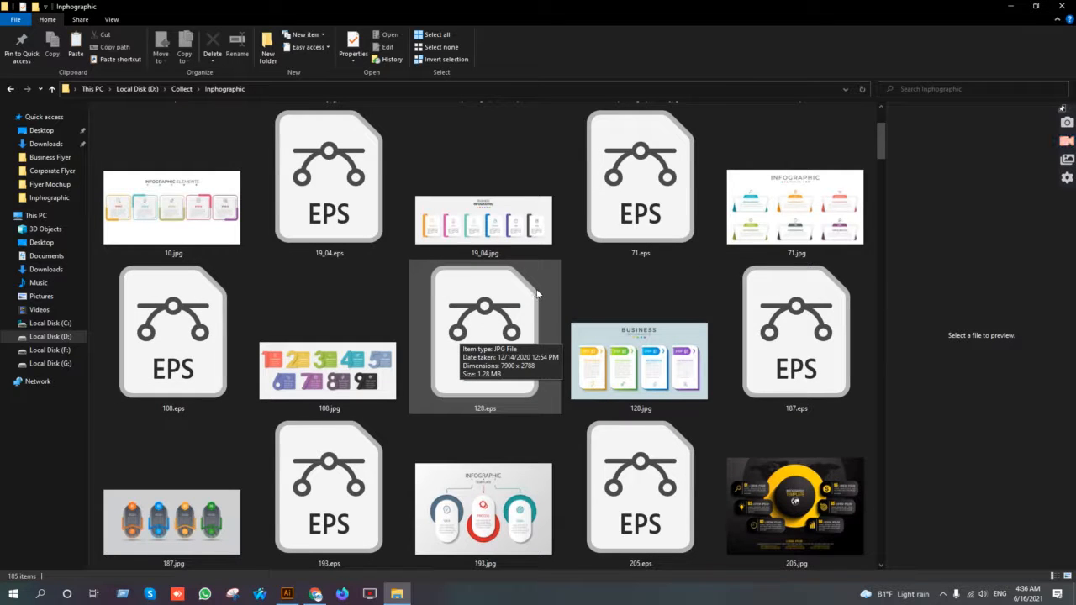
pyautogui.scroll(-2, 545, 296)
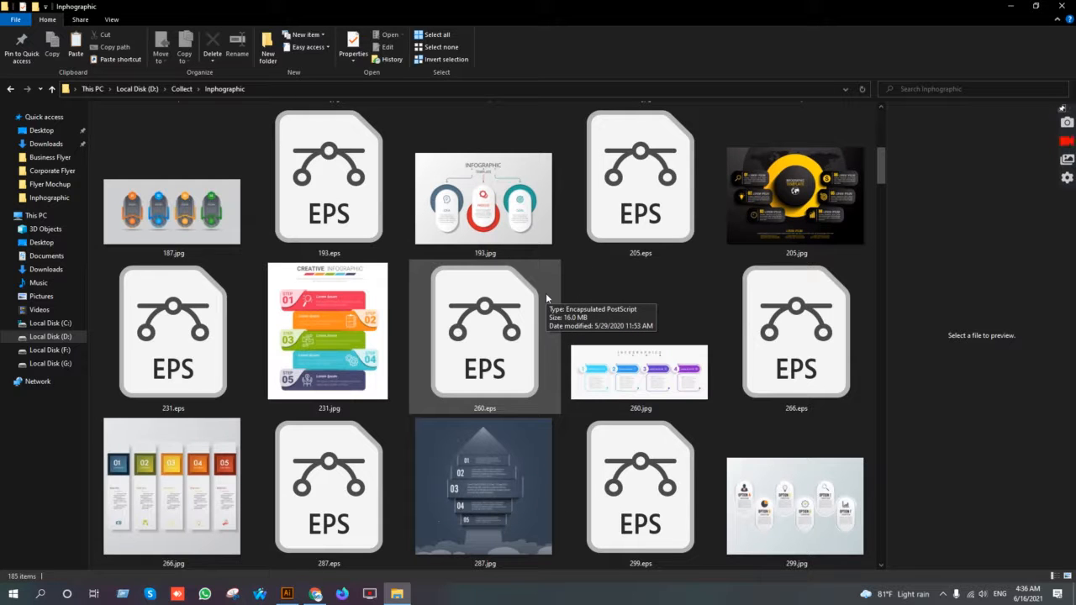
# Step: Switch to Illustrator, copy the flyer artwork from 1948044.eps into Flyer Templete - Copy.ai, and close the EPS file
pyautogui.click(290, 595)
pyautogui.scroll(-1, 597, 326)
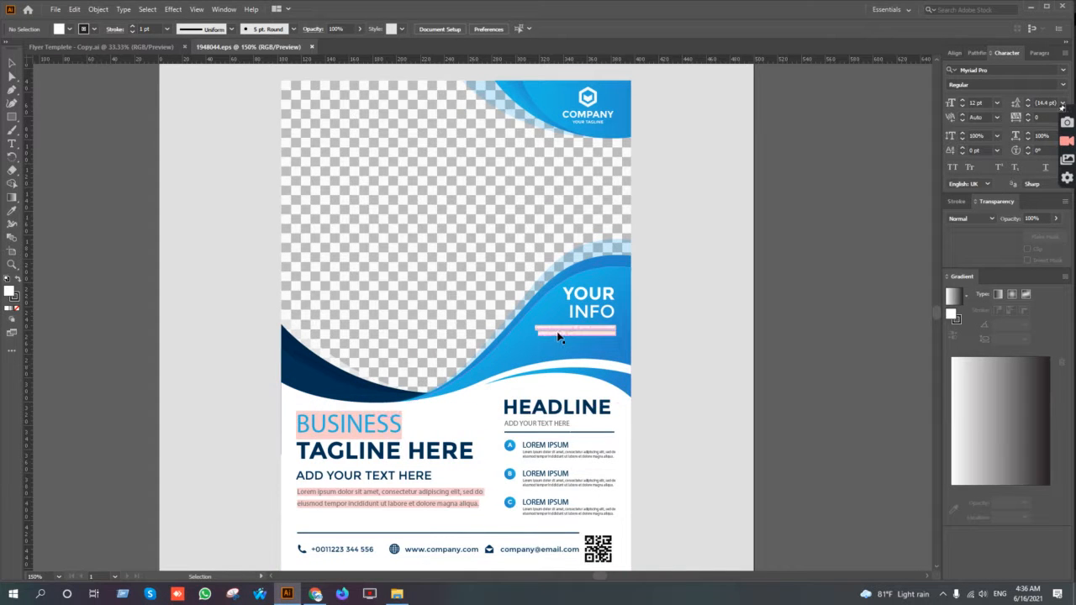
pyautogui.scroll(-1, 555, 338)
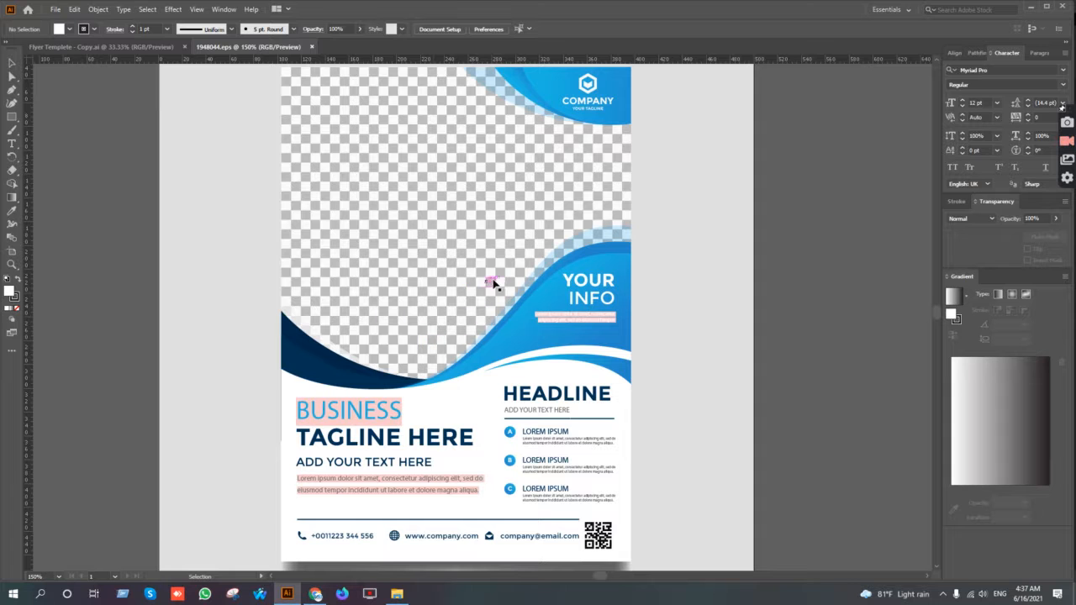
pyautogui.scroll(-2, 398, 275)
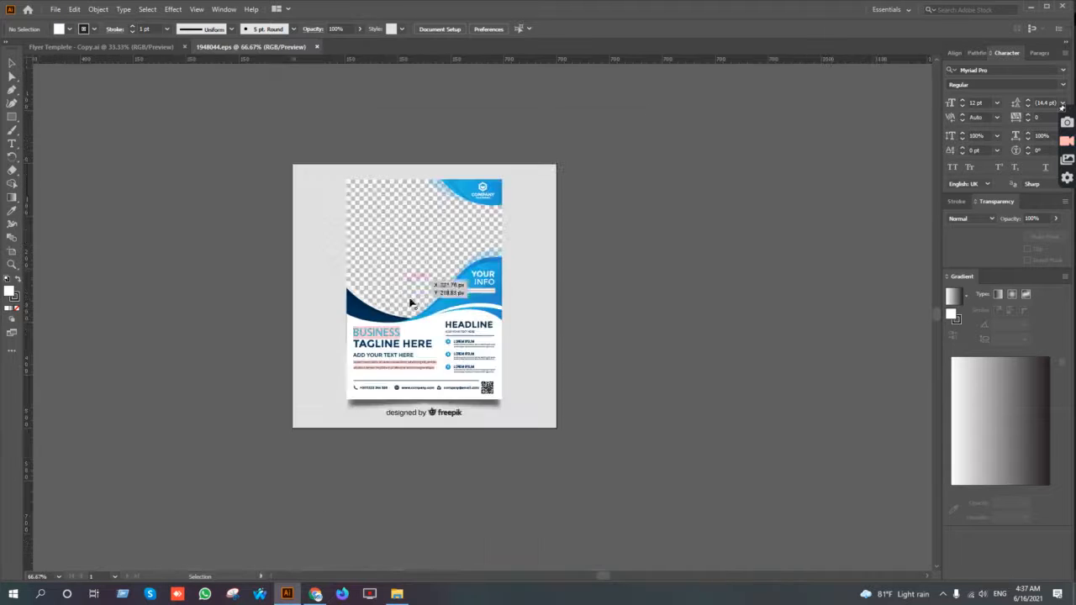
pyautogui.moveTo(408, 296); pyautogui.dragTo(561, 241)
pyautogui.click(589, 209)
pyautogui.moveTo(607, 198); pyautogui.dragTo(109, 97)
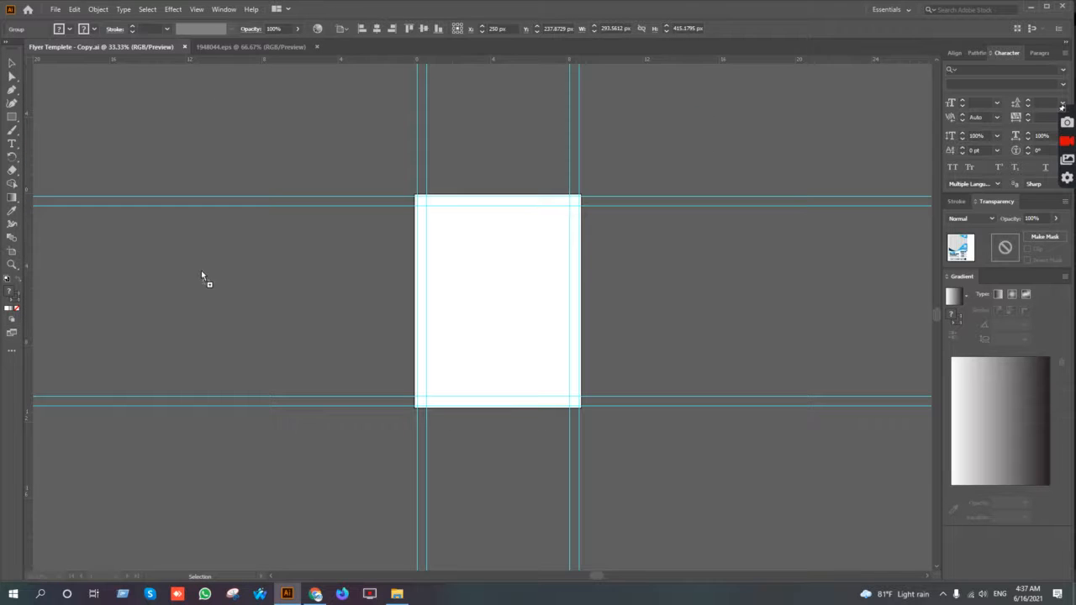
pyautogui.moveTo(200, 270); pyautogui.dragTo(201, 270)
pyautogui.click(319, 47)
# Step: Duplicate the flyer artwork beside the artboard, one version on each side, and ungroup the right-hand copy
pyautogui.moveTo(210, 290); pyautogui.dragTo(311, 288)
pyautogui.moveTo(340, 210)
pyautogui.mouseDown()
pyautogui.moveTo(354, 192)
pyautogui.moveTo(352, 210)
pyautogui.mouseUp()
pyautogui.click(384, 250)
pyautogui.keyDown('alt'); pyautogui.moveTo(287, 293); pyautogui.dragTo(597, 277); pyautogui.keyUp('alt')
pyautogui.rightClick(602, 273)
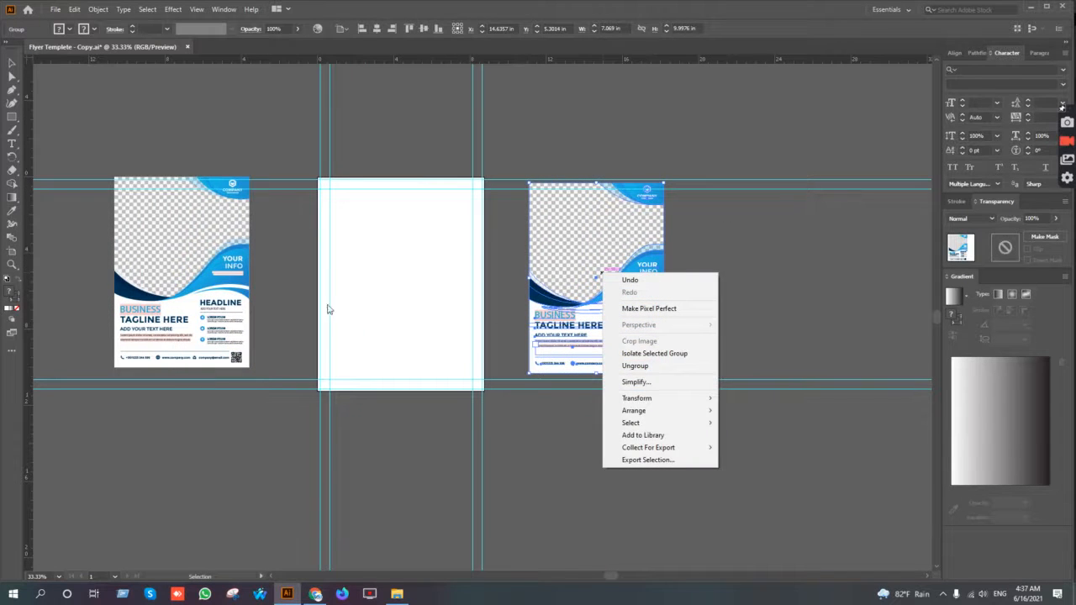
pyautogui.click(639, 366)
pyautogui.click(743, 302)
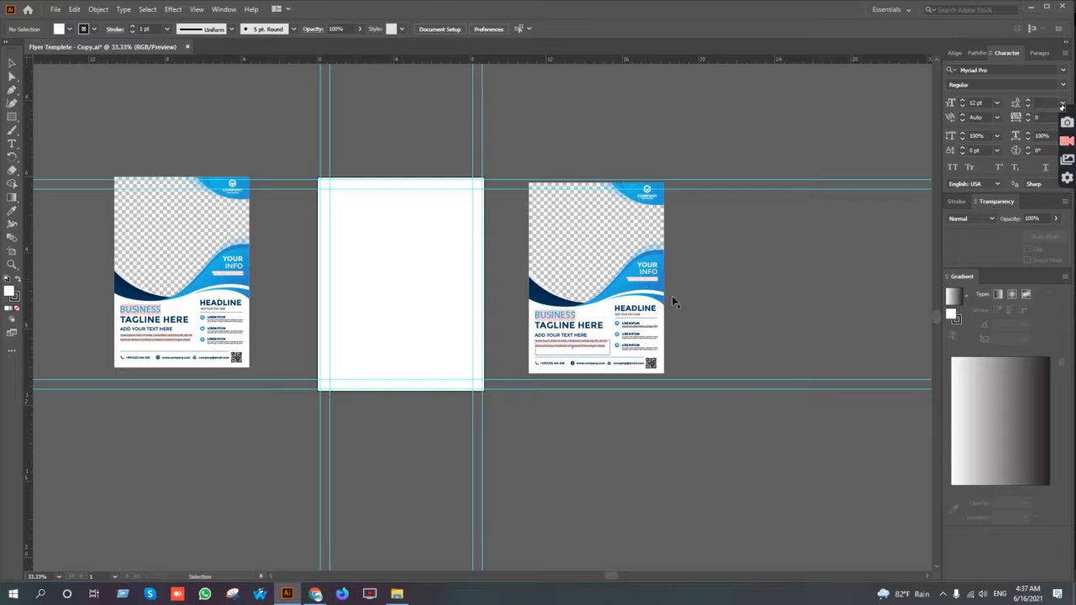
# Step: Ungroup the nested group of background shapes in the right-hand flyer copy
pyautogui.scroll(1, 385, 211)
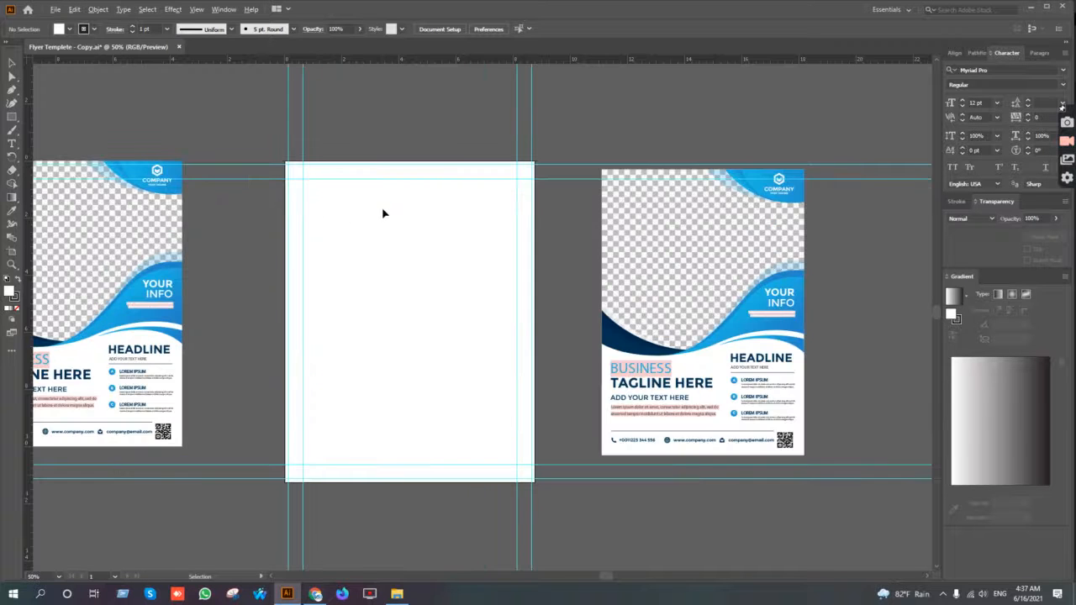
pyautogui.moveTo(386, 247); pyautogui.dragTo(375, 310)
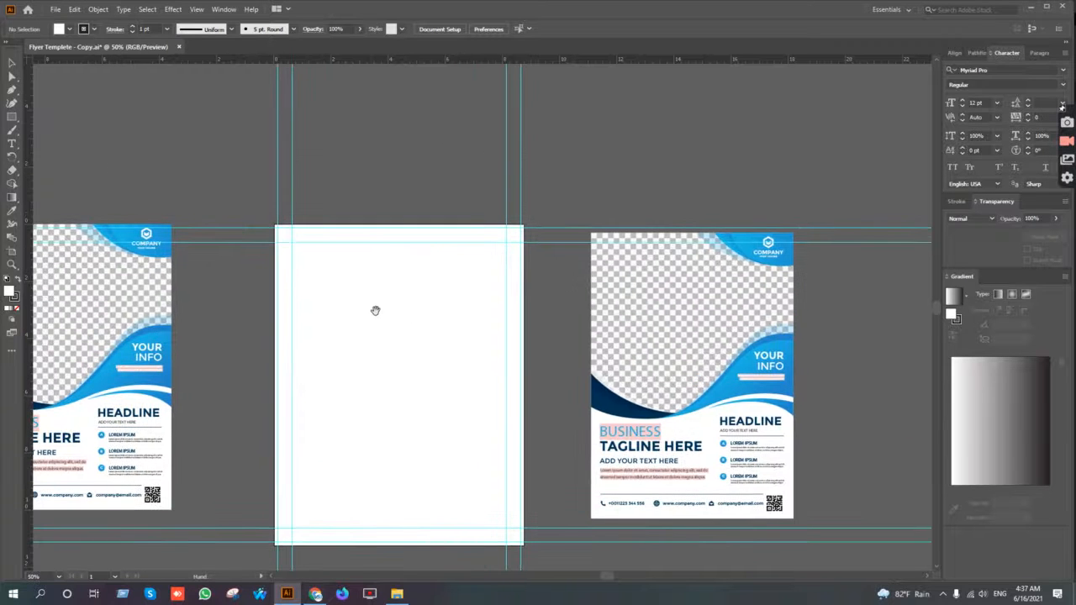
pyautogui.click(727, 387)
pyautogui.rightClick(726, 384)
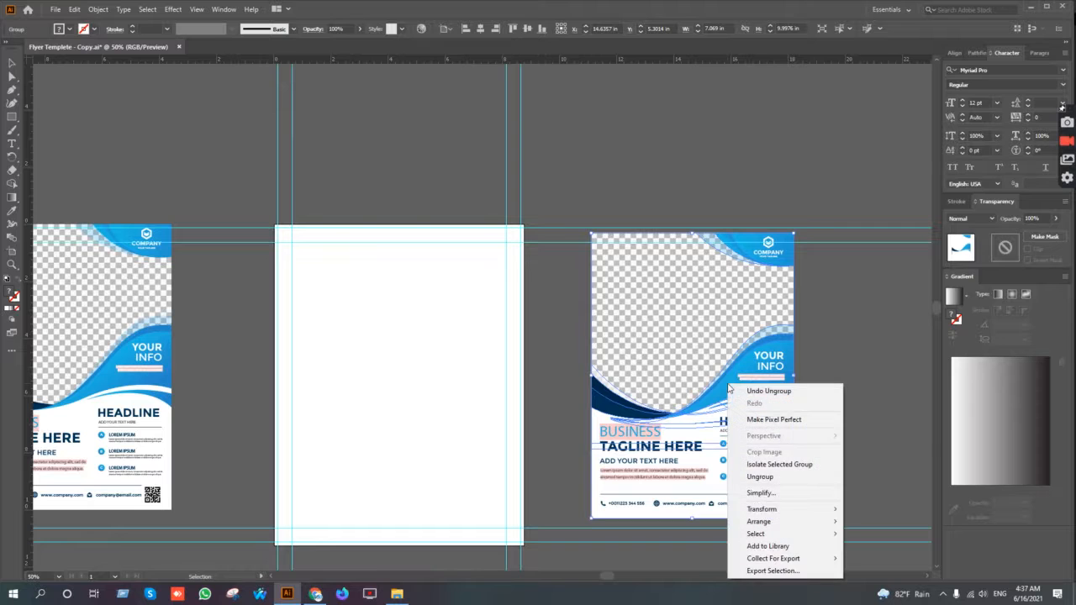
pyautogui.click(760, 476)
pyautogui.click(860, 405)
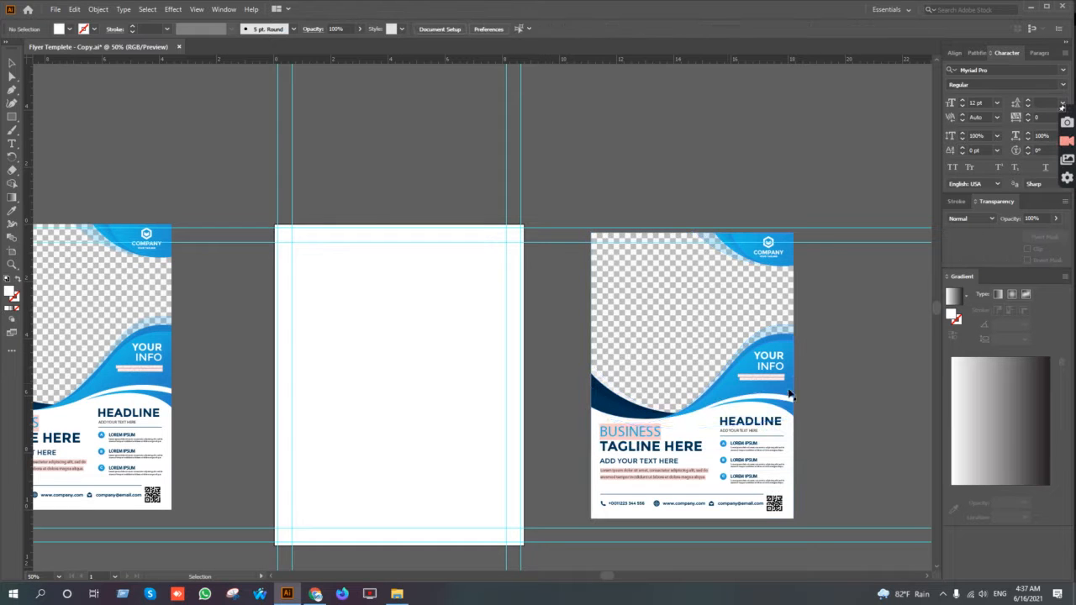
# Step: Try to move the text group of the right-hand flyer onto the artboard, and undo the move
pyautogui.click(731, 387)
pyautogui.moveTo(731, 383); pyautogui.dragTo(482, 346)
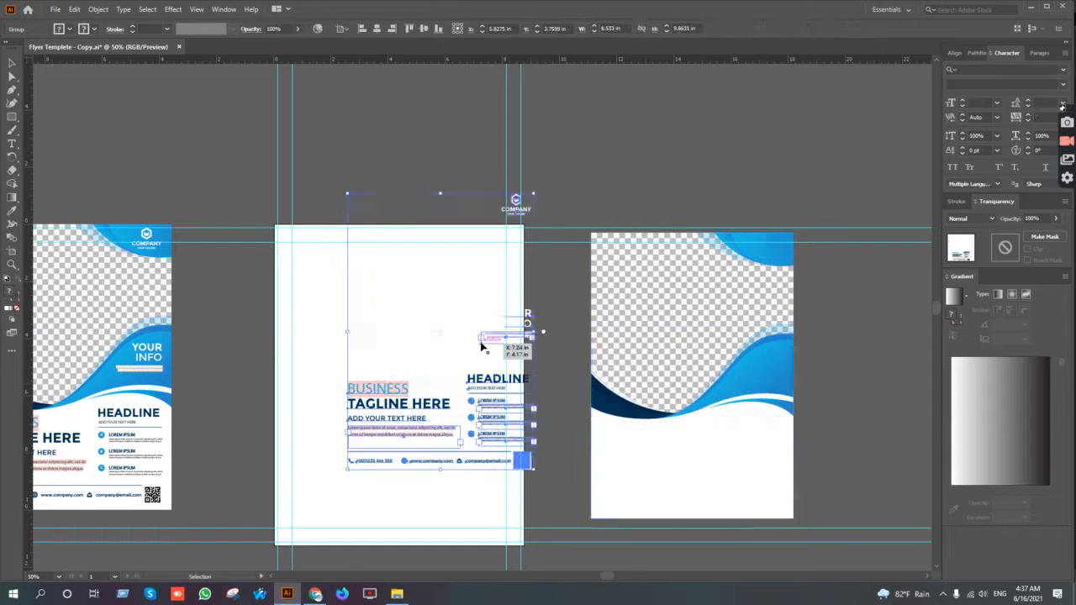
pyautogui.press('a')
pyautogui.hotkey('ctrl', 'z')
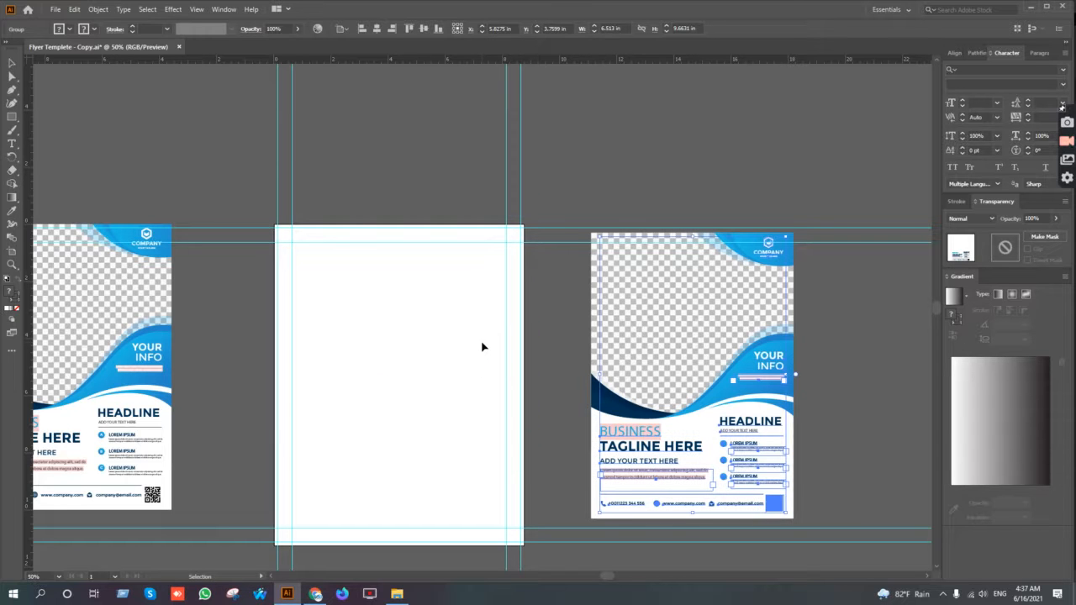
# Step: Pull the wave background group out of the right-hand flyer to below the artboard and ungroup it
pyautogui.rightClick(726, 477)
pyautogui.click(756, 377)
pyautogui.click(828, 358)
pyautogui.moveTo(729, 393); pyautogui.dragTo(429, 442)
pyautogui.moveTo(493, 373); pyautogui.dragTo(520, 143)
pyautogui.moveTo(479, 192); pyautogui.dragTo(608, 360)
pyautogui.rightClick(608, 360)
pyautogui.click(640, 453)
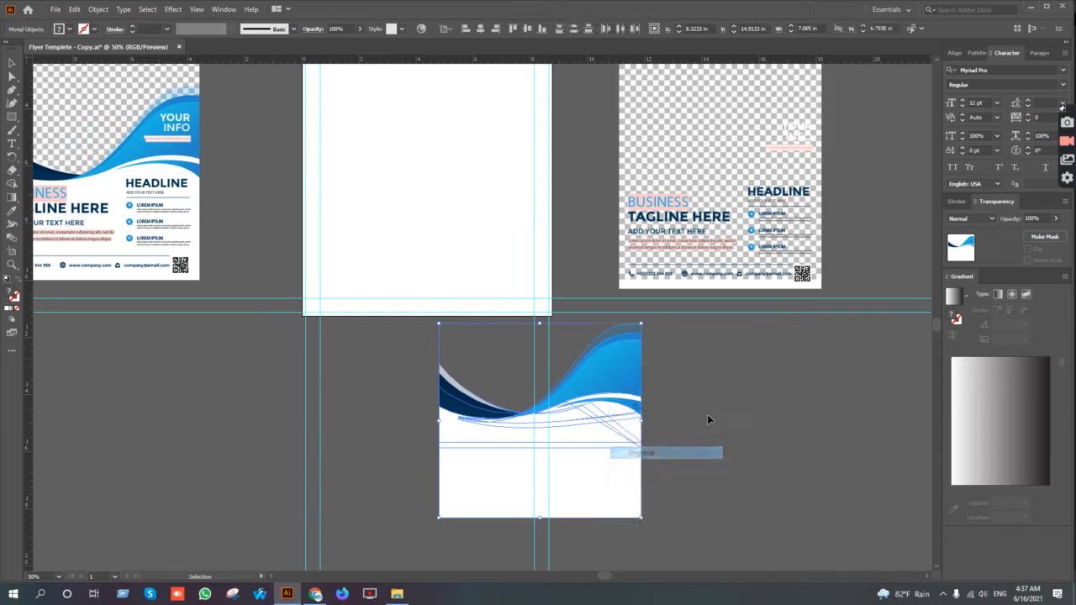
# Step: Try deleting the white shape that covers the lower part of the waves, and undo the deletion
pyautogui.click(564, 464)
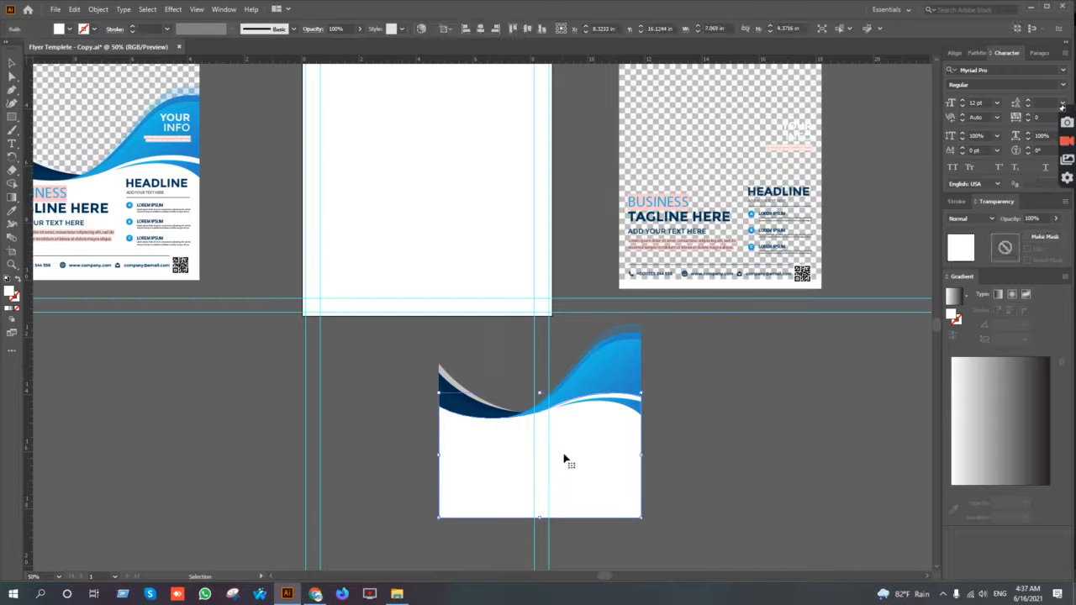
pyautogui.press('Delete')
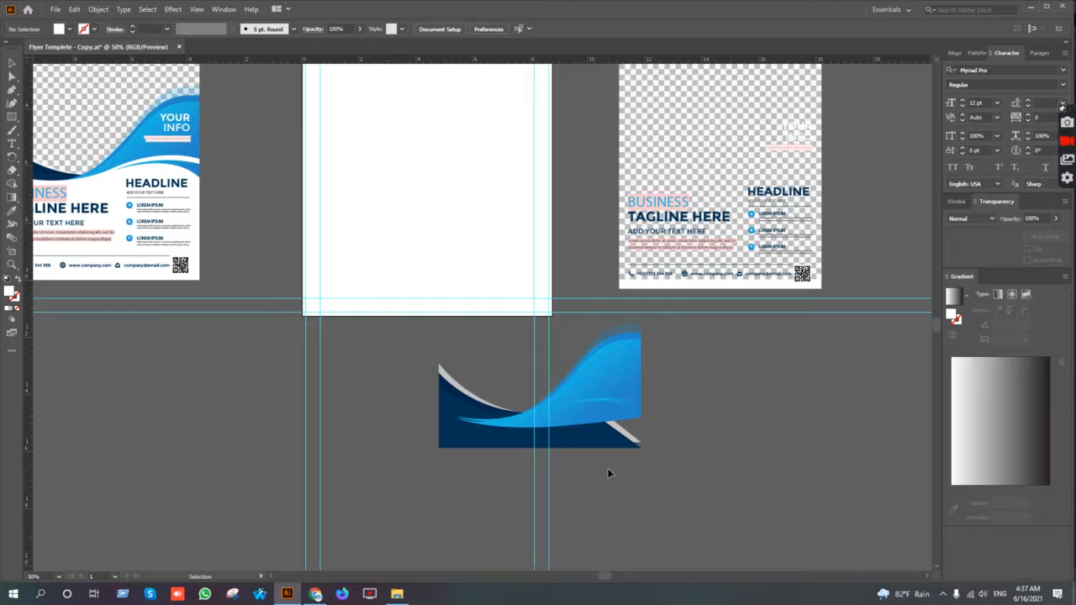
pyautogui.moveTo(425, 357); pyautogui.dragTo(655, 459)
pyautogui.hotkey('ctrl', 'z')
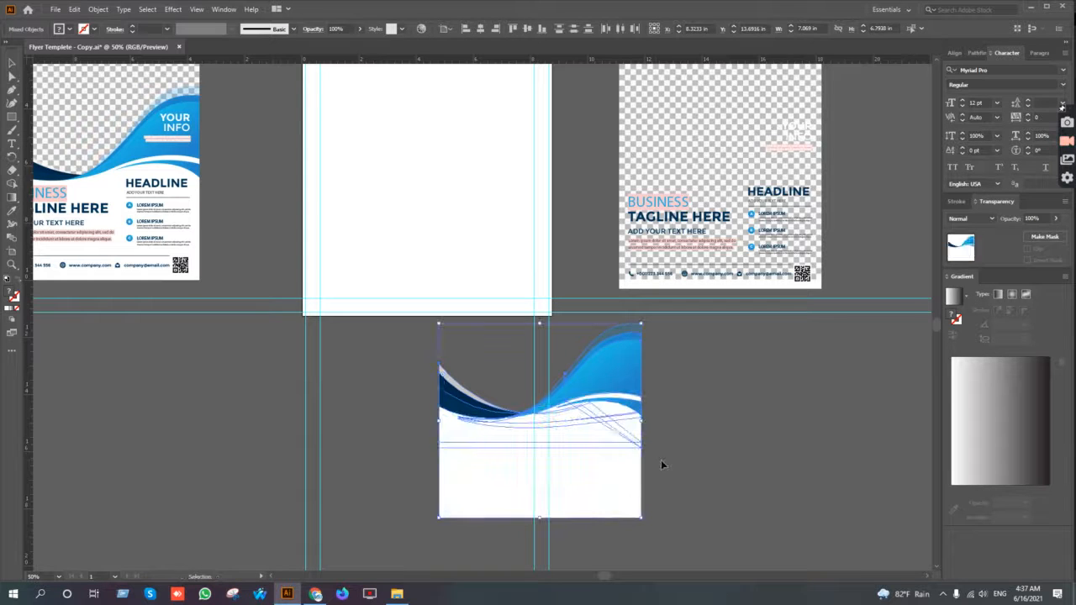
pyautogui.click(750, 444)
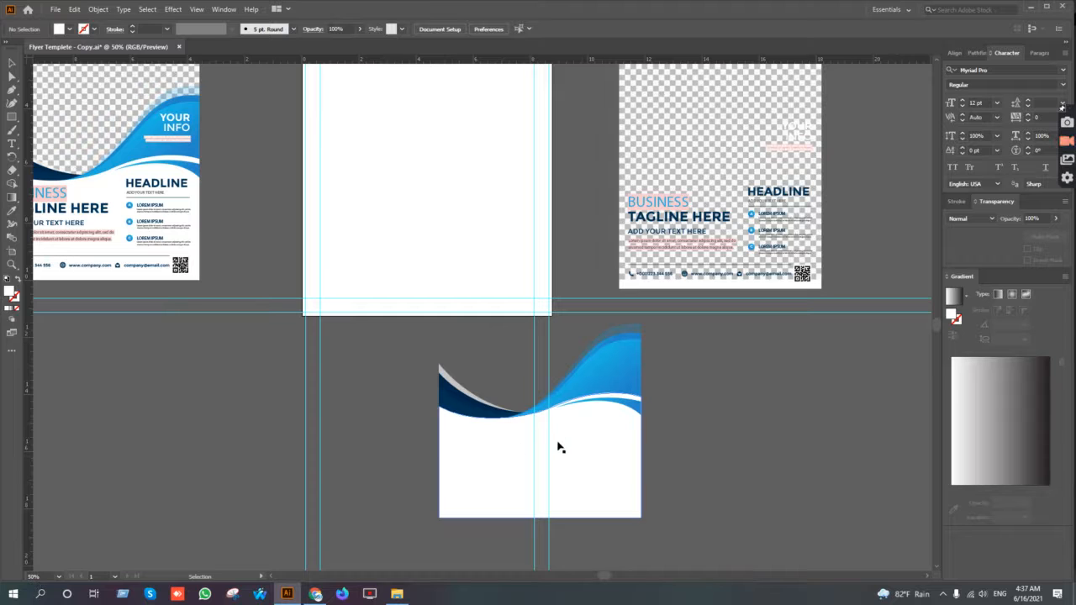
# Step: Group the wave shapes with their white cover and move the group to the upper right of the artboard
pyautogui.moveTo(424, 402); pyautogui.dragTo(678, 485)
pyautogui.hotkey('ctrl', 'g')
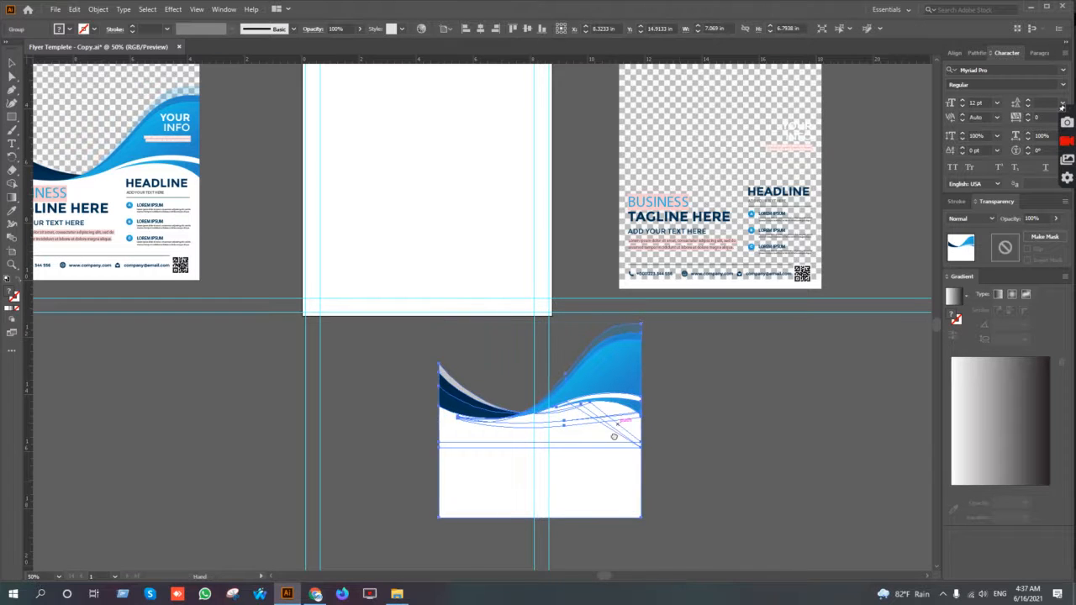
pyautogui.moveTo(602, 410); pyautogui.dragTo(636, 507)
pyautogui.moveTo(655, 463); pyautogui.dragTo(616, 241)
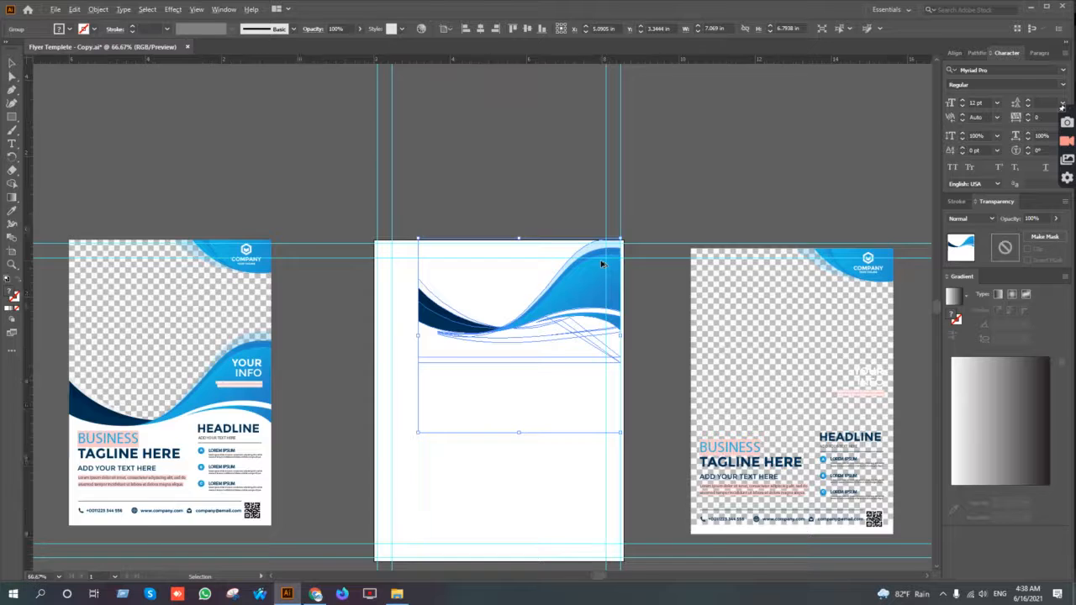
# Step: Scale the wave group up to span roughly the full width of the artboard
pyautogui.hotkey('ctrl', '+')
pyautogui.moveTo(662, 184); pyautogui.dragTo(758, 58)
pyautogui.moveTo(504, 316); pyautogui.dragTo(405, 430)
pyautogui.click(505, 233)
pyautogui.moveTo(626, 227); pyautogui.dragTo(588, 217)
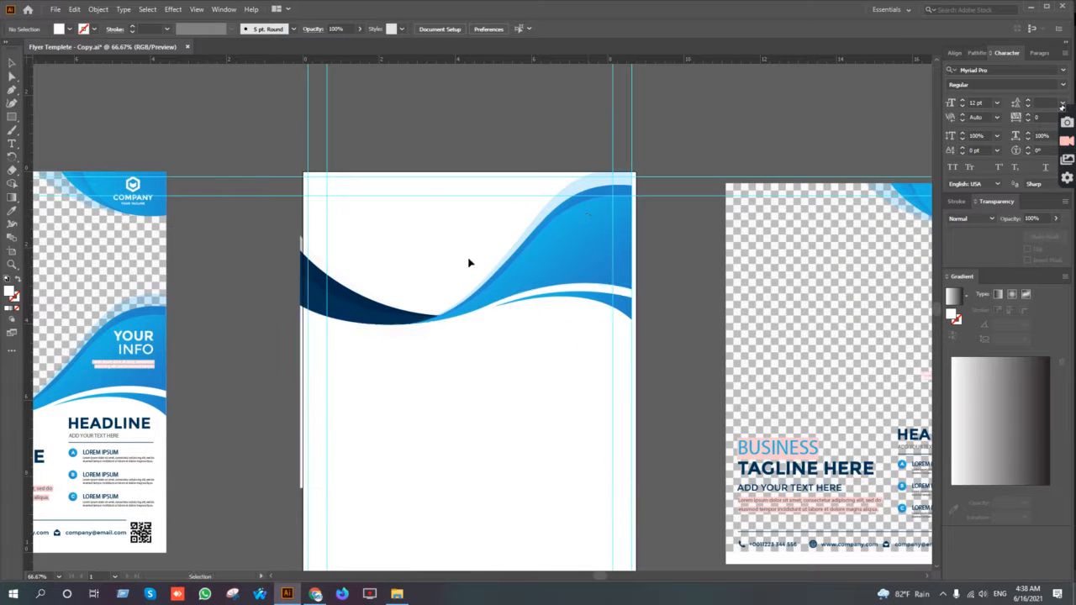
# Step: Enlarge the wave group slightly past both artboard sides and nudge it left and down
pyautogui.click(584, 246)
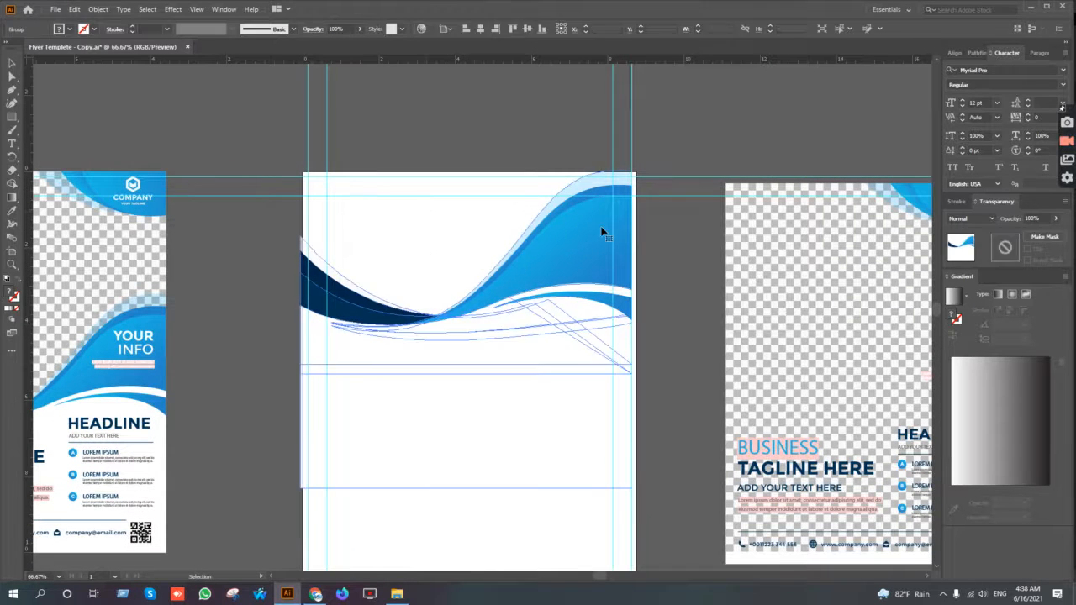
pyautogui.moveTo(634, 170); pyautogui.dragTo(646, 158)
pyautogui.press('Left')
pyautogui.press('Left')
pyautogui.press('Down')
pyautogui.press('Down')
pyautogui.press('Down')
pyautogui.click(495, 122)
pyautogui.moveTo(495, 122); pyautogui.dragTo(455, 142)
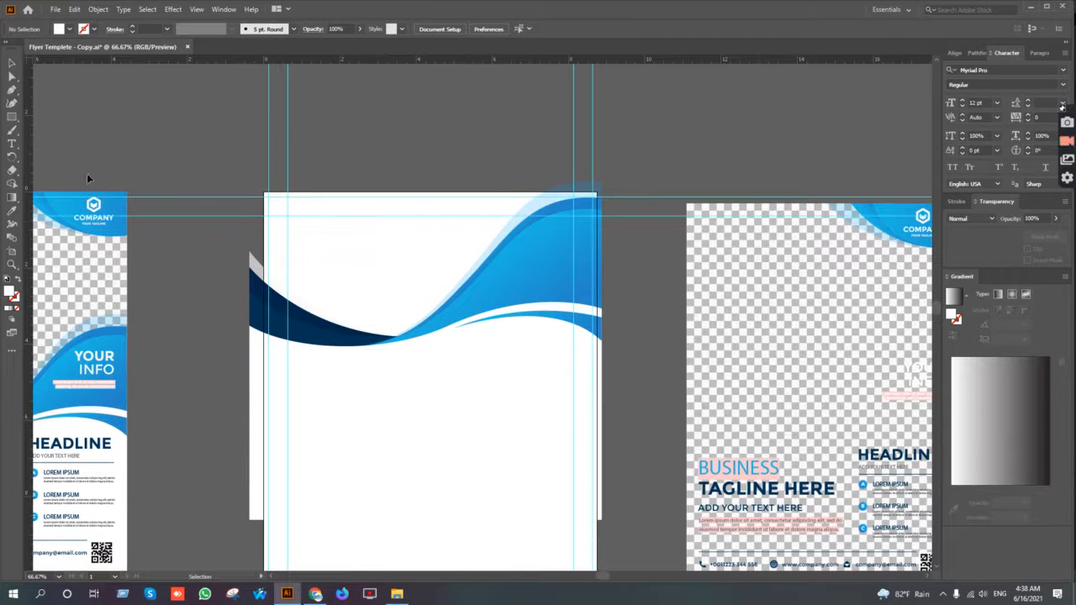
# Step: Draw a white rectangle about 9.41 × 4 in across the upper part of the artboard, over the waves
pyautogui.click(11, 118)
pyautogui.moveTo(260, 187); pyautogui.dragTo(616, 337)
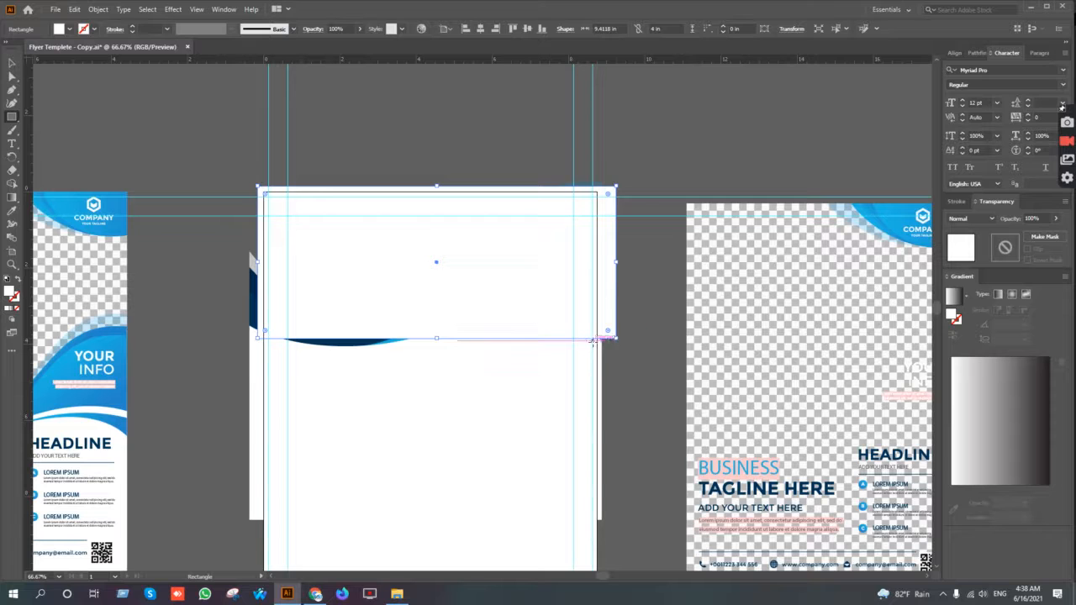
pyautogui.press('v')
# Step: Bring up the Open dialog and look through the Downloads folder for a business photo
pyautogui.click(55, 10)
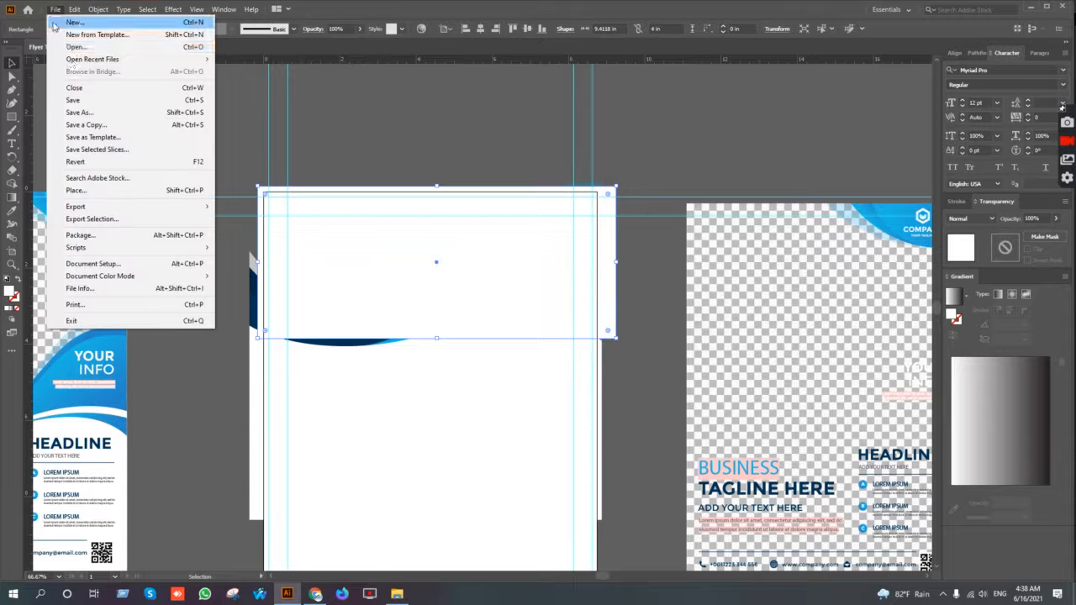
pyautogui.press('Escape')
pyautogui.hotkey('ctrl', 'o')
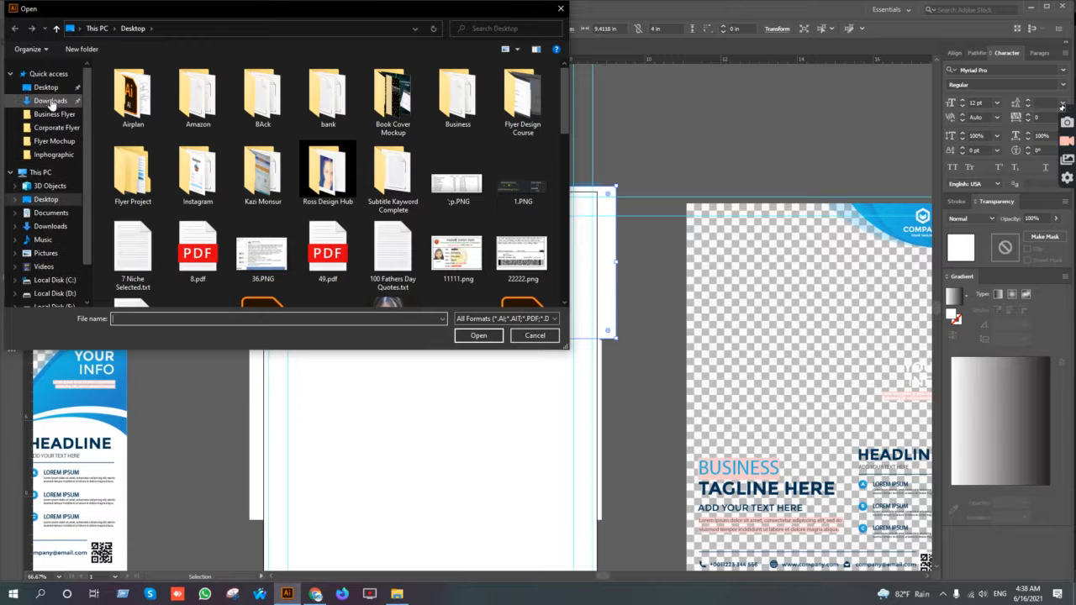
pyautogui.click(50, 100)
pyautogui.scroll(-1, 362, 186)
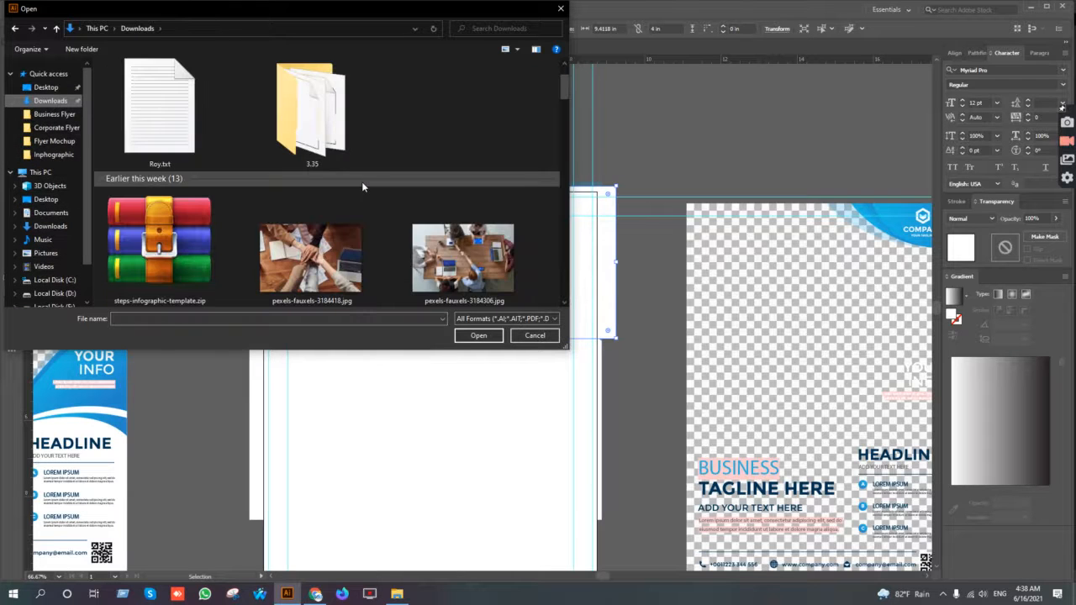
# Step: Switch to Chrome and search Google for pexels in the blank tab
pyautogui.click(315, 594)
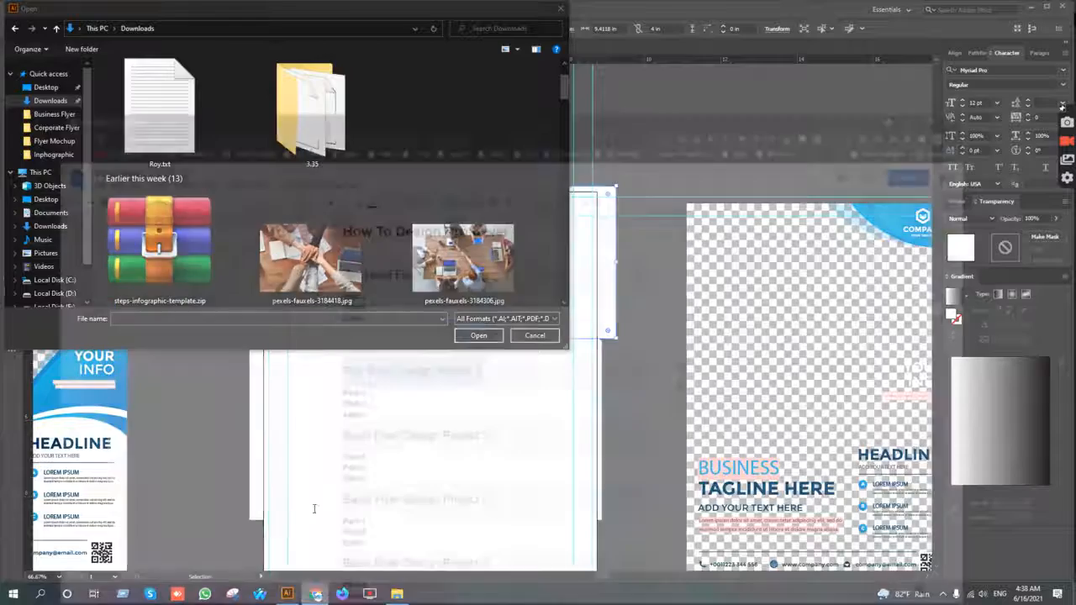
pyautogui.click(152, 10)
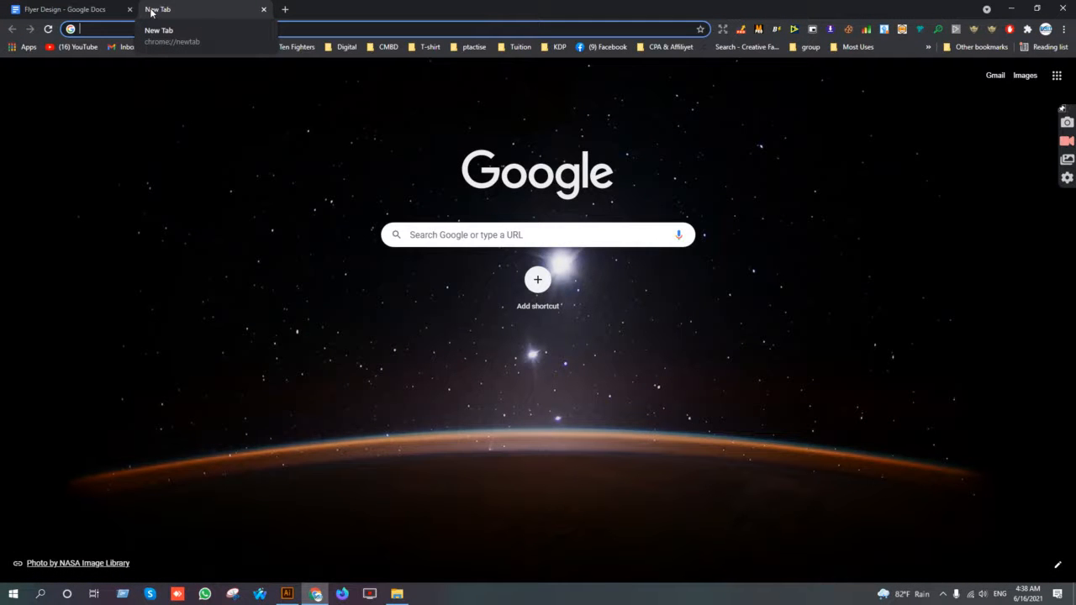
pyautogui.write('o')
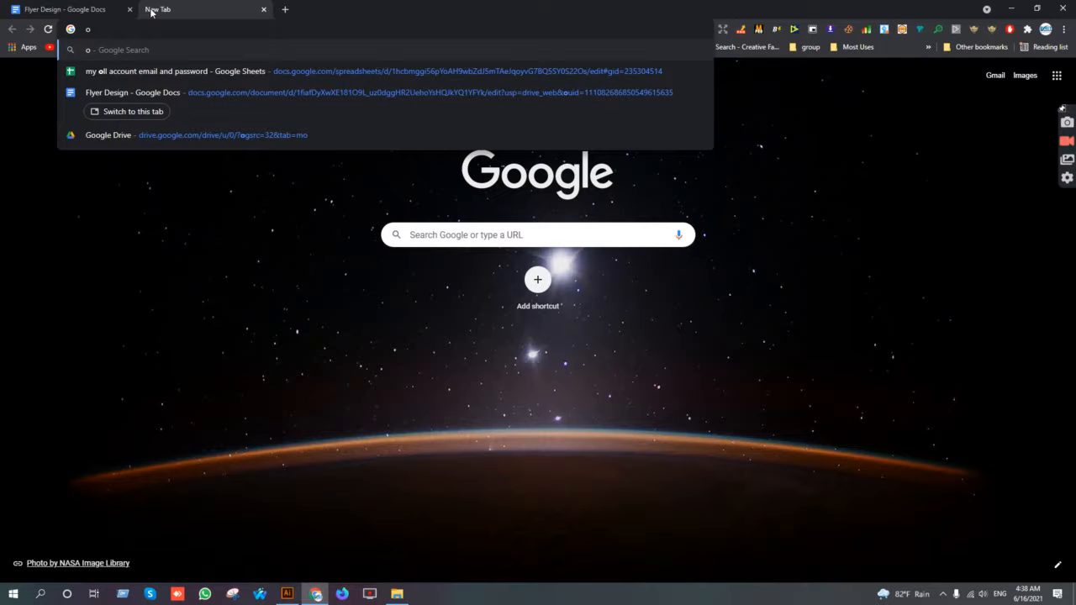
pyautogui.press('BackSpace')
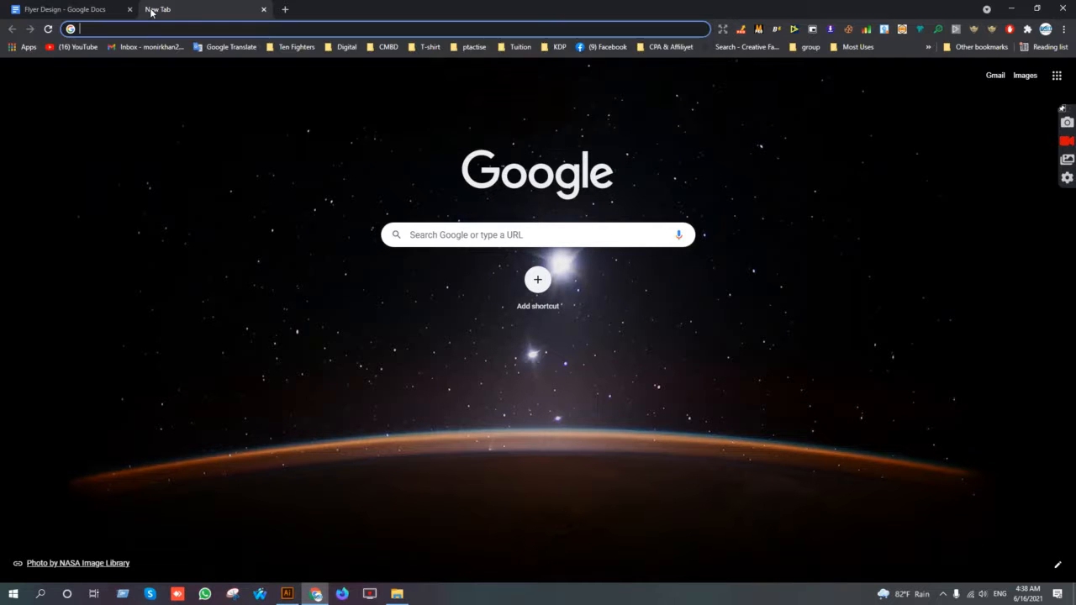
pyautogui.write('p')
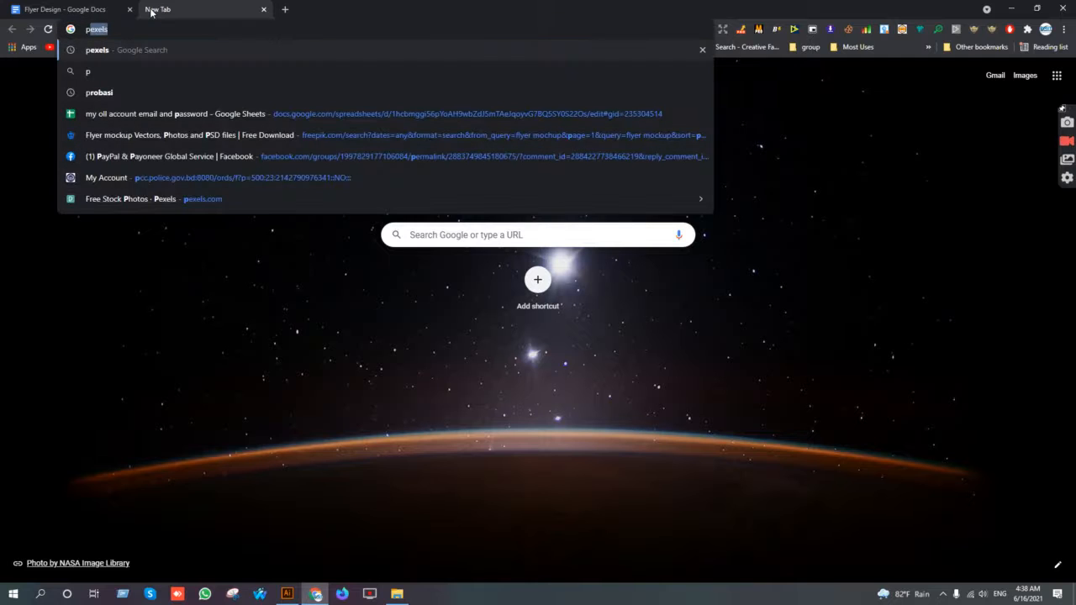
pyautogui.press('Return')
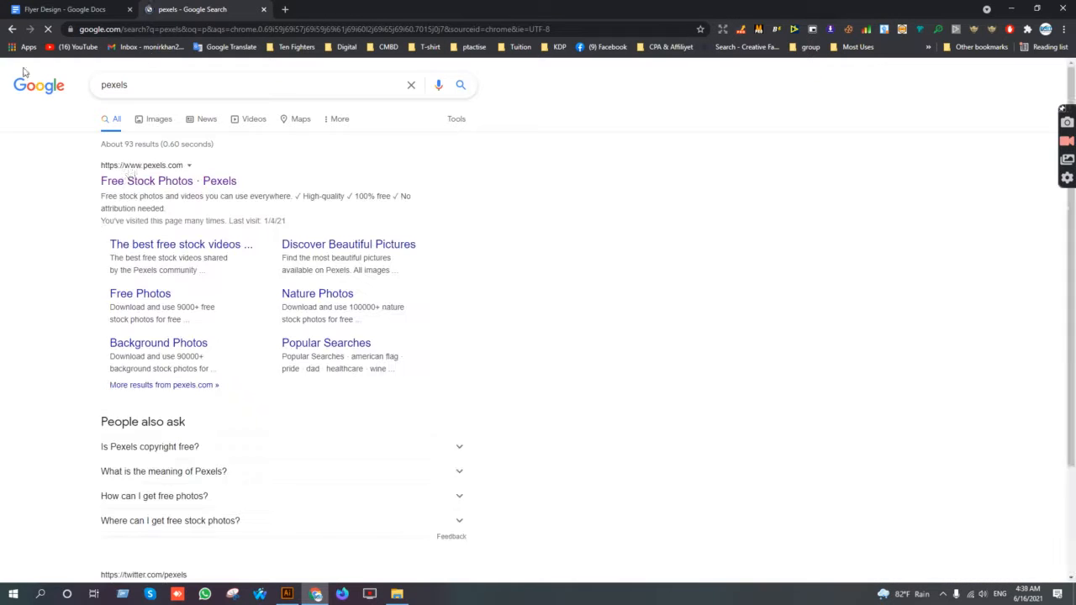
# Step: Open the Pexels site, search it for corporate, and look through the photo results
pyautogui.click(137, 184)
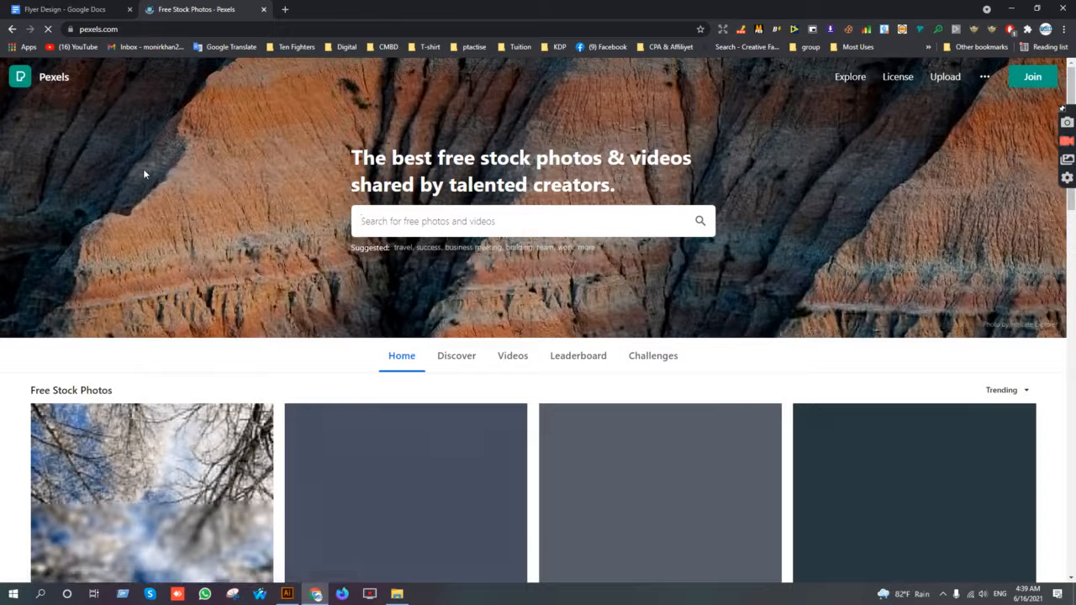
pyautogui.write('corporate')
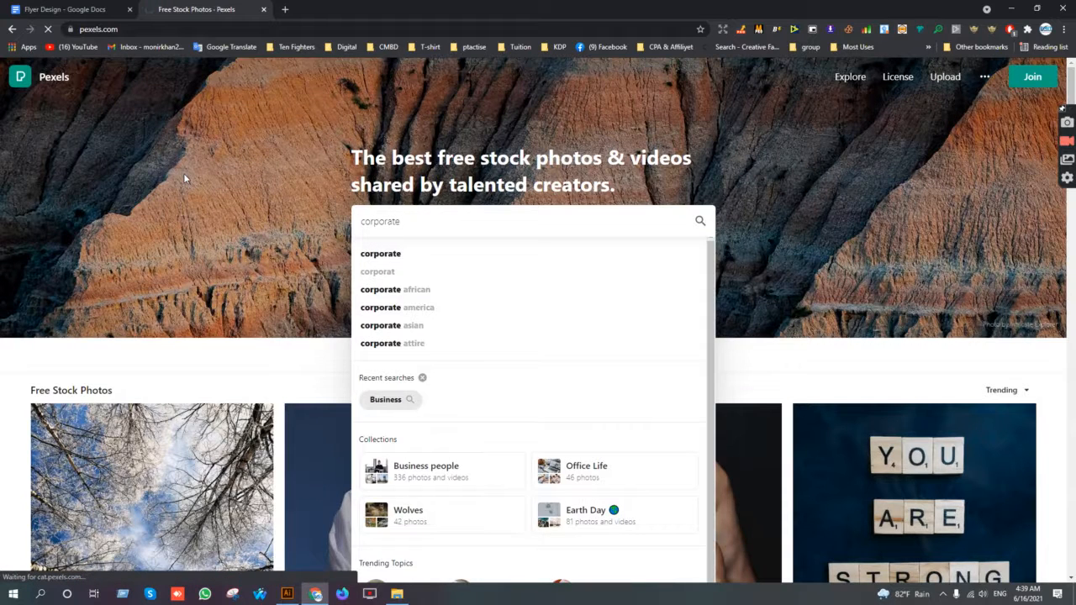
pyautogui.press('Return')
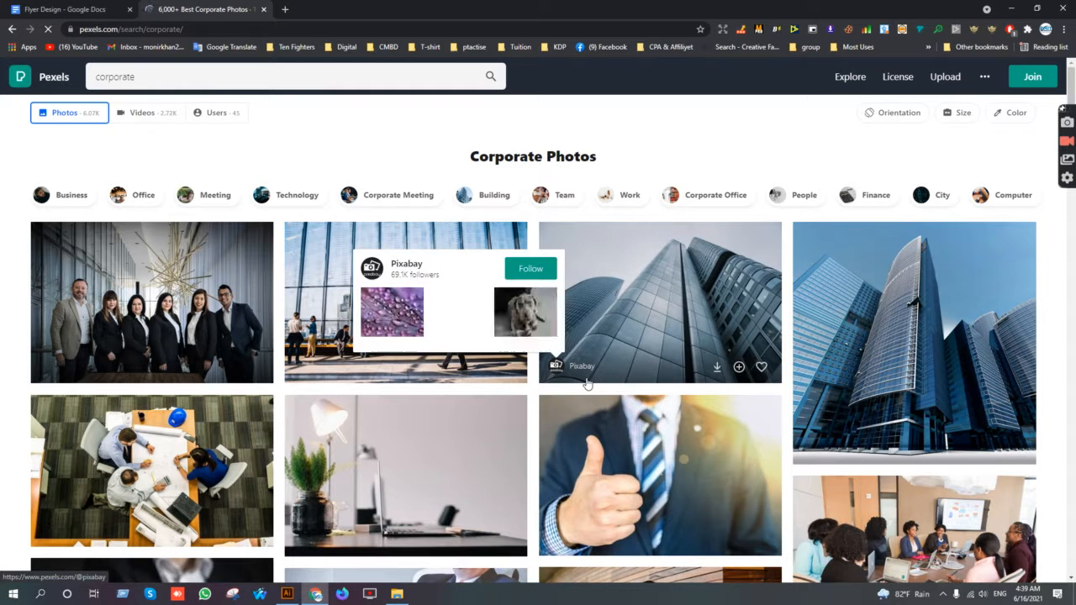
pyautogui.scroll(-3, 151, 302)
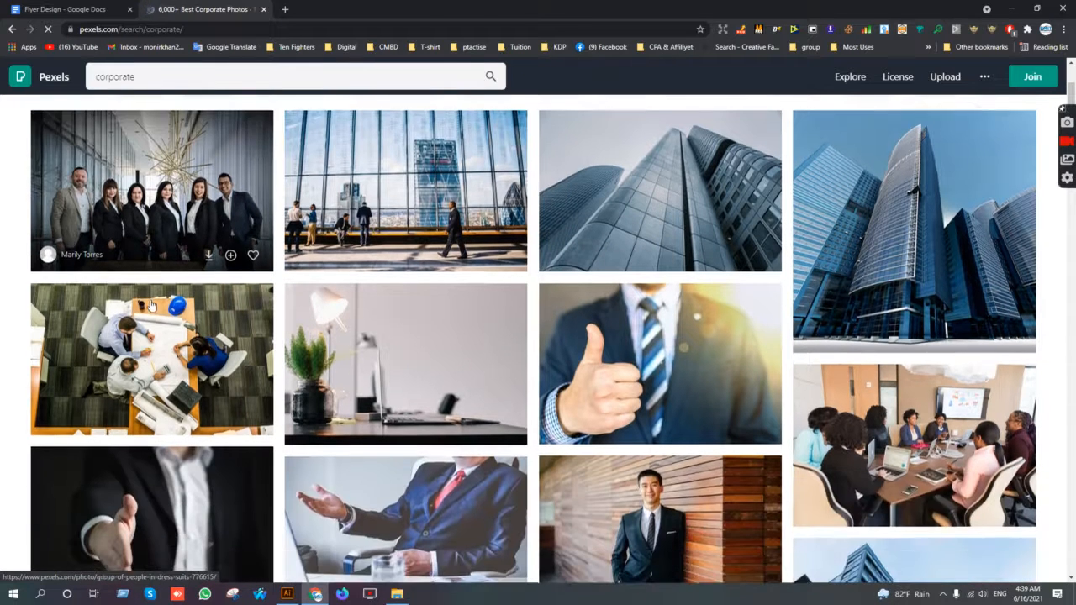
pyautogui.scroll(-2, 151, 302)
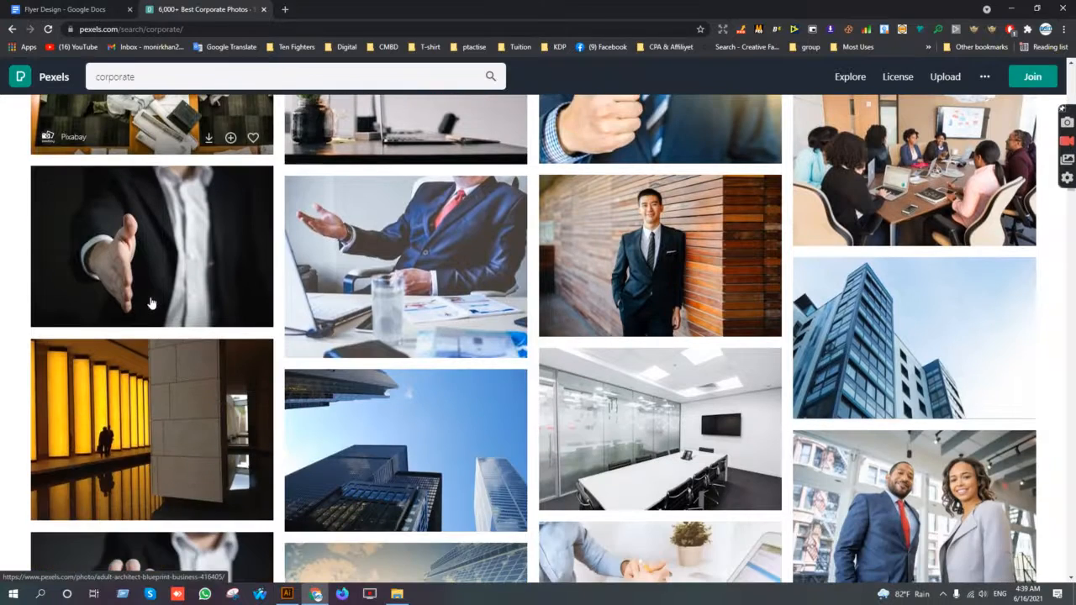
pyautogui.scroll(5, 149, 301)
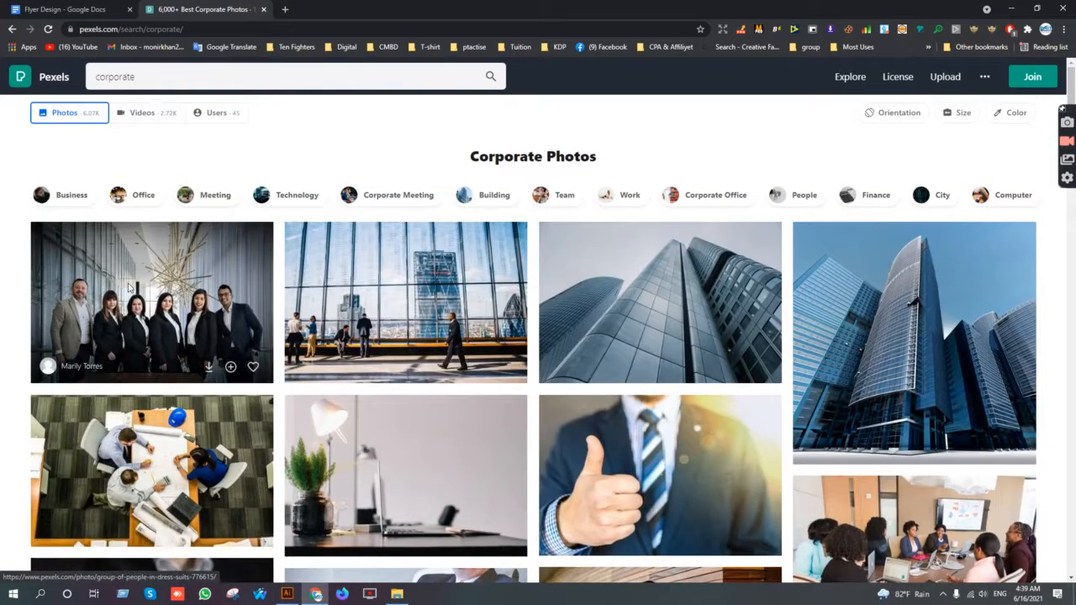
# Step: Download the photo of six people in suits in front of a glass wall and show the file in its folder
pyautogui.click(127, 284)
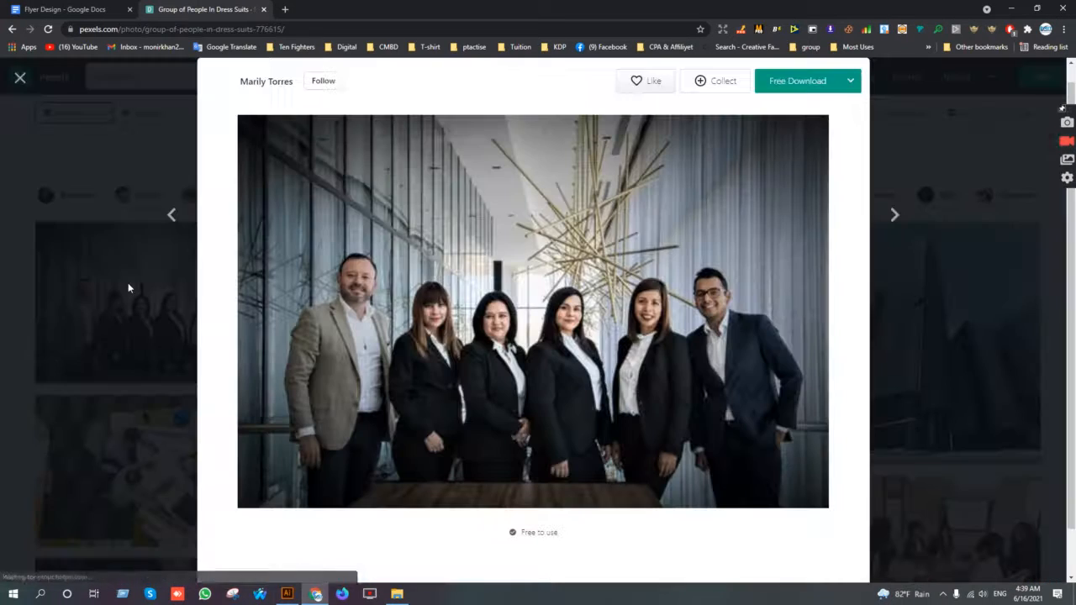
pyautogui.click(803, 82)
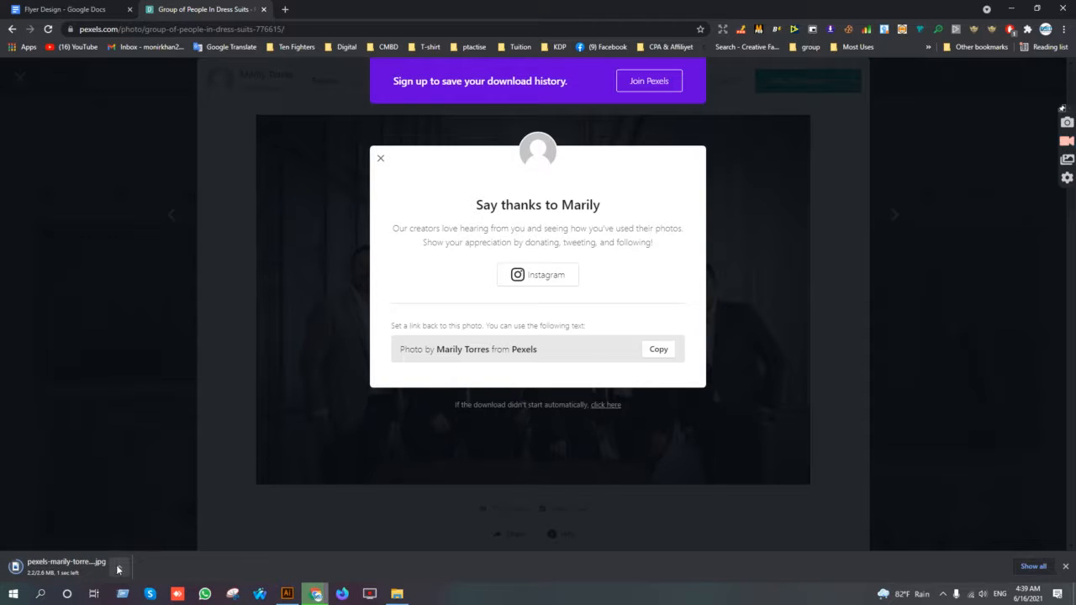
pyautogui.click(119, 570)
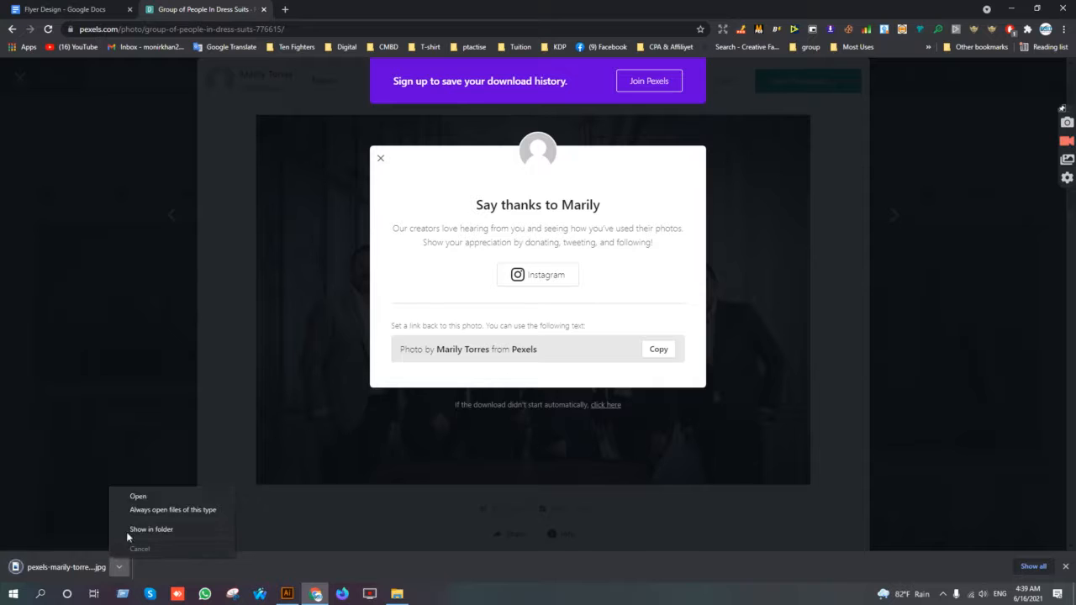
pyautogui.click(140, 530)
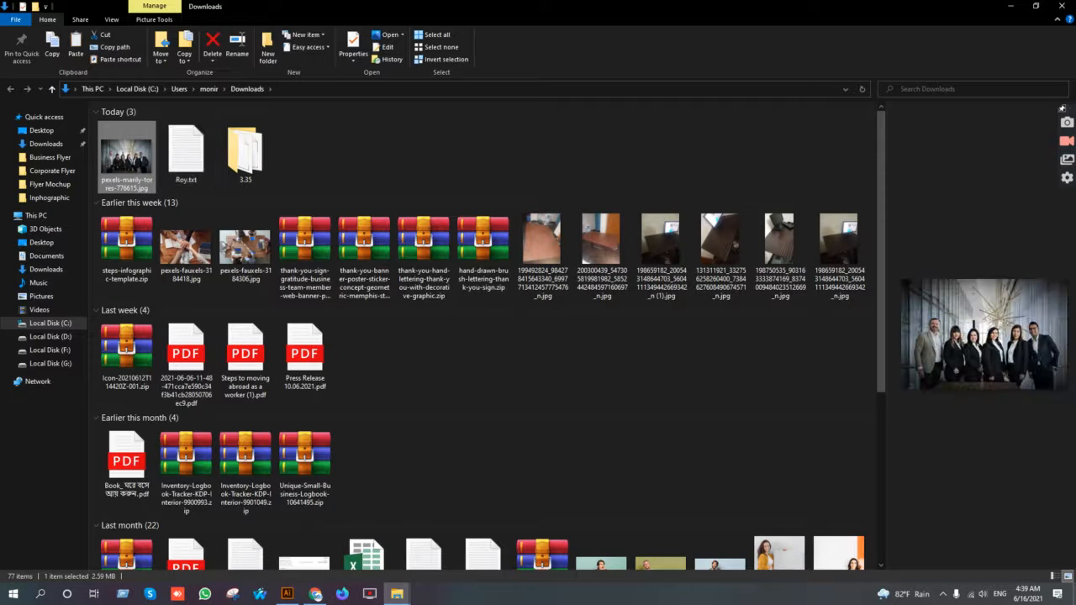
# Step: Return to Illustrator, cancel the Open dialog, and place the downloaded team photo from the Downloads folder as an embedded image
pyautogui.click(286, 594)
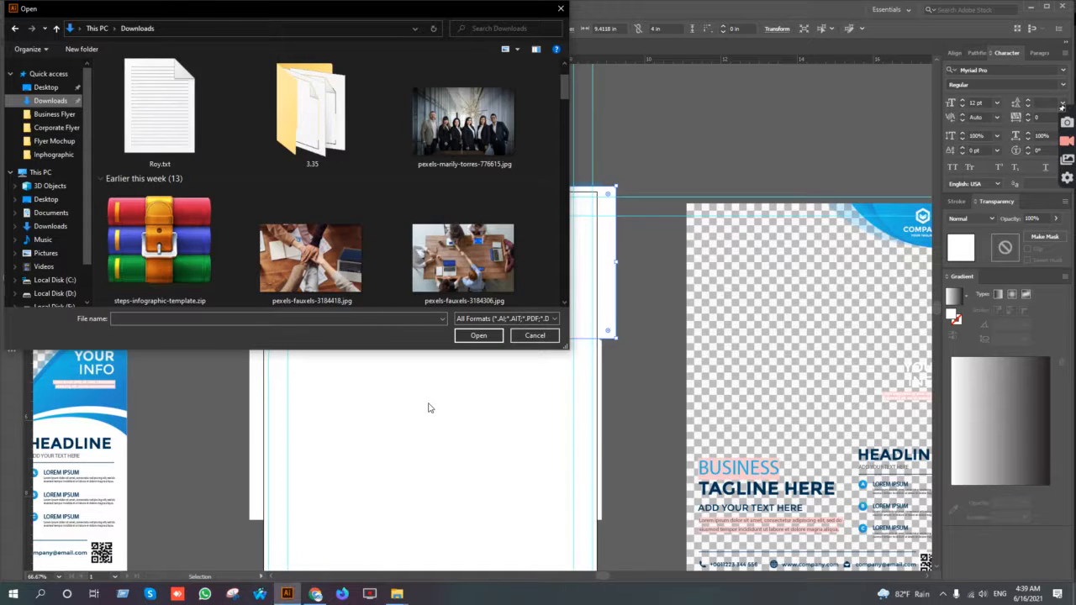
pyautogui.click(534, 335)
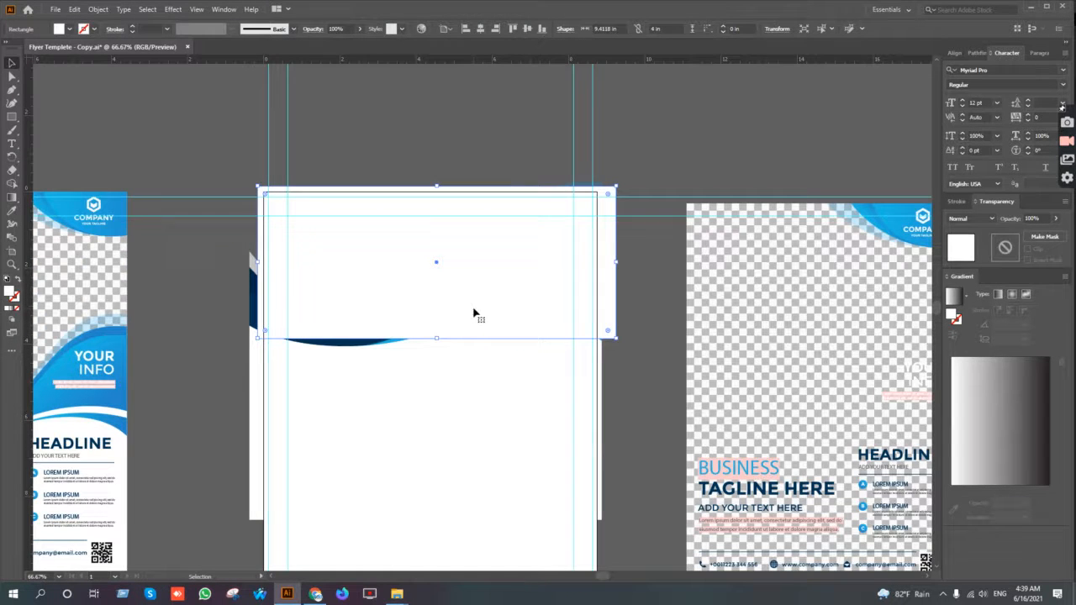
pyautogui.moveTo(397, 594)
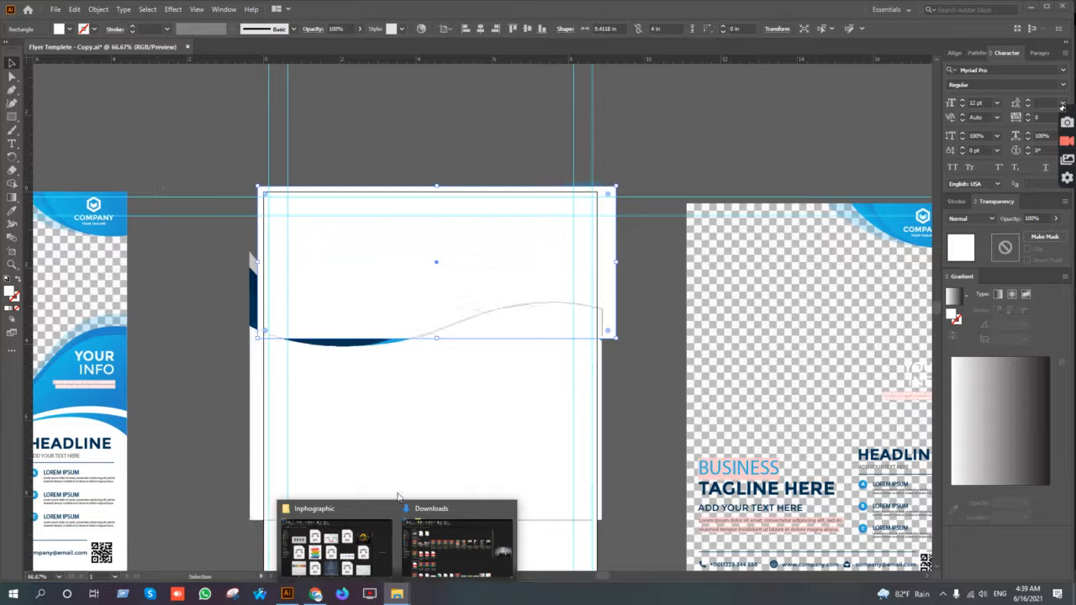
pyautogui.click(451, 533)
pyautogui.moveTo(130, 154); pyautogui.dragTo(384, 257)
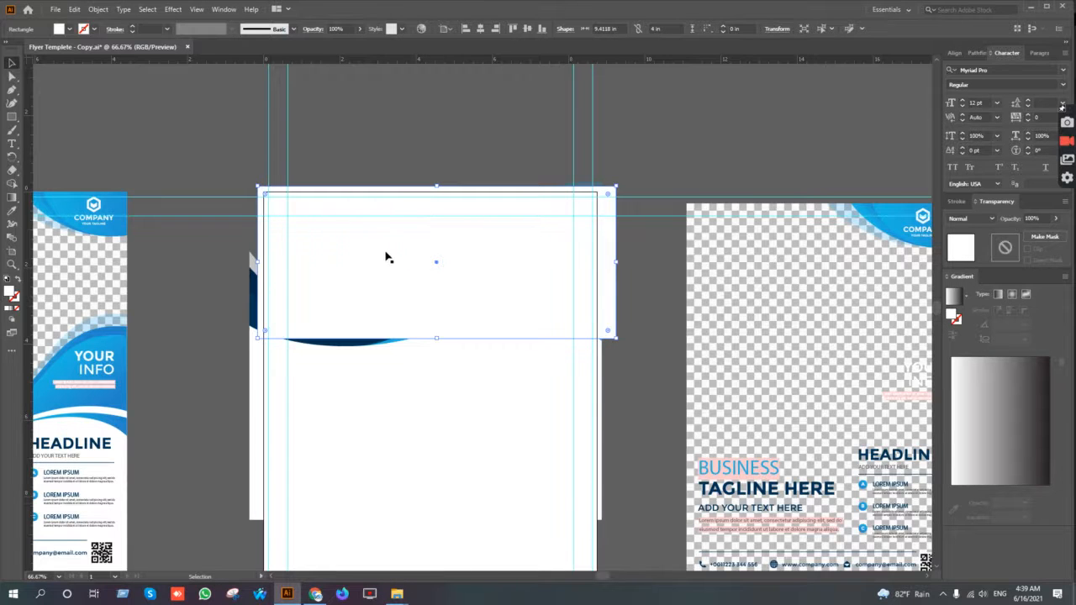
pyautogui.click(185, 30)
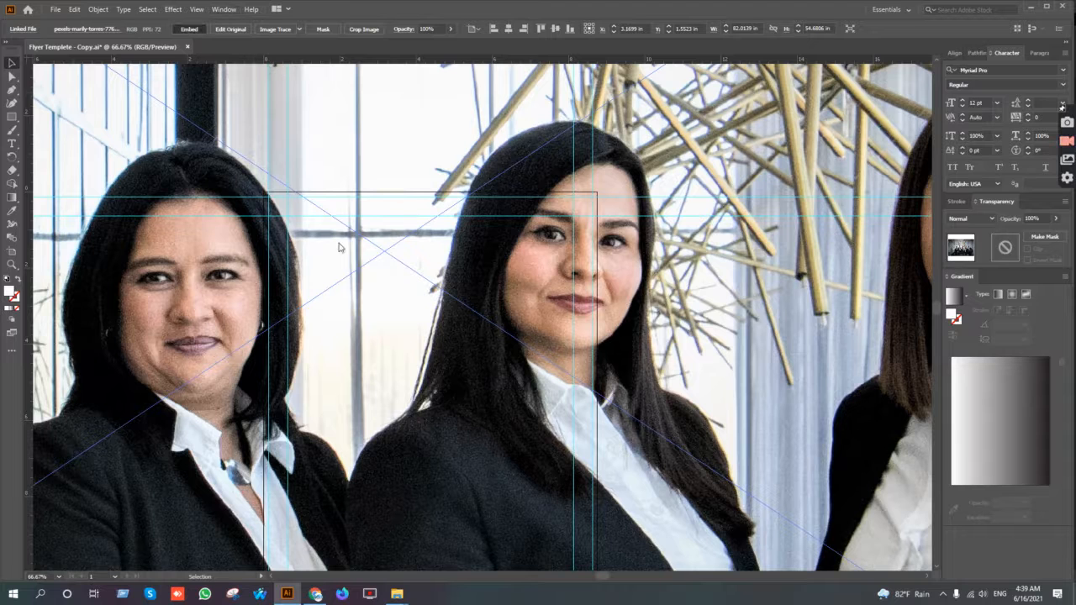
# Step: Scale the team photo down to about 9.43 × 6.29 in and position it over the upper part of the artboard
pyautogui.scroll(-4, 346, 262)
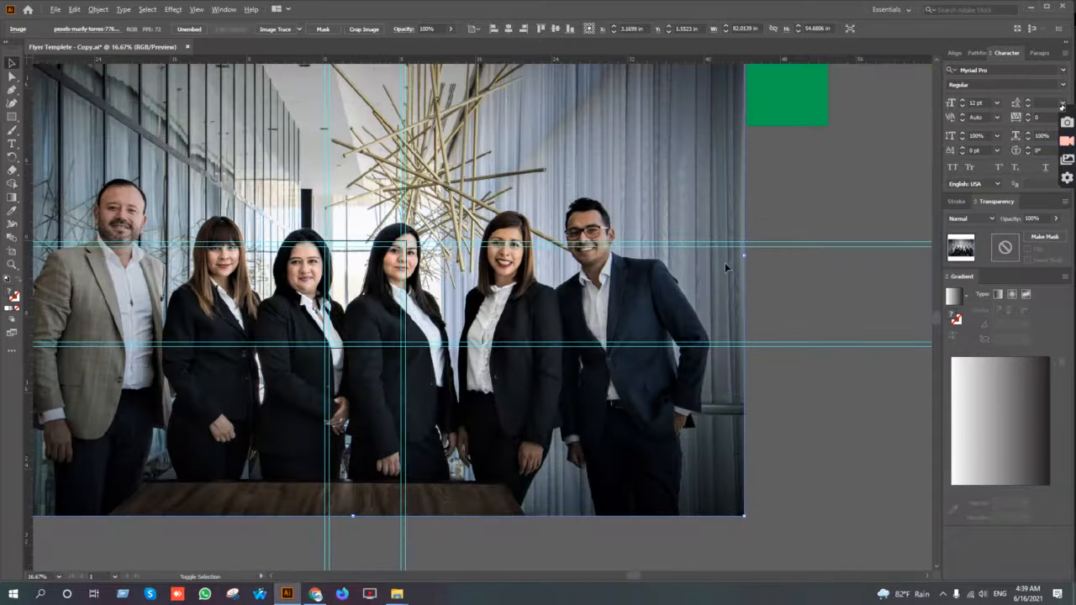
pyautogui.moveTo(337, 244); pyautogui.dragTo(704, 247)
pyautogui.scroll(6, 359, 260)
pyautogui.scroll(-1, 387, 258)
pyautogui.moveTo(529, 285); pyautogui.dragTo(509, 295)
# Step: Send the team photo to the back, behind the white rectangle and the waves
pyautogui.rightClick(683, 190)
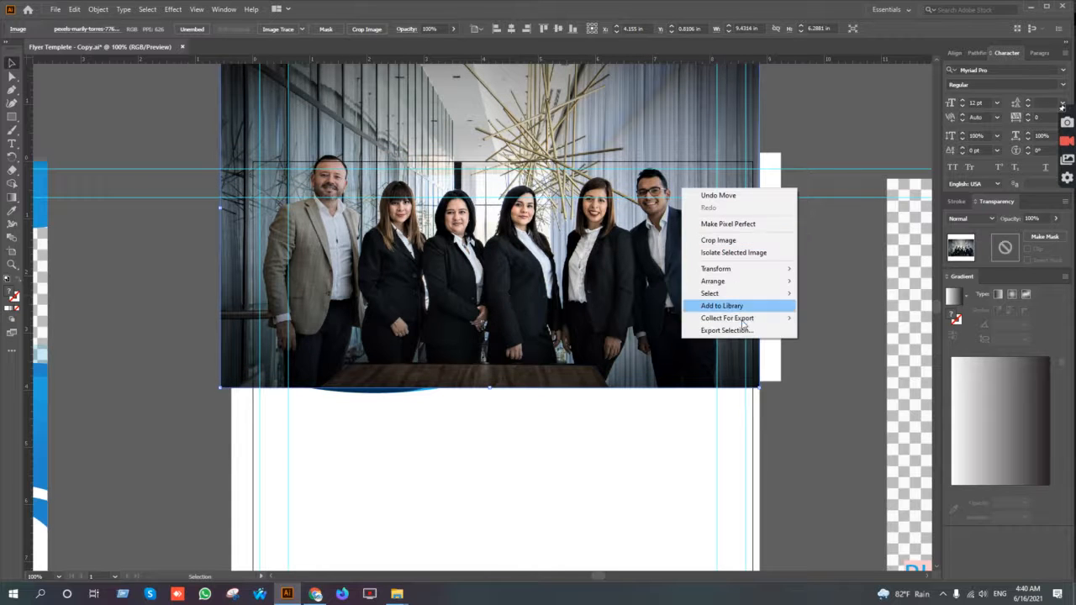
pyautogui.moveTo(735, 294)
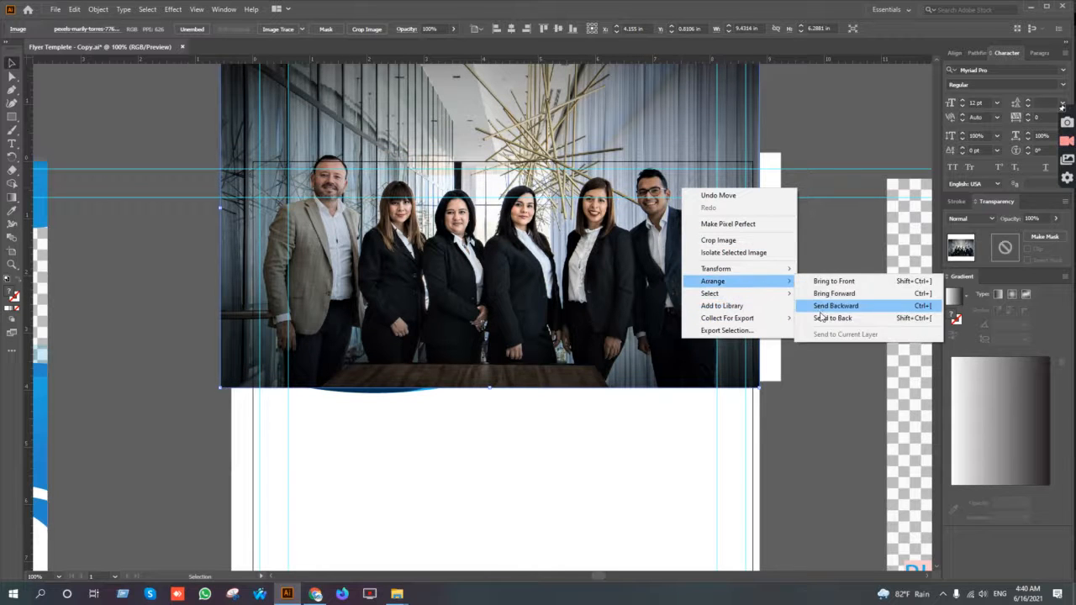
pyautogui.click(841, 318)
# Step: Try to make a clipping mask with only the white rectangle selected
pyautogui.click(462, 247)
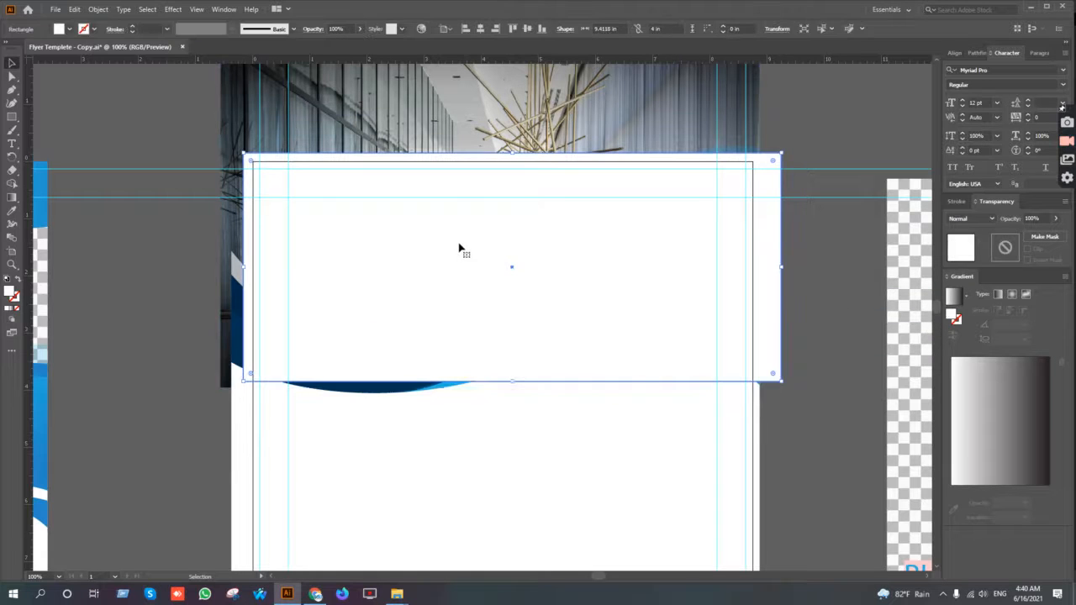
pyautogui.rightClick(456, 239)
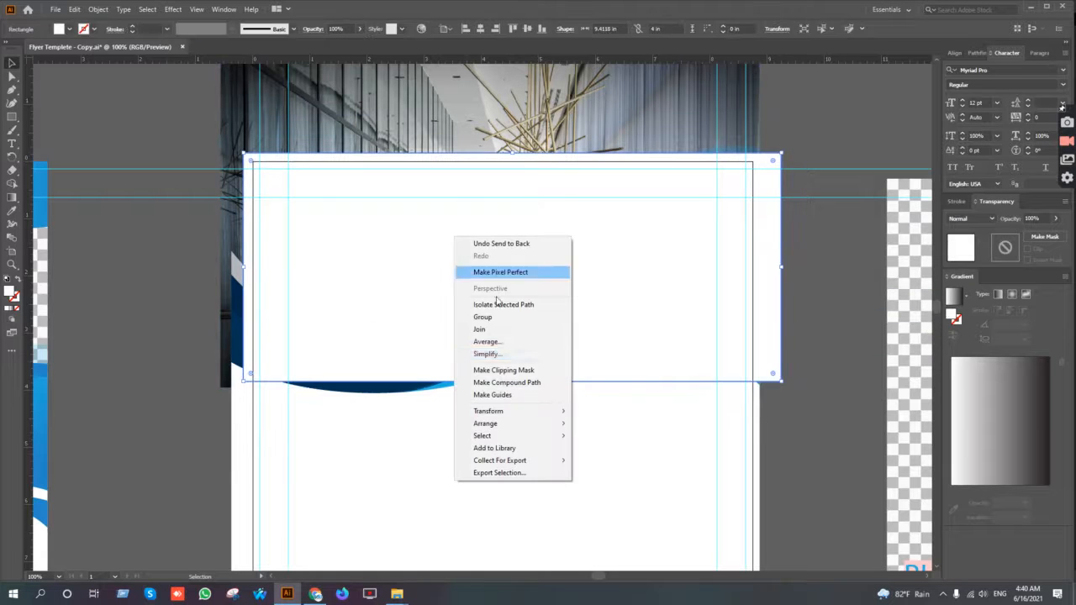
pyautogui.click(513, 372)
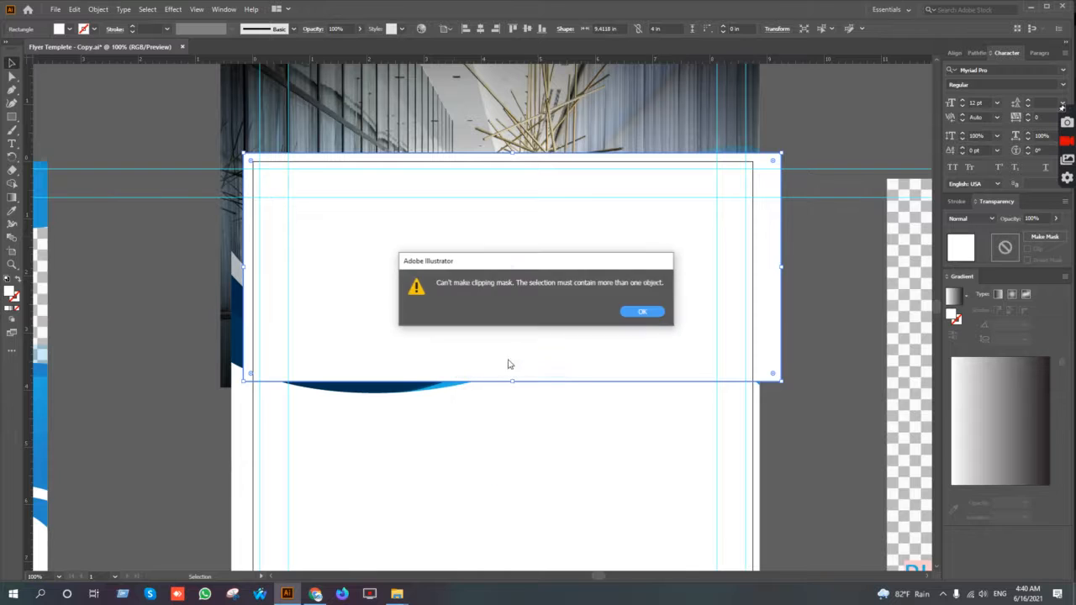
pyautogui.click(624, 313)
# Step: Select the team photo together with the white rectangle and make a clipping mask from them
pyautogui.scroll(-2, 548, 304)
pyautogui.moveTo(533, 324); pyautogui.dragTo(480, 460)
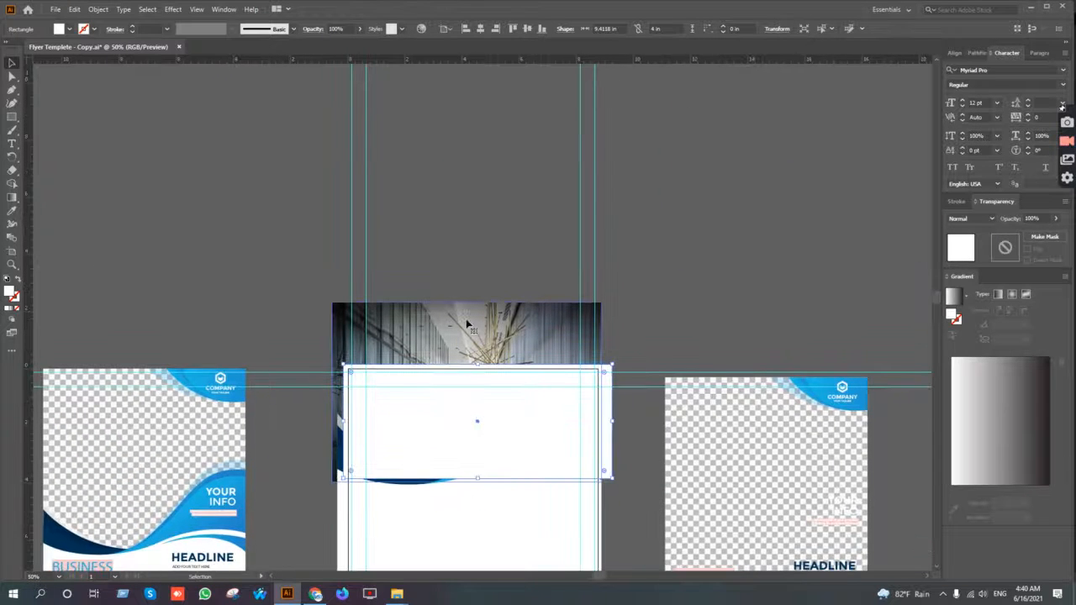
pyautogui.click(467, 324)
pyautogui.click(474, 411)
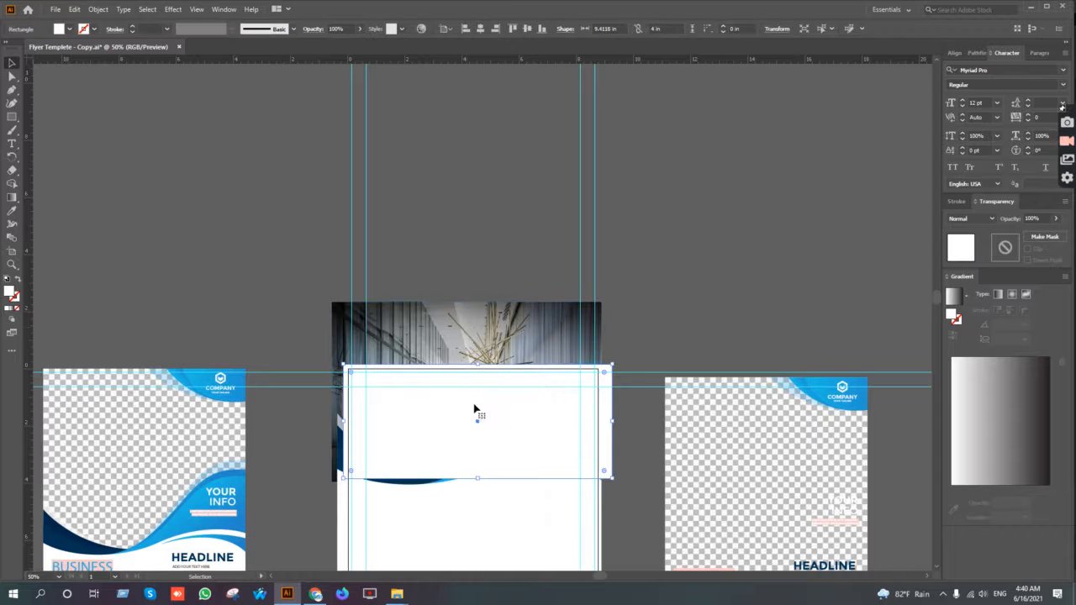
pyautogui.moveTo(443, 400); pyautogui.dragTo(518, 390)
pyautogui.press('a')
pyautogui.hotkey('ctrl', 'z')
pyautogui.rightClick(461, 320)
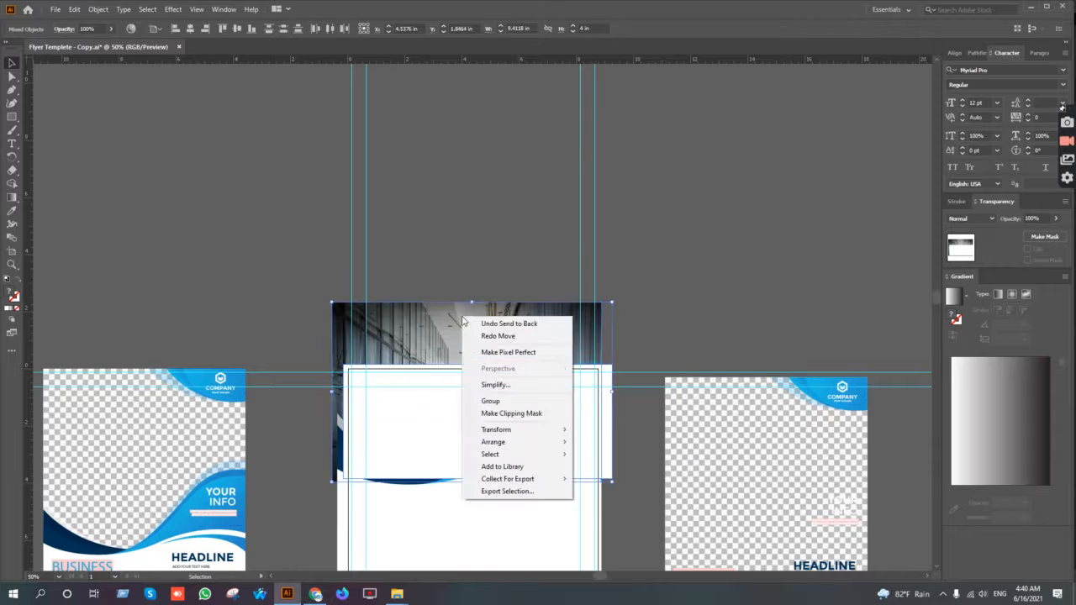
pyautogui.click(503, 415)
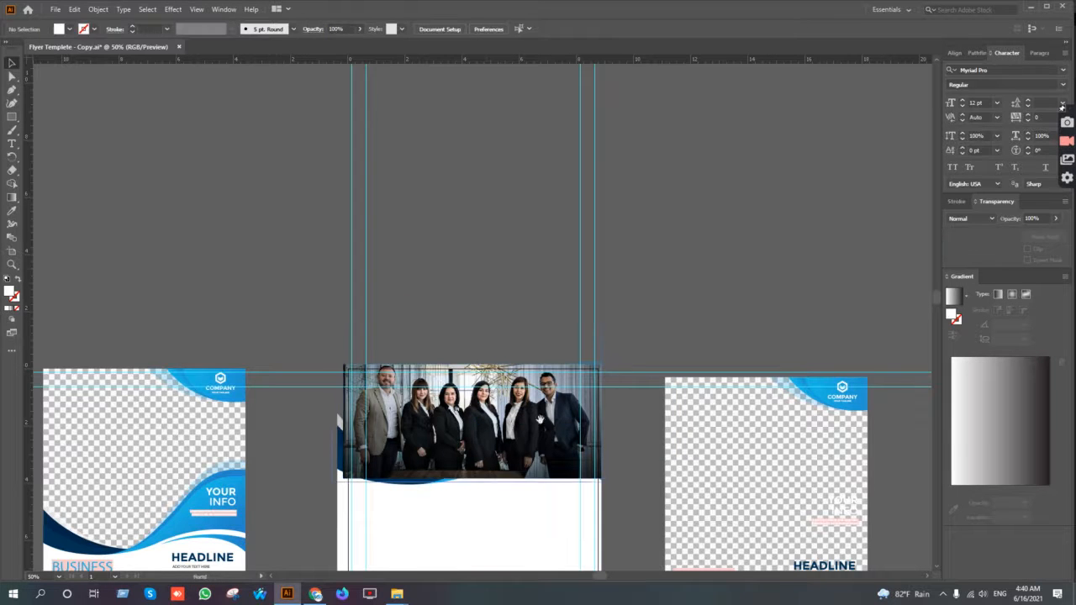
# Step: Send the clipped team photo to the back so that the wave shapes overlap it
pyautogui.scroll(-5, 485, 271)
pyautogui.rightClick(476, 225)
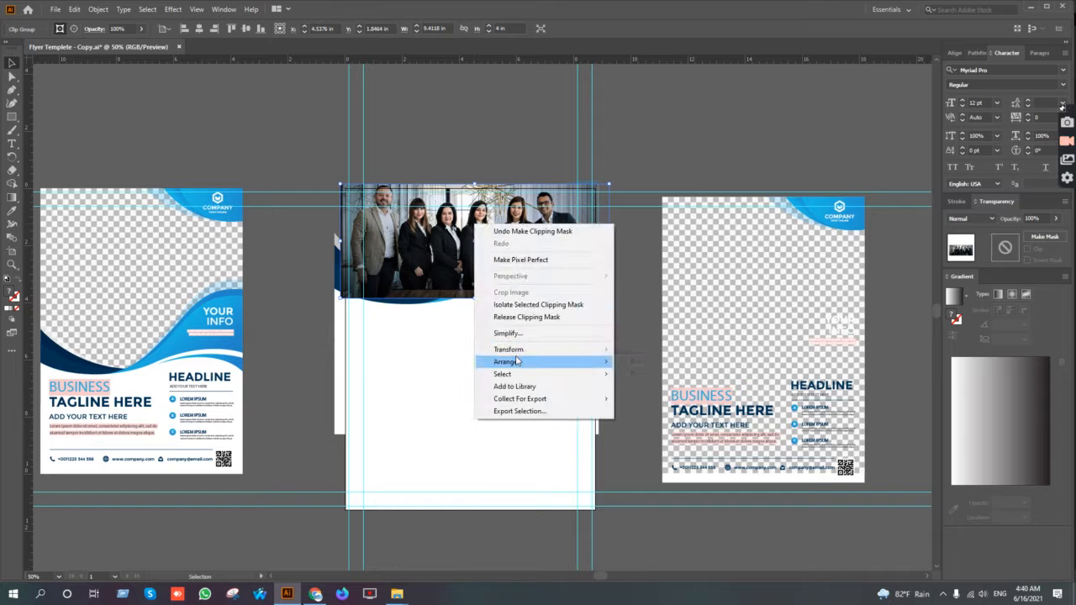
pyautogui.moveTo(521, 361)
pyautogui.click(629, 400)
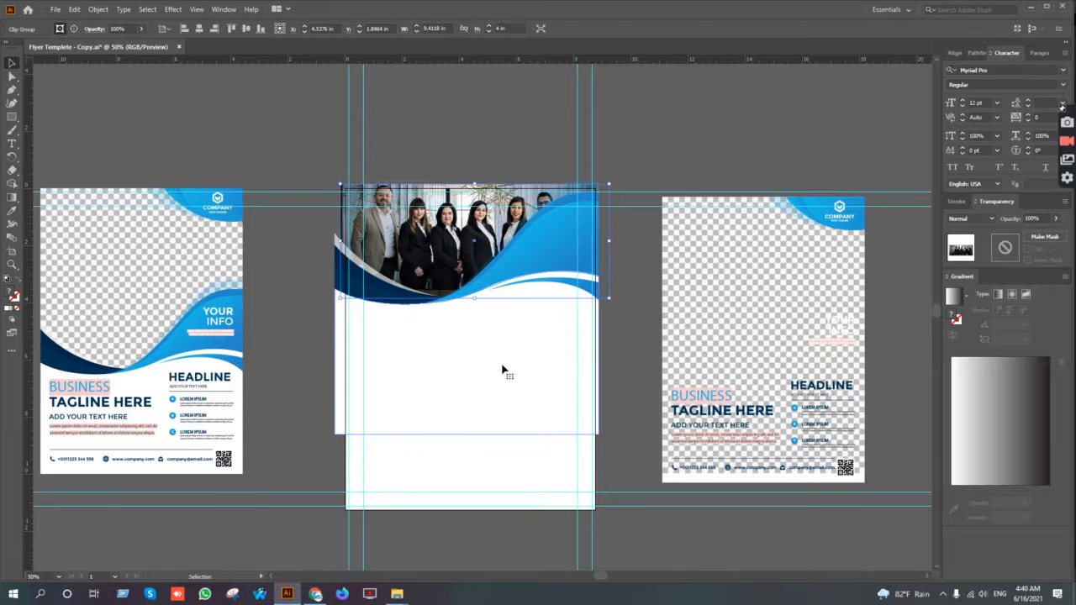
pyautogui.click(481, 278)
pyautogui.scroll(2, 506, 241)
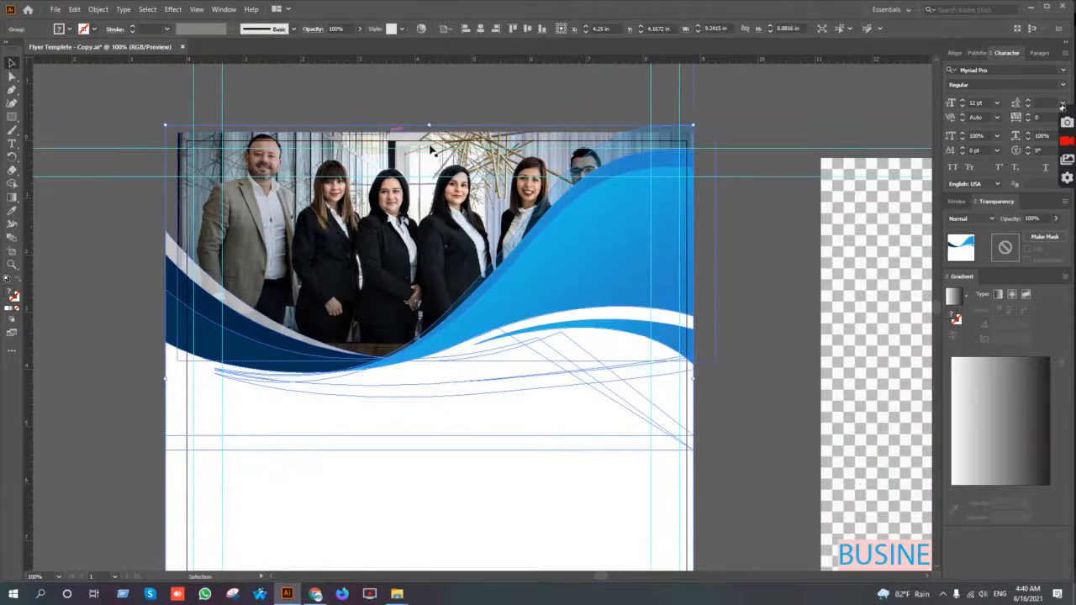
pyautogui.click(748, 93)
pyautogui.scroll(-1, 732, 166)
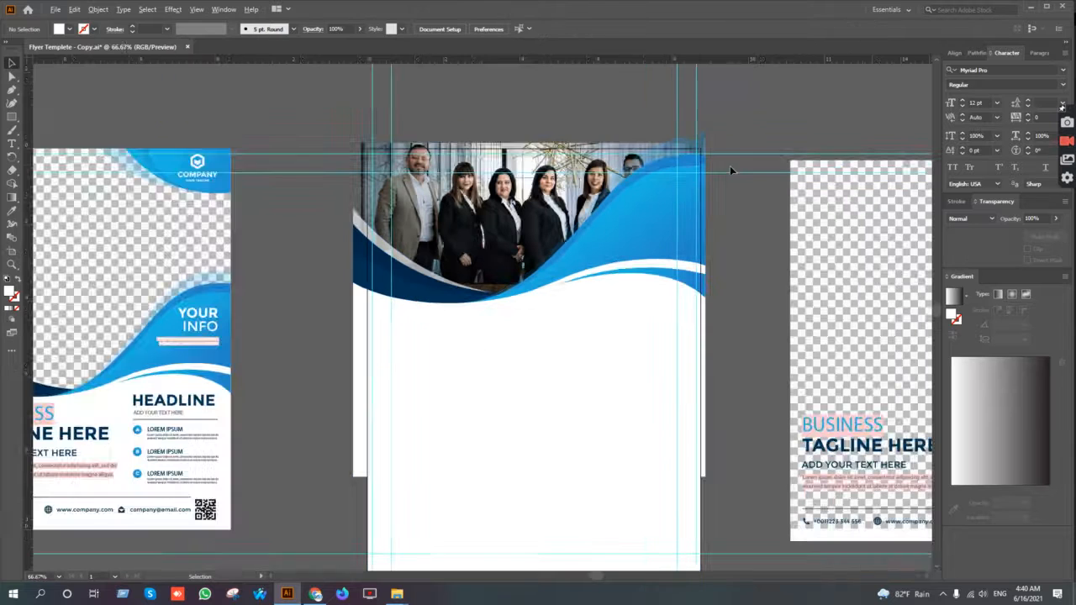
# Step: Fine-tune the wave group's vertical position over the photo, leaving it slightly higher at Y about 4.14 in
pyautogui.moveTo(732, 228); pyautogui.dragTo(670, 202)
pyautogui.click(568, 197)
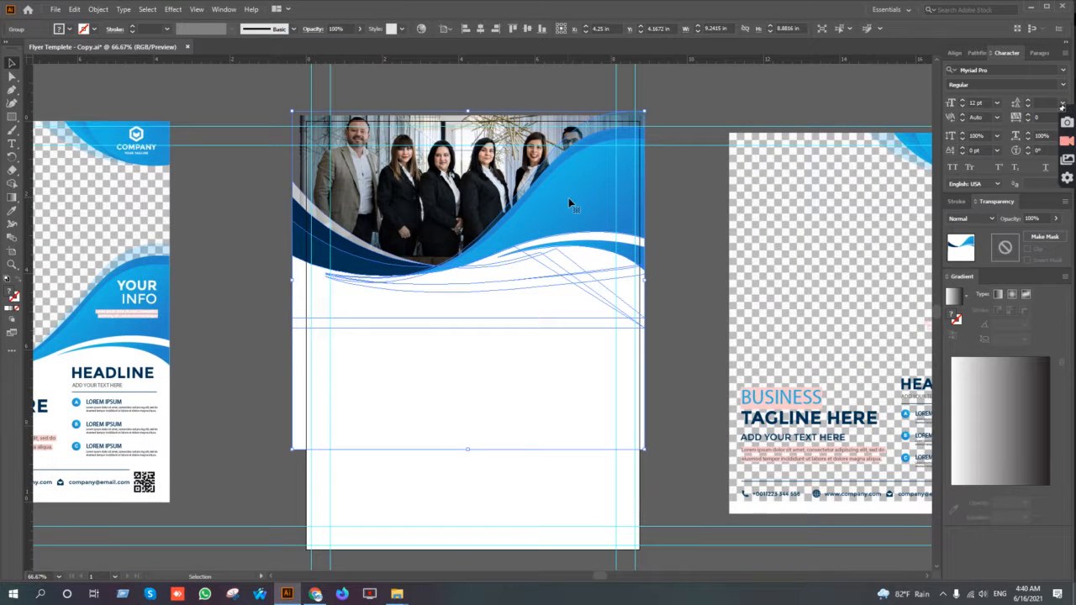
pyautogui.press('Up')
pyautogui.press('Up')
pyautogui.press('Up')
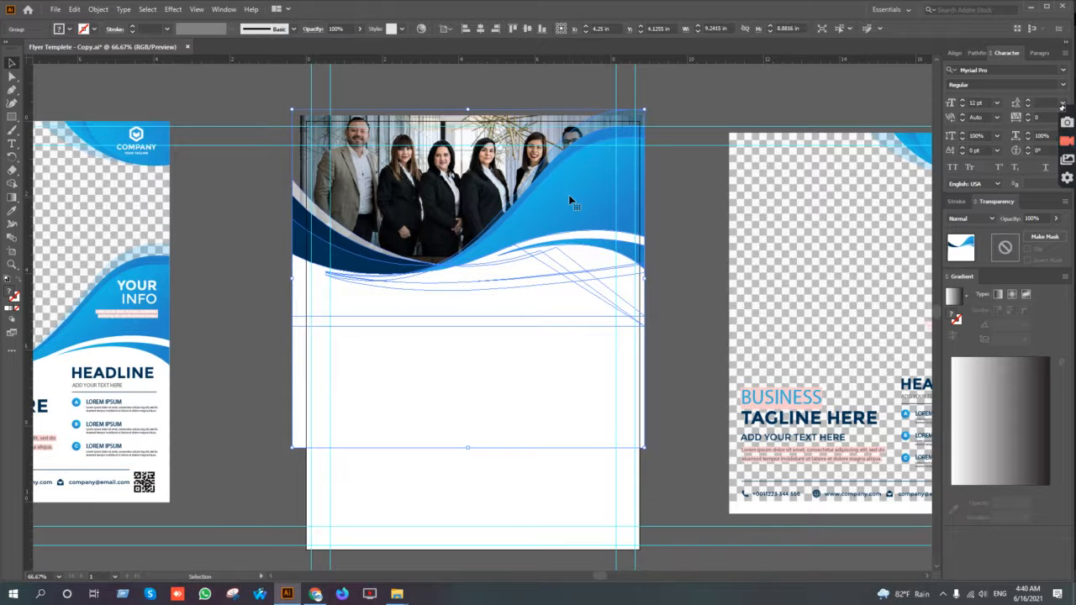
pyautogui.press('Up')
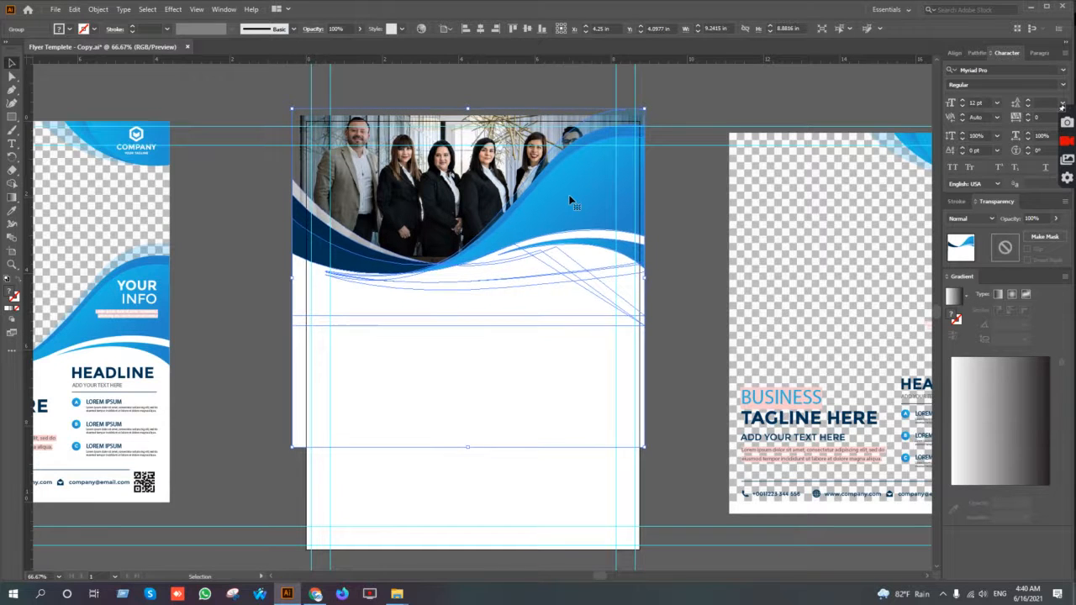
pyautogui.press('Down')
pyautogui.press('Down')
pyautogui.press('Down')
pyautogui.press('Down')
pyautogui.press('Down')
pyautogui.press('Down')
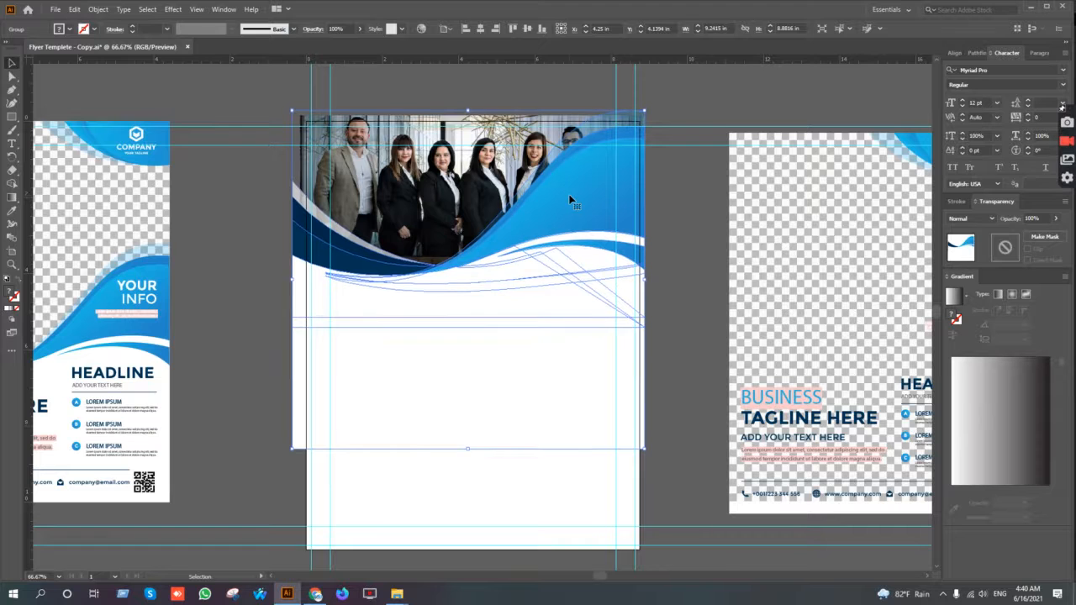
pyautogui.click(680, 127)
pyautogui.scroll(-1, 645, 229)
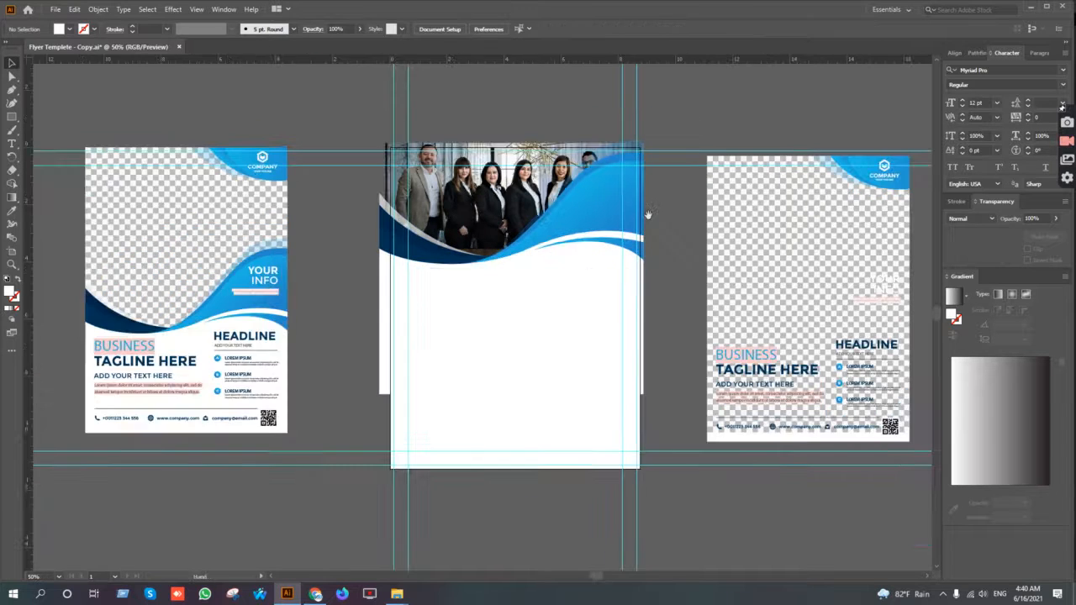
pyautogui.moveTo(645, 229); pyautogui.dragTo(425, 231)
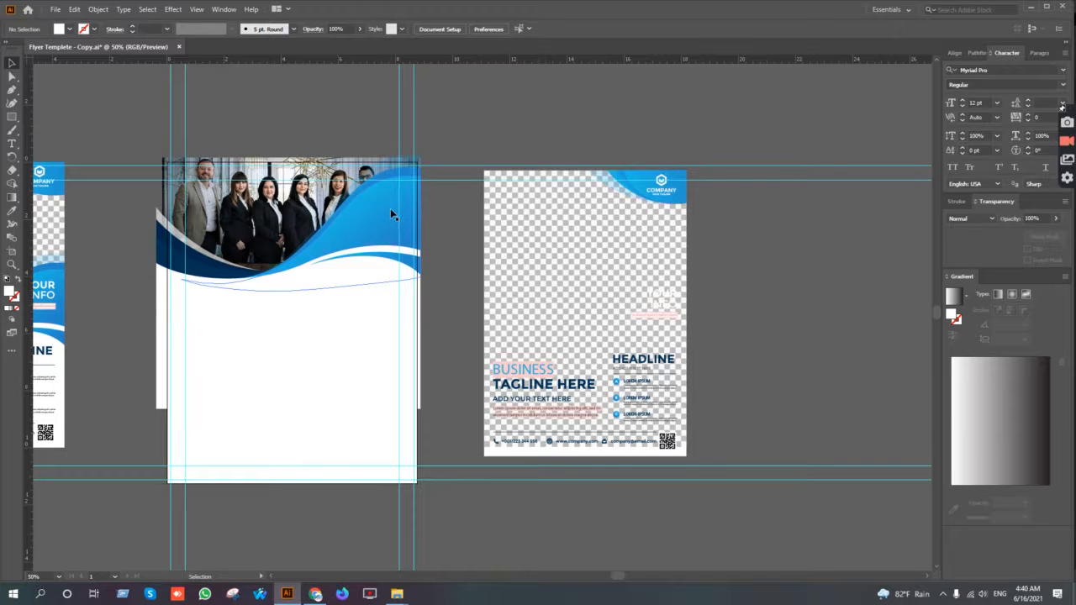
# Step: Move the white COMPANY logo out of the reference flyer's blue corner into the empty area above that flyer
pyautogui.moveTo(337, 276); pyautogui.dragTo(328, 304)
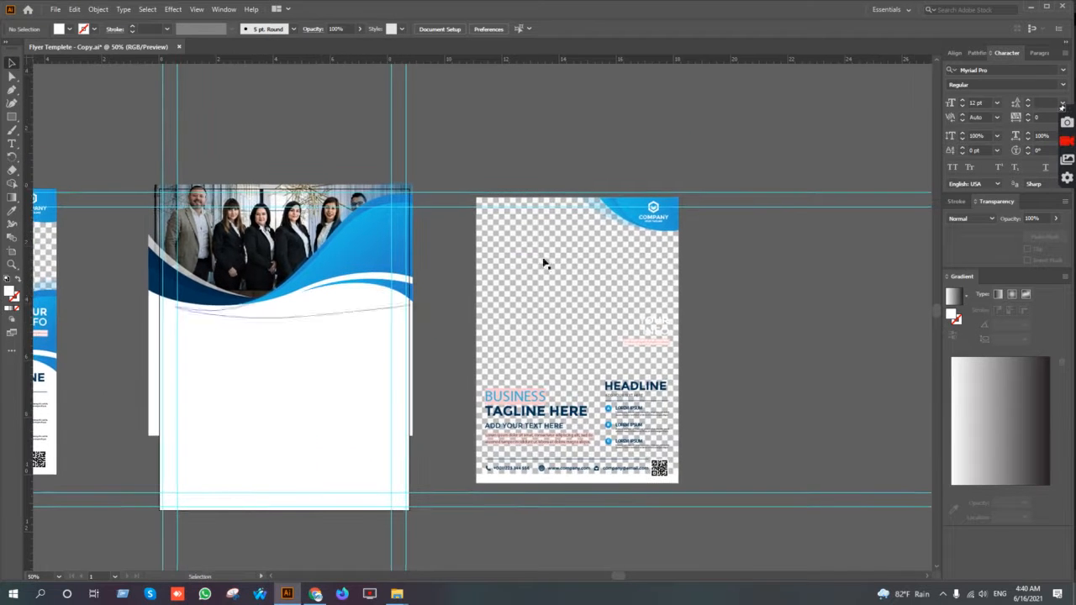
pyautogui.scroll(4, 662, 219)
pyautogui.moveTo(580, 315); pyautogui.dragTo(474, 463)
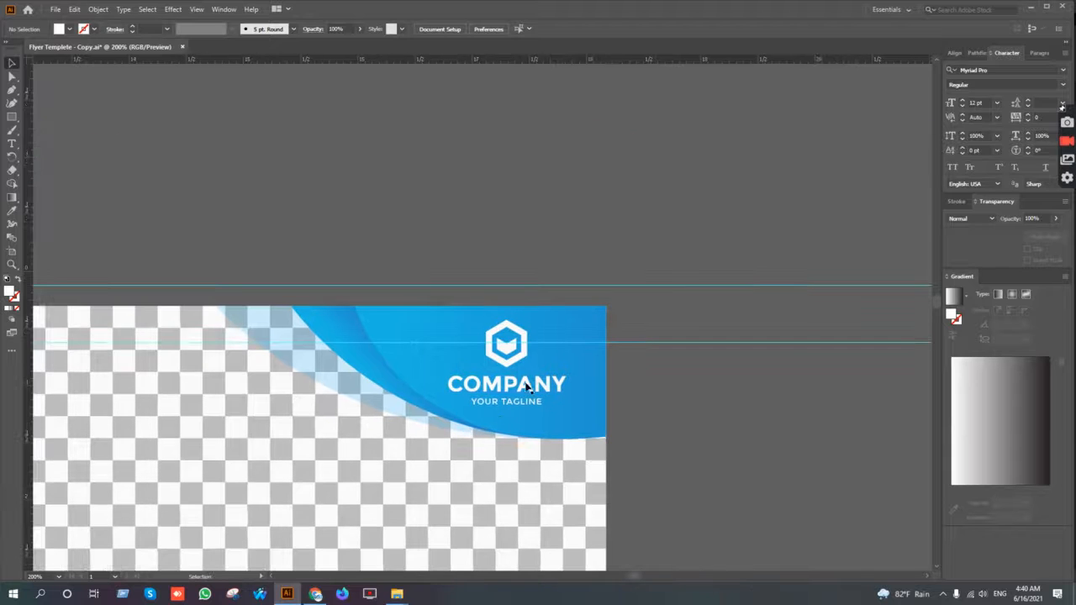
pyautogui.click(506, 382)
pyautogui.moveTo(506, 382); pyautogui.dragTo(423, 195)
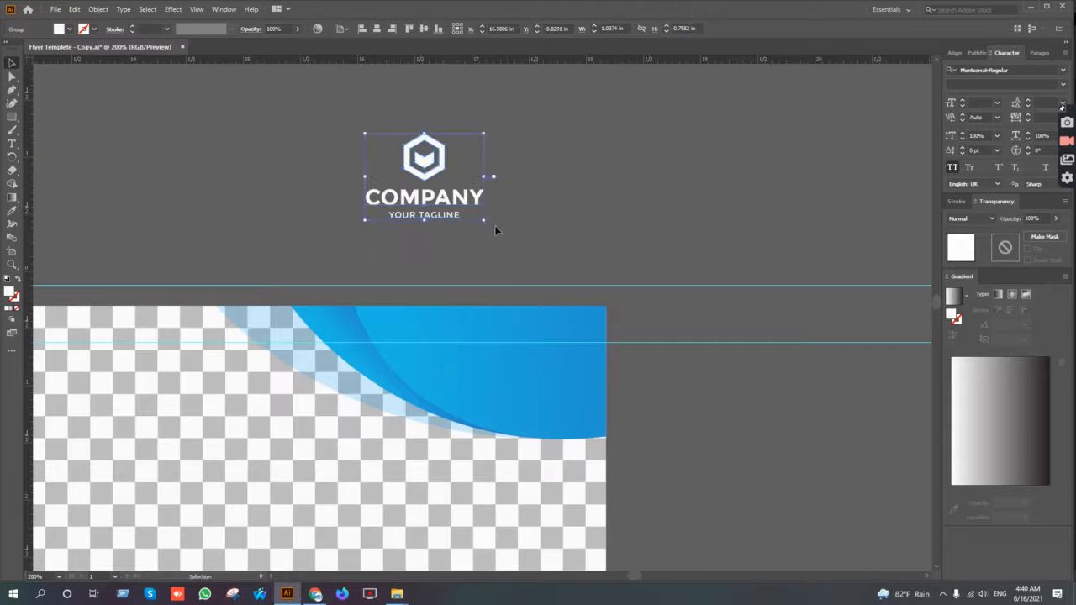
# Step: Ungroup the COMPANY logo and ungroup its hexagon icon into separate shapes
pyautogui.scroll(2, 495, 222)
pyautogui.rightClick(463, 266)
pyautogui.click(496, 362)
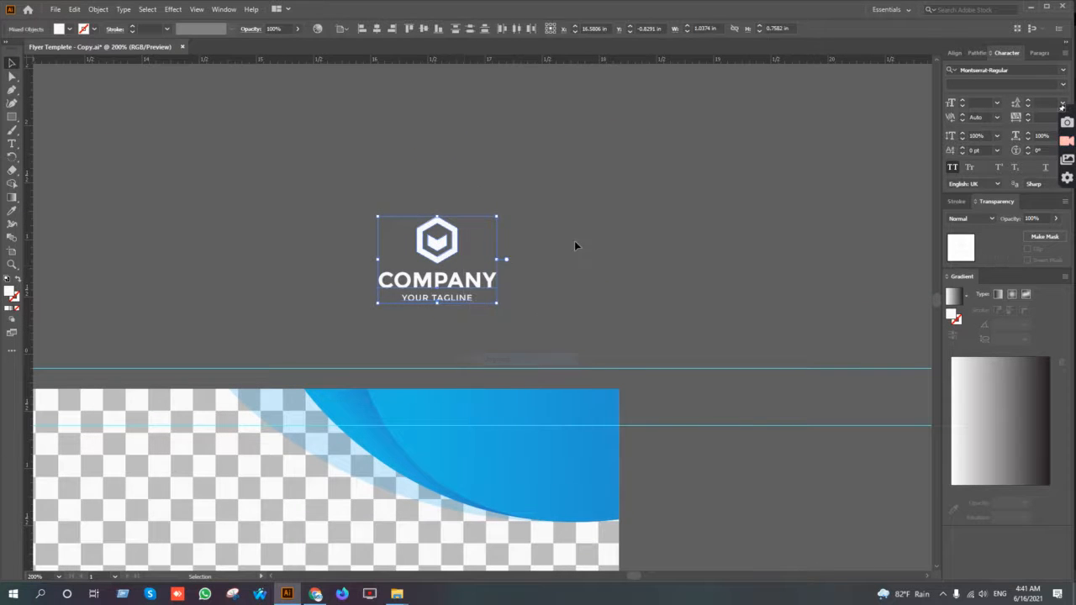
pyautogui.click(574, 240)
pyautogui.click(436, 243)
pyautogui.rightClick(436, 244)
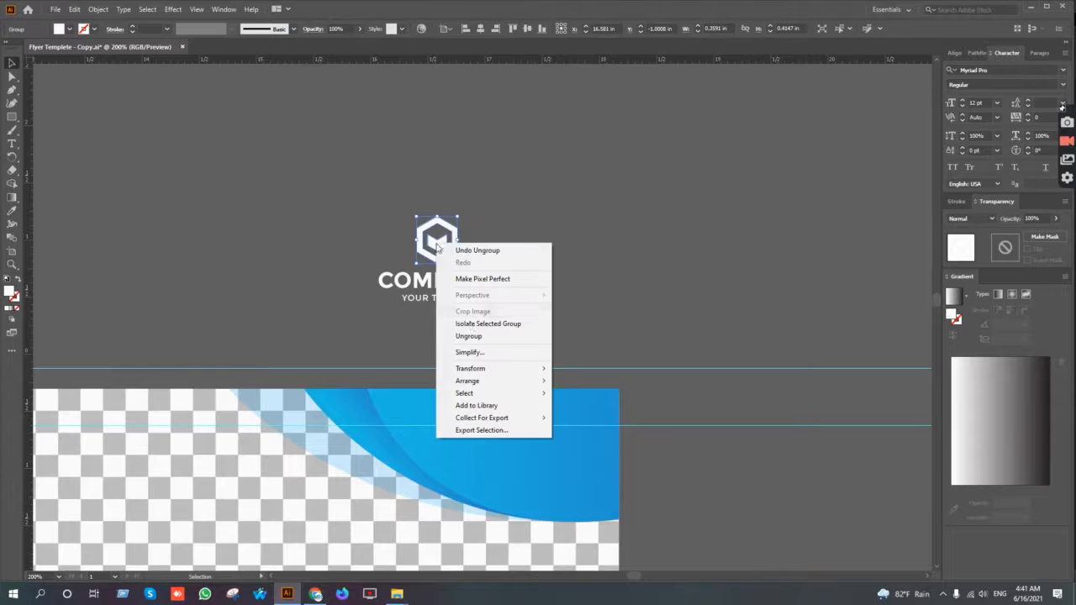
pyautogui.click(472, 336)
# Step: Delete the chevron shape inside the logo's hexagon ring
pyautogui.scroll(4, 435, 248)
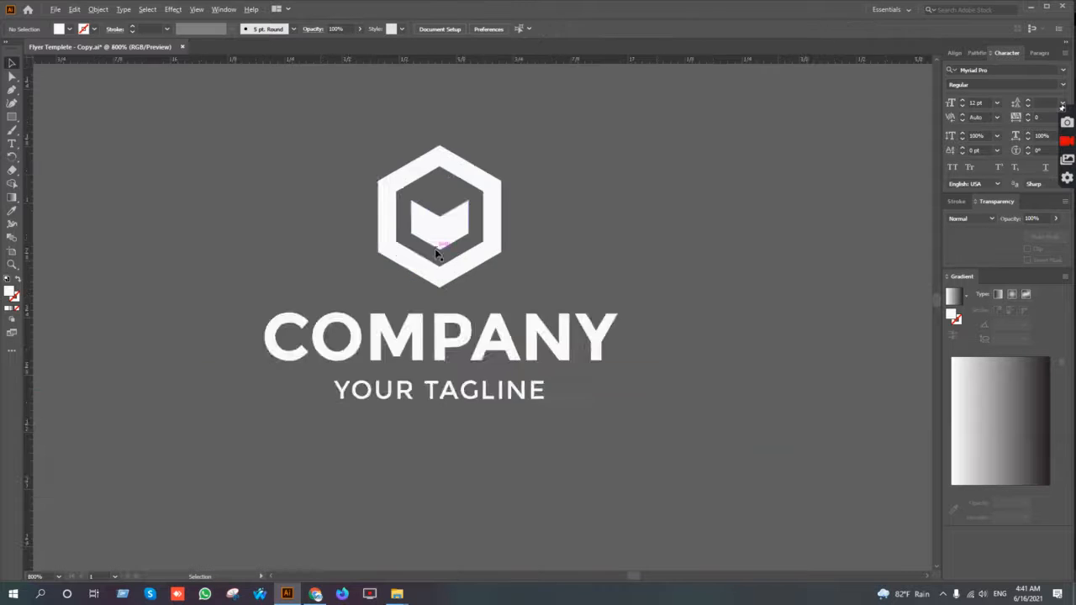
pyautogui.click(443, 222)
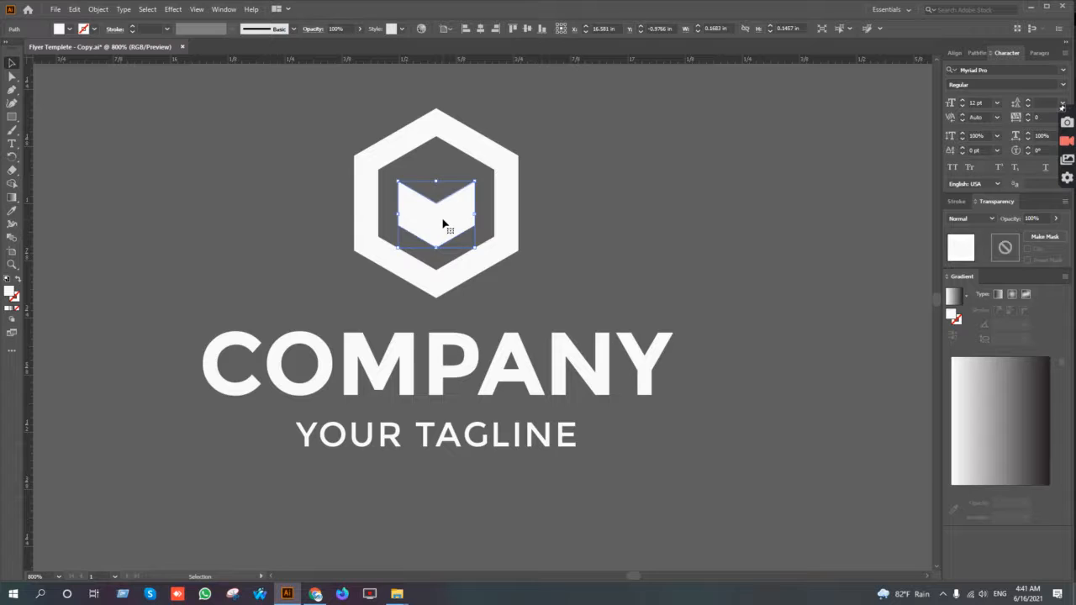
pyautogui.press('Delete')
# Step: Add a smaller concentric copy of the hexagon ring inside the original ring
pyautogui.click(495, 164)
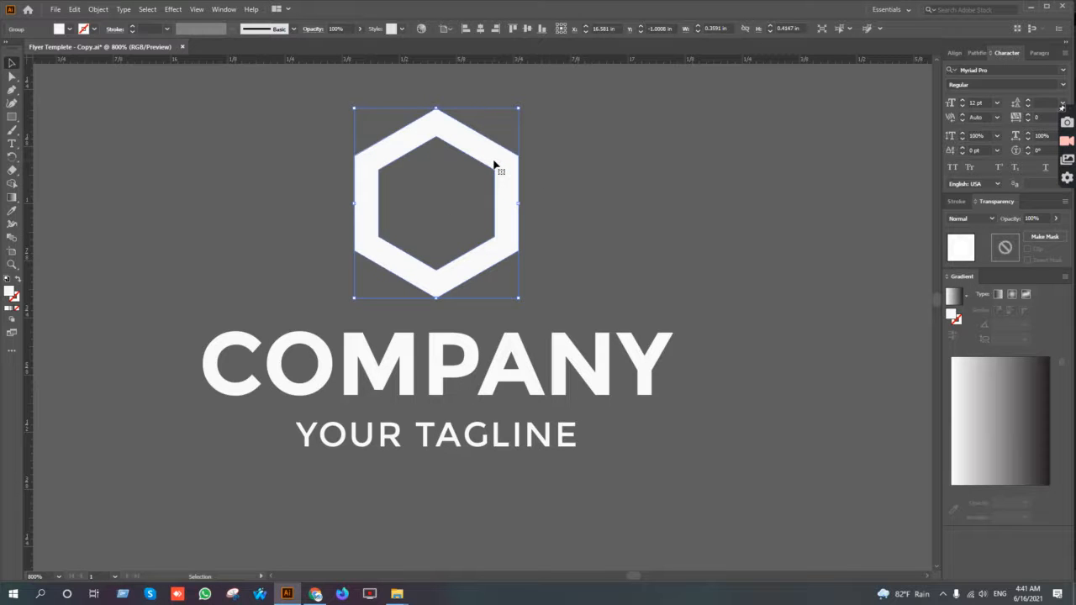
pyautogui.press('a')
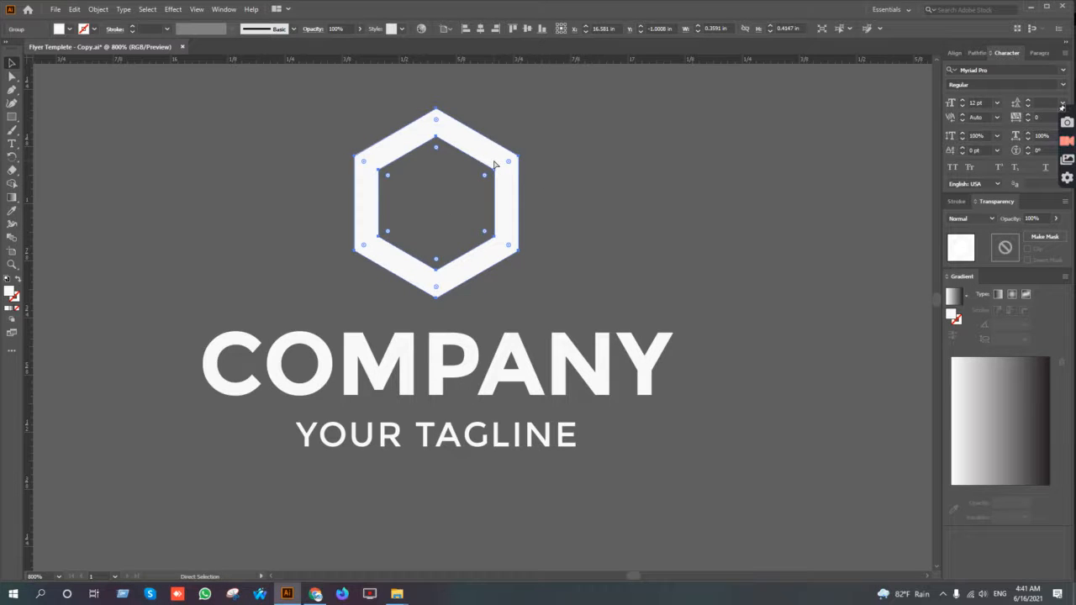
pyautogui.press('v')
pyautogui.moveTo(519, 110); pyautogui.dragTo(492, 158)
pyautogui.click(573, 143)
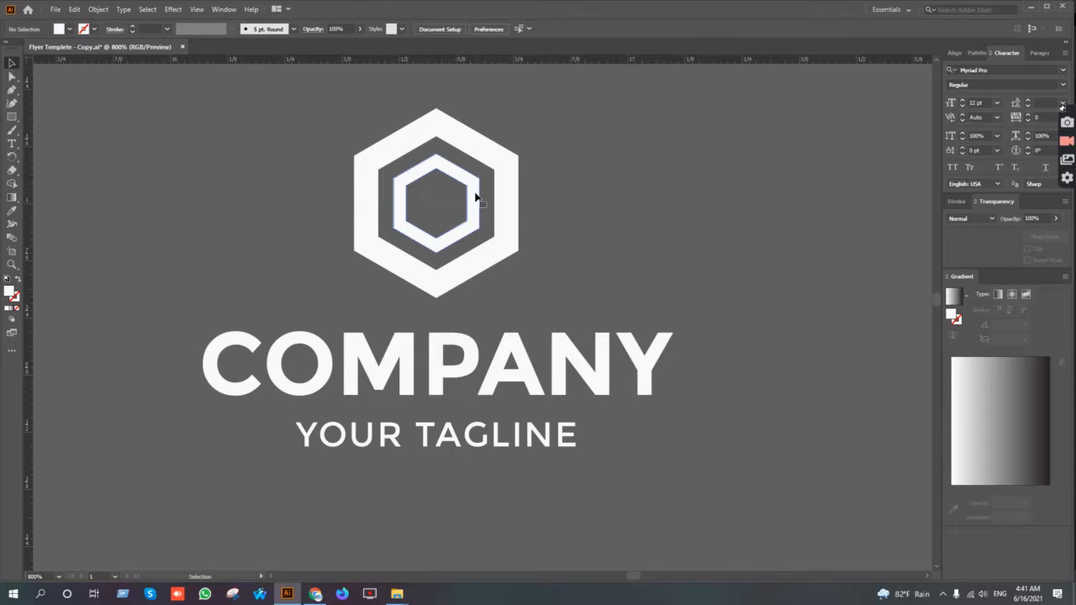
# Step: Enlarge the logo's outer hexagon ring slightly around its centre
pyautogui.click(474, 198)
pyautogui.scroll(-1, 520, 184)
pyautogui.click(540, 185)
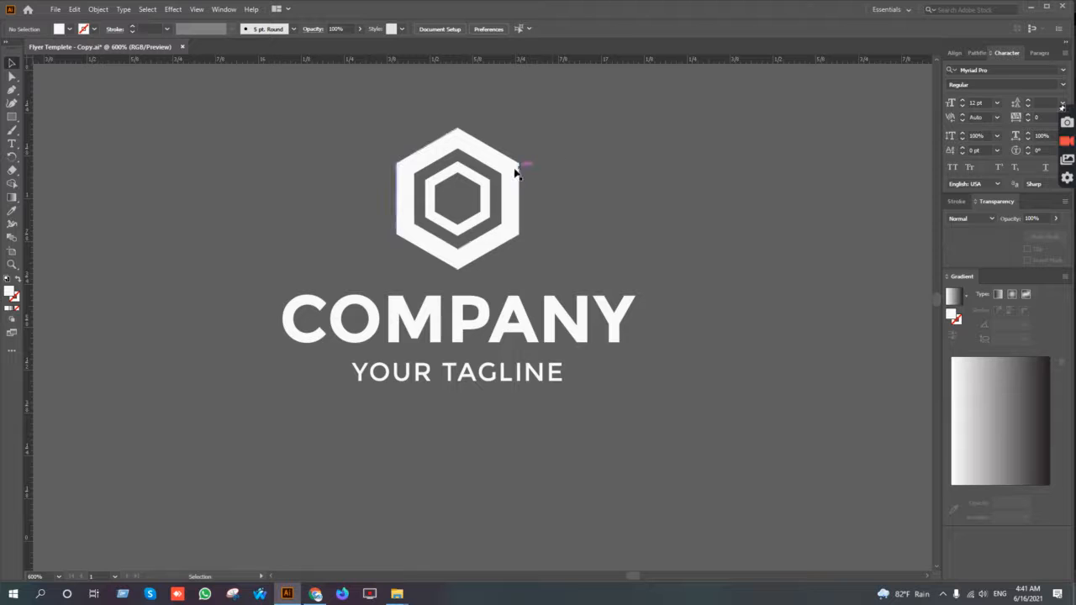
pyautogui.click(511, 173)
pyautogui.moveTo(522, 123); pyautogui.dragTo(522, 125)
pyautogui.click(559, 156)
pyautogui.click(450, 200)
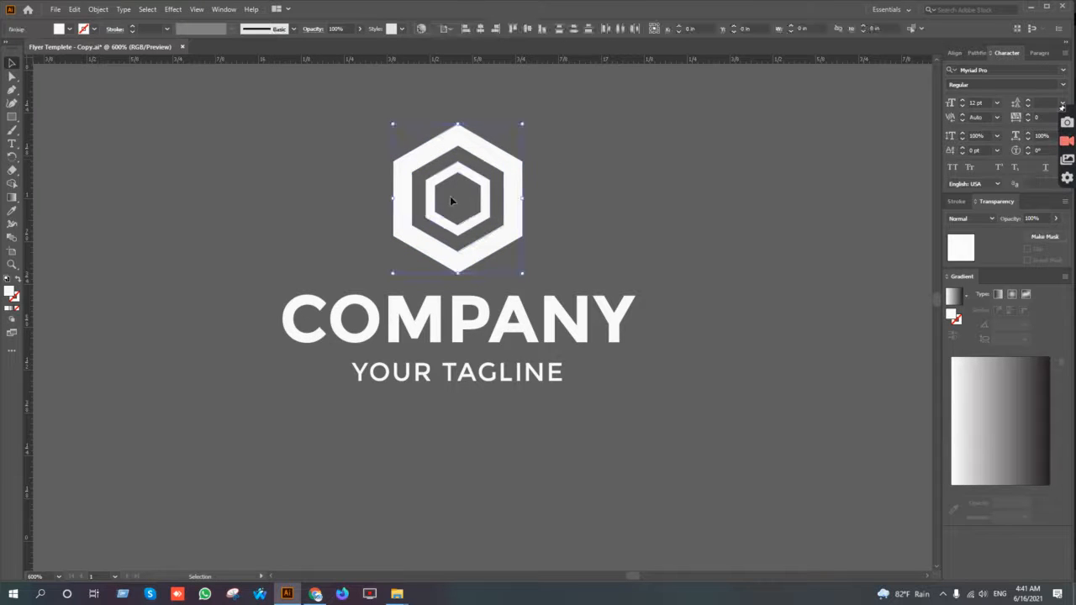
# Step: Group the two hexagon rings with the COMPANY and YOUR TAGLINE text
pyautogui.moveTo(580, 163); pyautogui.dragTo(379, 401)
pyautogui.press('a')
pyautogui.press('v')
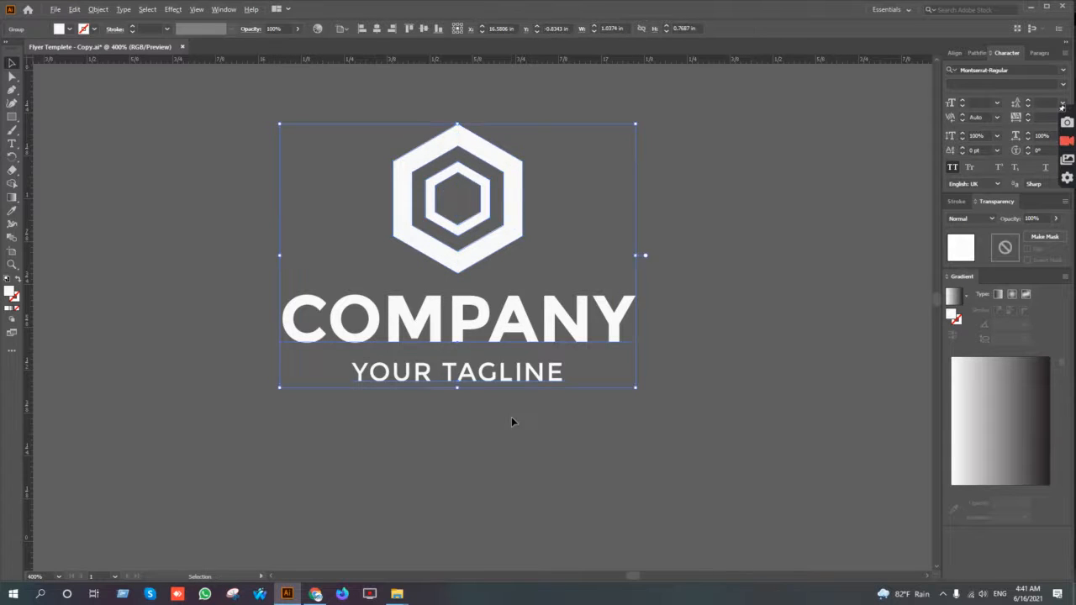
# Step: Move the grouped logo onto the blue wave of the new flyer and enlarge it to about 1.55 in wide
pyautogui.scroll(-3, 511, 417)
pyautogui.moveTo(385, 438); pyautogui.dragTo(609, 317)
pyautogui.scroll(-1, 610, 317)
pyautogui.moveTo(543, 328); pyautogui.dragTo(713, 227)
pyautogui.scroll(-1, 713, 227)
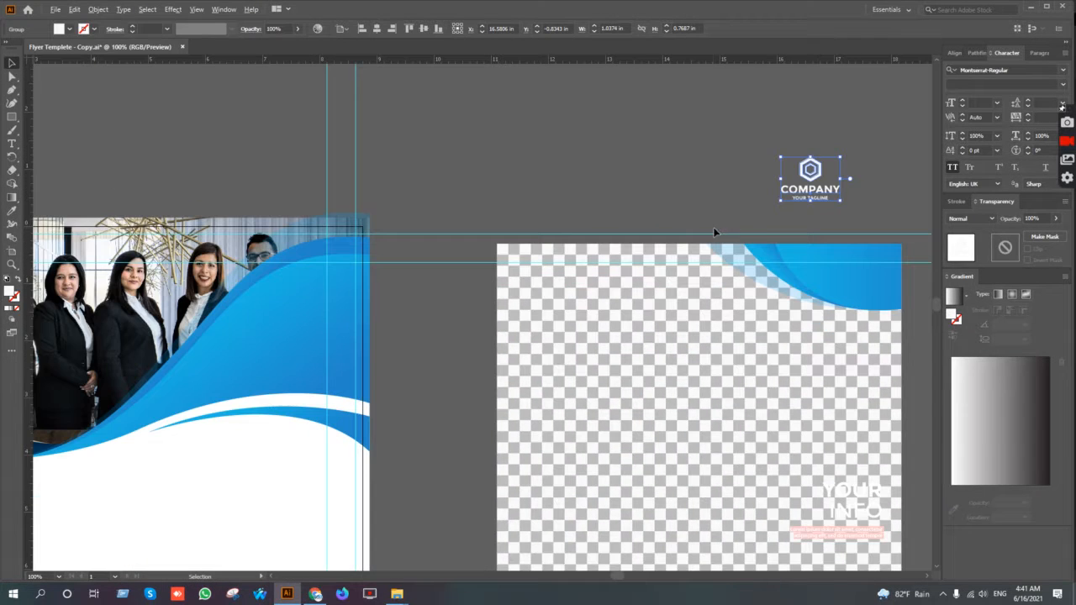
pyautogui.moveTo(816, 189); pyautogui.dragTo(317, 300)
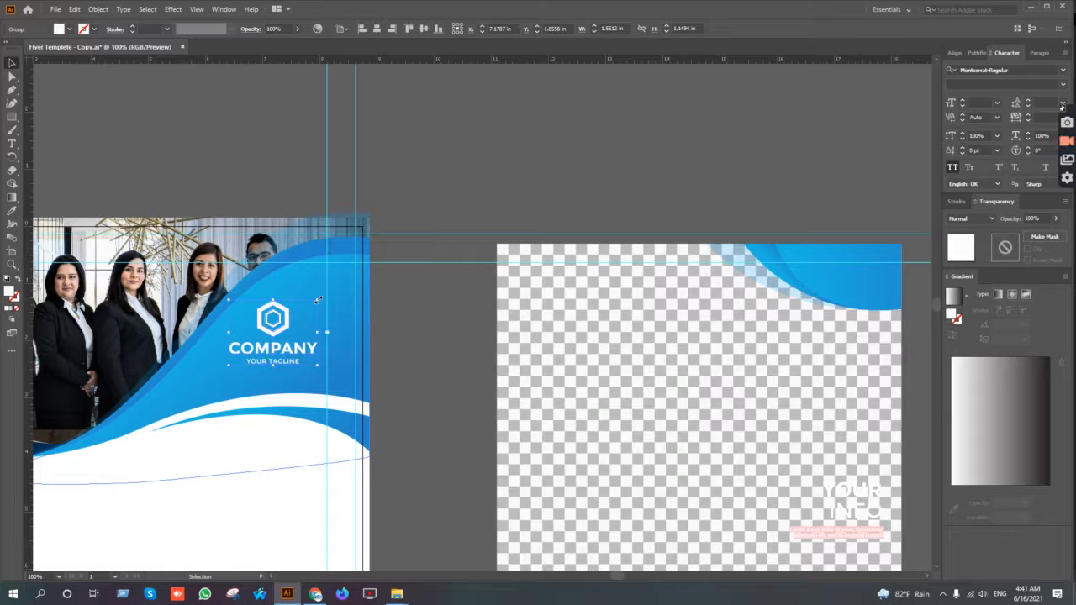
# Step: Nudge the logo on the blue wave to about X 7.26 in, Y 1.83 in
pyautogui.press('Right')
pyautogui.press('Right')
pyautogui.press('Right')
pyautogui.press('Right')
pyautogui.press('Right')
pyautogui.press('Right')
pyautogui.press('Right')
pyautogui.press('Right')
pyautogui.press('Right')
pyautogui.press('Up')
pyautogui.press('Up')
pyautogui.press('Up')
pyautogui.press('Up')
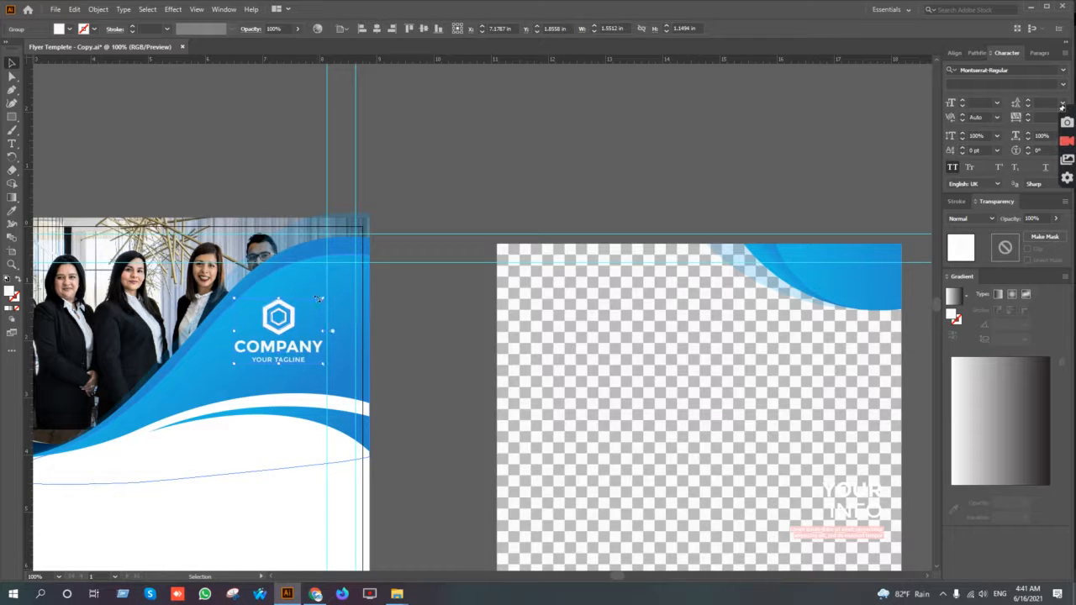
pyautogui.press('Left')
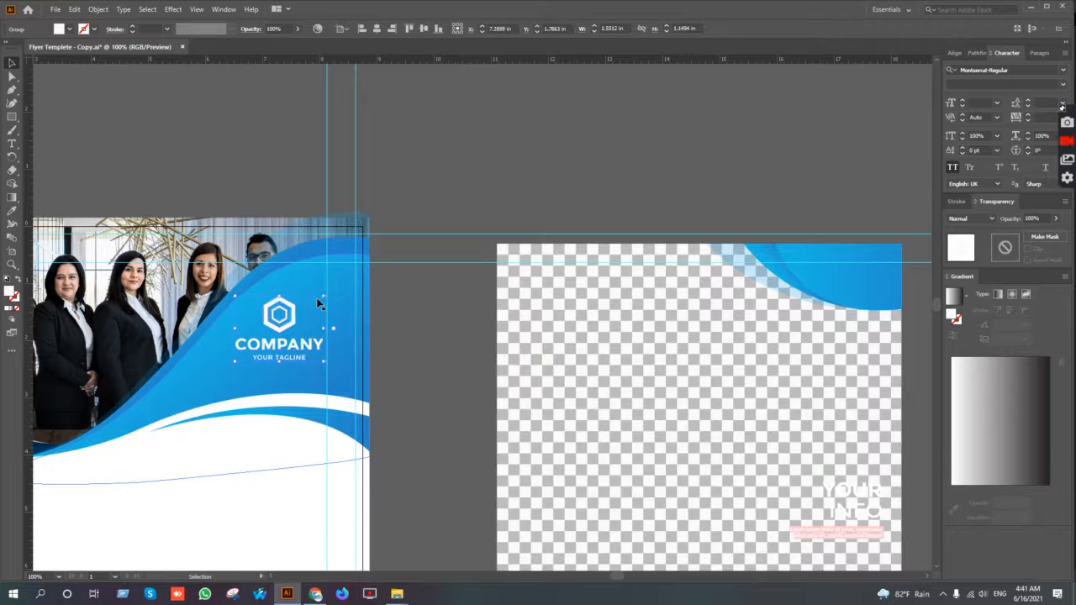
pyautogui.press('Left')
pyautogui.press('Down')
pyautogui.press('Down')
pyautogui.press('Left')
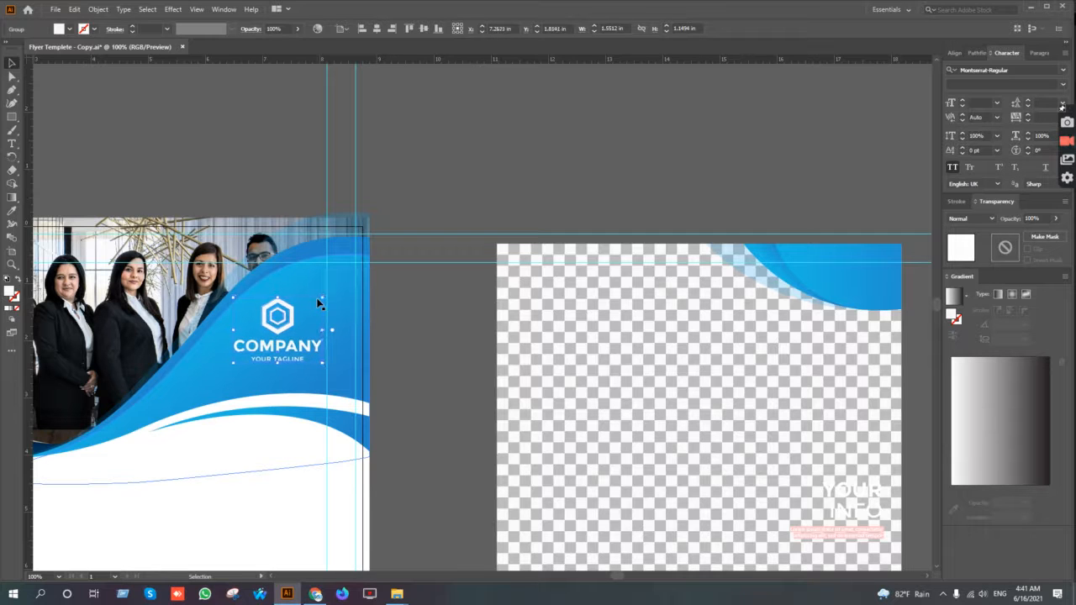
pyautogui.click(451, 194)
# Step: Shift the logo slightly further right on the blue wave to X about 7.28 in
pyautogui.scroll(-2, 367, 281)
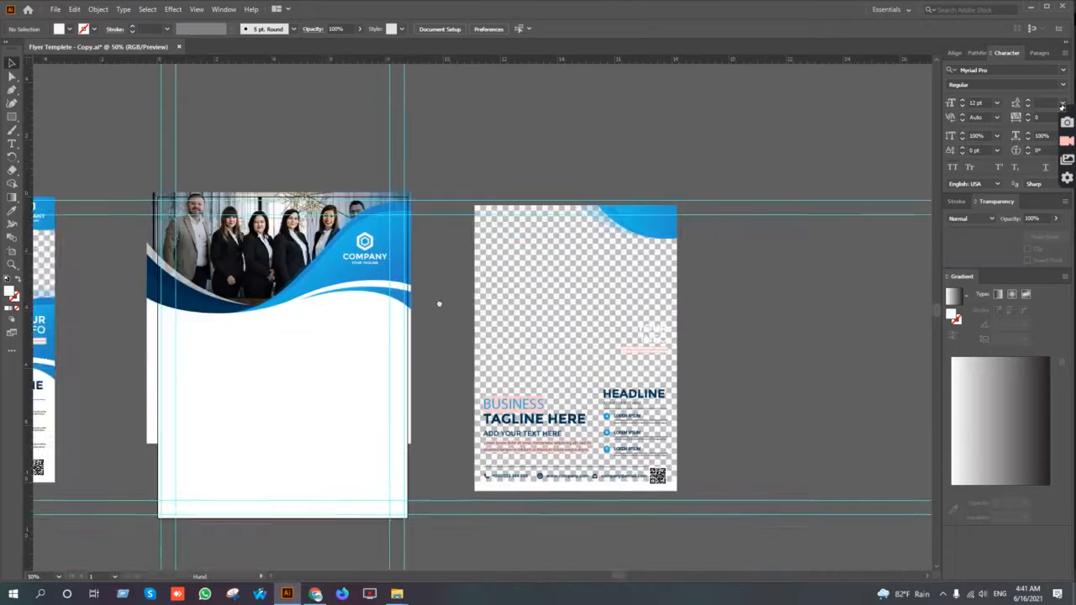
pyautogui.scroll(3, 360, 271)
pyautogui.click(415, 241)
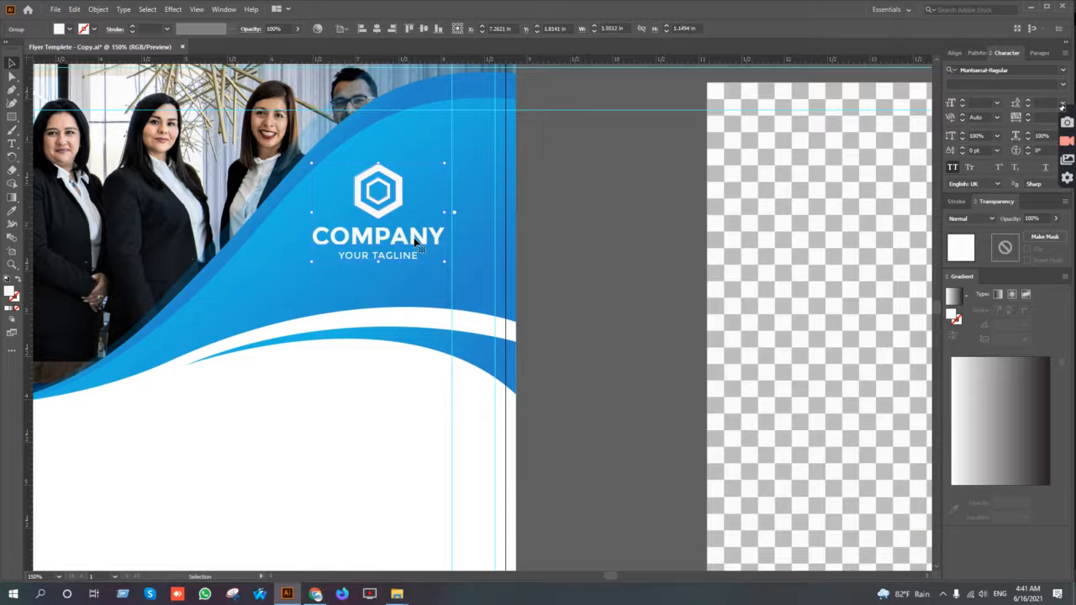
pyautogui.scroll(-3, 416, 246)
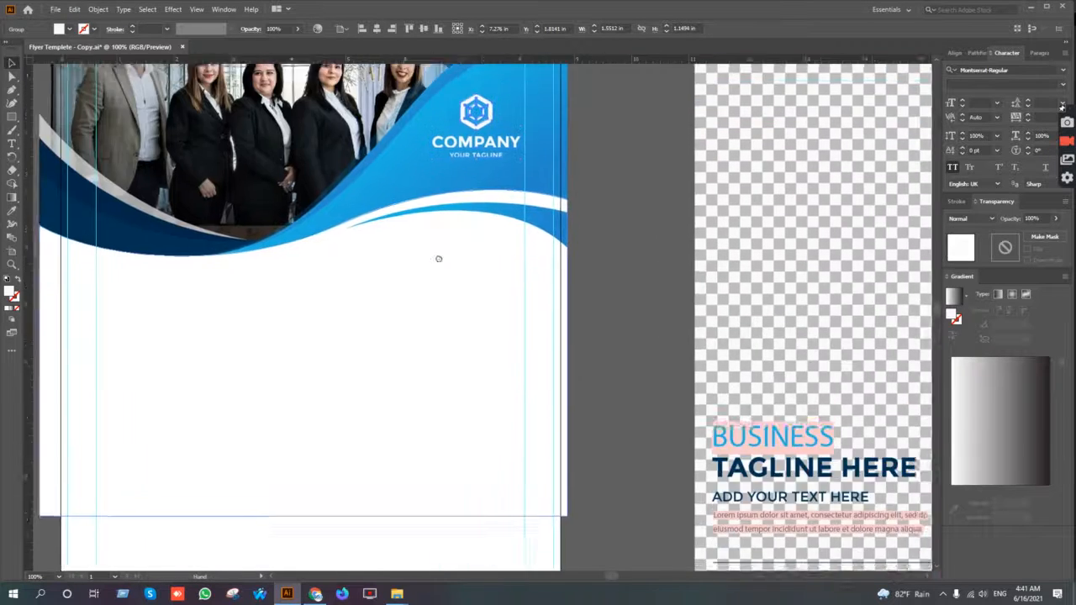
pyautogui.moveTo(487, 282); pyautogui.dragTo(411, 245)
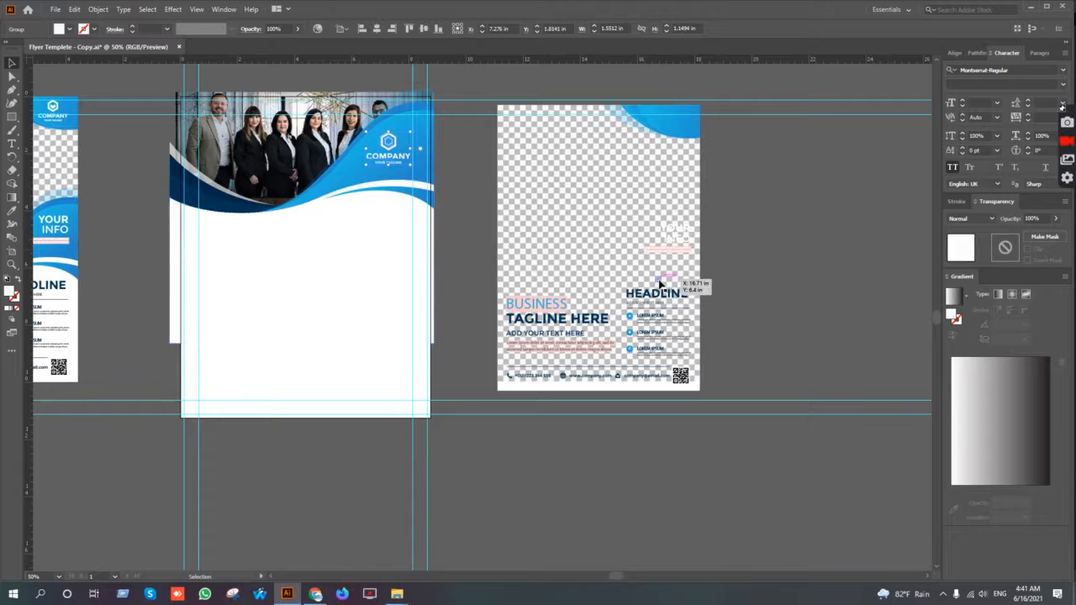
# Step: Delete the checkerboard clip group and the white background from the reference flyer
pyautogui.scroll(2, 660, 284)
pyautogui.scroll(-1, 660, 283)
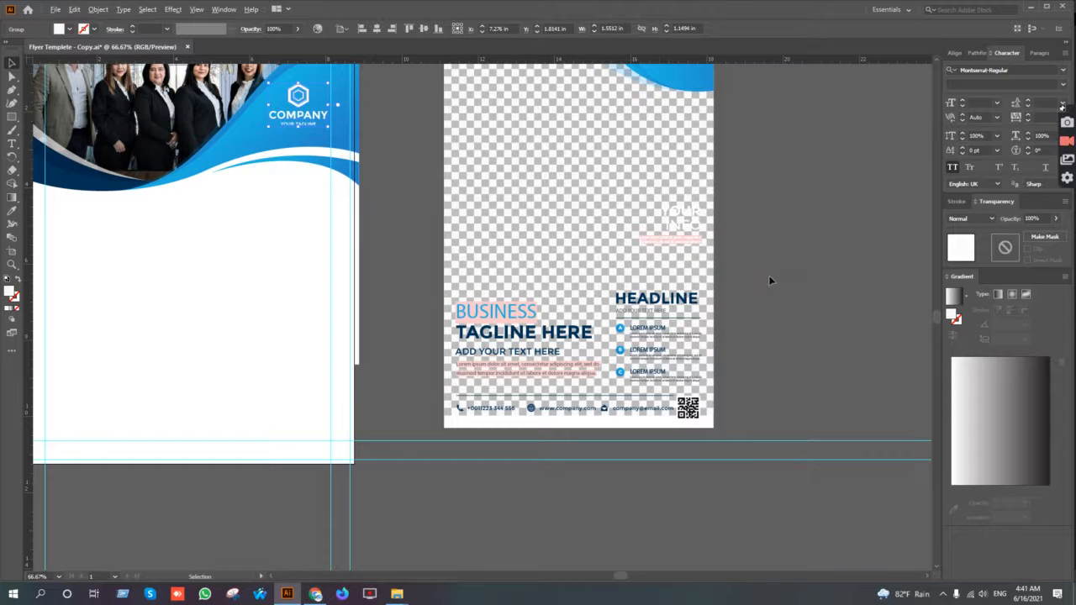
pyautogui.scroll(-1, 768, 280)
pyautogui.moveTo(636, 187); pyautogui.dragTo(504, 252)
pyautogui.click(499, 253)
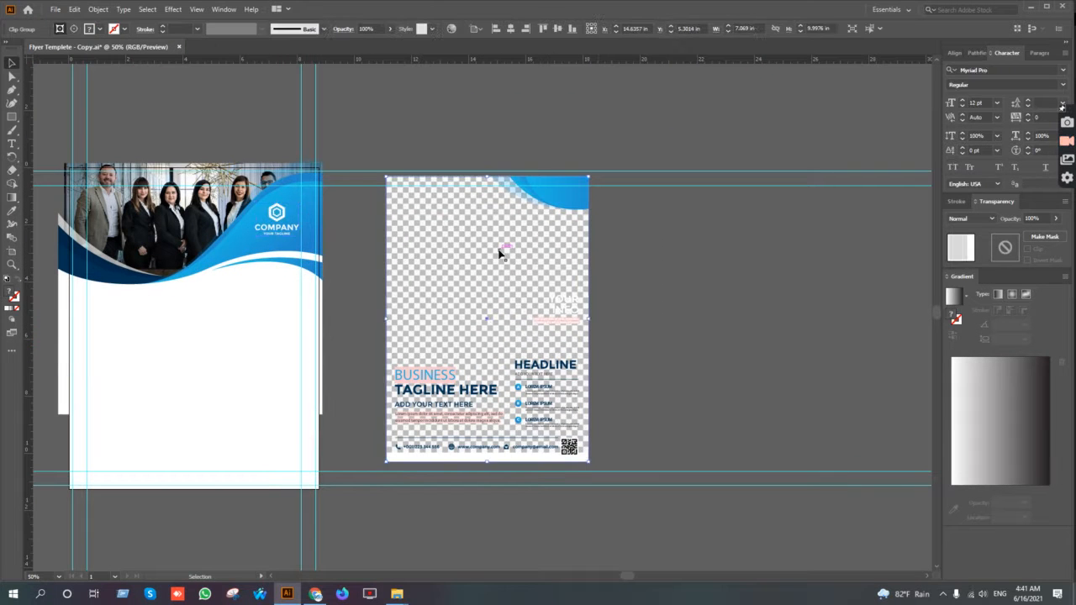
pyautogui.press('Delete')
pyautogui.click(529, 251)
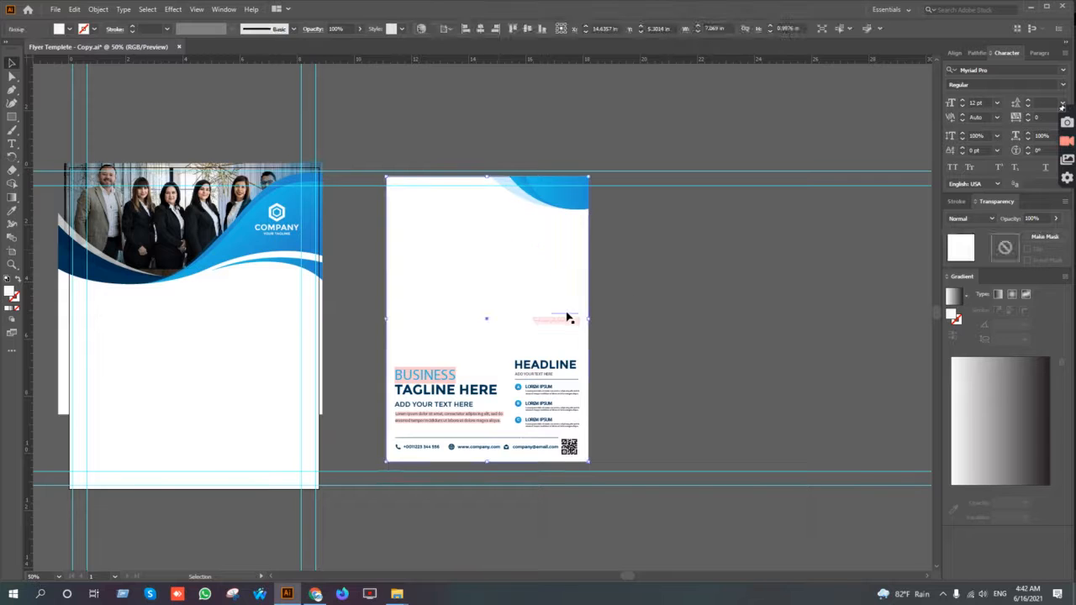
pyautogui.press('Delete')
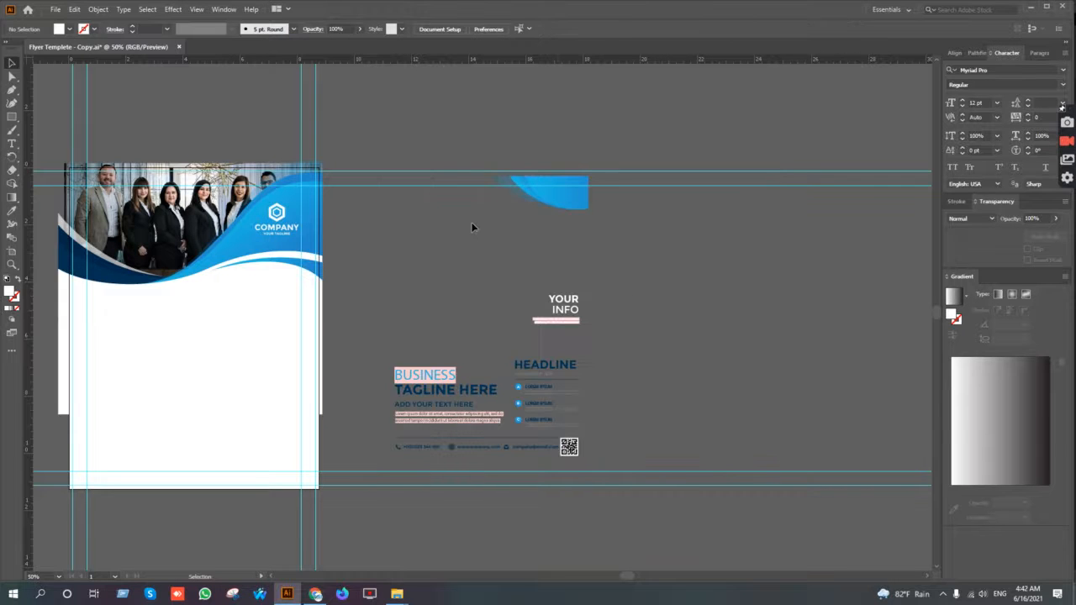
# Step: Move the BUSINESS TAGLINE HERE text block up, away from the other reference texts, and ungroup it
pyautogui.scroll(4, 572, 320)
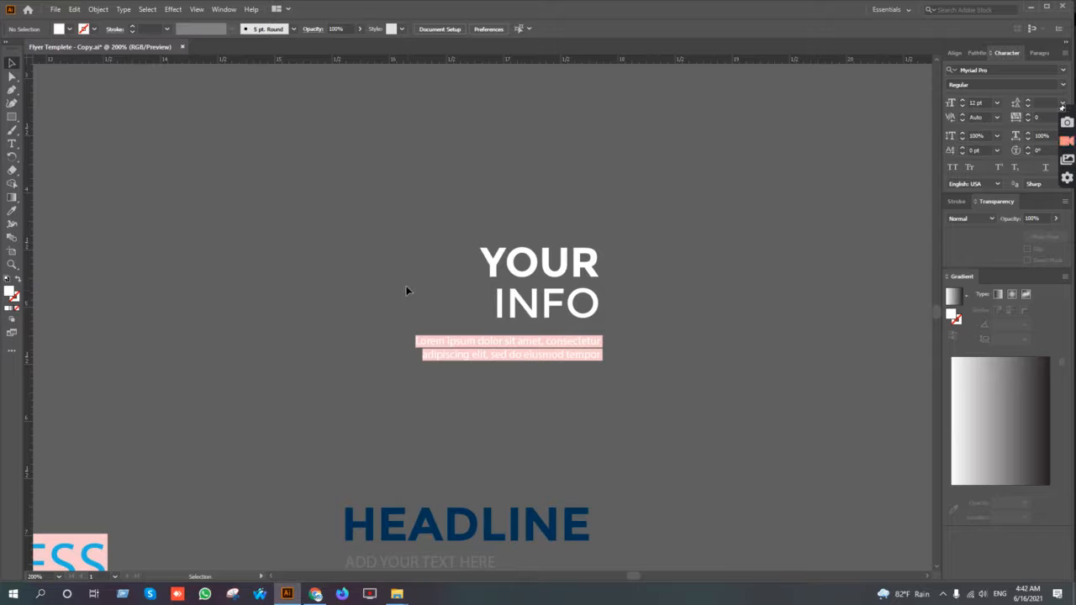
pyautogui.scroll(-2, 435, 310)
pyautogui.moveTo(406, 343); pyautogui.dragTo(505, 184)
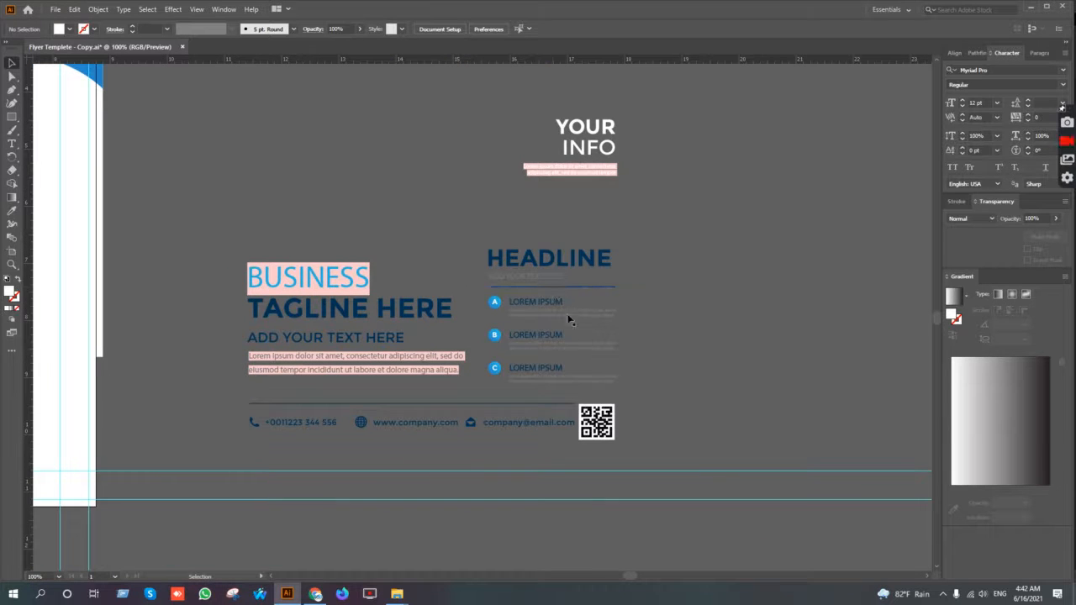
pyautogui.moveTo(386, 292); pyautogui.dragTo(478, 269)
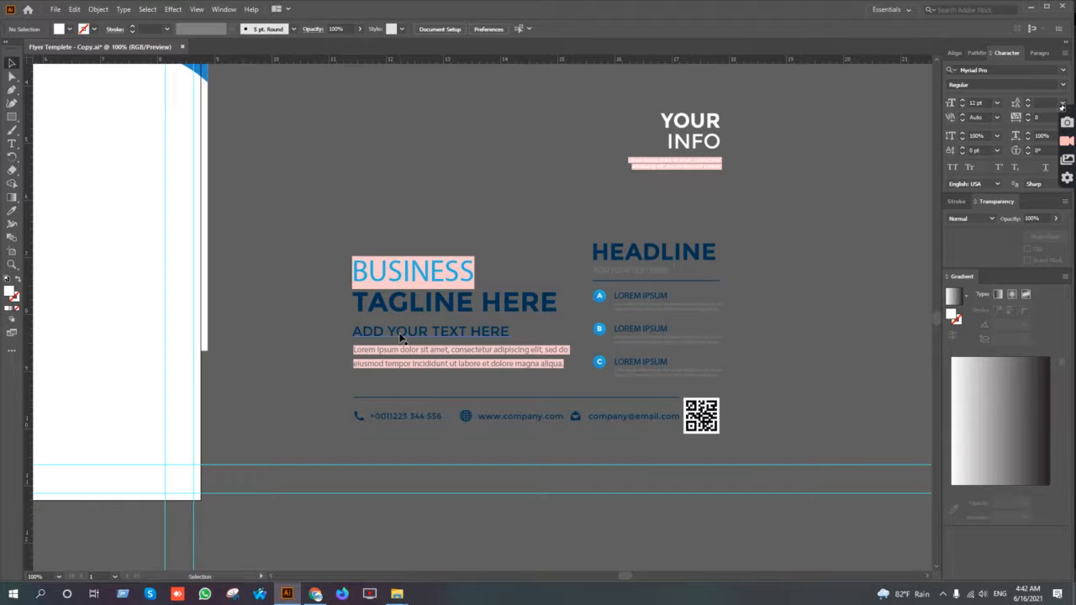
pyautogui.scroll(-1, 545, 315)
pyautogui.moveTo(451, 323); pyautogui.dragTo(706, 329)
pyautogui.moveTo(427, 285); pyautogui.dragTo(337, 283)
pyautogui.click(622, 301)
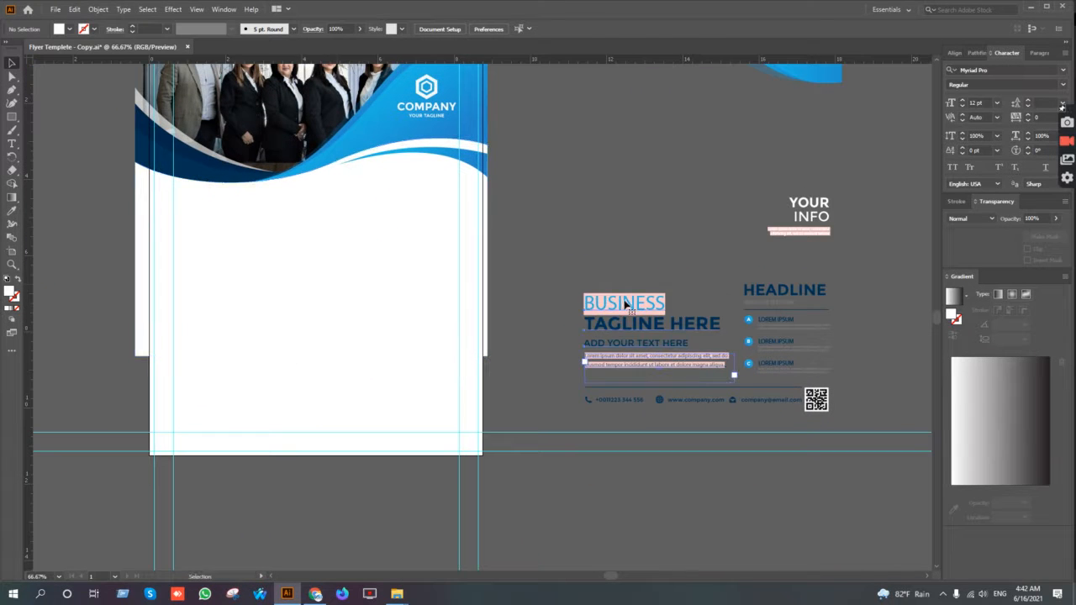
pyautogui.moveTo(622, 300); pyautogui.dragTo(597, 223)
pyautogui.rightClick(599, 223)
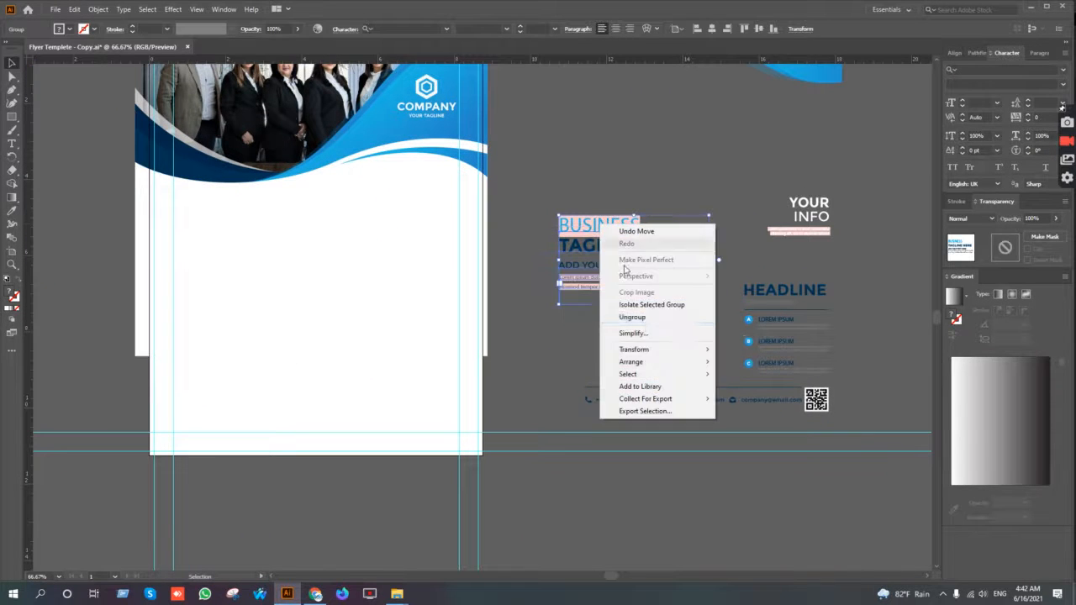
pyautogui.click(643, 317)
# Step: Ungroup the BUSINESS and TAGLINE HERE headings so that each line is a separate text object
pyautogui.scroll(2, 613, 287)
pyautogui.moveTo(659, 288); pyautogui.dragTo(547, 328)
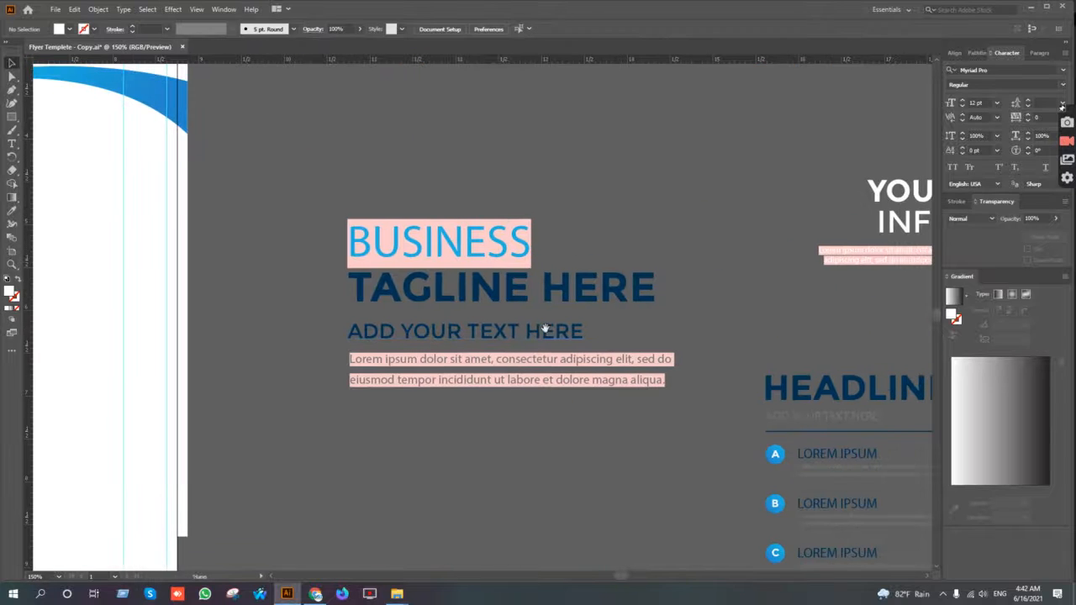
pyautogui.click(441, 246)
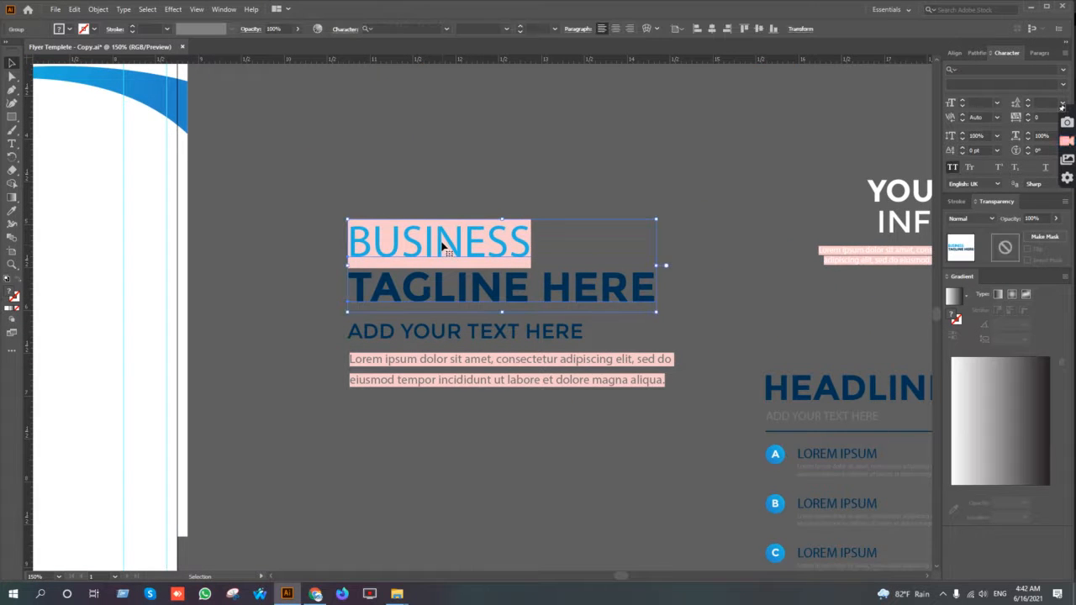
pyautogui.rightClick(441, 246)
pyautogui.click(497, 336)
# Step: Set the font of the light blue BUSINESS heading to Montserrat-Bold
pyautogui.click(502, 244)
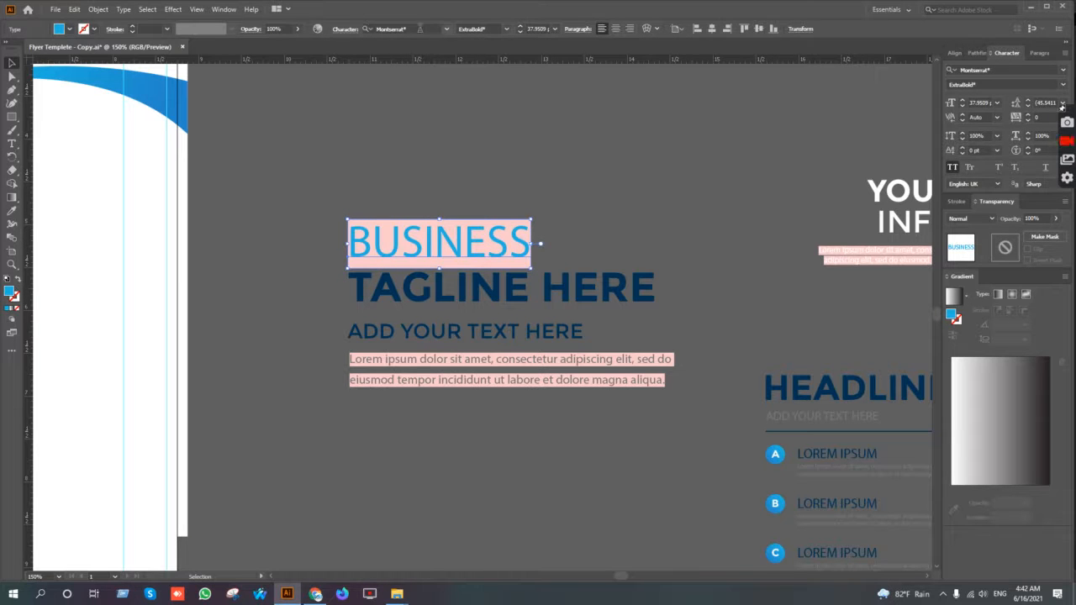
pyautogui.click(507, 29)
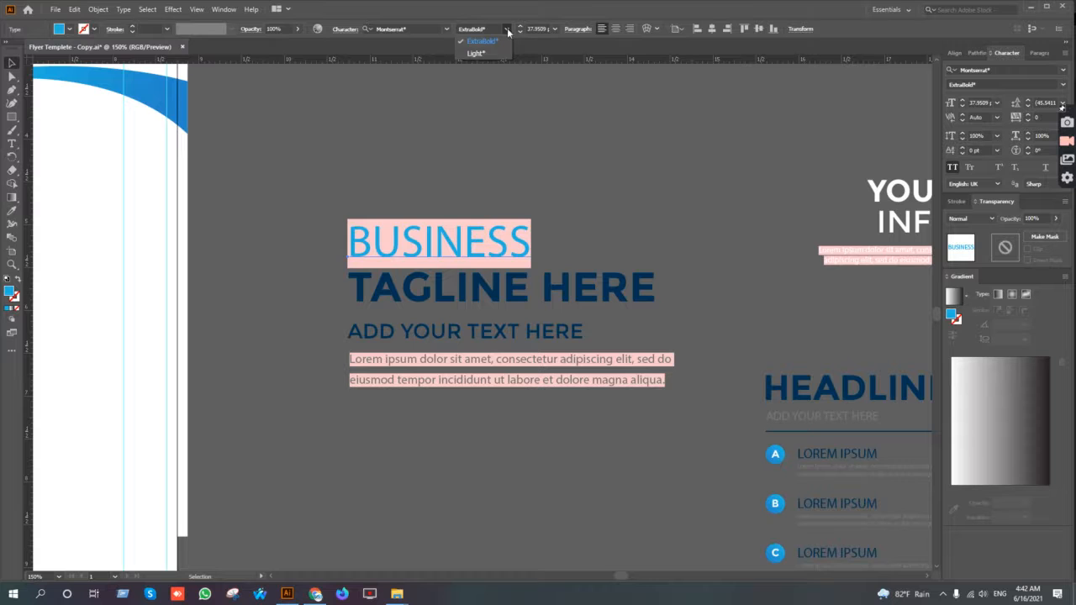
pyautogui.click(439, 33)
pyautogui.click(421, 28)
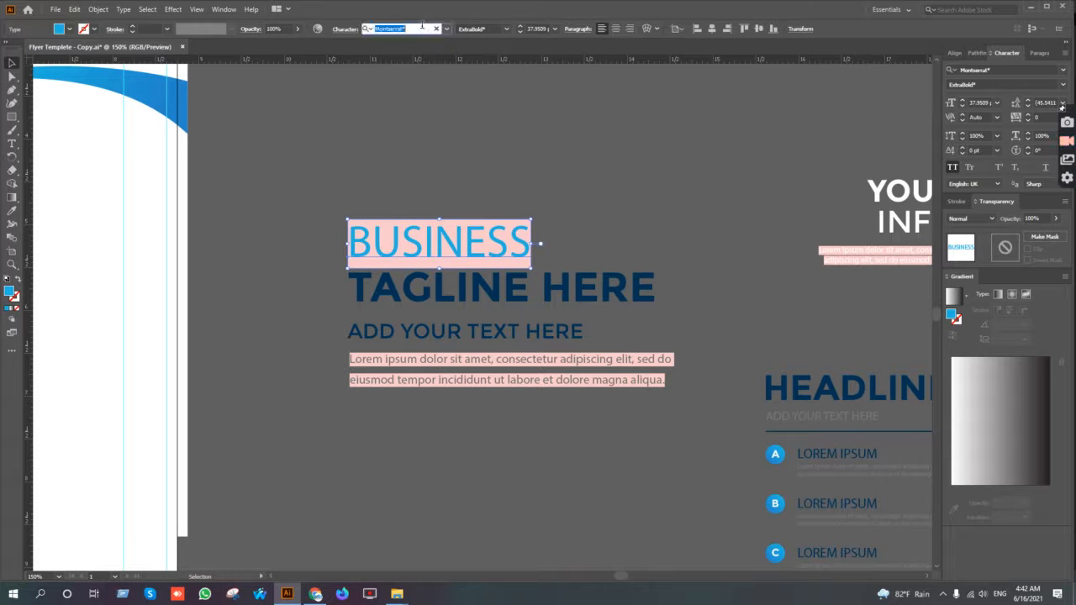
pyautogui.write('MON')
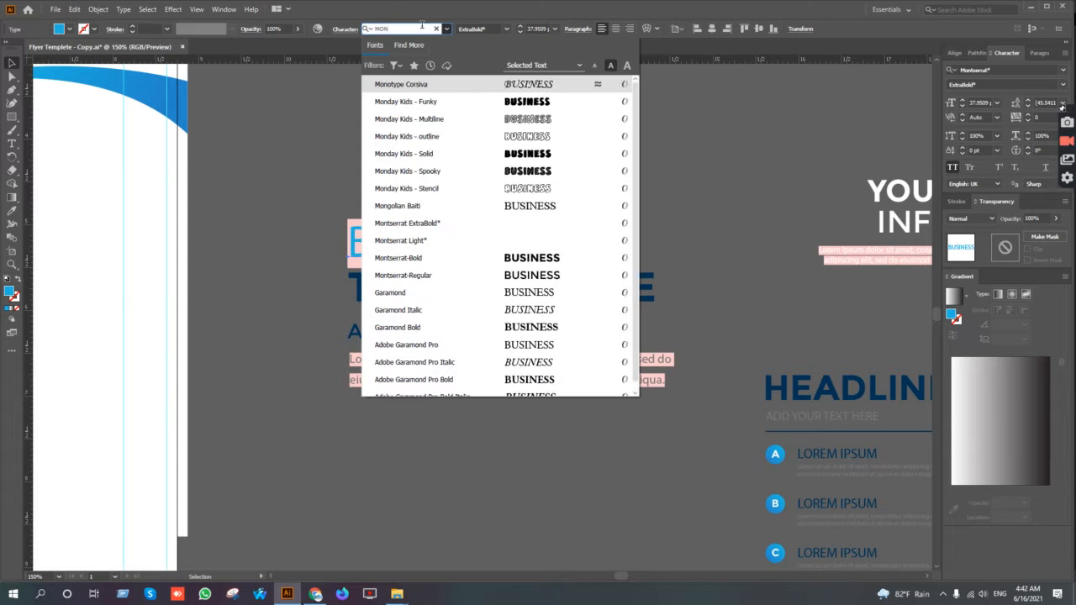
pyautogui.write('T')
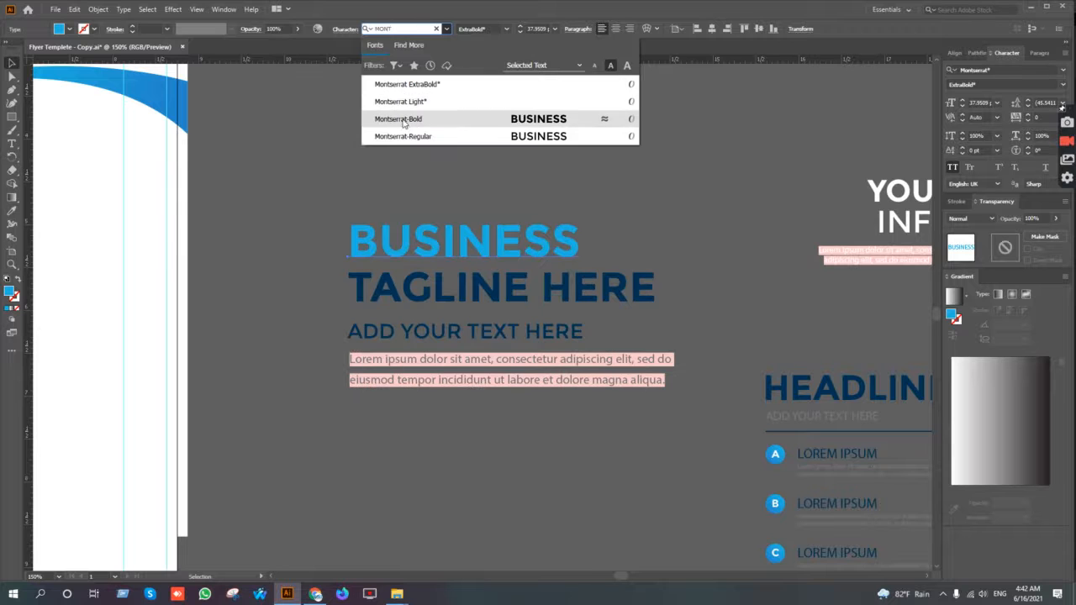
pyautogui.click(406, 119)
# Step: Replace the BUSINESS heading's text with CORPORATE
pyautogui.click(12, 143)
pyautogui.doubleClick(514, 244)
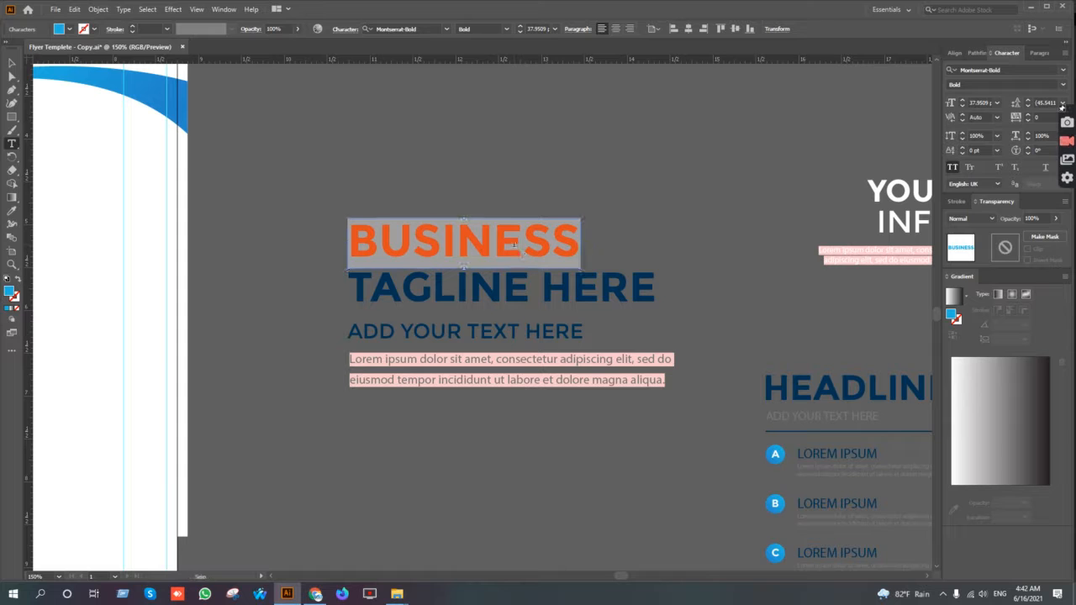
pyautogui.write('C')
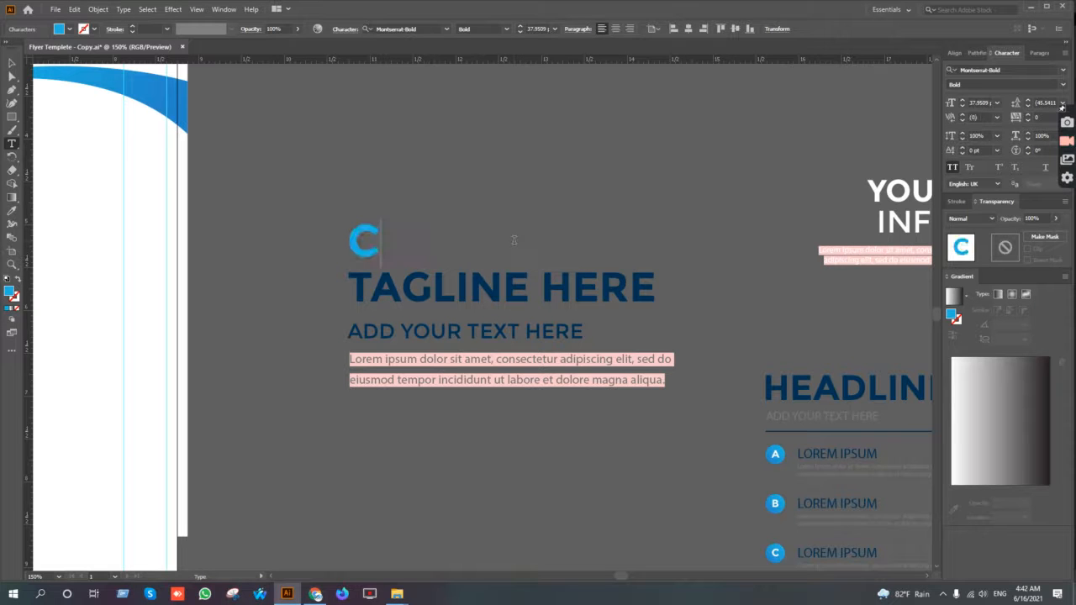
pyautogui.write('ORPORATE')
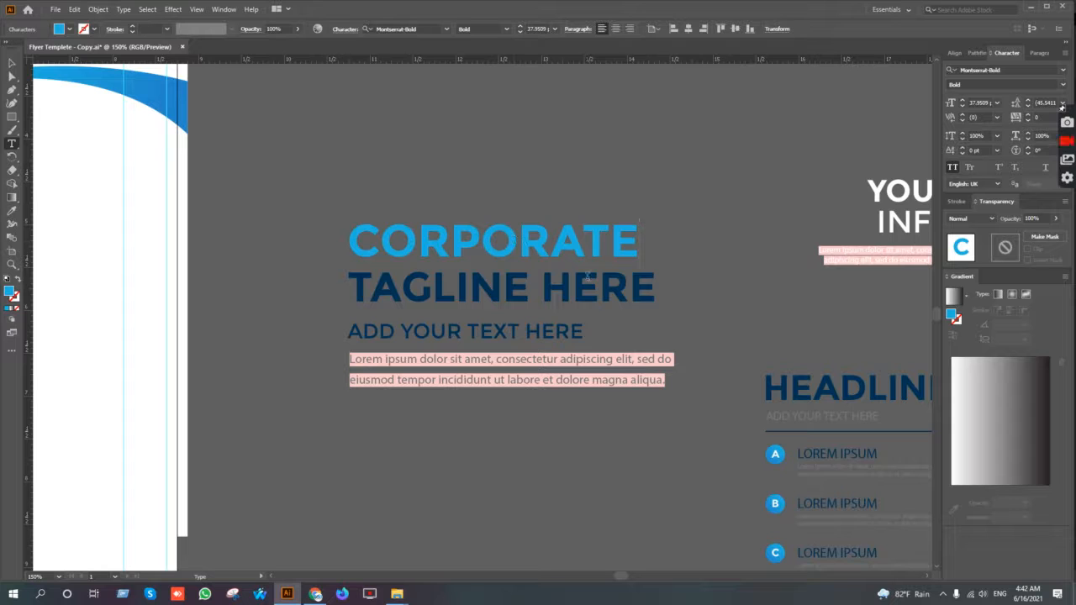
# Step: Replace the TAGLINE HERE heading's text with FLYER TEMPLATE and finish text editing
pyautogui.moveTo(352, 287); pyautogui.dragTo(658, 285)
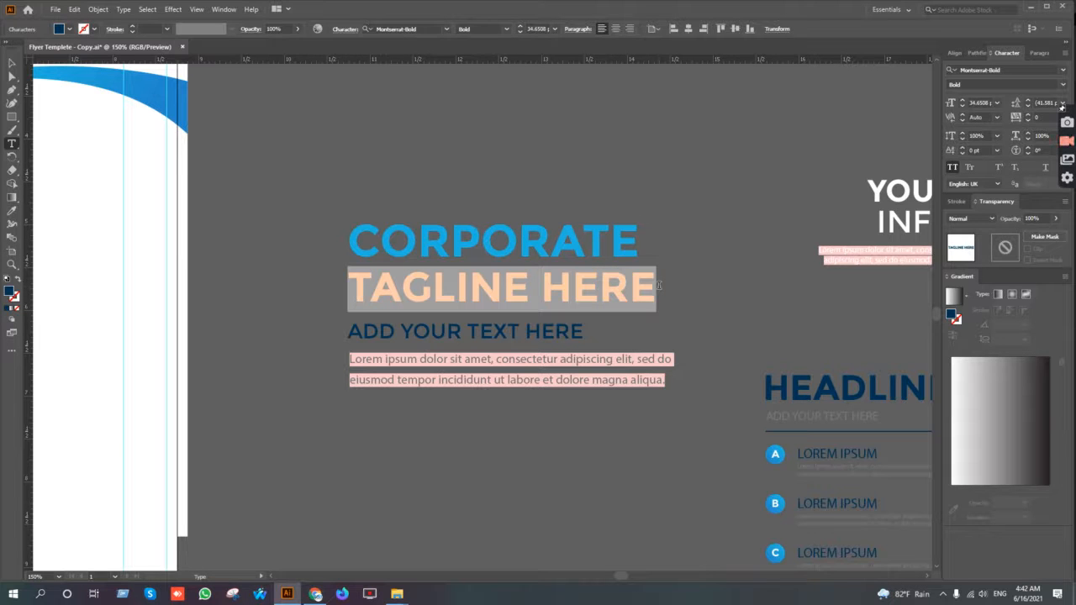
pyautogui.write('FLY')
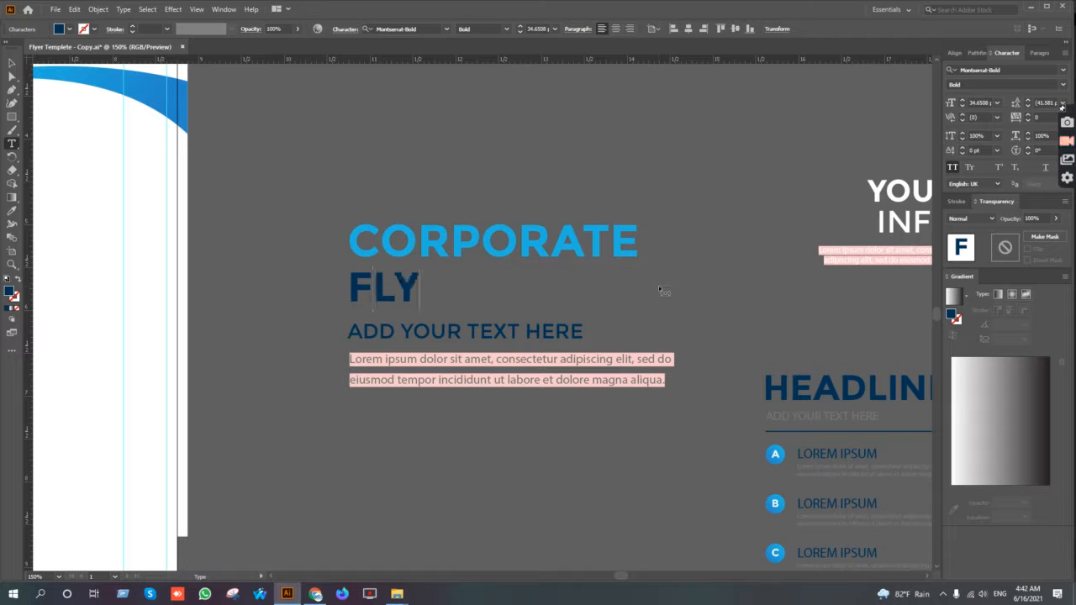
pyautogui.write('ER TE')
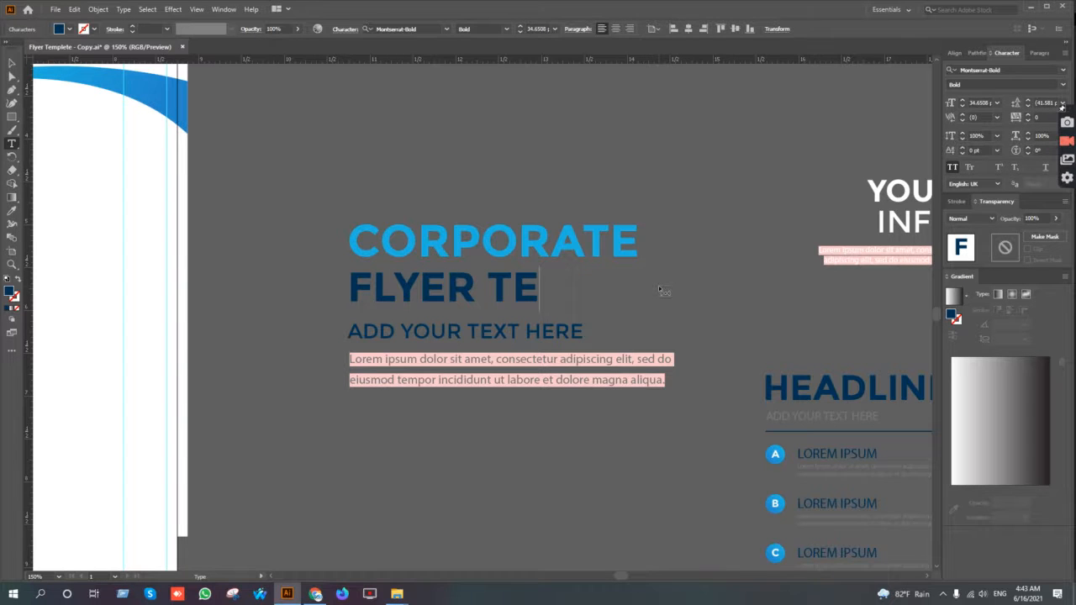
pyautogui.write('MPLATE')
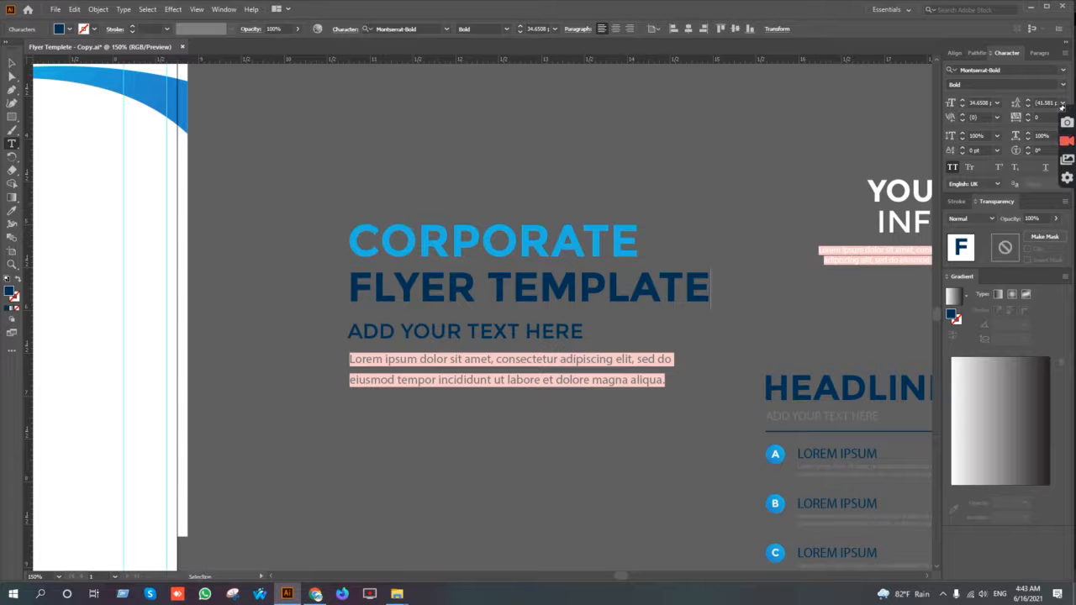
pyautogui.click(12, 64)
pyautogui.click(489, 165)
# Step: Delete the ADD YOUR TEXT HERE subheading below the FLYER TEMPLATE heading
pyautogui.scroll(-1, 505, 259)
pyautogui.moveTo(546, 307); pyautogui.dragTo(536, 285)
pyautogui.scroll(2, 518, 290)
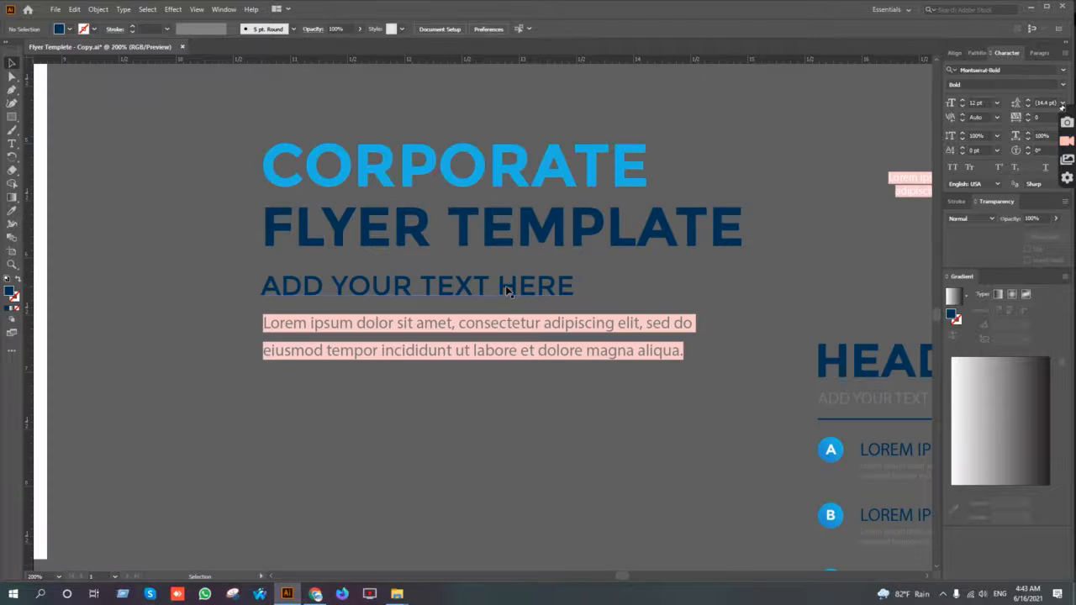
pyautogui.click(507, 290)
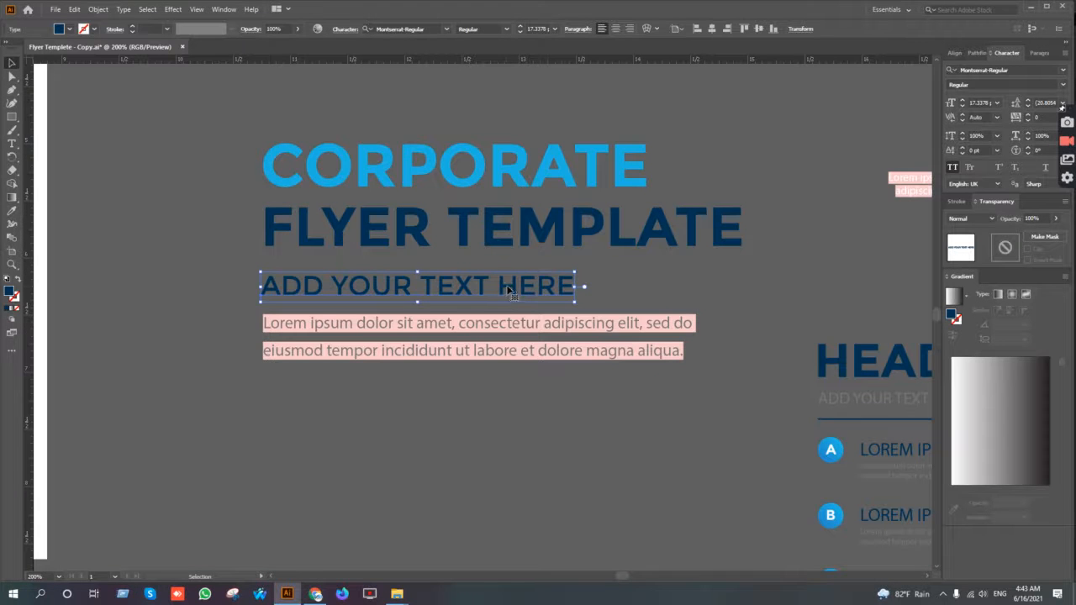
pyautogui.press('Delete')
# Step: Set the font of the Lorem ipsum paragraph below the headings to Roboto Regular
pyautogui.click(483, 336)
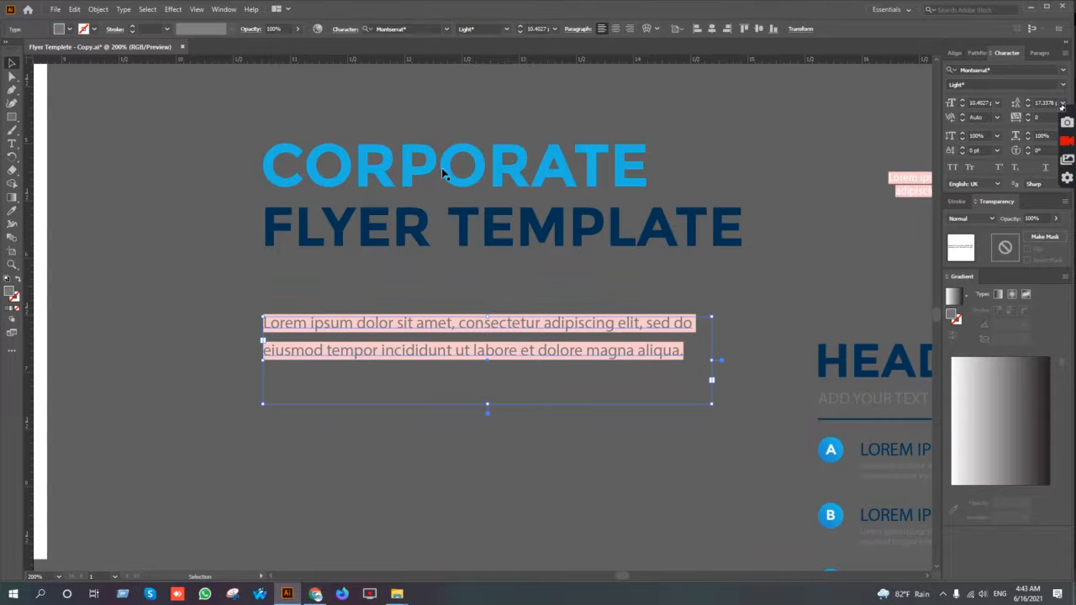
pyautogui.click(423, 28)
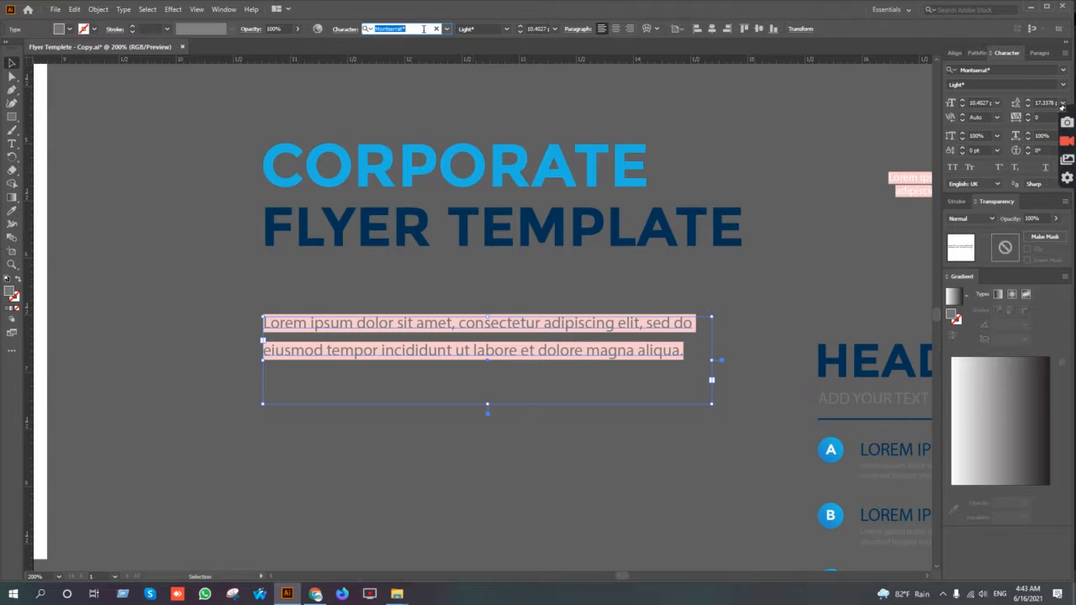
pyautogui.write('ROBO')
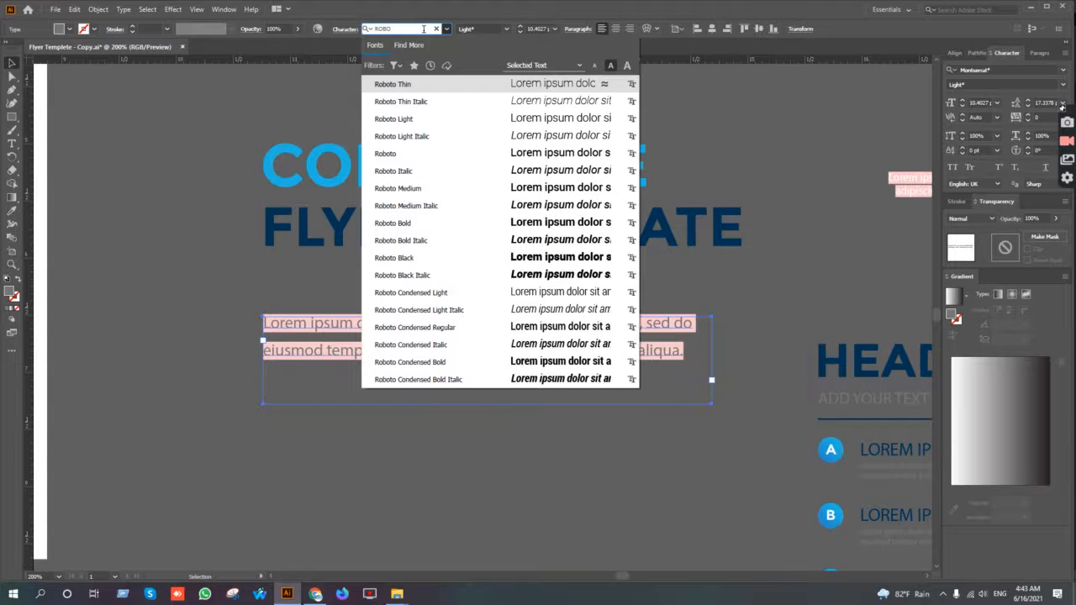
pyautogui.click(392, 154)
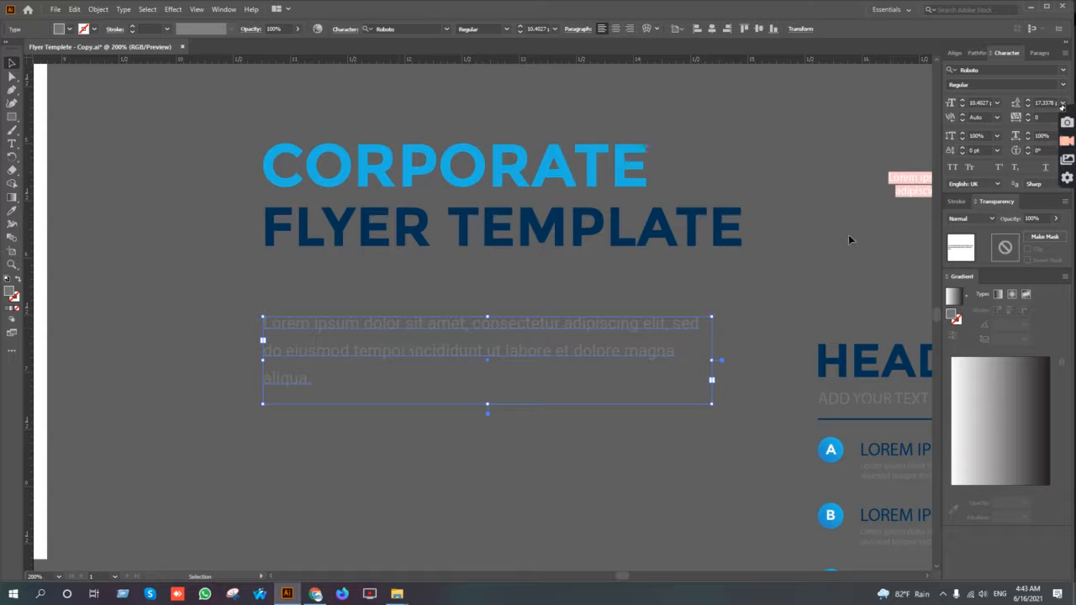
# Step: Set the Lorem ipsum paragraph's font size to 10 pt and its leading to 15 pt
pyautogui.click(963, 108)
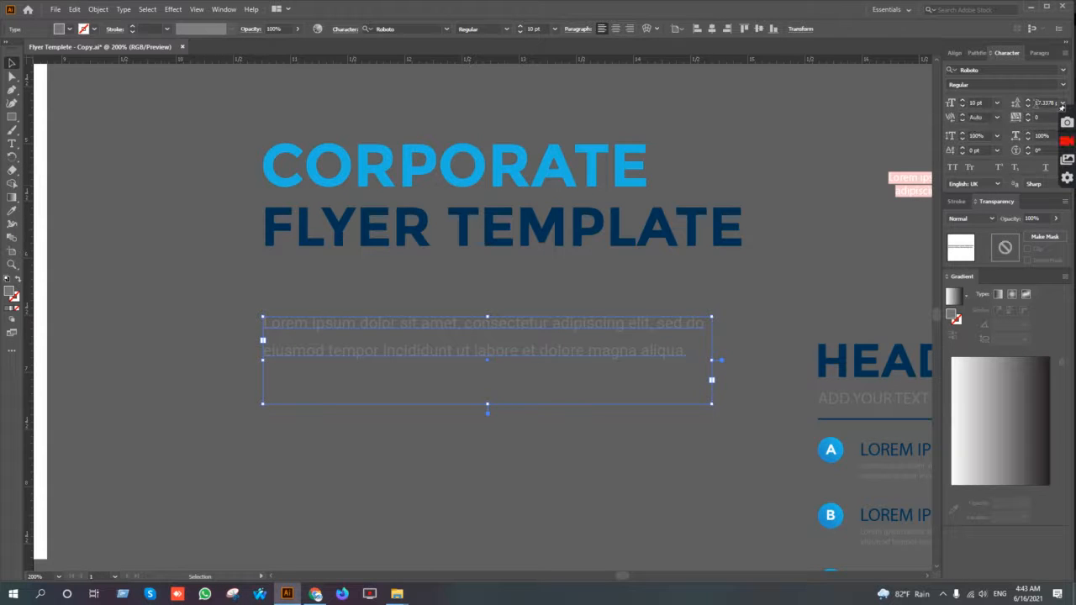
pyautogui.click(1028, 108)
pyautogui.click(1028, 106)
pyautogui.click(1028, 108)
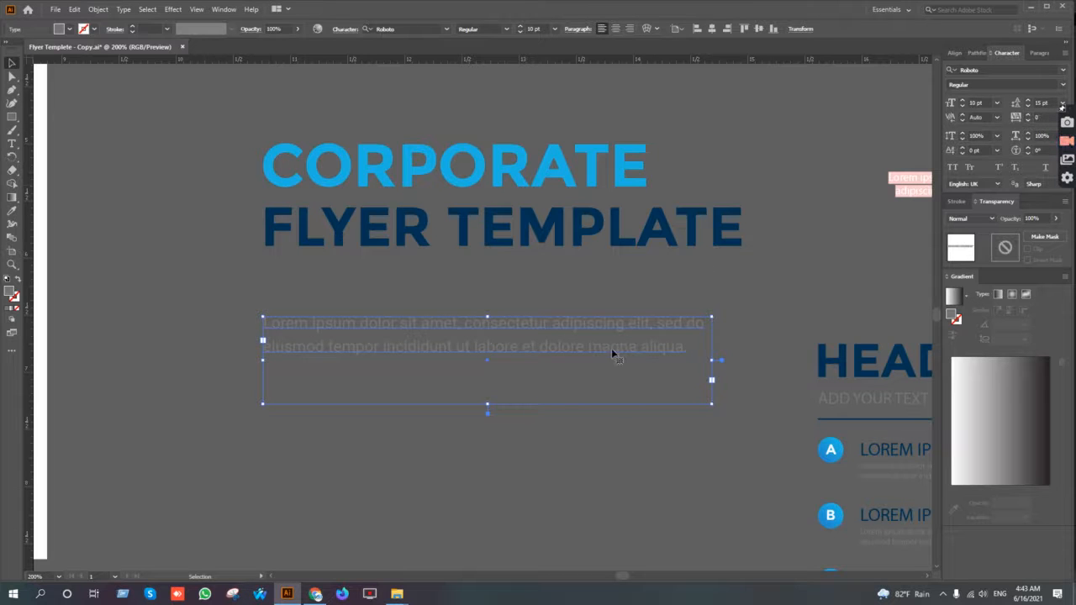
# Step: Shorten the Lorem ipsum paragraph's text frame from below so that it closely fits its two lines
pyautogui.click(580, 374)
pyautogui.click(584, 356)
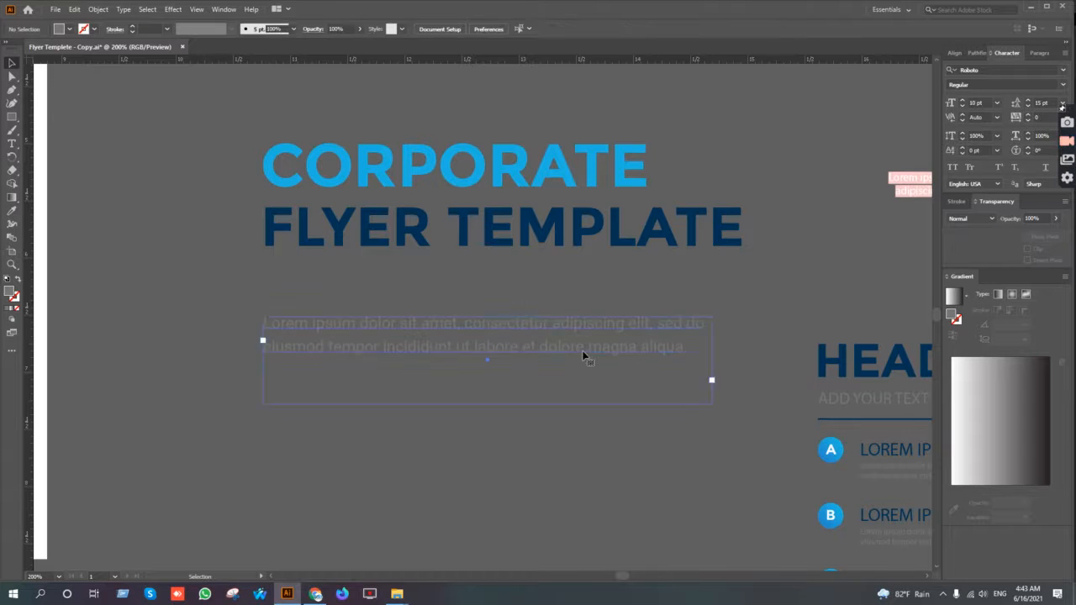
pyautogui.moveTo(486, 404); pyautogui.dragTo(478, 364)
pyautogui.click(464, 433)
# Step: Align the left edges of the CORPORATE heading, FLYER TEMPLATE heading and paragraph relative to the selection instead of the artboard
pyautogui.scroll(-2, 464, 433)
pyautogui.keyDown('shift'); pyautogui.click(455, 337); pyautogui.keyUp('shift')
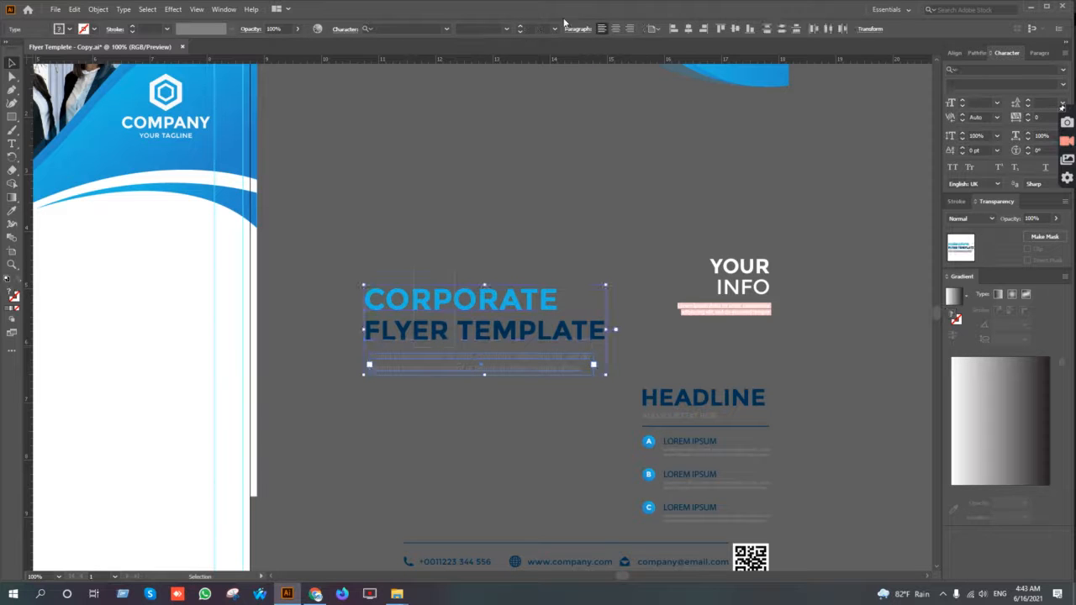
pyautogui.click(674, 30)
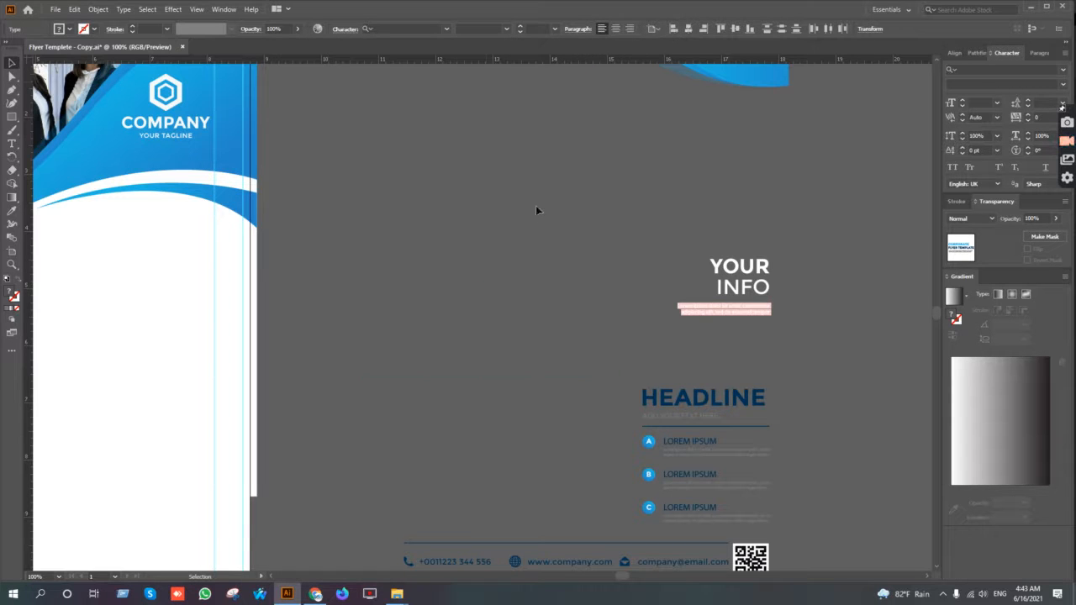
pyautogui.hotkey('ctrl', 'z')
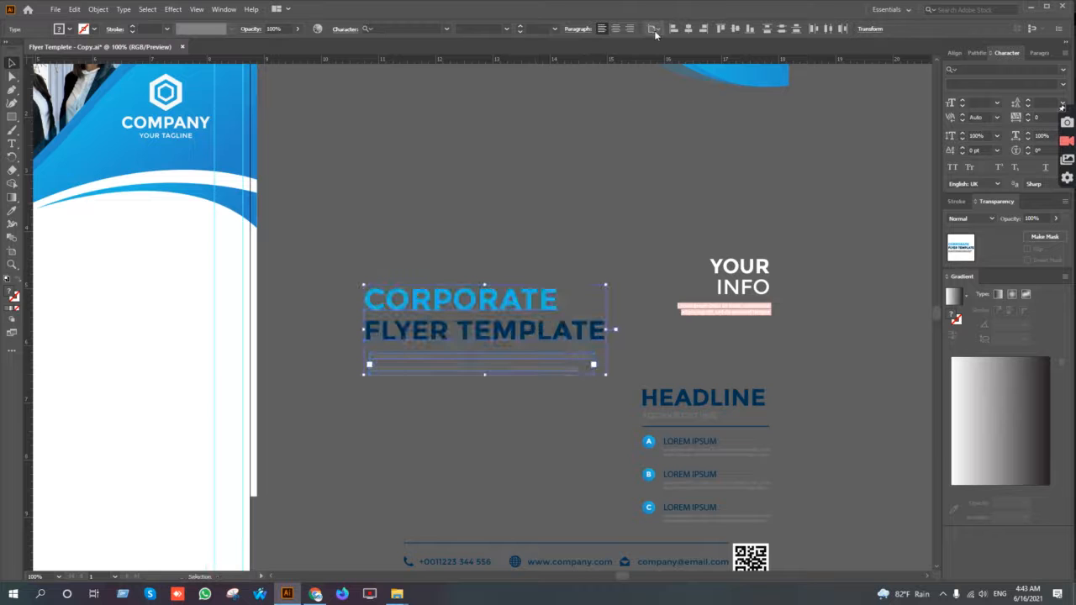
pyautogui.click(654, 29)
pyautogui.click(691, 48)
pyautogui.click(674, 29)
pyautogui.click(463, 236)
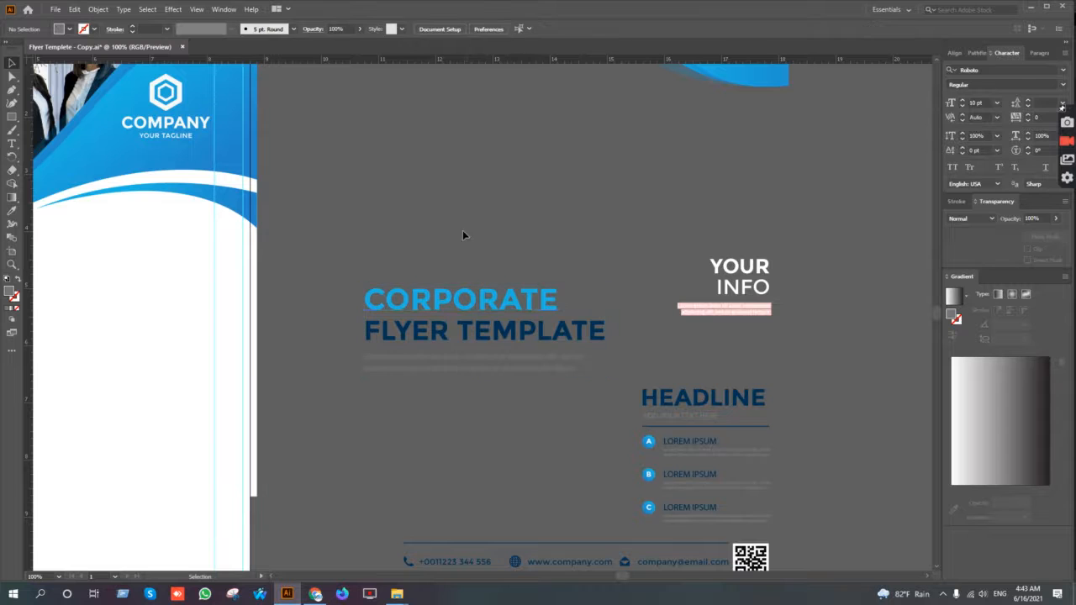
# Step: Move the CORPORATE heading slightly up to widen the gap above FLYER TEMPLATE
pyautogui.click(451, 298)
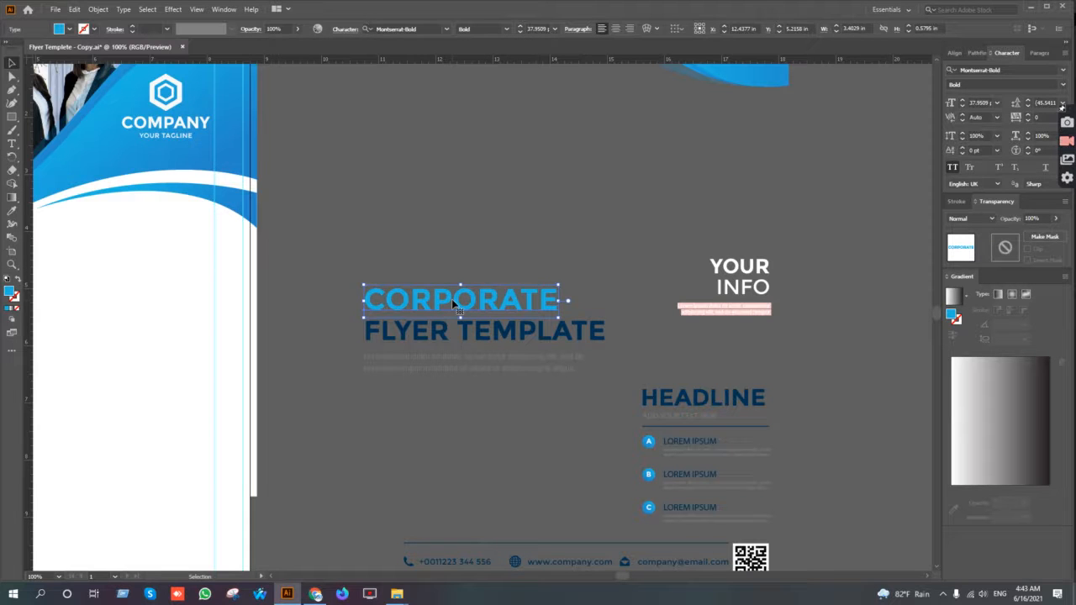
pyautogui.moveTo(454, 302); pyautogui.dragTo(454, 299)
pyautogui.click(426, 239)
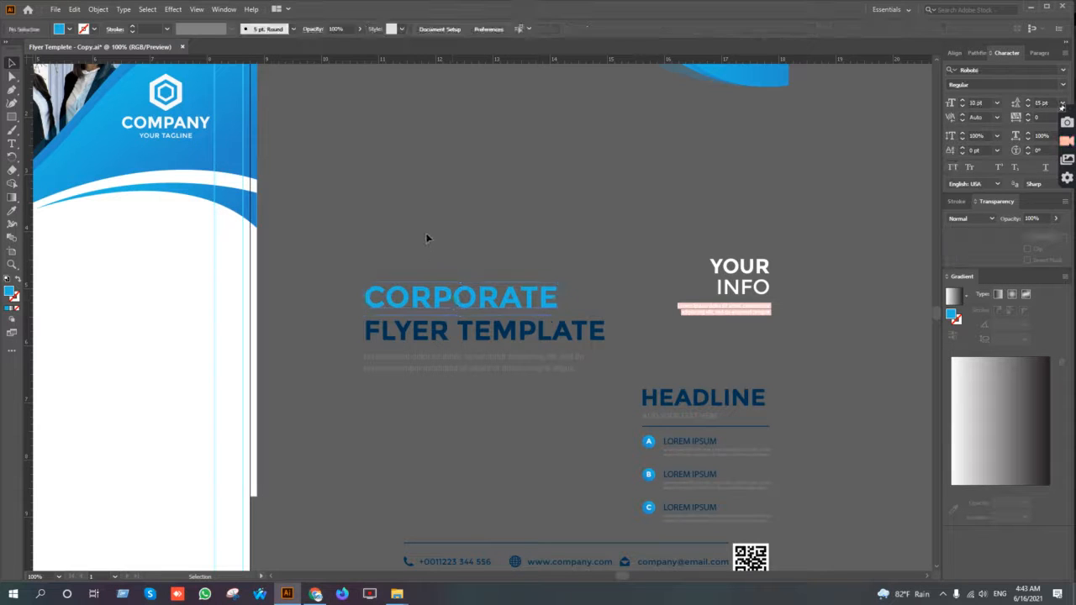
pyautogui.moveTo(349, 252); pyautogui.dragTo(480, 421)
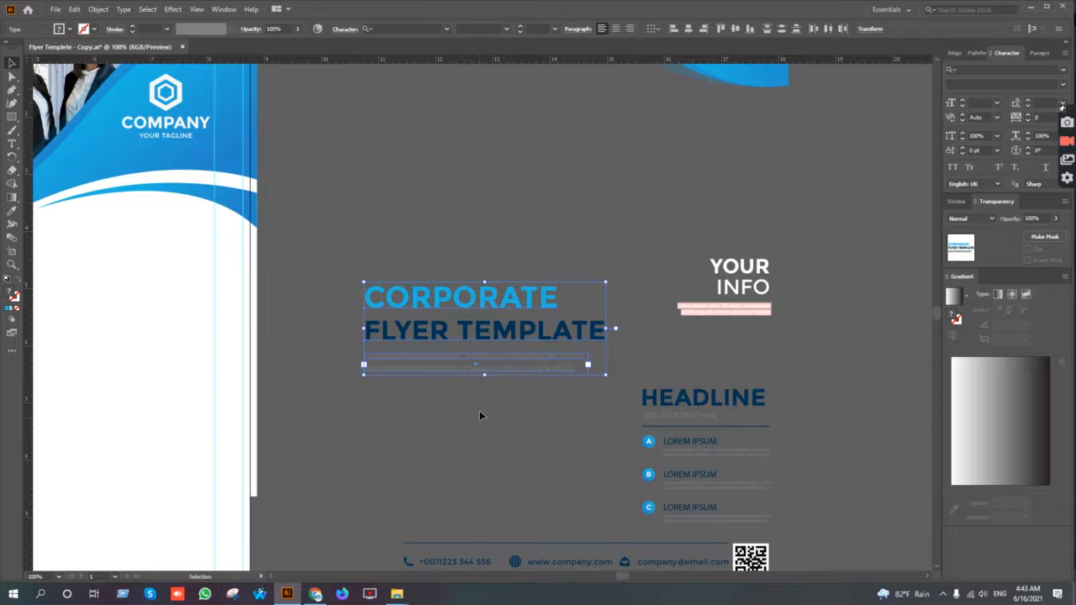
pyautogui.click(639, 278)
# Step: Change the fill of the FLYER TEMPLATE heading to a dark gray swatch
pyautogui.click(591, 331)
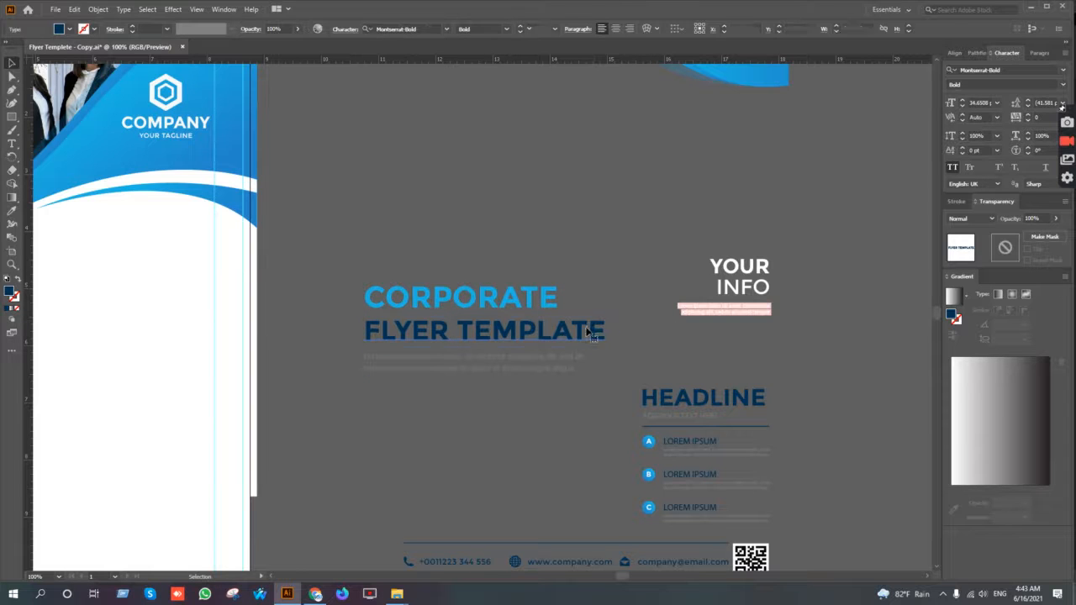
pyautogui.click(69, 29)
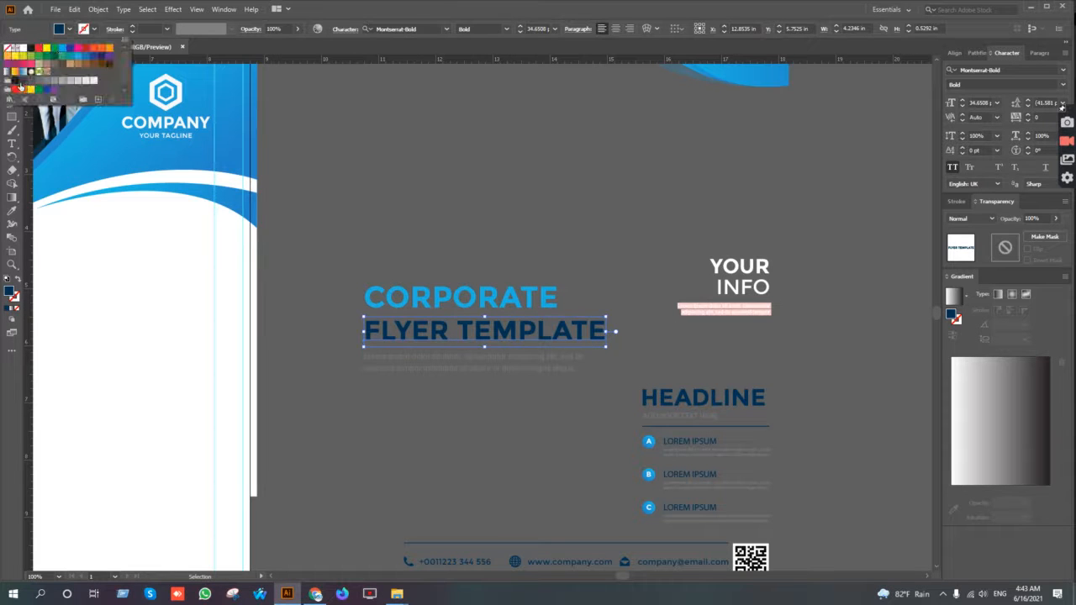
pyautogui.click(23, 81)
pyautogui.click(440, 154)
pyautogui.click(444, 211)
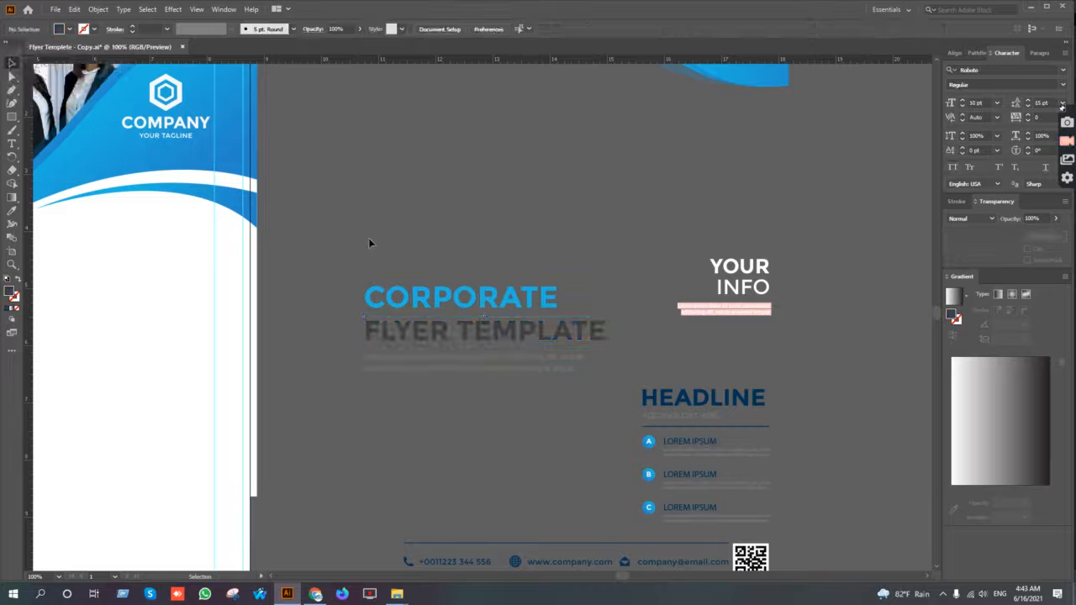
# Step: Try to copy the FLYER TEMPLATE heading's colour to the Lorem ipsum paragraph with the Eyedropper, and undo it
pyautogui.click(397, 357)
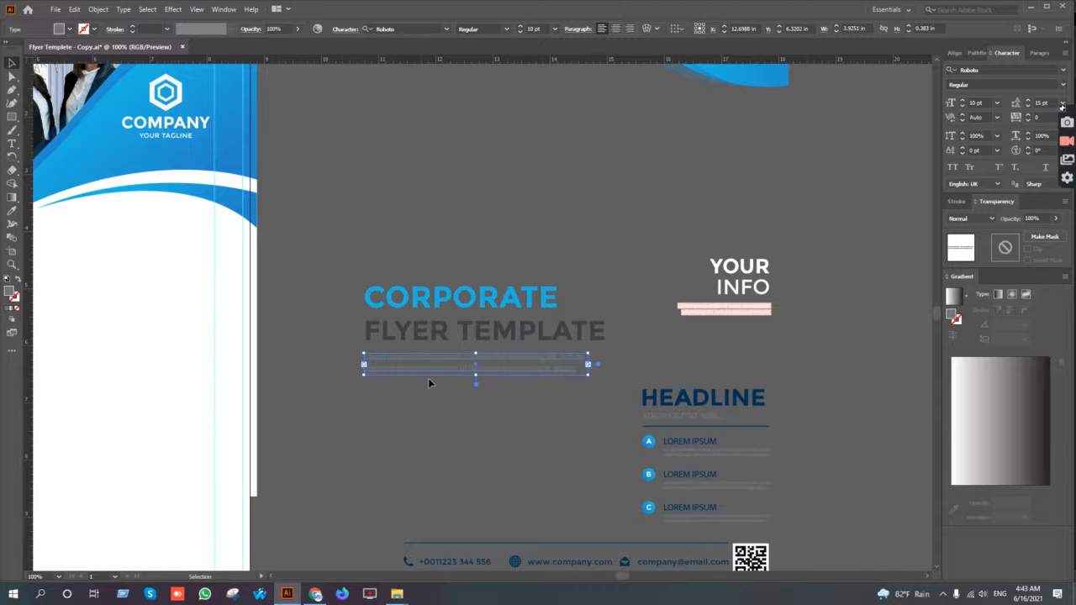
pyautogui.press('i')
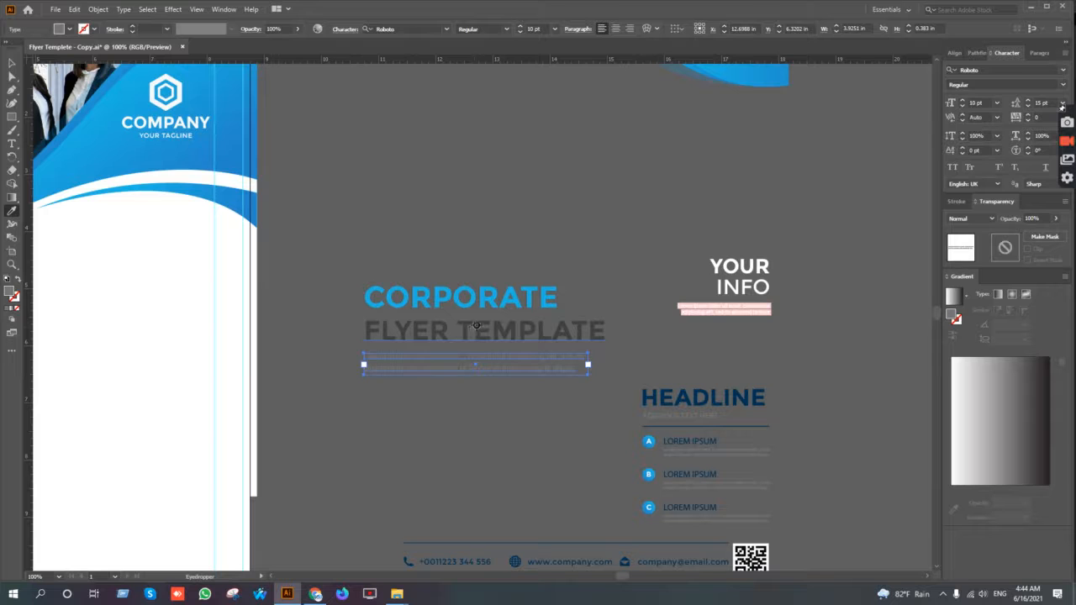
pyautogui.click(476, 326)
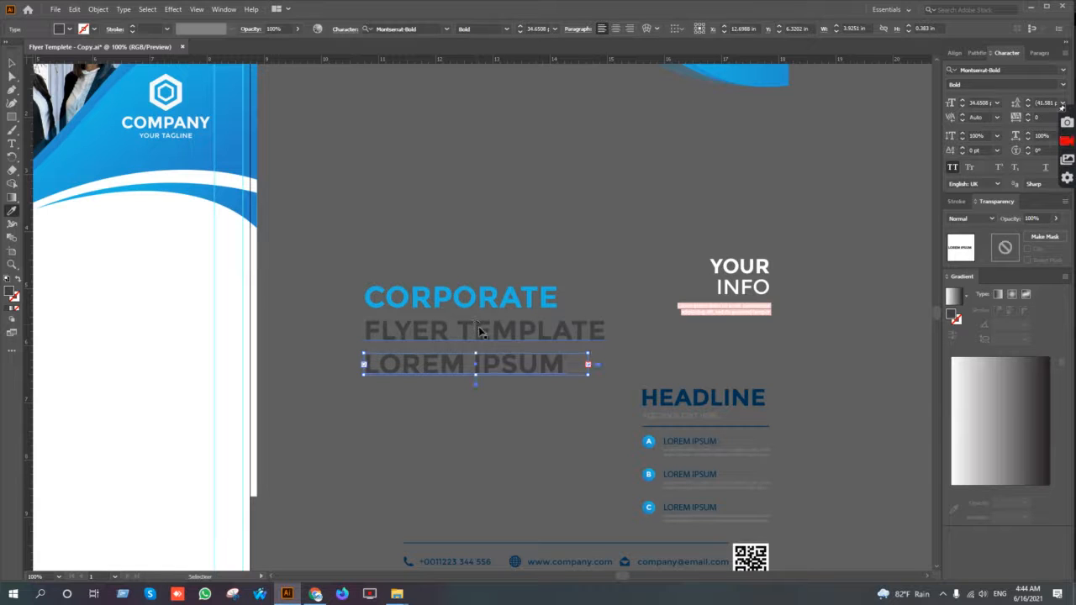
pyautogui.hotkey('ctrl', 'z')
# Step: Change the fill of the Lorem ipsum paragraph to a gray swatch
pyautogui.click(63, 29)
pyautogui.click(18, 81)
pyautogui.click(410, 191)
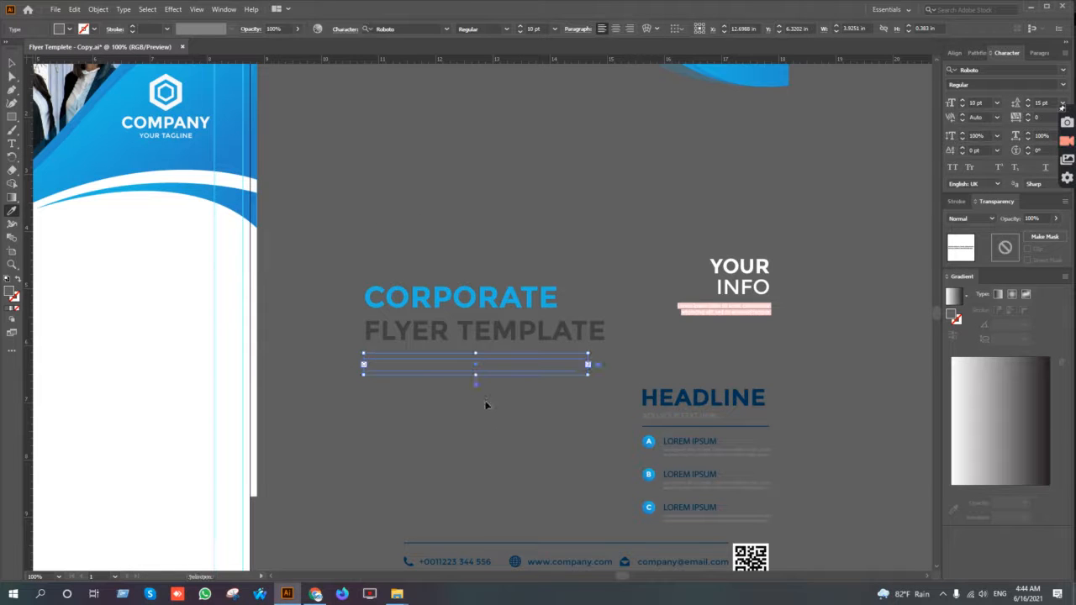
# Step: Move the CORPORATE, FLYER TEMPLATE and Lorem ipsum text block together onto the flyer's white area, below the wave beside the left inner guide
pyautogui.click(484, 394)
pyautogui.press('v')
pyautogui.moveTo(489, 223); pyautogui.dragTo(490, 404)
pyautogui.scroll(-2, 473, 406)
pyautogui.moveTo(425, 427); pyautogui.dragTo(656, 368)
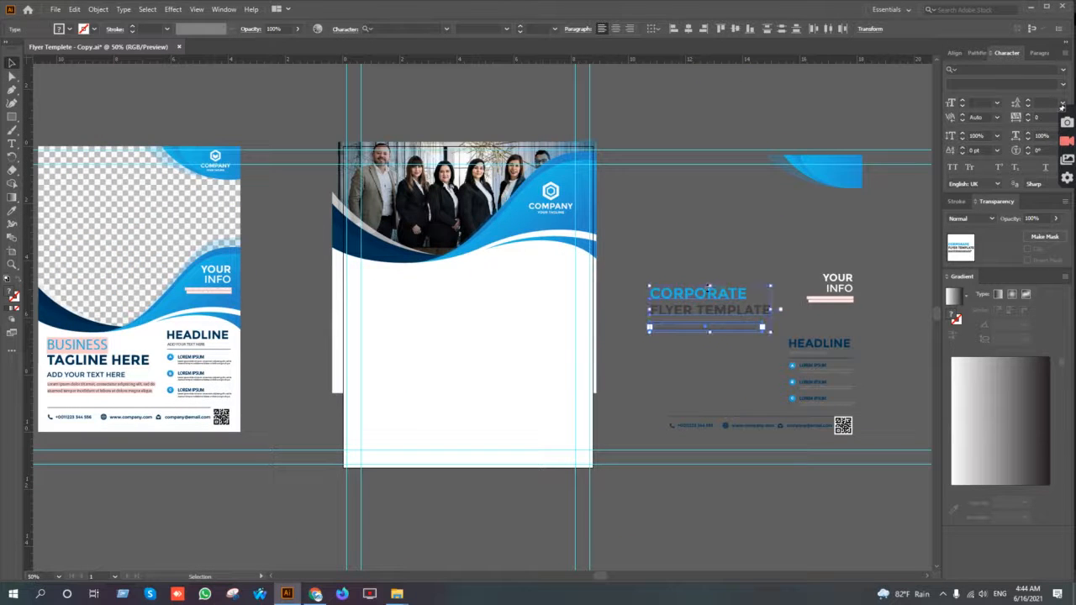
pyautogui.moveTo(704, 299); pyautogui.dragTo(529, 304)
pyautogui.moveTo(434, 301); pyautogui.dragTo(413, 282)
# Step: Nudge the text block in small increments so its left edge sits on the flyer's left inner guide
pyautogui.scroll(3, 372, 292)
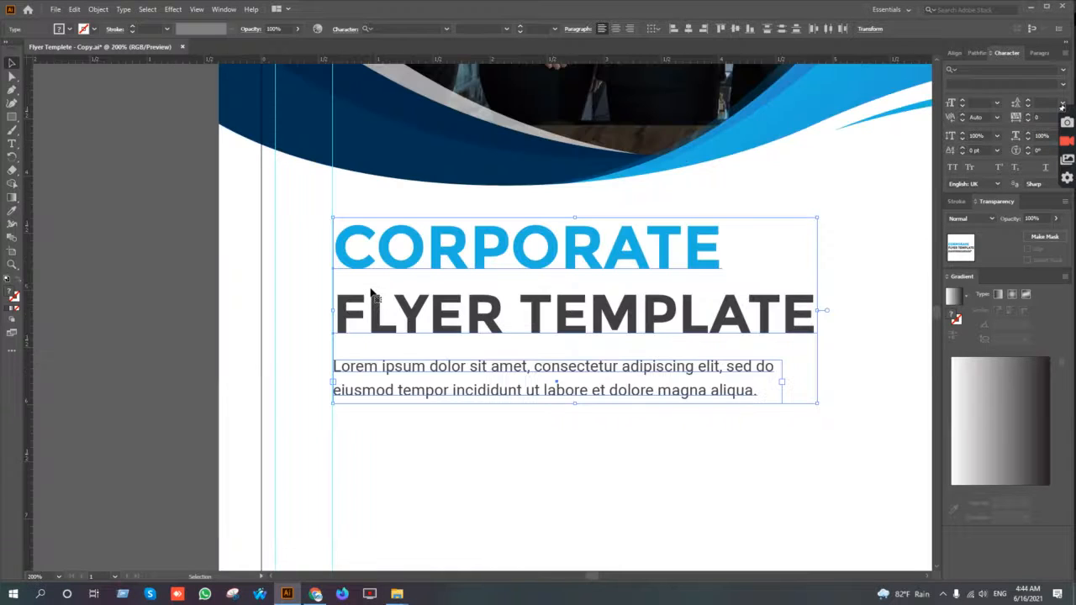
pyautogui.press('Up')
pyautogui.press('Up')
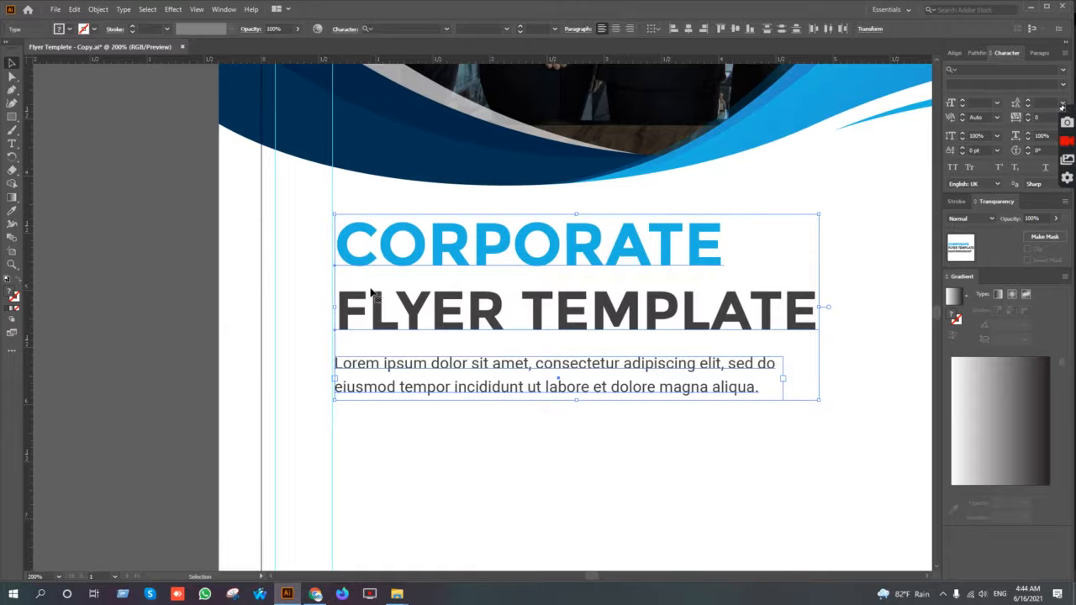
pyautogui.press('Down')
pyautogui.press('Down')
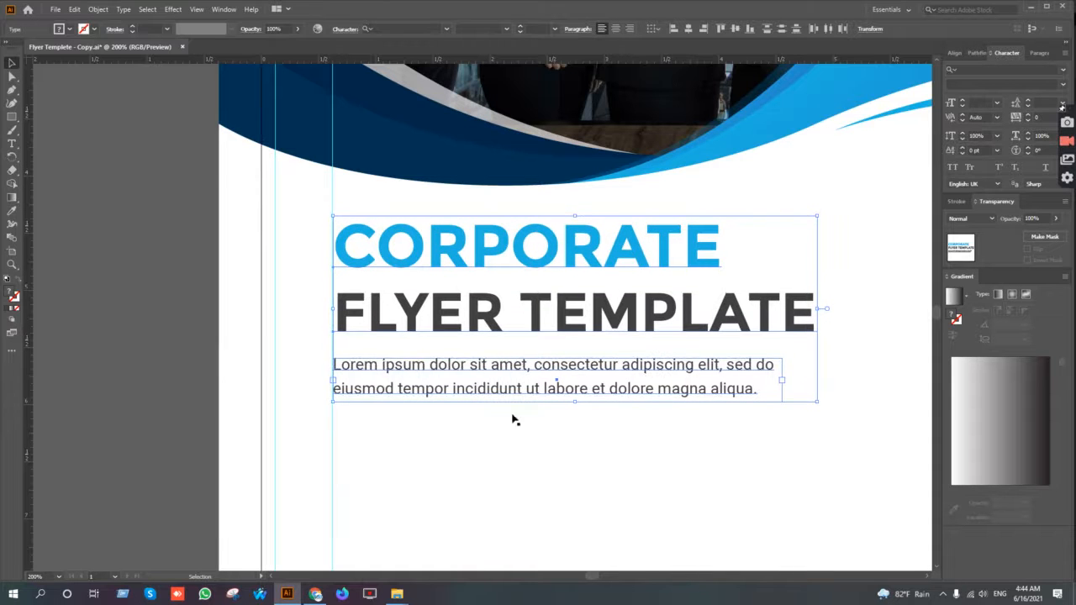
# Step: Nudge the Lorem ipsum paragraph slightly up toward the FLYER TEMPLATE heading
pyautogui.click(566, 382)
pyautogui.click(566, 382)
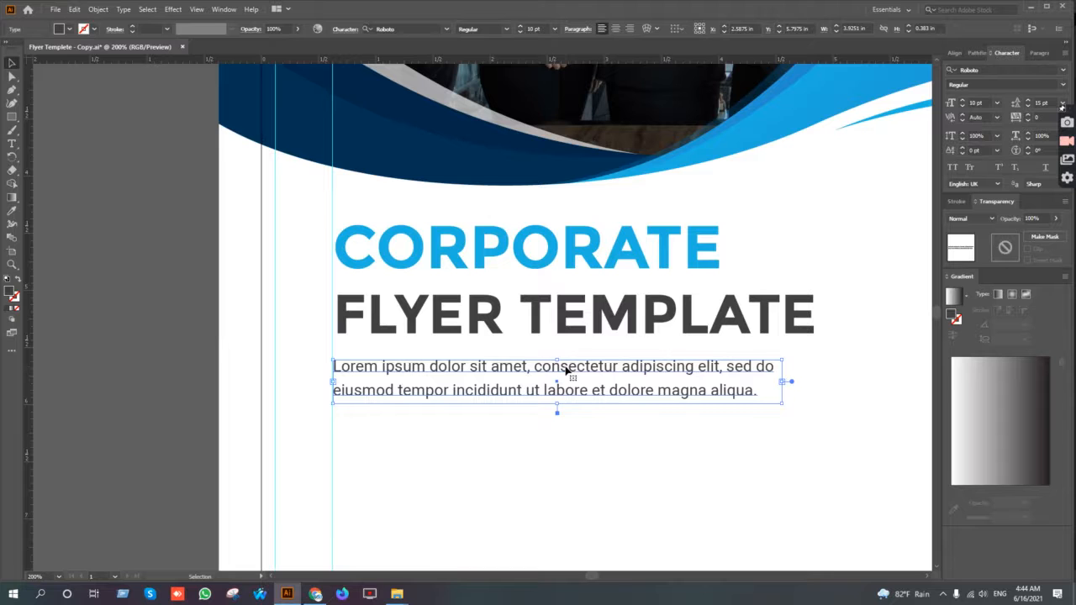
pyautogui.press('Up')
pyautogui.press('Up')
pyautogui.click(600, 454)
# Step: Select both headings and the Lorem ipsum paragraph, and scale them down together to about two thirds of their size
pyautogui.scroll(-2, 600, 454)
pyautogui.scroll(-4, 600, 451)
pyautogui.hscroll(4, 600, 452)
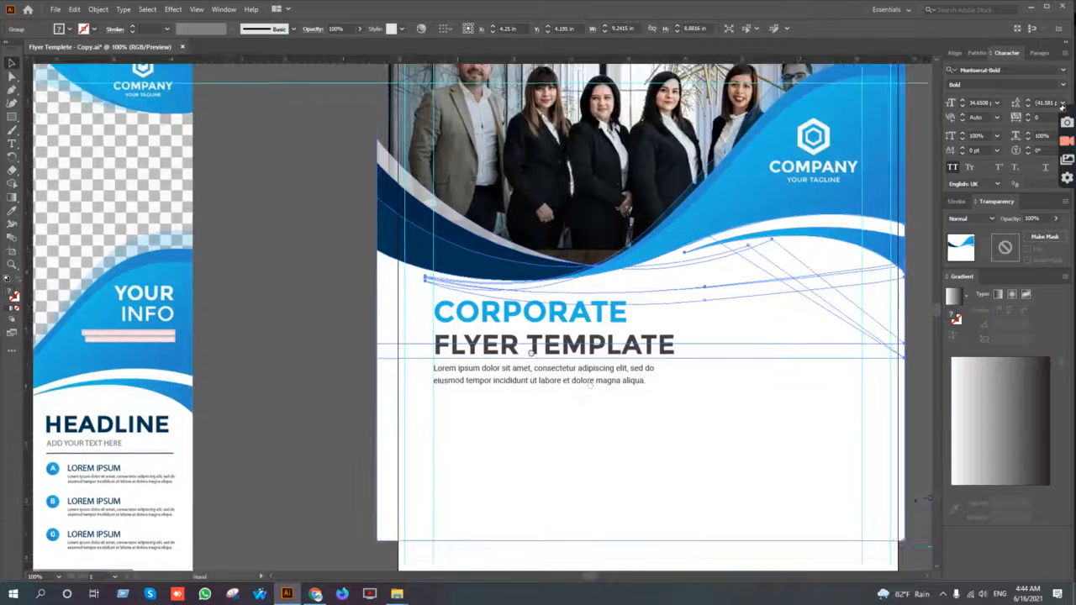
pyautogui.click(772, 335)
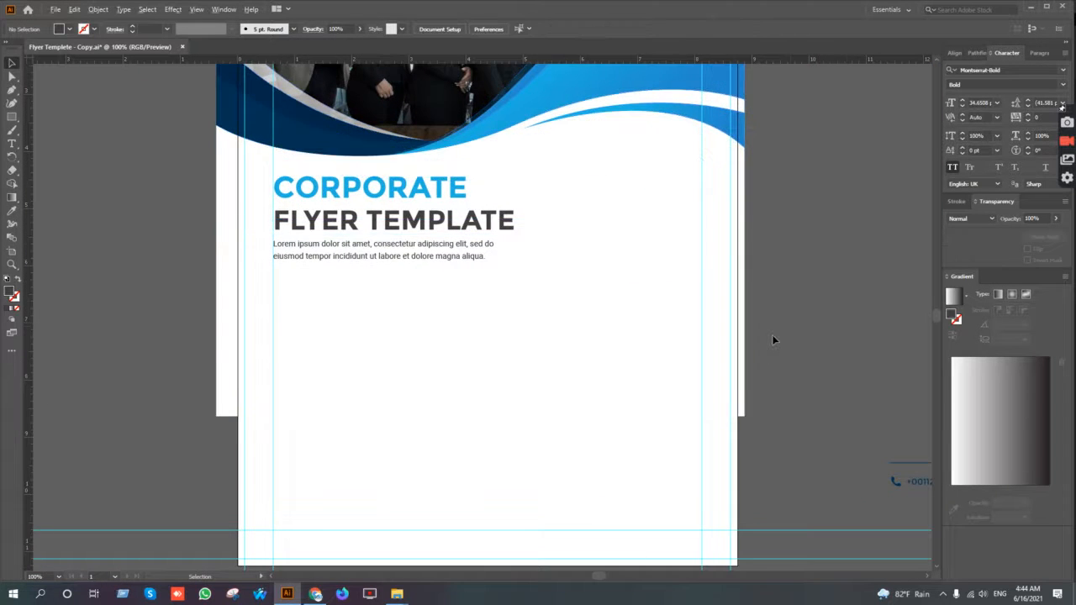
pyautogui.scroll(-2, 772, 334)
pyautogui.moveTo(772, 334); pyautogui.dragTo(581, 318)
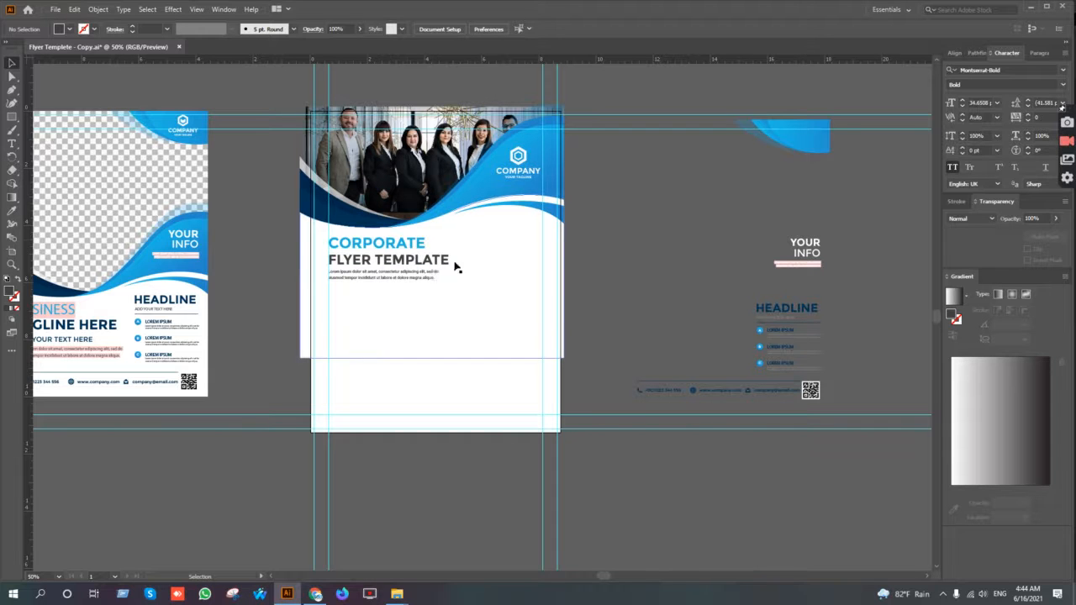
pyautogui.scroll(3, 420, 241)
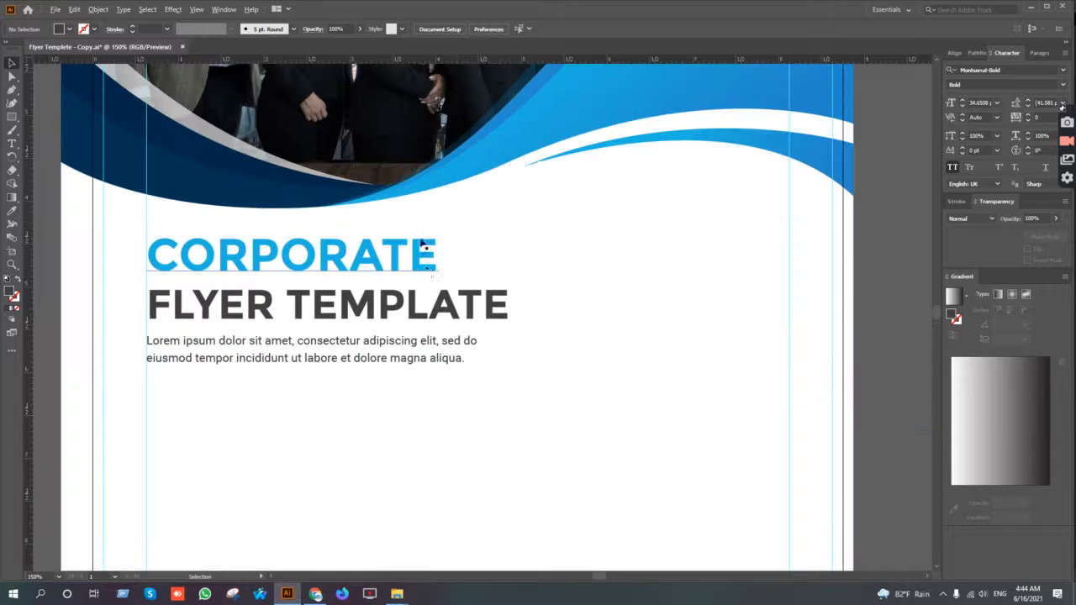
pyautogui.click(419, 340)
pyautogui.keyDown('shift'); pyautogui.click(445, 314); pyautogui.keyUp('shift')
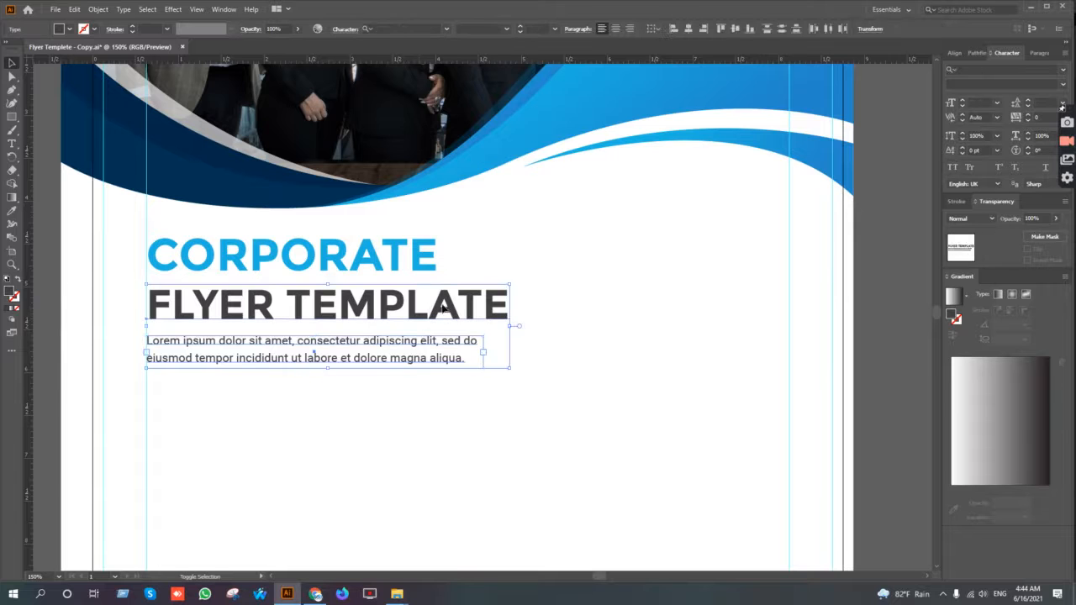
pyautogui.keyDown('shift'); pyautogui.click(423, 259); pyautogui.keyUp('shift')
pyautogui.moveTo(510, 367); pyautogui.dragTo(420, 339)
# Step: Lock the wave background group behind the flyer text
pyautogui.click(383, 345)
pyautogui.scroll(2, 374, 341)
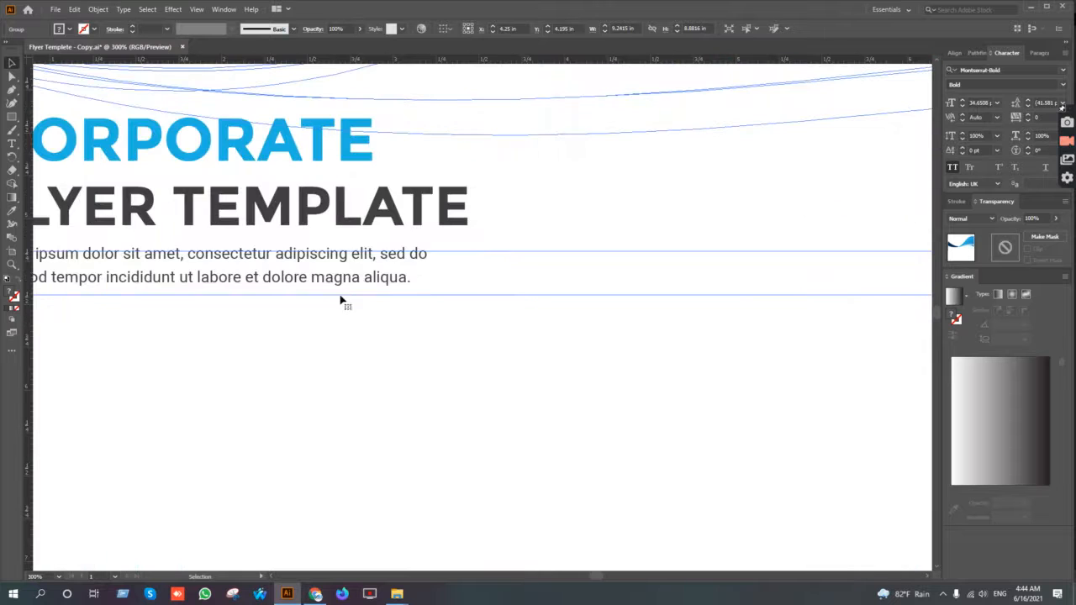
pyautogui.moveTo(353, 370); pyautogui.dragTo(462, 322)
pyautogui.scroll(-2, 461, 322)
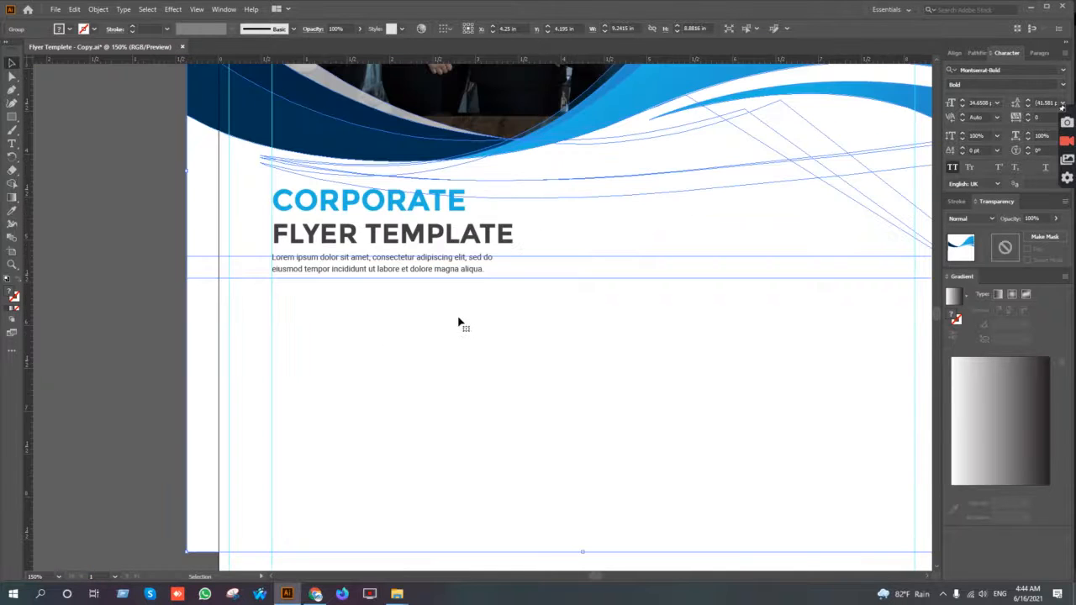
pyautogui.click(151, 283)
pyautogui.click(373, 365)
pyautogui.press('a')
pyautogui.hotkey('ctrl', '2')
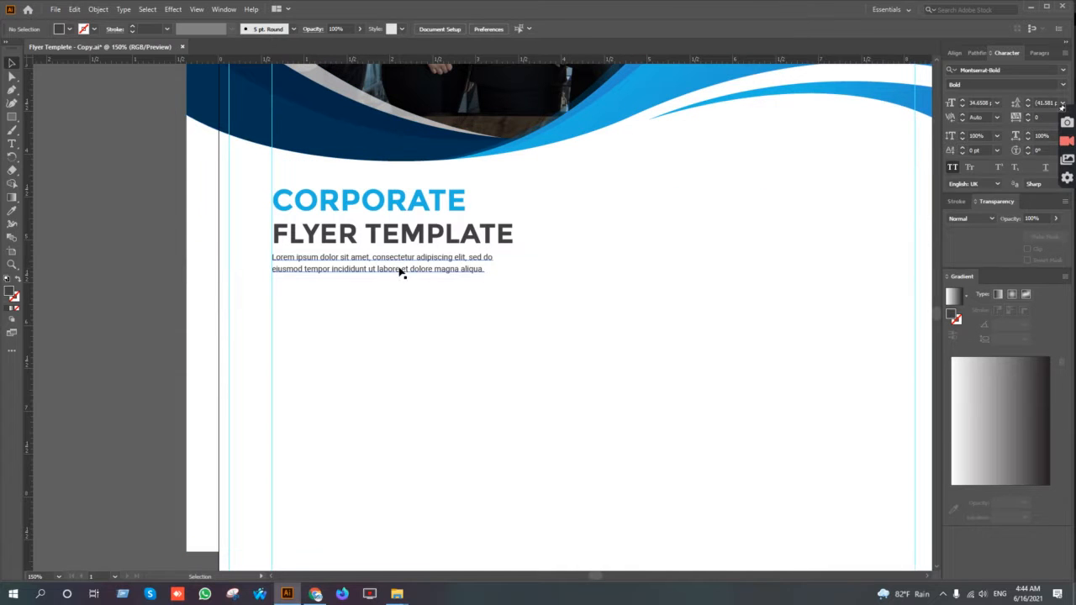
# Step: Set the Lorem ipsum paragraph's font size to 9 pt and extend its frame downward to fit the overflowing text
pyautogui.click(399, 270)
pyautogui.click(962, 101)
pyautogui.click(962, 101)
pyautogui.click(962, 101)
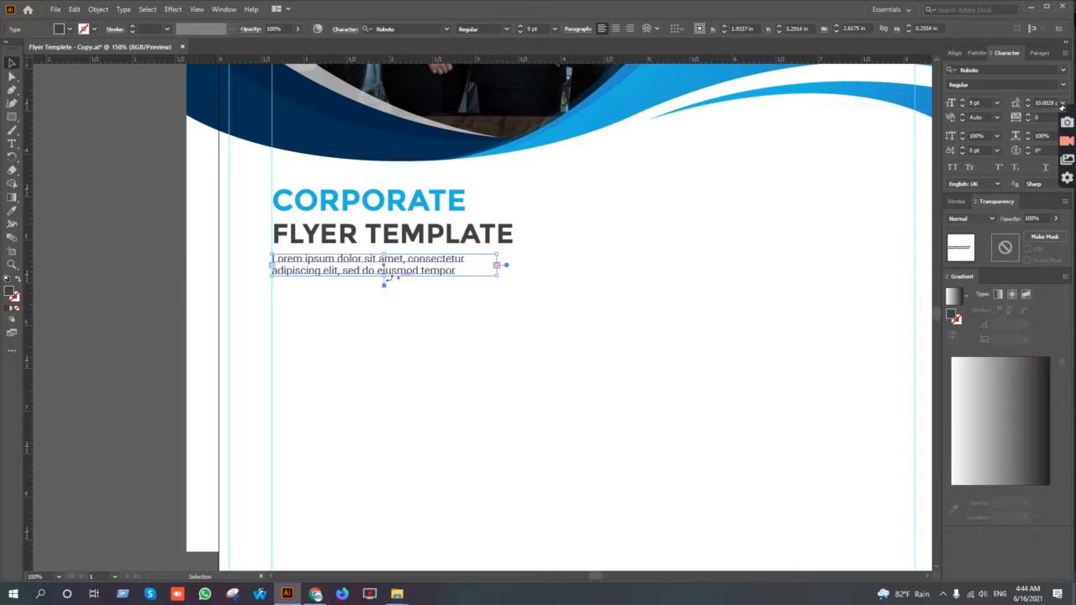
pyautogui.moveTo(384, 285)
pyautogui.mouseDown()
pyautogui.moveTo(379, 305)
pyautogui.moveTo(384, 295)
pyautogui.mouseUp()
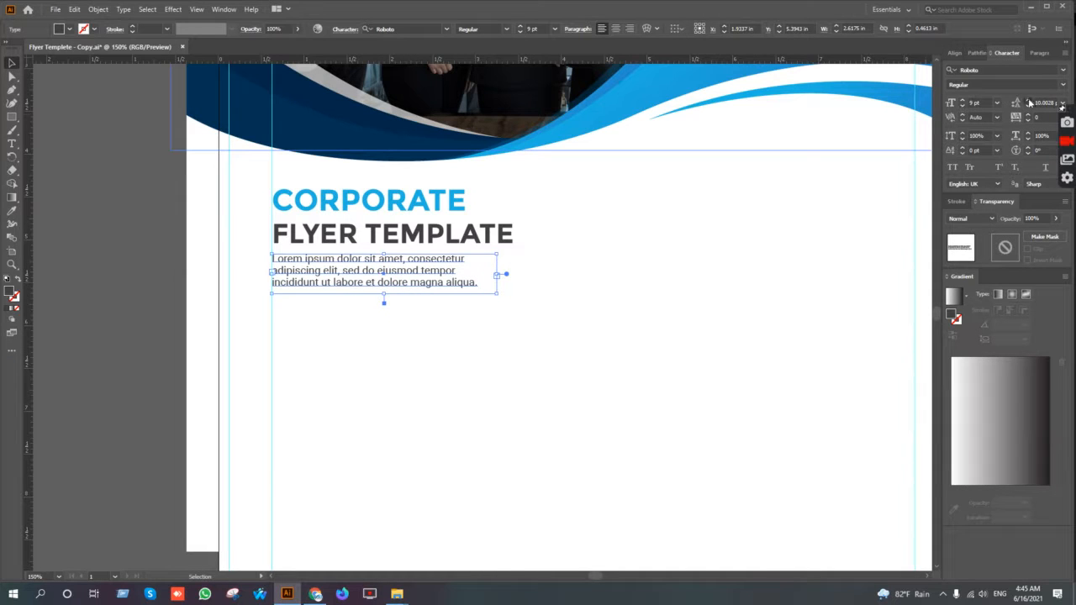
# Step: Set the paragraph's leading to 12 pt, then make its frame taller and widen it to match the FLYER TEMPLATE heading
pyautogui.click(1029, 101)
pyautogui.click(1029, 101)
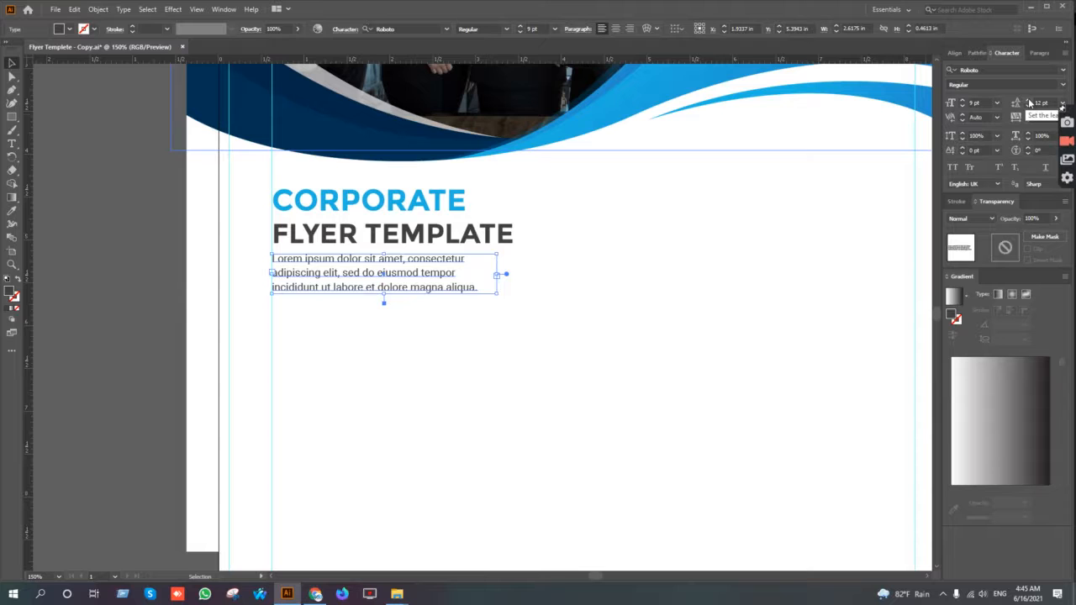
pyautogui.moveTo(384, 294); pyautogui.dragTo(384, 307)
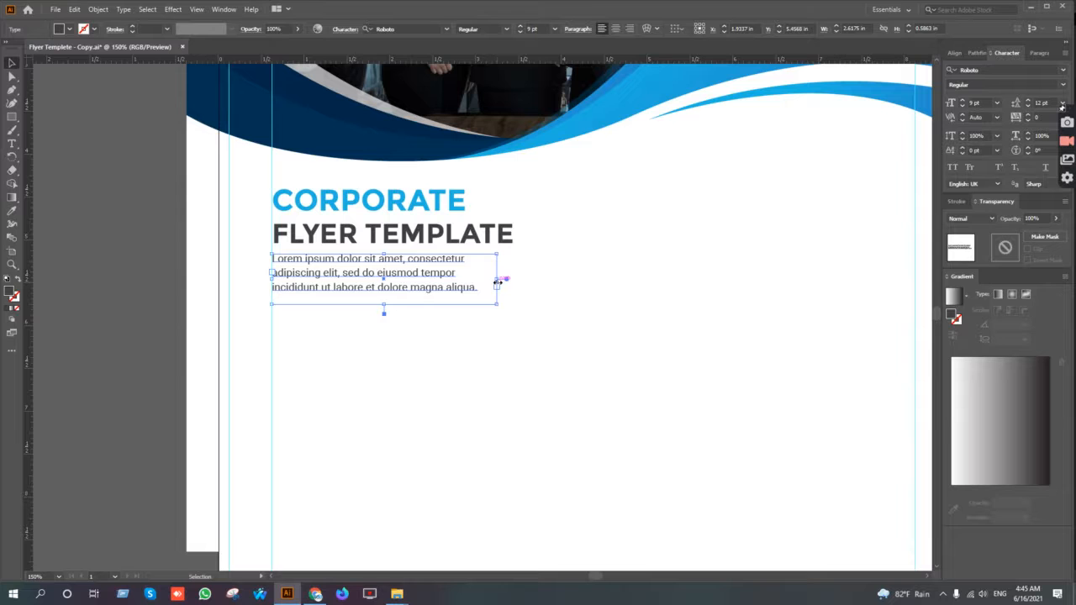
pyautogui.moveTo(497, 281); pyautogui.dragTo(516, 281)
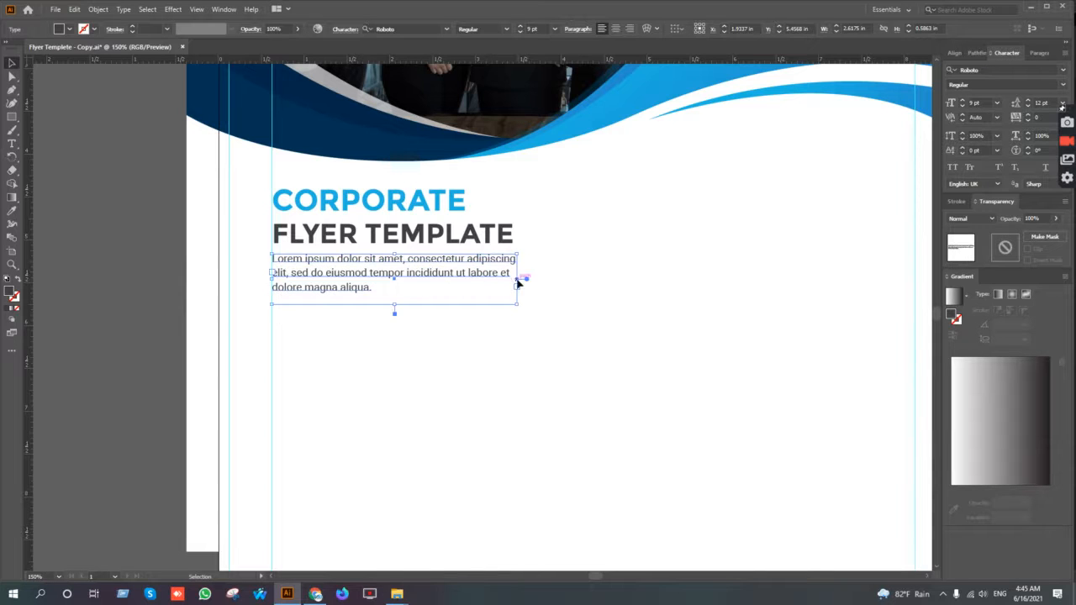
pyautogui.click(580, 374)
# Step: Check the resized heading and paragraph block up close and against the whole flyer layout
pyautogui.hotkey('ctrl', '-')
pyautogui.hotkey('ctrl', '-')
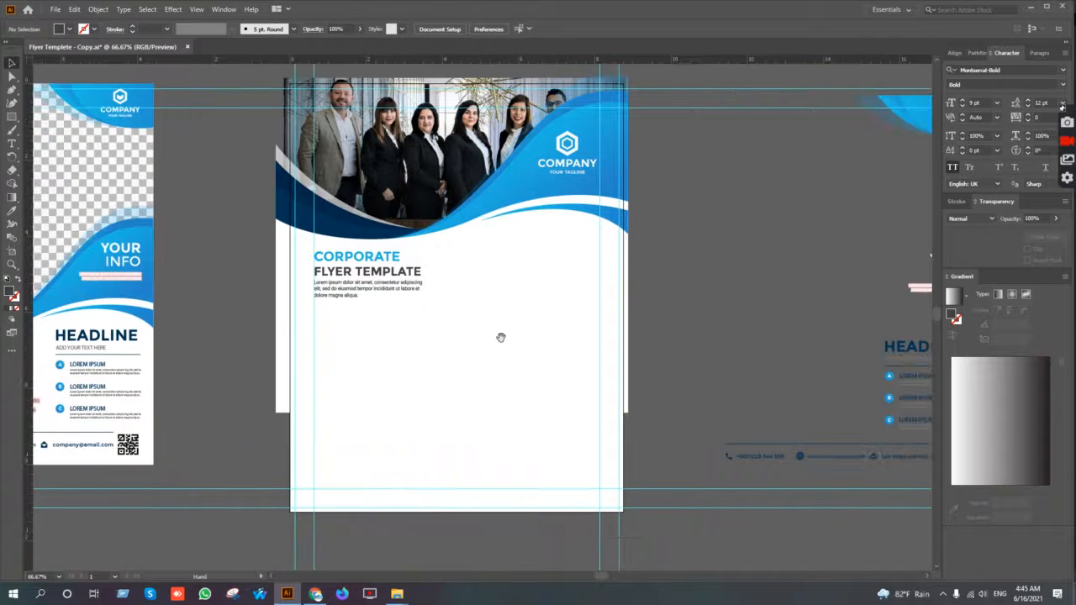
pyautogui.hotkey('ctrl', '+')
pyautogui.hotkey('ctrl', '+')
pyautogui.click(367, 315)
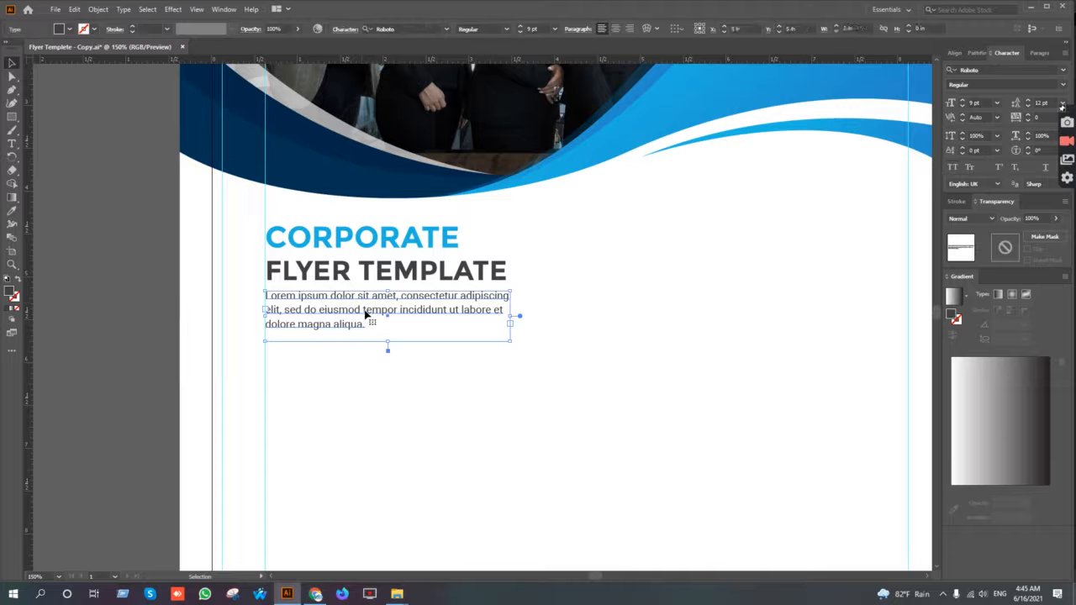
pyautogui.click(106, 272)
pyautogui.hotkey('ctrl', '-')
pyautogui.hotkey('ctrl', '-')
pyautogui.moveTo(492, 396); pyautogui.dragTo(417, 376)
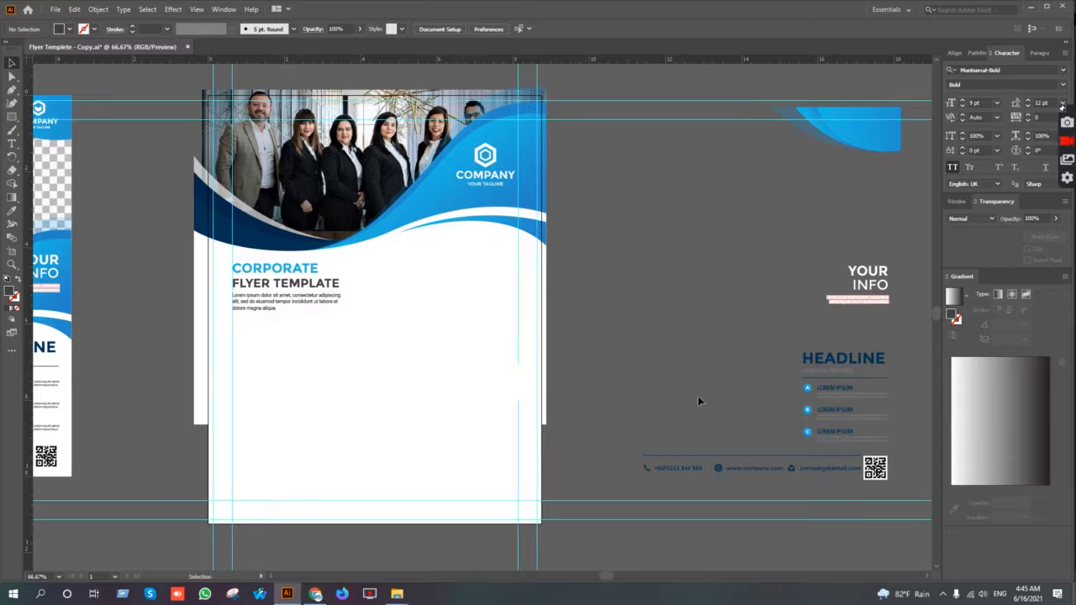
# Step: Examine the spare YOUR INFO, HEADLINE list and contact elements beside the flyer
pyautogui.moveTo(713, 402); pyautogui.dragTo(608, 373)
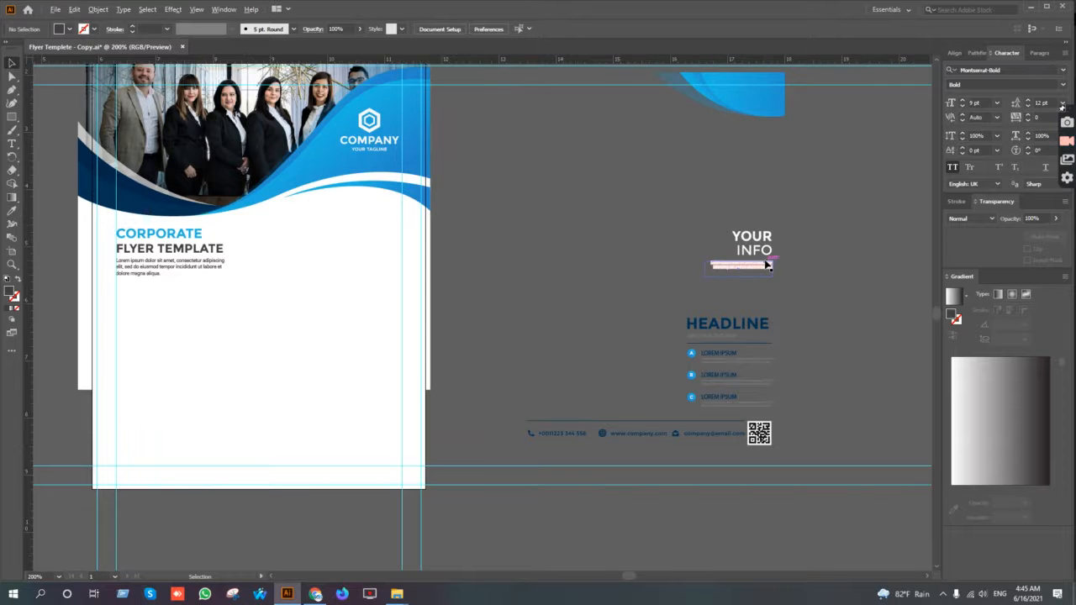
pyautogui.scroll(3, 761, 268)
pyautogui.scroll(-2, 759, 269)
pyautogui.moveTo(692, 314); pyautogui.dragTo(959, 289)
pyautogui.scroll(-1, 777, 308)
pyautogui.moveTo(791, 308); pyautogui.dragTo(705, 280)
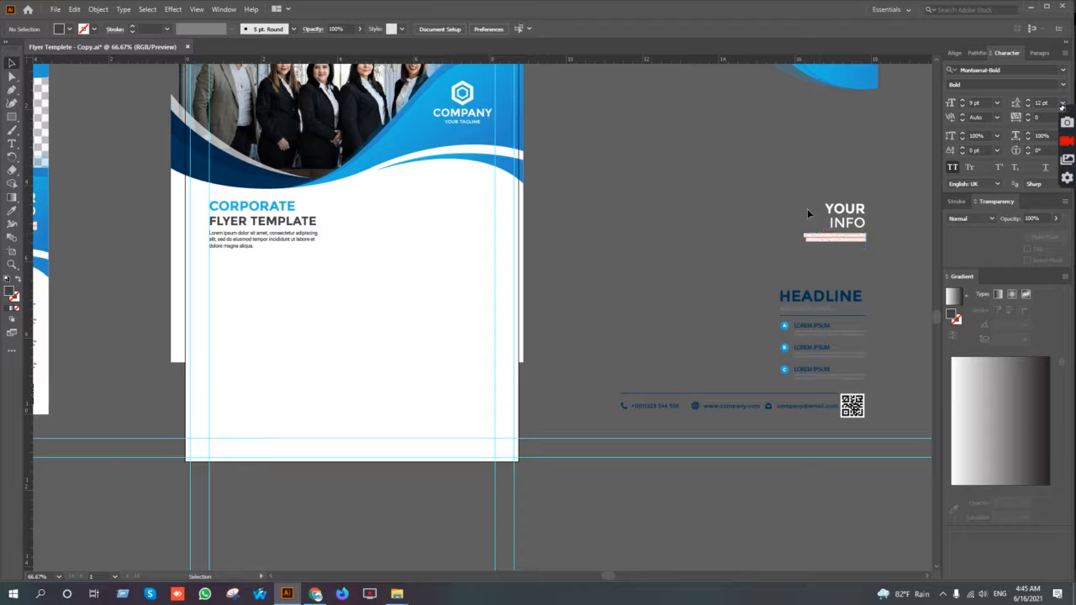
pyautogui.click(835, 237)
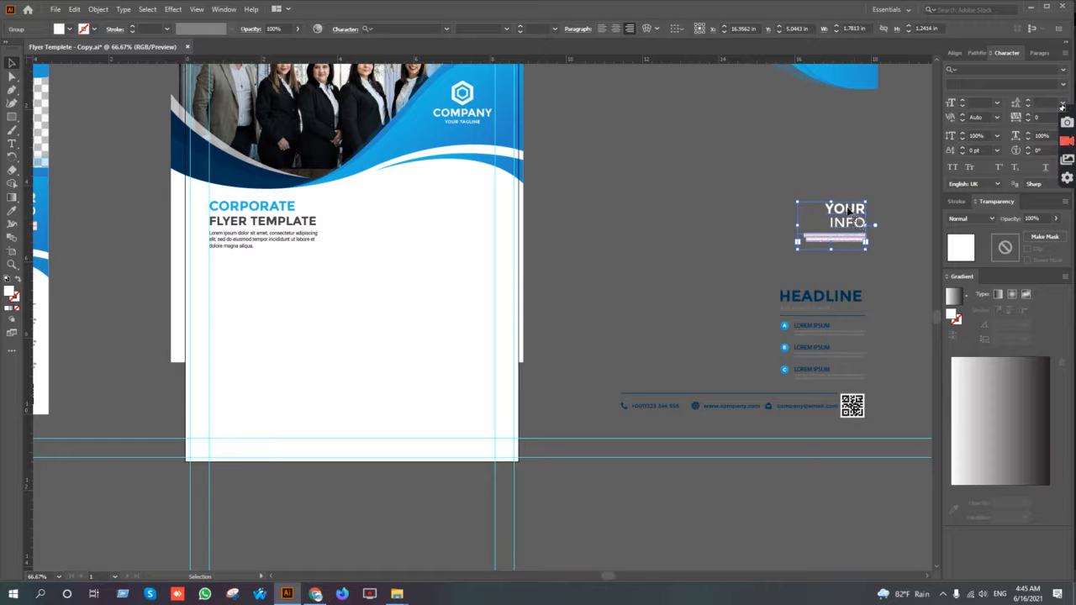
pyautogui.click(807, 197)
pyautogui.scroll(3, 840, 214)
pyautogui.moveTo(857, 234); pyautogui.dragTo(508, 241)
pyautogui.scroll(-5, 508, 242)
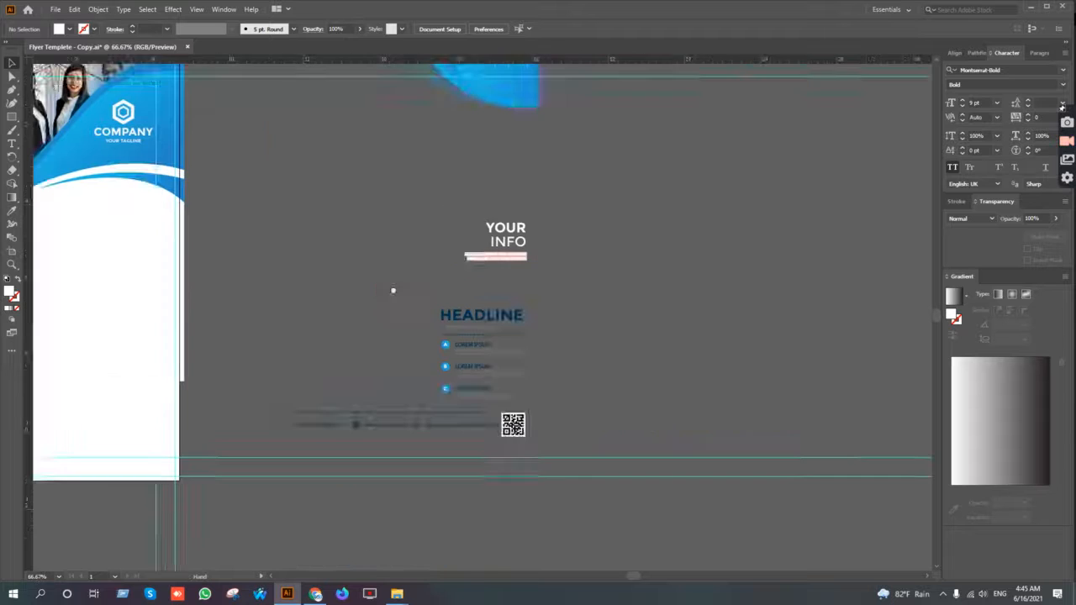
# Step: Duplicate the flyer's two headings and paragraph straight down, keeping the copy aligned to the left inner guide
pyautogui.scroll(3, 455, 242)
pyautogui.moveTo(432, 262); pyautogui.dragTo(367, 123)
pyautogui.scroll(-2, 441, 242)
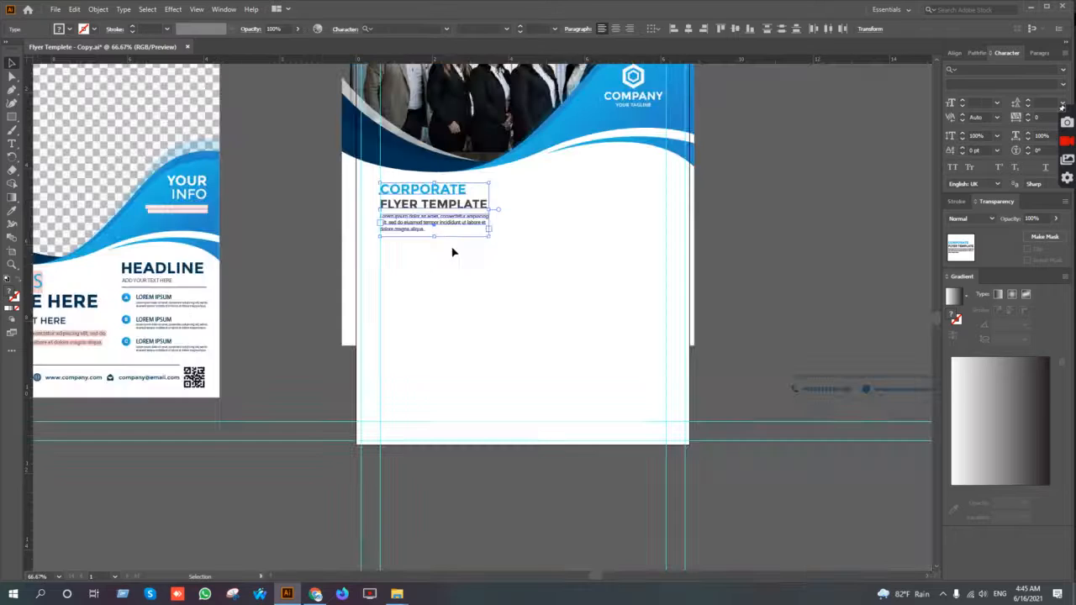
pyautogui.moveTo(452, 220); pyautogui.dragTo(467, 319)
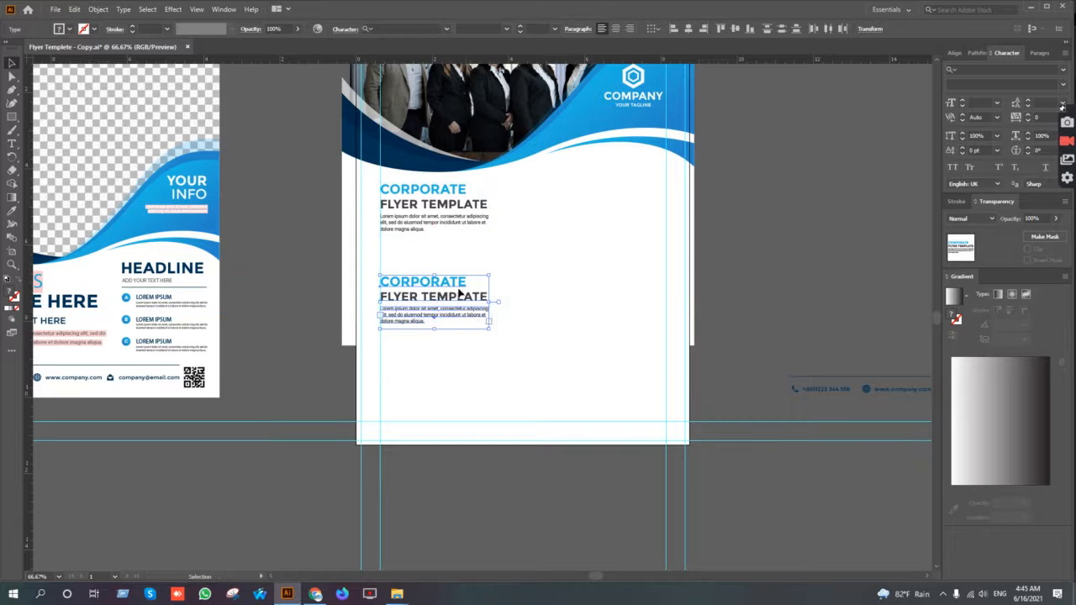
# Step: Nudge the original CORPORATE FLYER TEMPLATE text block down to narrow the gap above its copy
pyautogui.click(388, 188)
pyautogui.press('Down')
pyautogui.press('Down')
pyautogui.press('Down')
pyautogui.press('Down')
pyautogui.press('Down')
pyautogui.press('Down')
pyautogui.press('Down')
pyautogui.press('Down')
pyautogui.press('Down')
pyautogui.press('Down')
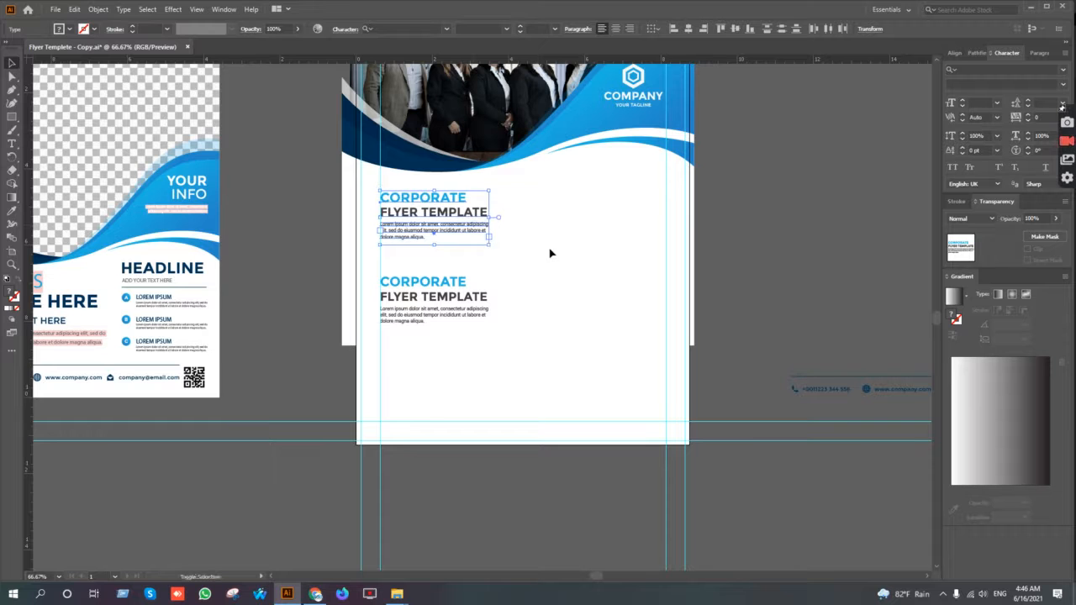
pyautogui.press('Down')
pyautogui.press('Down')
pyautogui.press('Down')
pyautogui.press('Down')
pyautogui.press('Down')
pyautogui.press('Down')
pyautogui.click(576, 263)
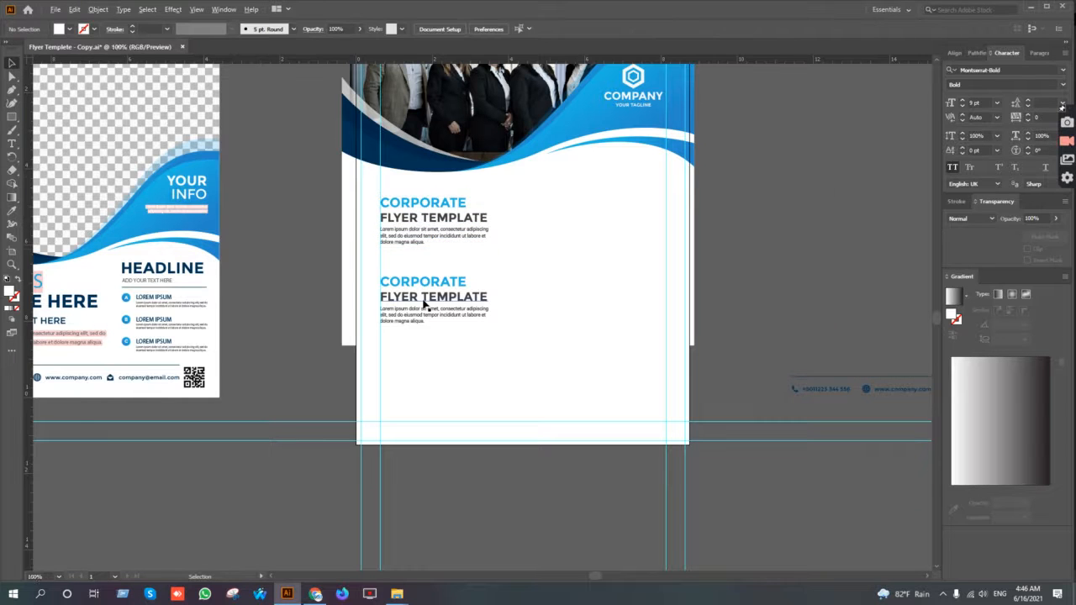
# Step: Replace the FLYER TEMPLATE heading in the lower text block with WHO WE ARE
pyautogui.scroll(2, 425, 308)
pyautogui.click(12, 143)
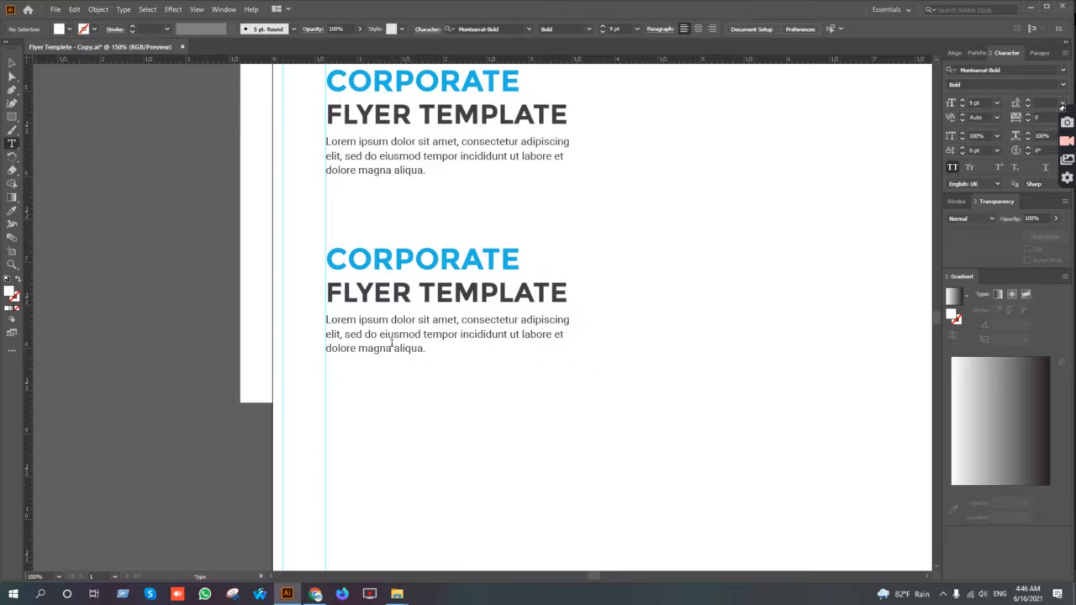
pyautogui.click(415, 290)
pyautogui.press('ctrl')
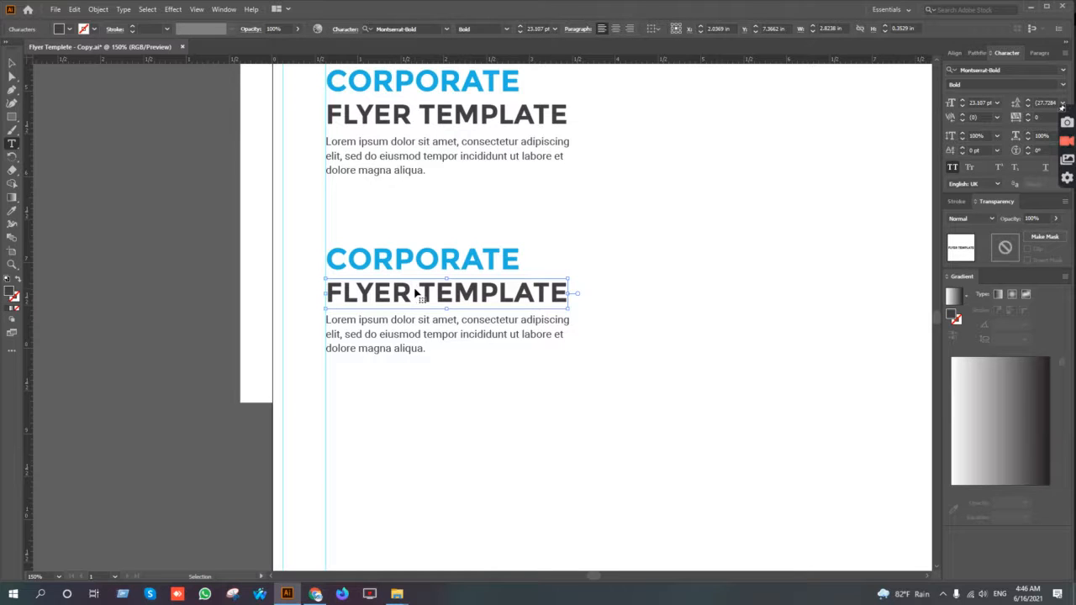
pyautogui.hotkey('ctrl', 'a')
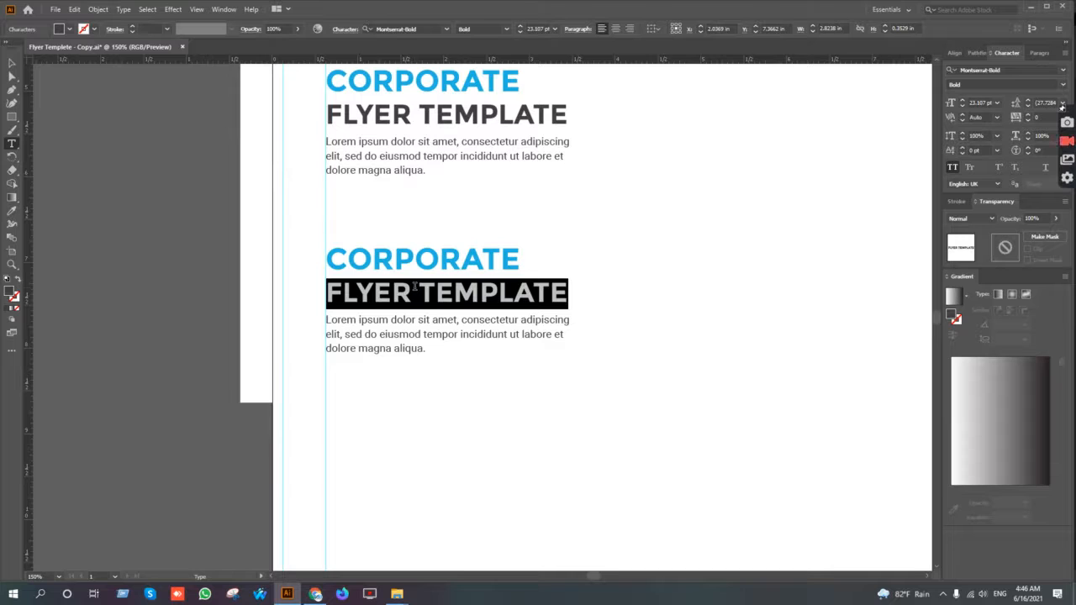
pyautogui.write('WHO ')
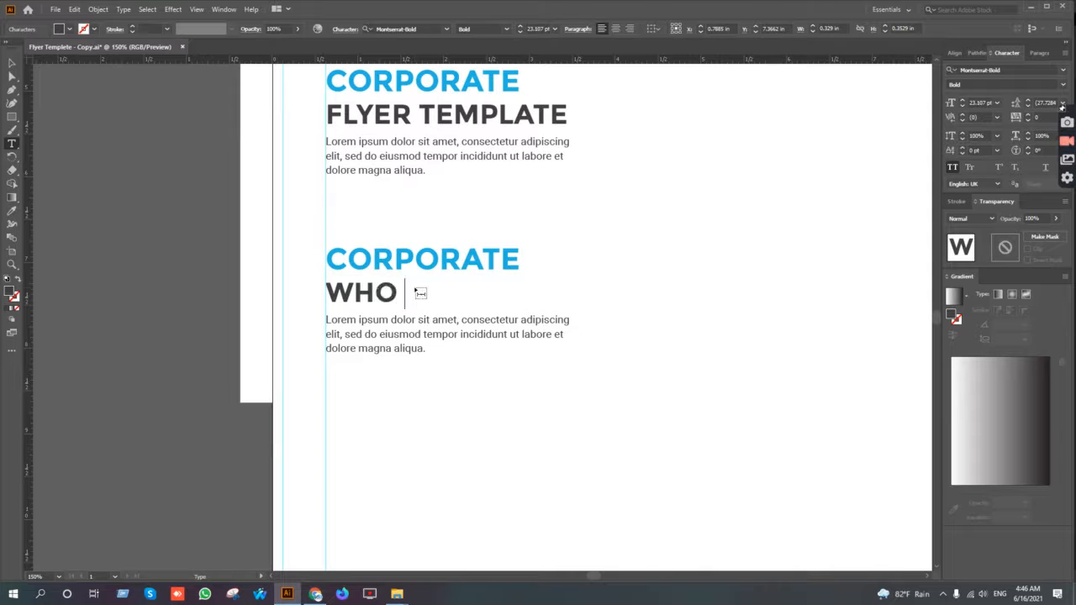
pyautogui.write('WE')
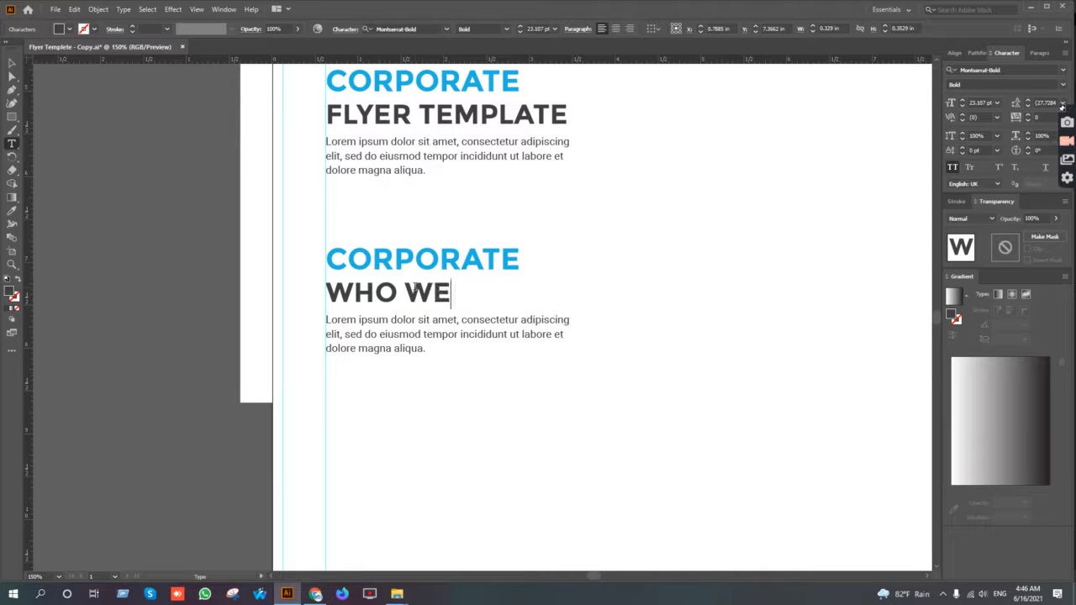
pyautogui.write(' ARE')
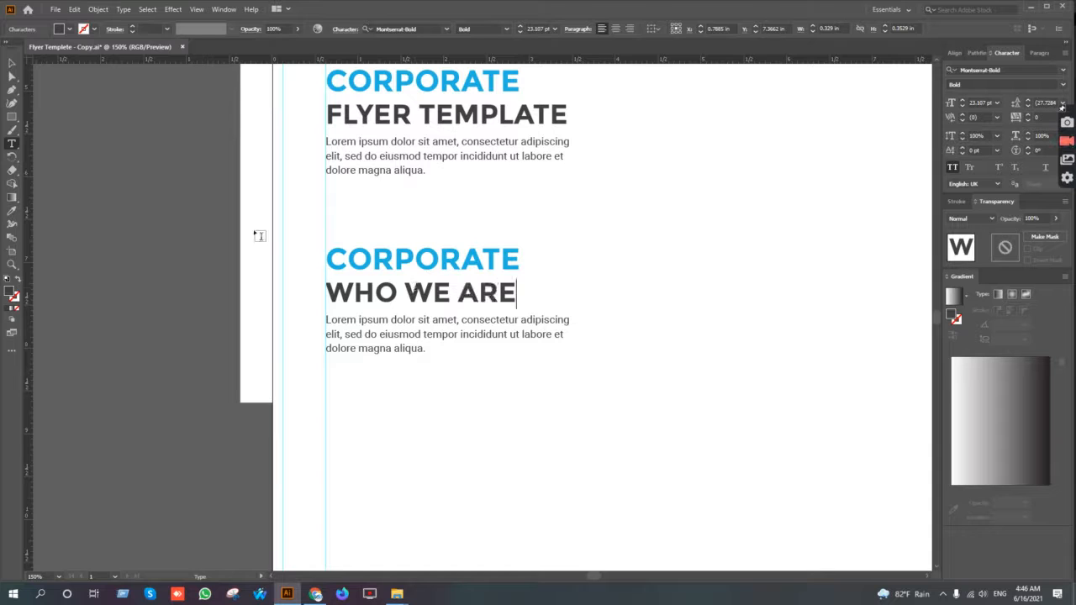
# Step: Delete the duplicate CORPORATE heading above WHO WE ARE
pyautogui.click(12, 63)
pyautogui.click(441, 261)
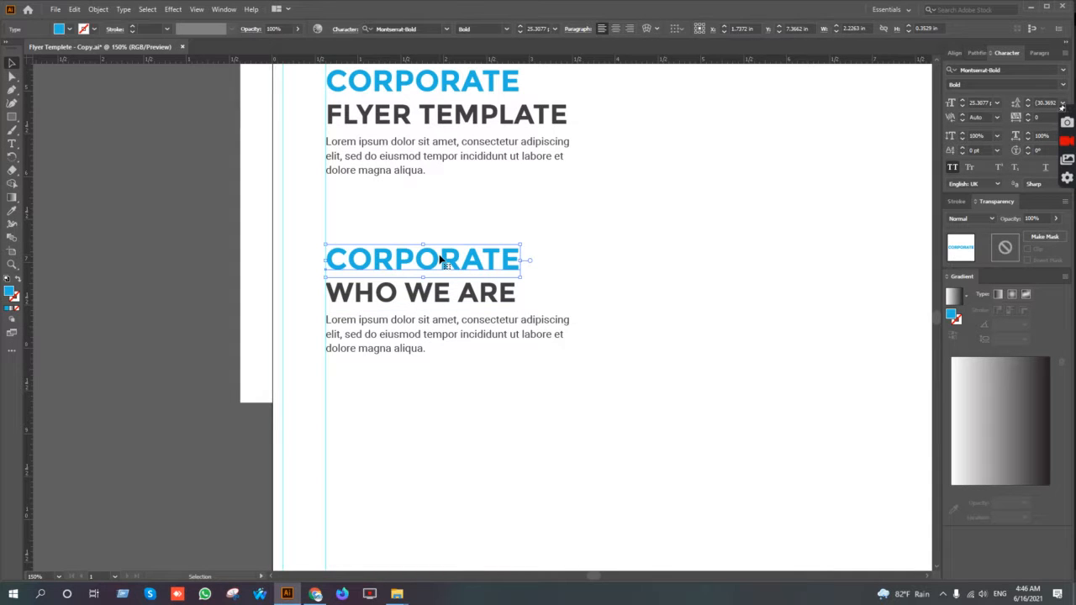
pyautogui.press('Delete')
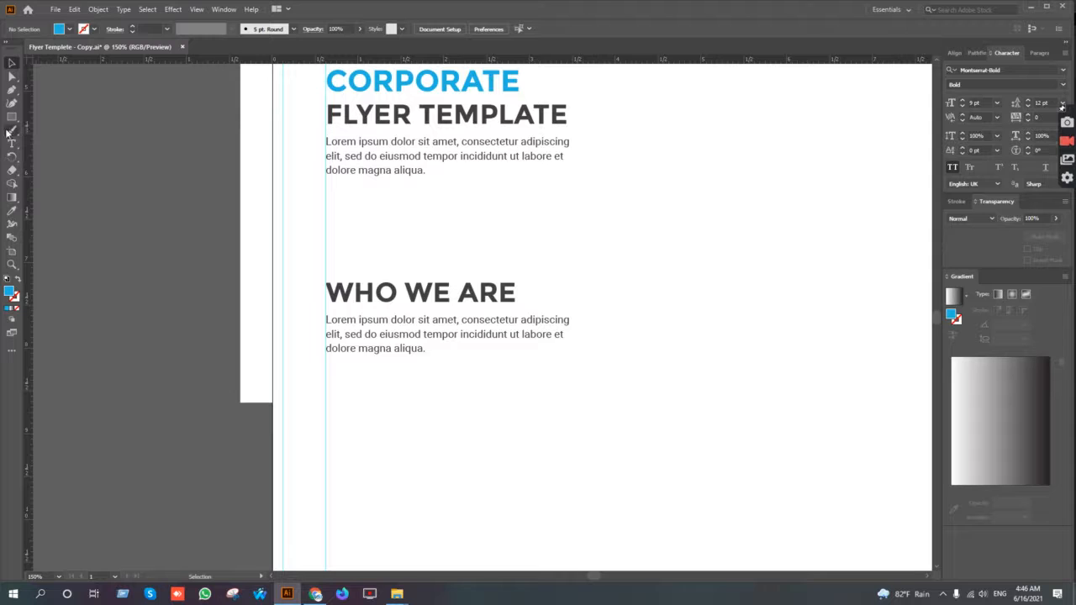
# Step: Append a second copy of the Lorem ipsum text to the WHO WE ARE paragraph and extend its text frame downward to fit
pyautogui.click(12, 143)
pyautogui.click(426, 349)
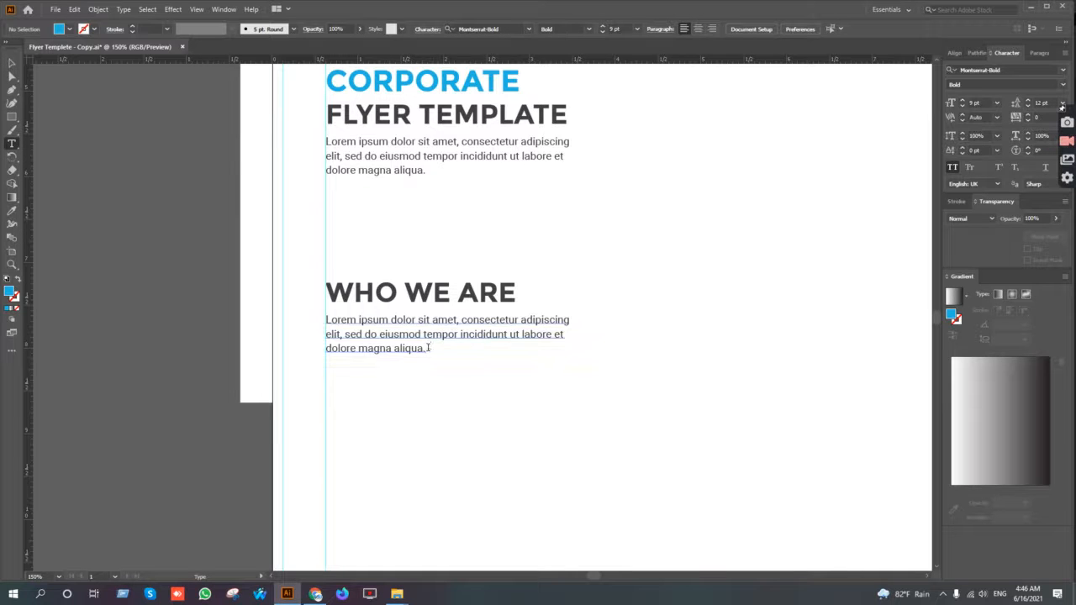
pyautogui.hotkey('ctrl', 'a')
pyautogui.hotkey('ctrl', 'c')
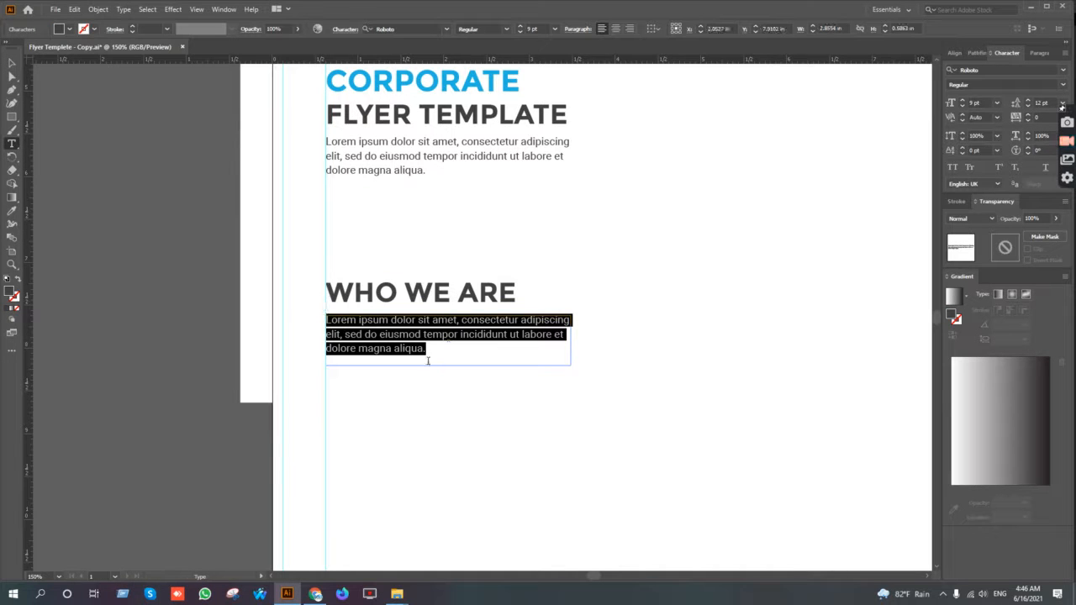
pyautogui.click(435, 351)
pyautogui.hotkey('ctrl', 'v')
pyautogui.press('Escape')
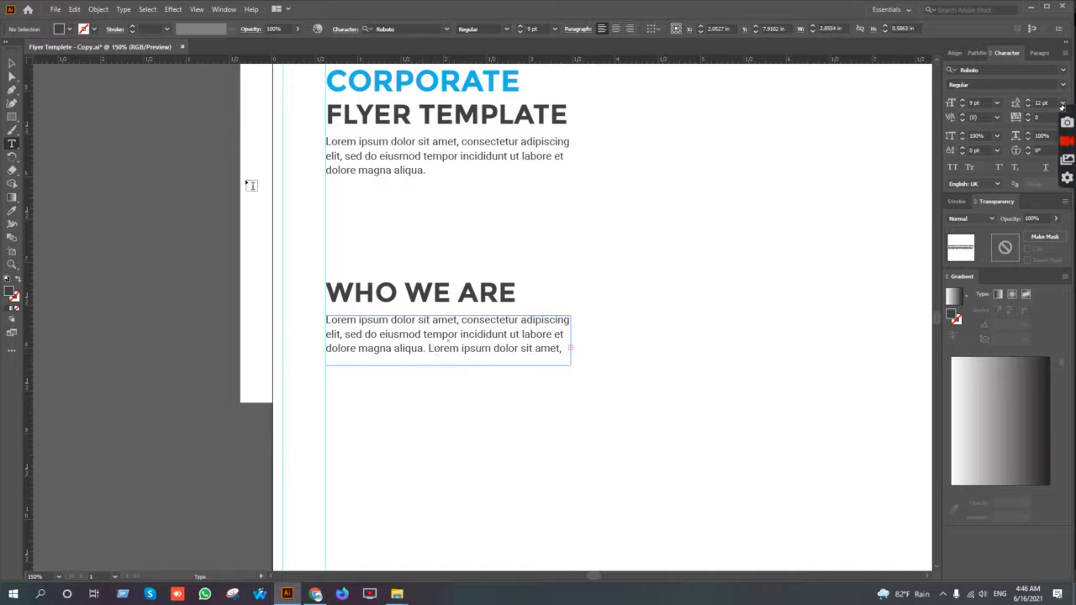
pyautogui.moveTo(448, 368); pyautogui.dragTo(454, 391)
# Step: Break the repeated Lorem ipsum text onto its own line and extend the WHO WE ARE text frame to show it all
pyautogui.click(11, 148)
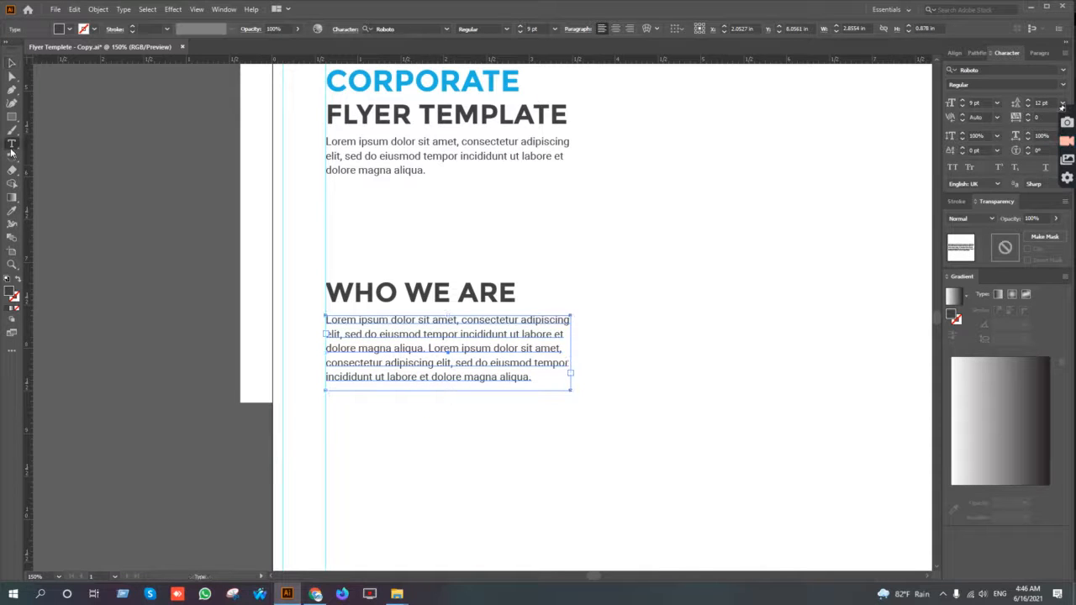
pyautogui.click(428, 348)
pyautogui.press('Return')
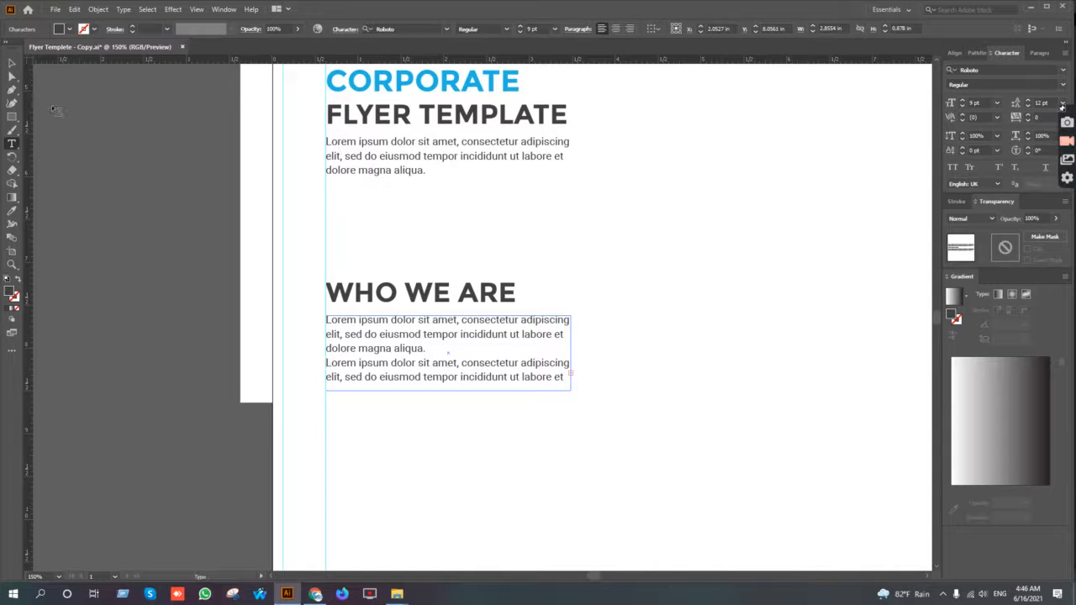
pyautogui.click(12, 63)
pyautogui.moveTo(446, 390); pyautogui.dragTo(447, 401)
pyautogui.click(491, 441)
# Step: Resize the clipped team photo so it spans past both side edges of the flyer, and nudge it down slightly
pyautogui.scroll(-1, 491, 440)
pyautogui.moveTo(524, 464); pyautogui.dragTo(457, 402)
pyautogui.scroll(-1, 490, 412)
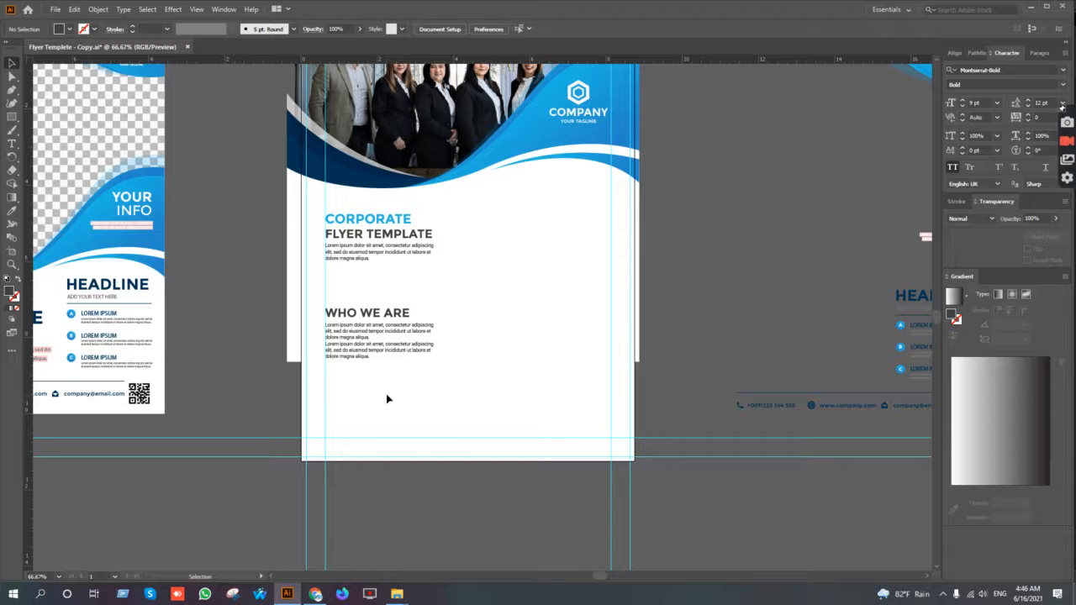
pyautogui.scroll(-1, 392, 398)
pyautogui.moveTo(425, 412); pyautogui.dragTo(397, 497)
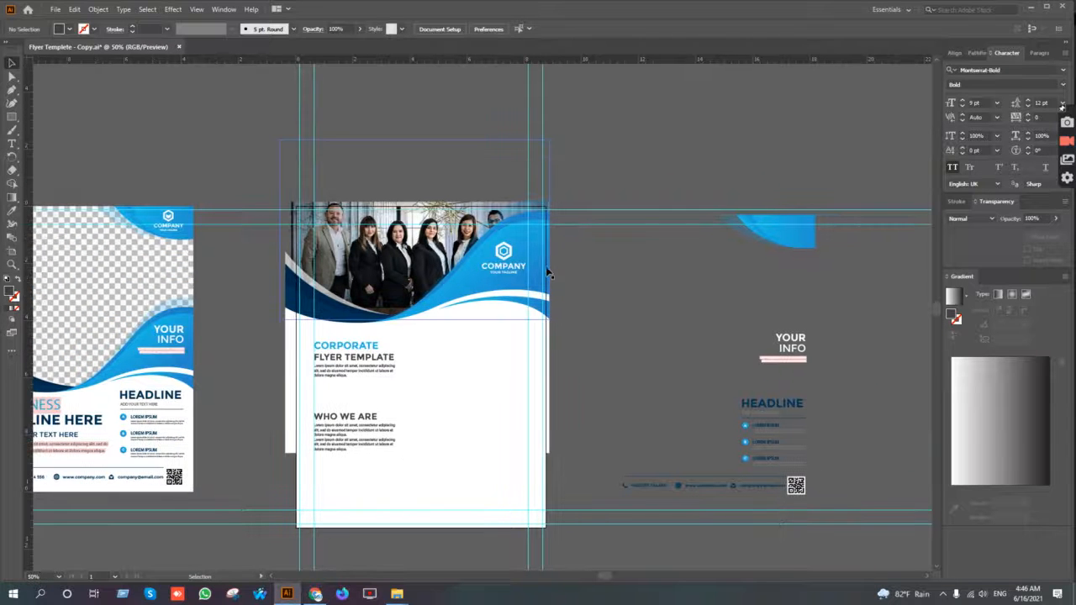
pyautogui.click(500, 220)
pyautogui.moveTo(548, 202); pyautogui.dragTo(565, 196)
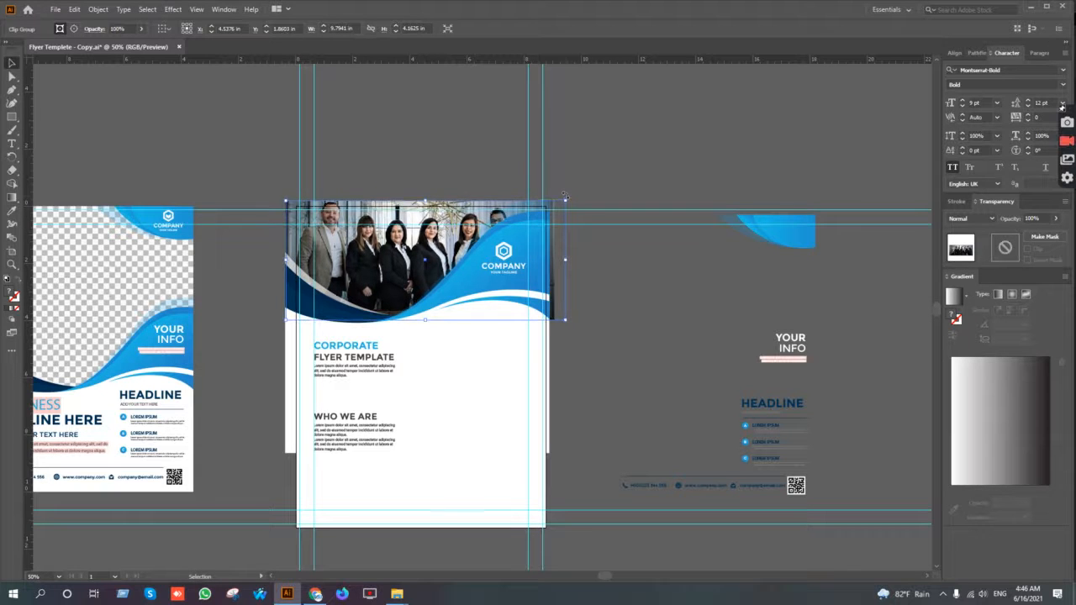
pyautogui.press('Down')
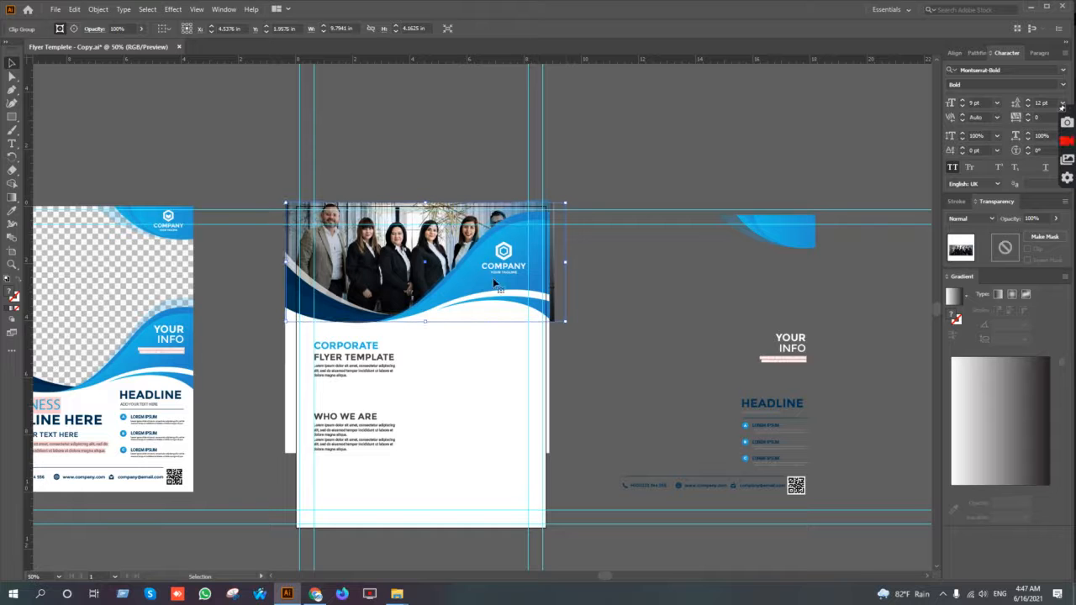
pyautogui.press('a')
pyautogui.press('v')
# Step: Nudge the wave shape group down to reveal more of the team photo
pyautogui.click(473, 393)
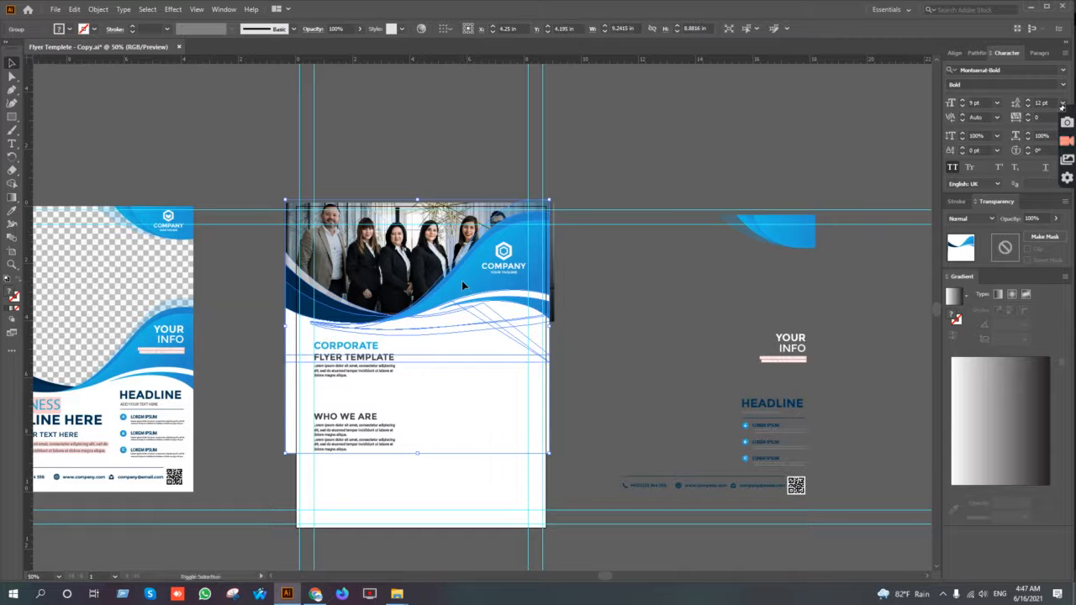
pyautogui.press('Down')
pyautogui.press('Down')
pyautogui.press('Down')
pyautogui.press('Down')
pyautogui.press('Down')
pyautogui.press('Down')
pyautogui.press('Up')
pyautogui.press('Up')
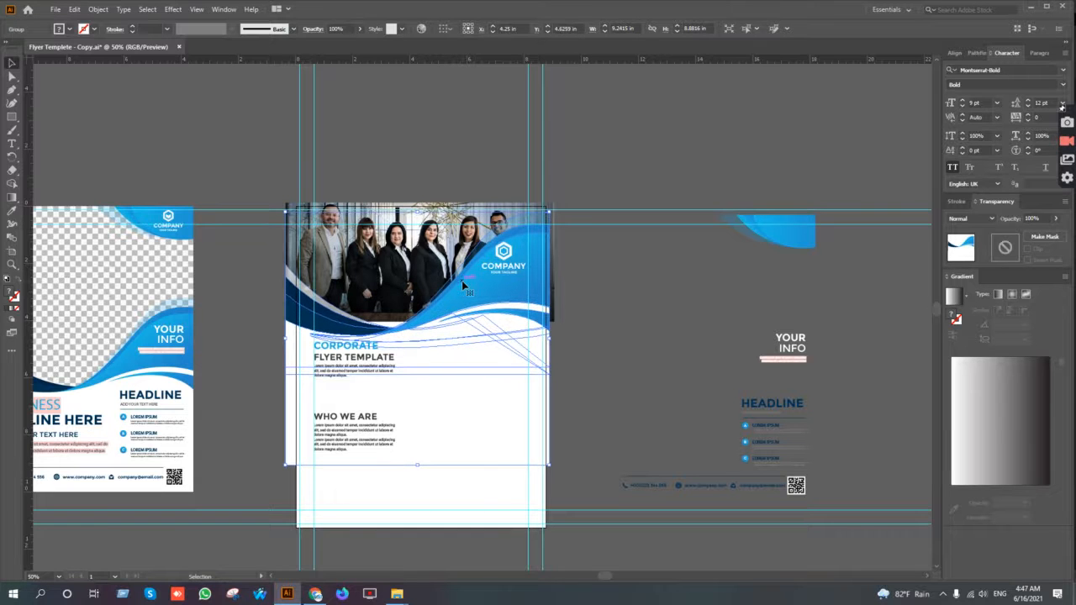
# Step: Nudge the clipped team photo down so it fills the gap behind the lowered waves
pyautogui.scroll(2, 411, 294)
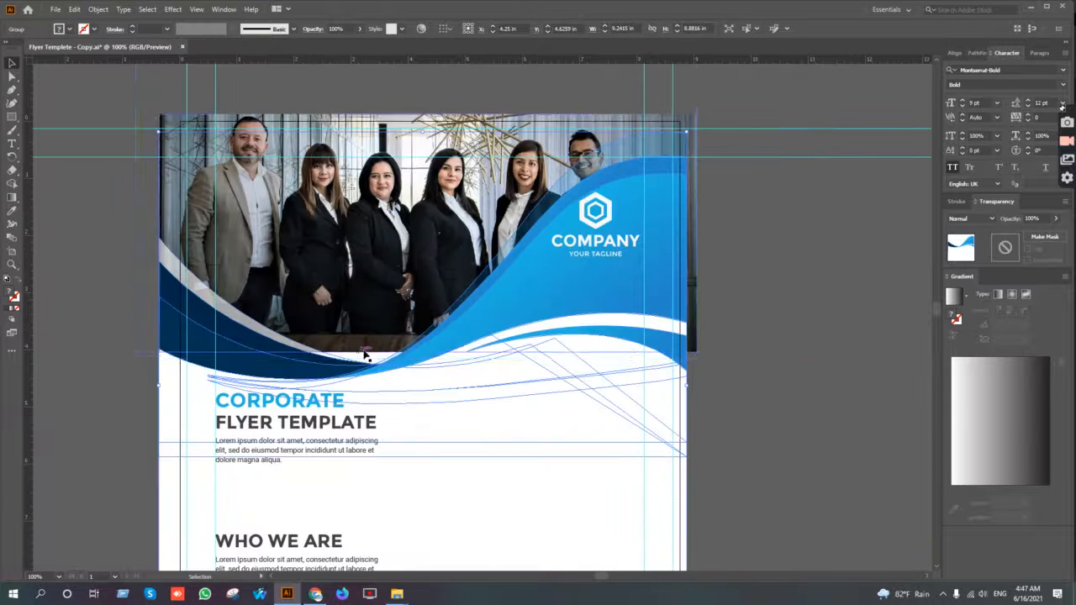
pyautogui.click(376, 220)
pyautogui.press('Down')
pyautogui.press('Down')
pyautogui.press('Down')
pyautogui.press('Down')
pyautogui.press('Down')
pyautogui.press('Down')
pyautogui.press('Down')
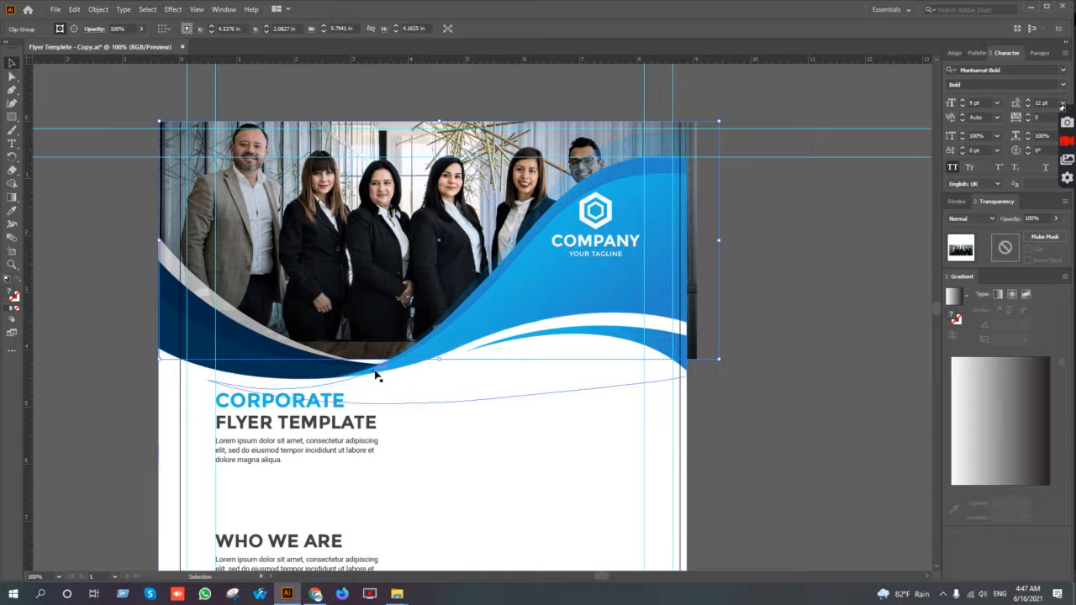
# Step: Nudge the wave shape group back up slightly so it covers the photo's lower edge
pyautogui.click(511, 305)
pyautogui.press('Up')
pyautogui.press('Up')
pyautogui.press('Up')
pyautogui.press('Up')
pyautogui.press('Up')
pyautogui.press('Up')
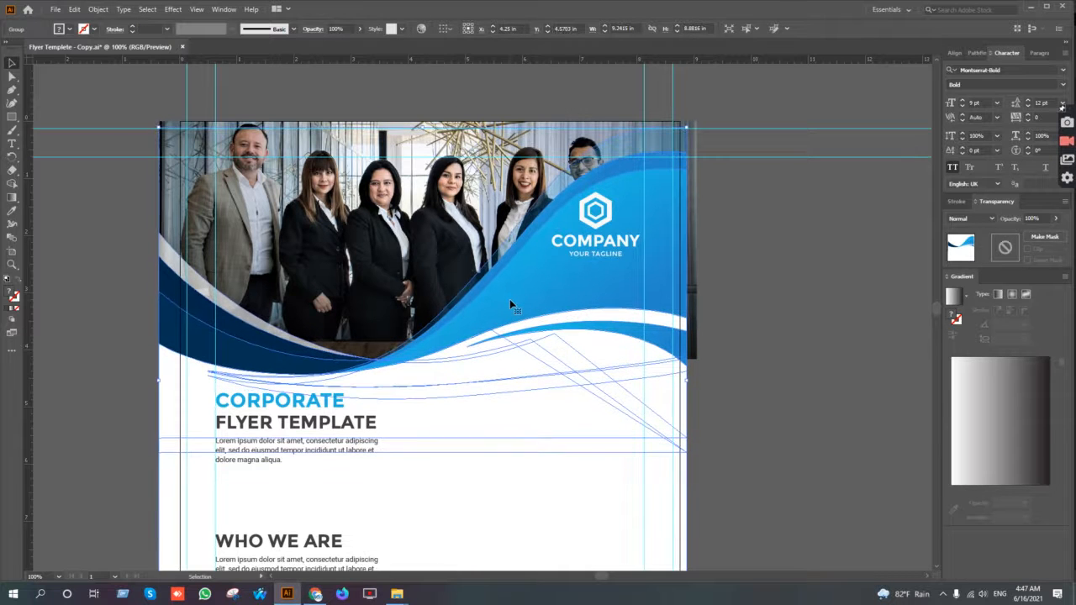
pyautogui.click(758, 314)
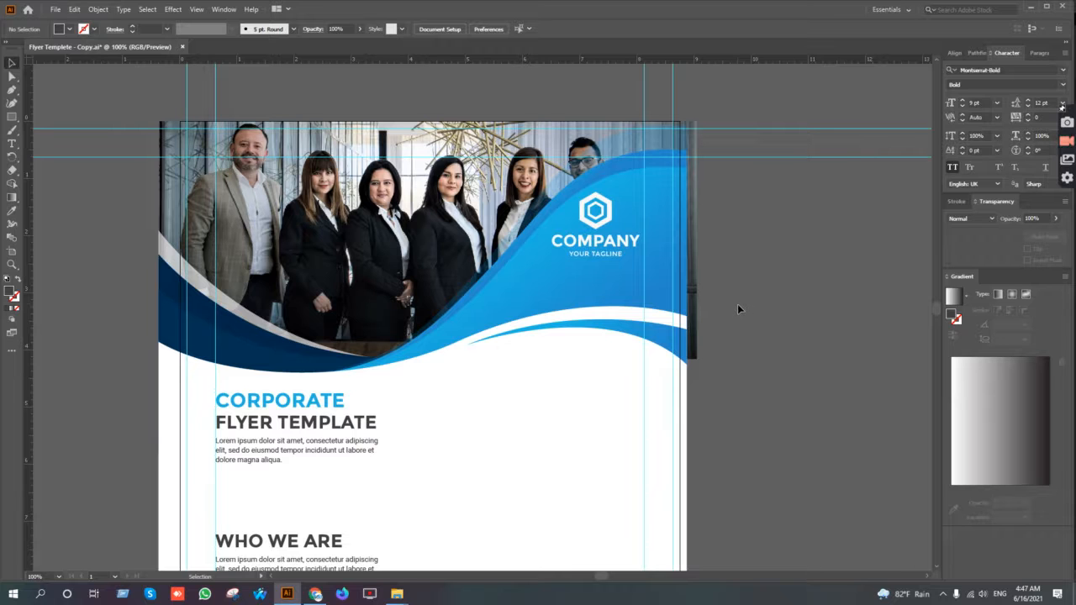
pyautogui.scroll(-1, 728, 311)
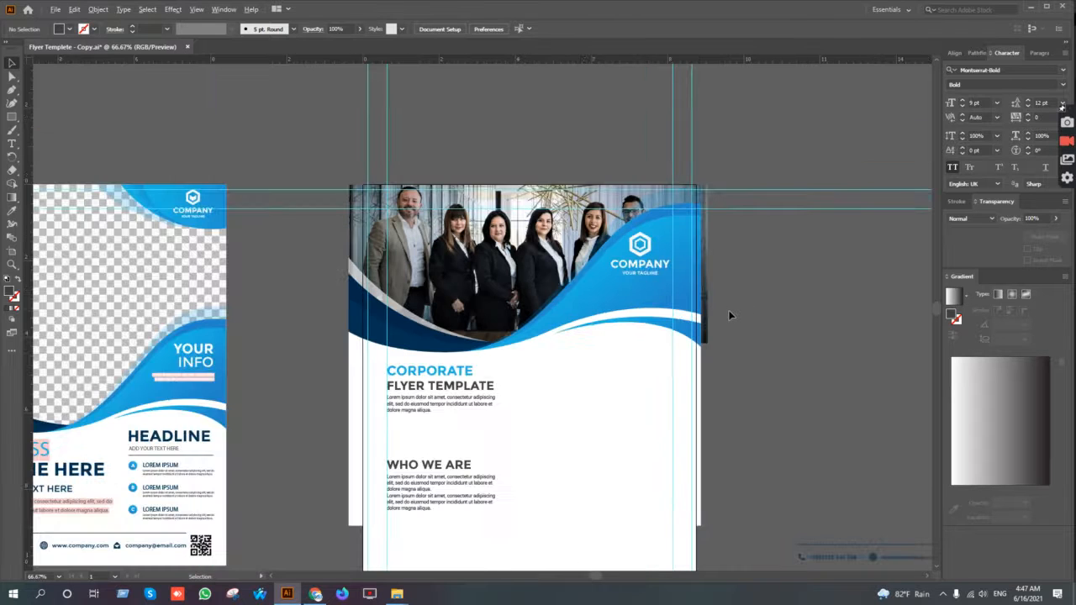
pyautogui.moveTo(782, 369); pyautogui.dragTo(770, 340)
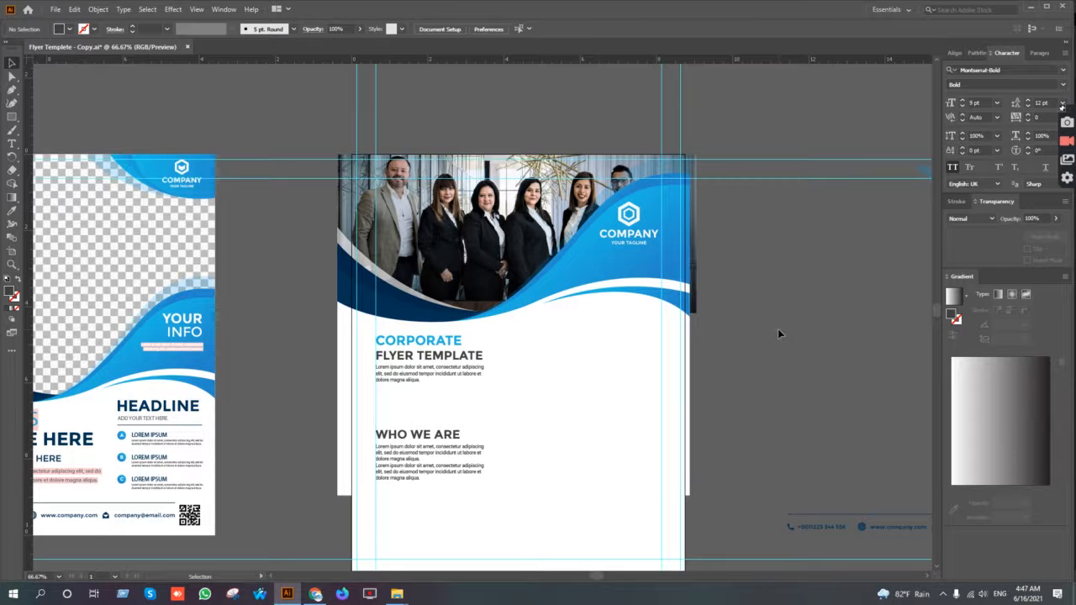
pyautogui.moveTo(593, 369); pyautogui.dragTo(611, 296)
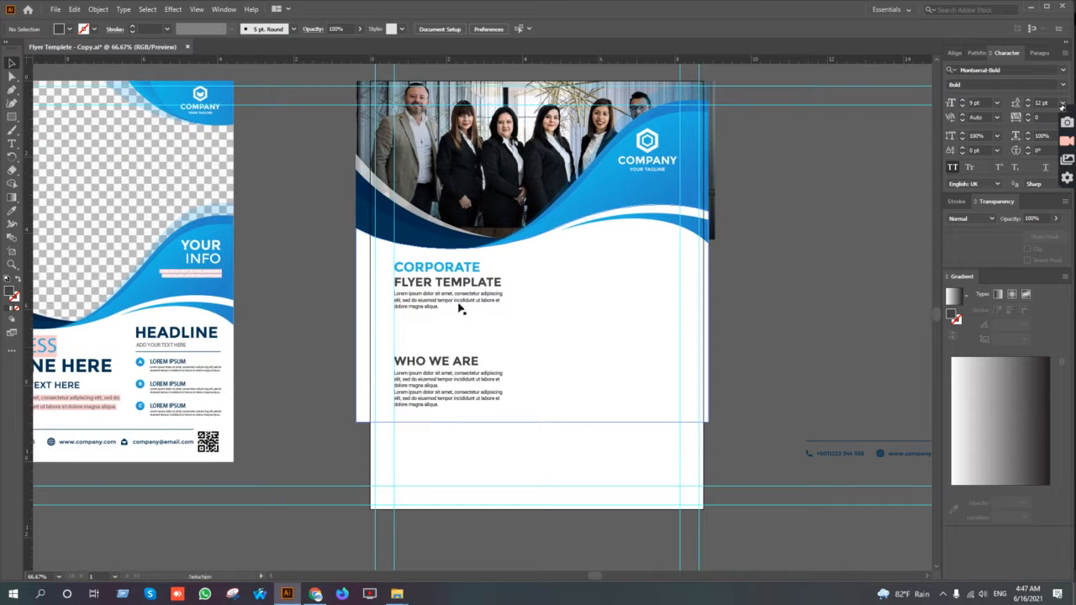
pyautogui.click(569, 347)
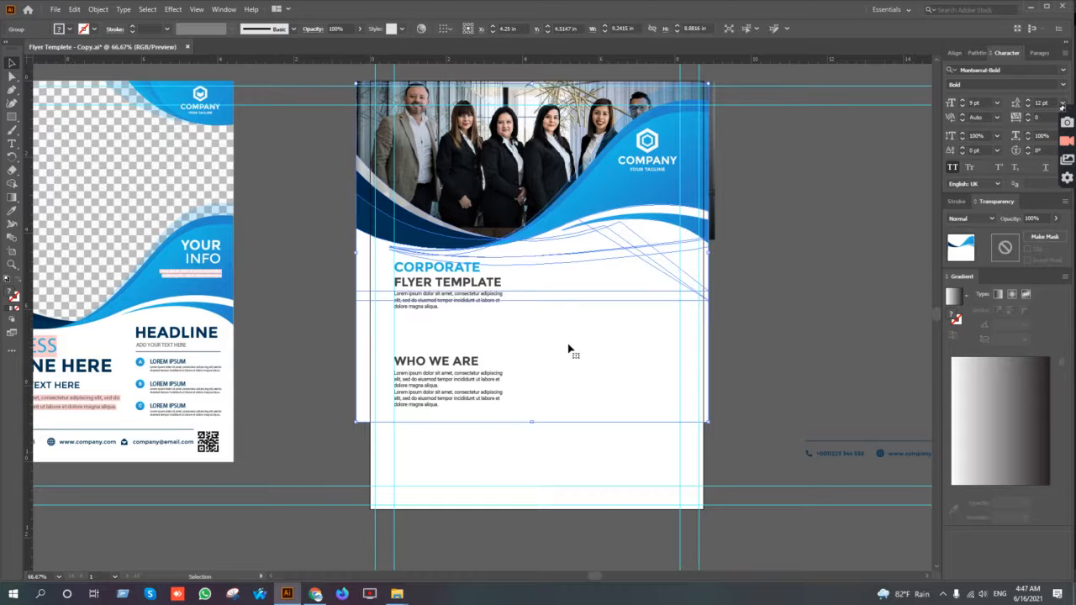
pyautogui.moveTo(440, 319); pyautogui.dragTo(416, 282)
pyautogui.hotkey('ctrl', 'z')
# Step: Move the CORPORATE and FLYER TEMPLATE headings with their paragraph down slightly, away from the waves
pyautogui.click(447, 330)
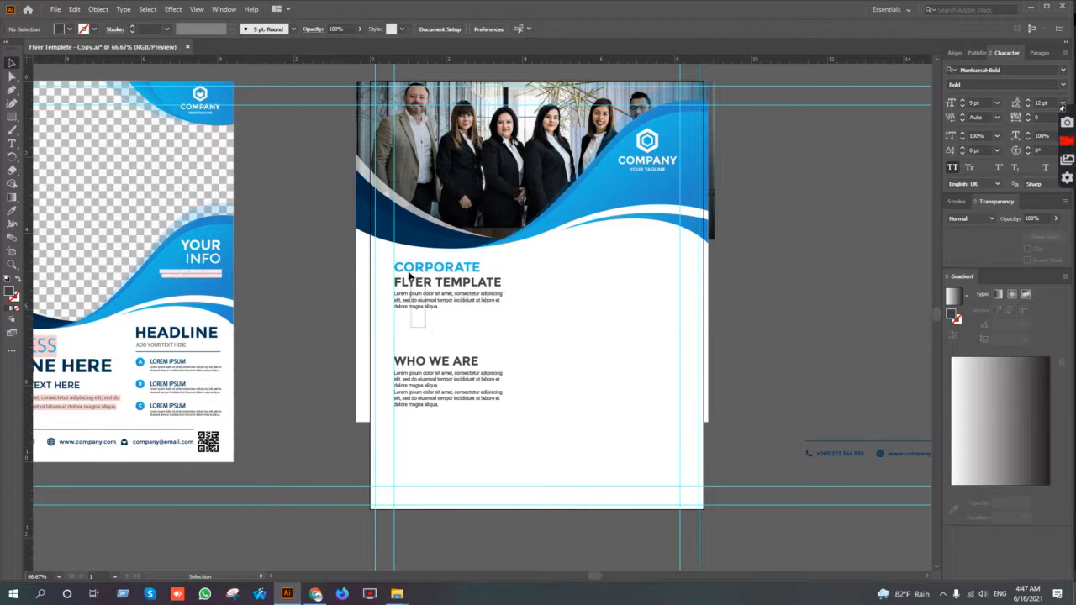
pyautogui.moveTo(402, 260); pyautogui.dragTo(403, 265)
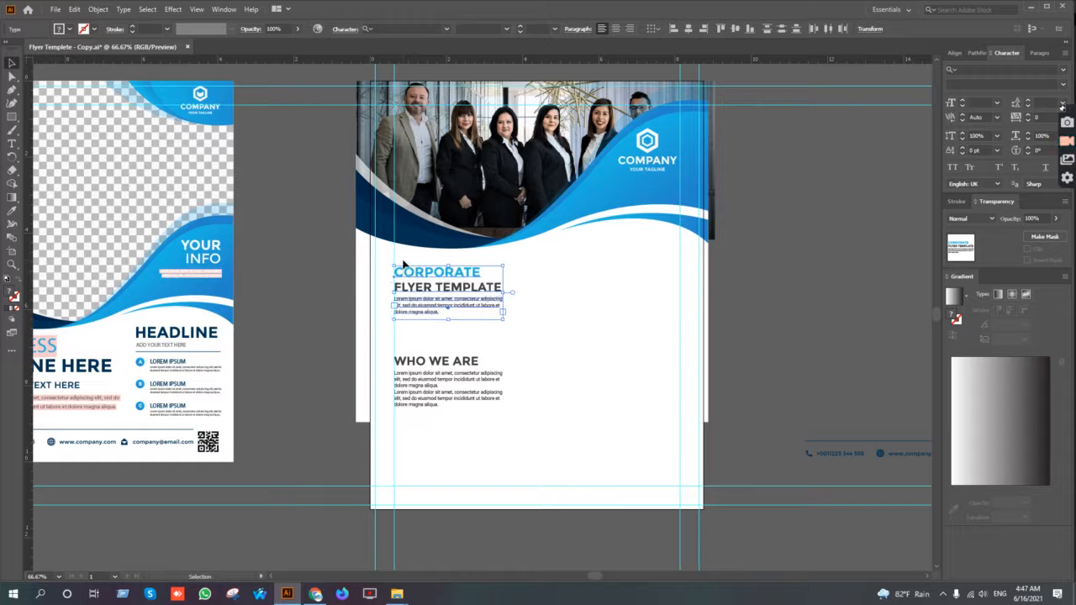
pyautogui.click(539, 346)
# Step: Match the WHO WE ARE heading to the blue CORPORATE heading's text style with the Eyedropper
pyautogui.scroll(1, 447, 374)
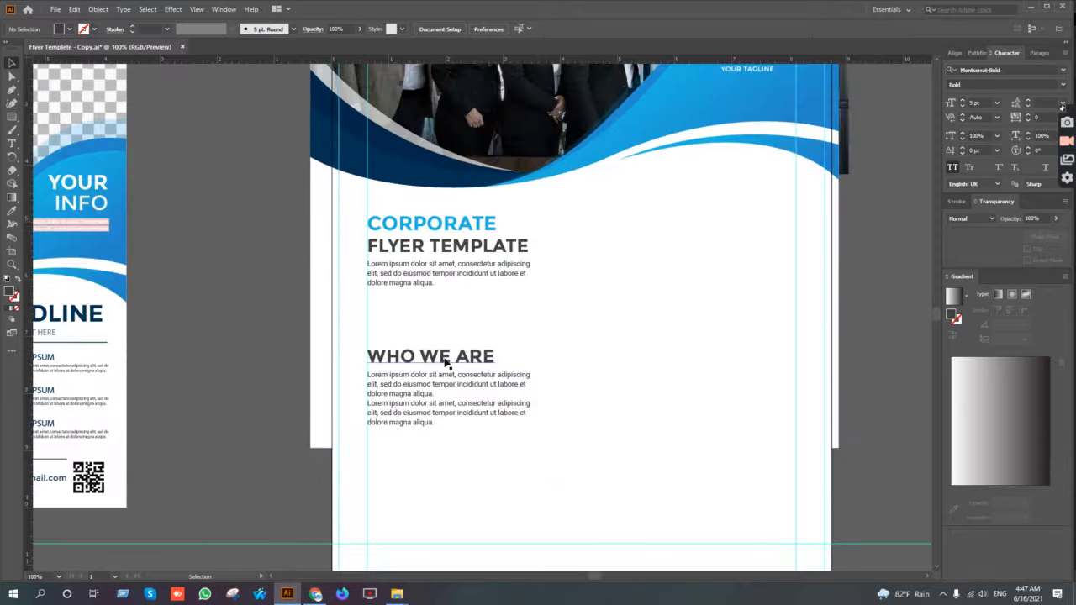
pyautogui.click(444, 356)
pyautogui.press('i')
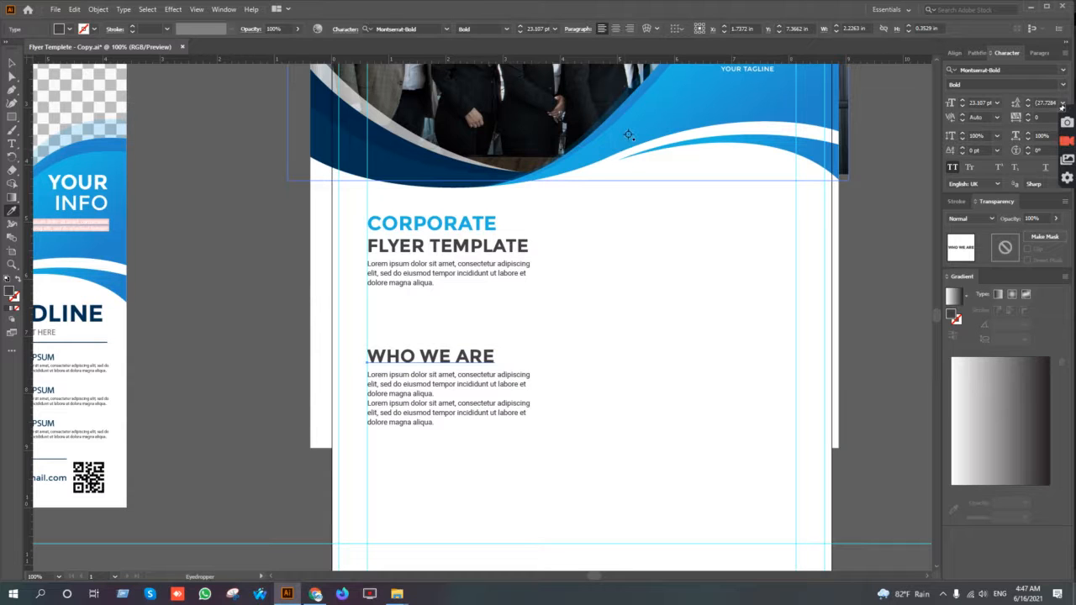
pyautogui.click(487, 218)
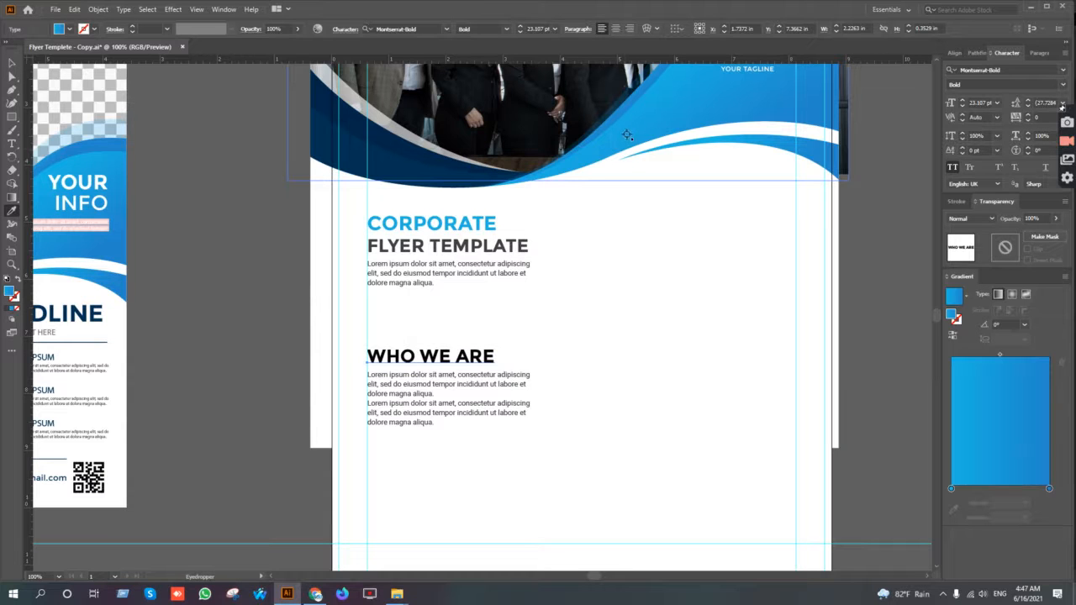
pyautogui.click(480, 219)
pyautogui.press('v')
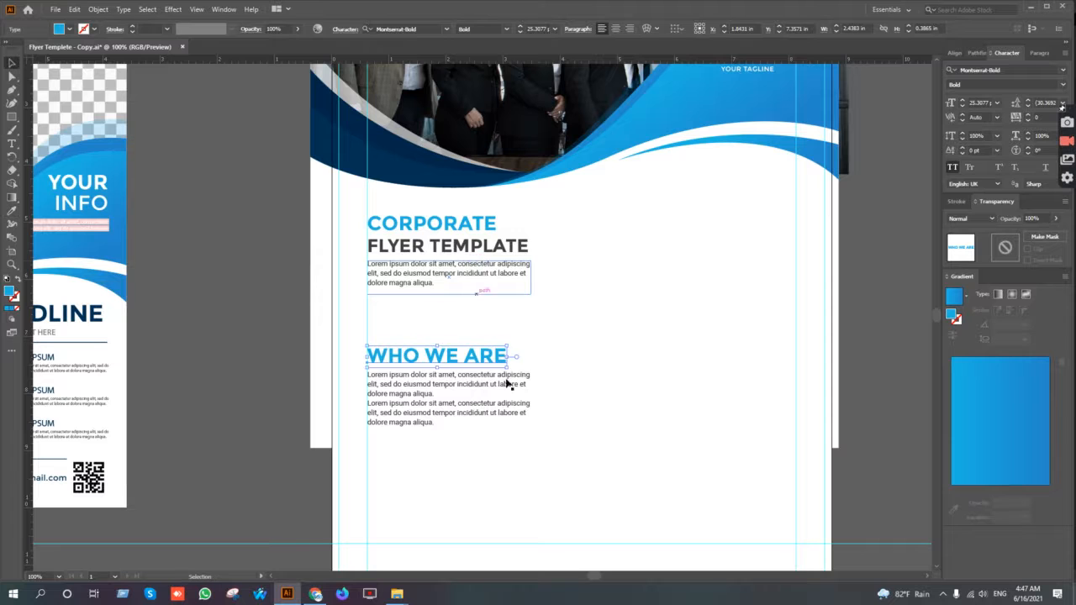
pyautogui.click(586, 449)
# Step: Set both Lorem ipsum paragraphs to a 10 pt font size with 15 pt leading
pyautogui.moveTo(585, 449); pyautogui.dragTo(579, 398)
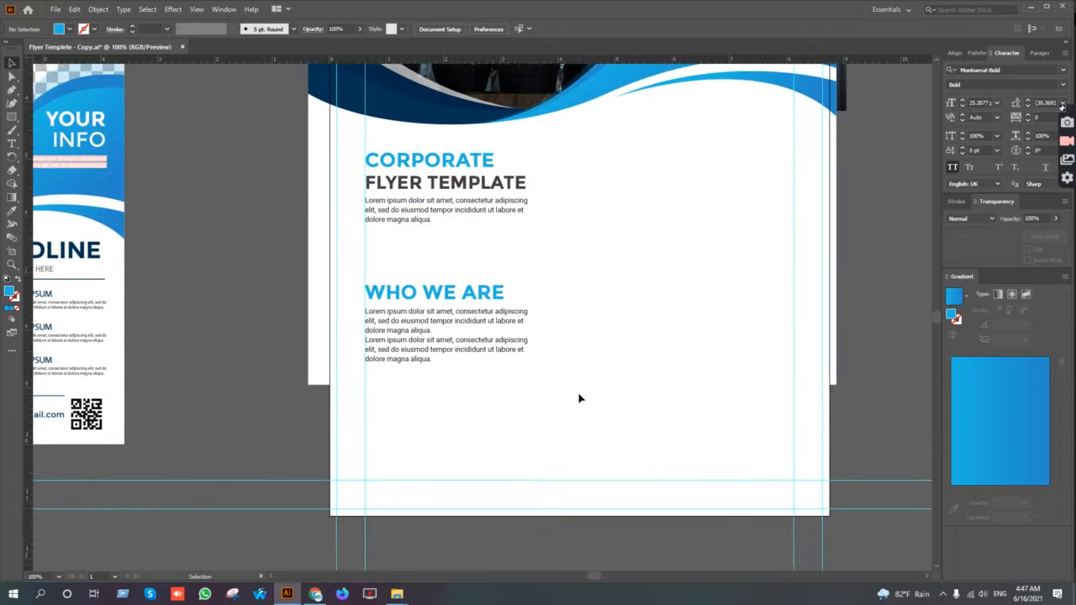
pyautogui.scroll(-1, 579, 398)
pyautogui.scroll(2, 499, 348)
pyautogui.moveTo(582, 346); pyautogui.dragTo(492, 415)
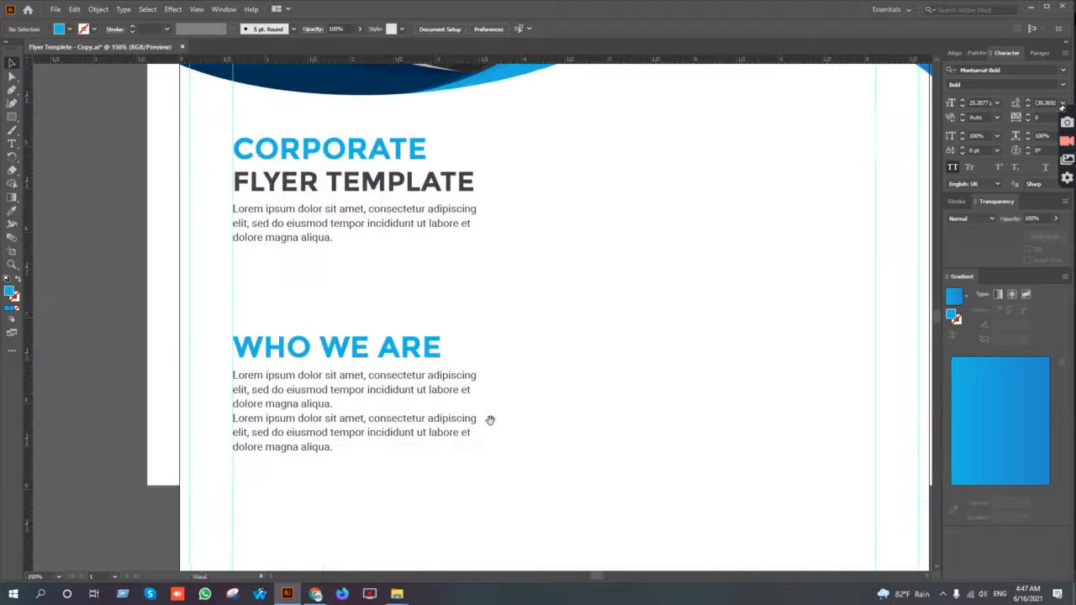
pyautogui.click(442, 422)
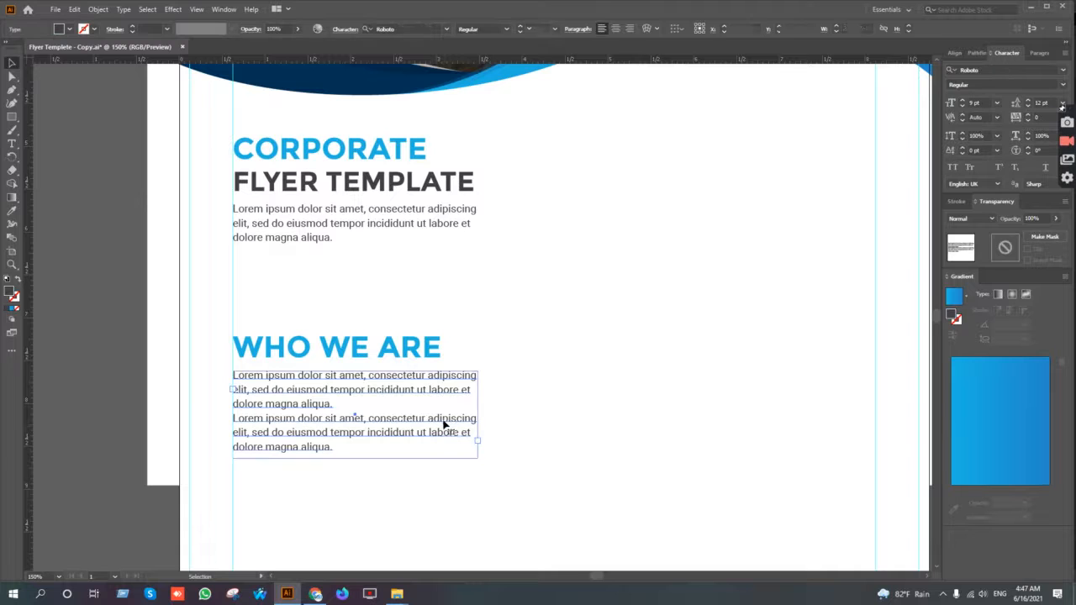
pyautogui.keyDown('shift'); pyautogui.click(425, 228); pyautogui.keyUp('shift')
pyautogui.click(962, 101)
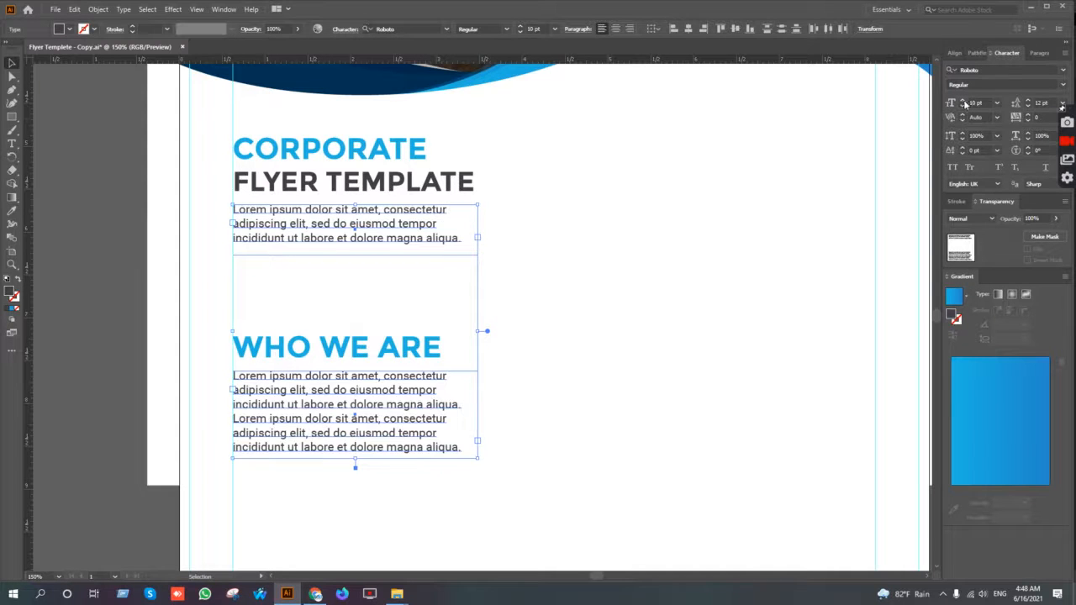
pyautogui.click(1029, 102)
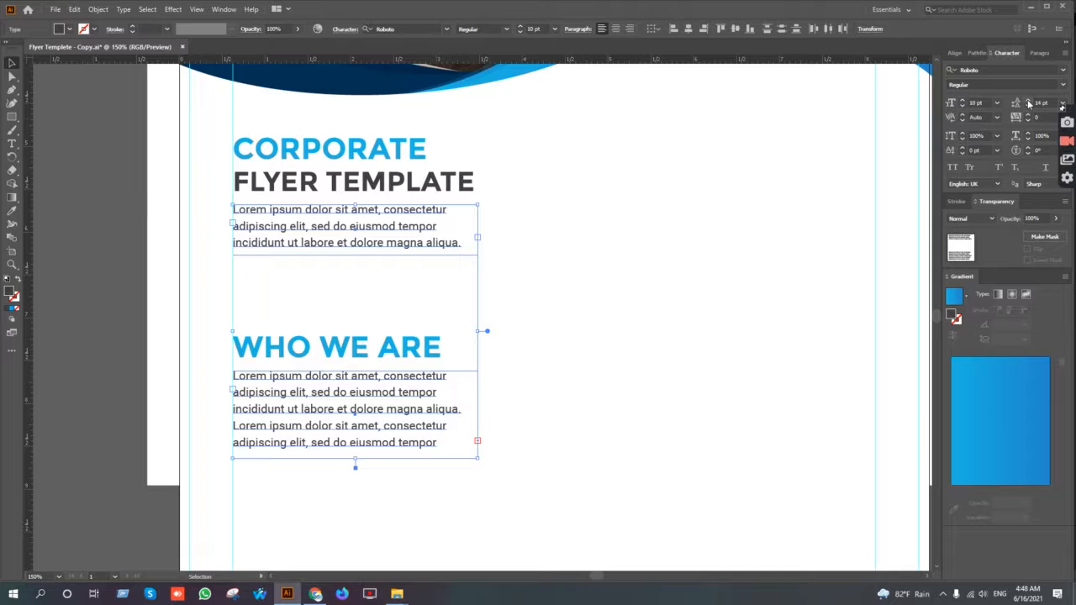
pyautogui.click(1029, 102)
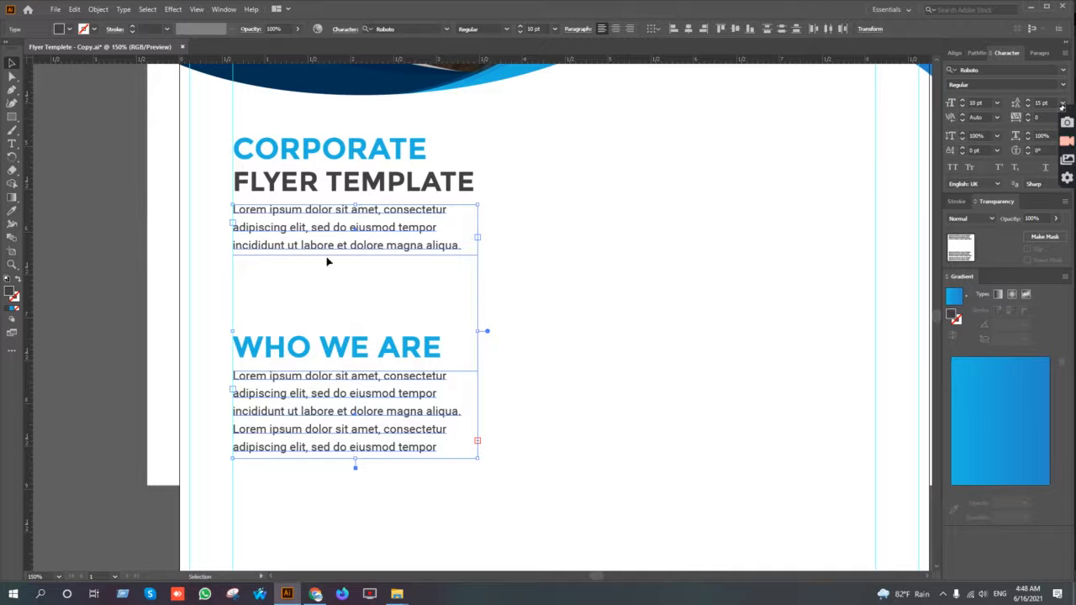
pyautogui.click(556, 230)
# Step: Extend the text frames of both paragraphs downward so the enlarged text fits completely
pyautogui.click(357, 245)
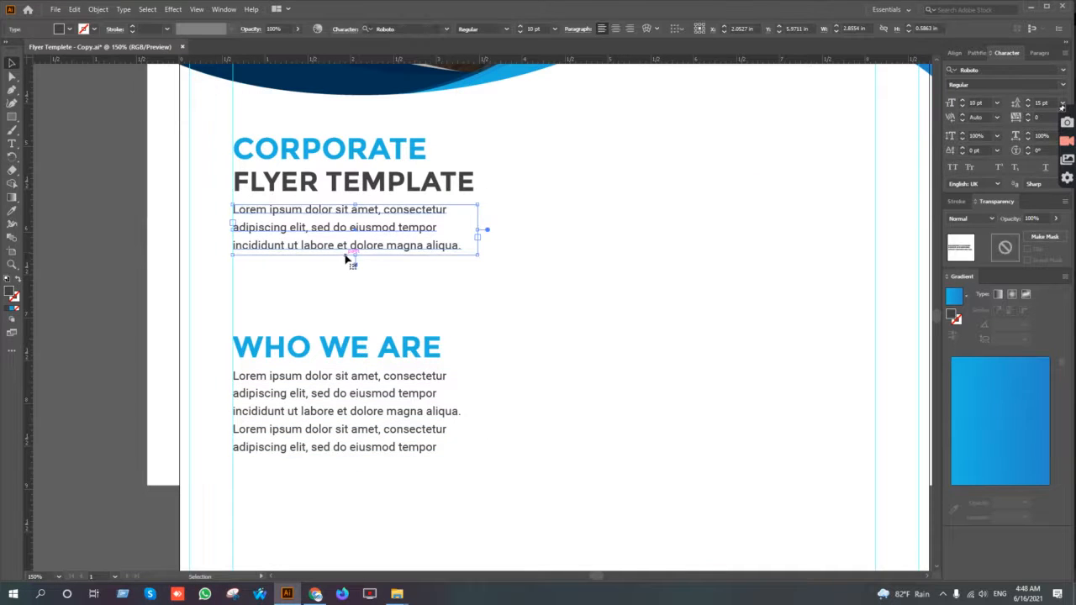
pyautogui.moveTo(355, 254)
pyautogui.mouseDown()
pyautogui.moveTo(356, 280)
pyautogui.moveTo(356, 262)
pyautogui.mouseUp()
pyautogui.click(359, 424)
pyautogui.scroll(-2, 417, 379)
pyautogui.moveTo(357, 420)
pyautogui.mouseDown()
pyautogui.moveTo(361, 456)
pyautogui.moveTo(364, 435)
pyautogui.mouseUp()
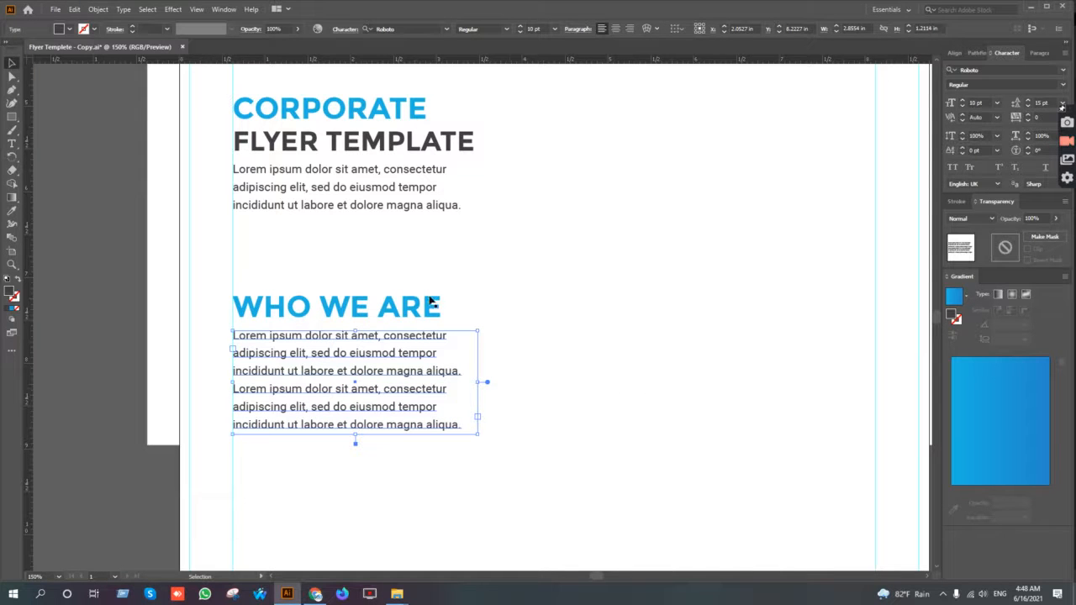
# Step: Widen the text frames of both Lorem ipsum paragraphs together so their lines hold more words
pyautogui.keyDown('shift'); pyautogui.click(434, 210); pyautogui.keyUp('shift')
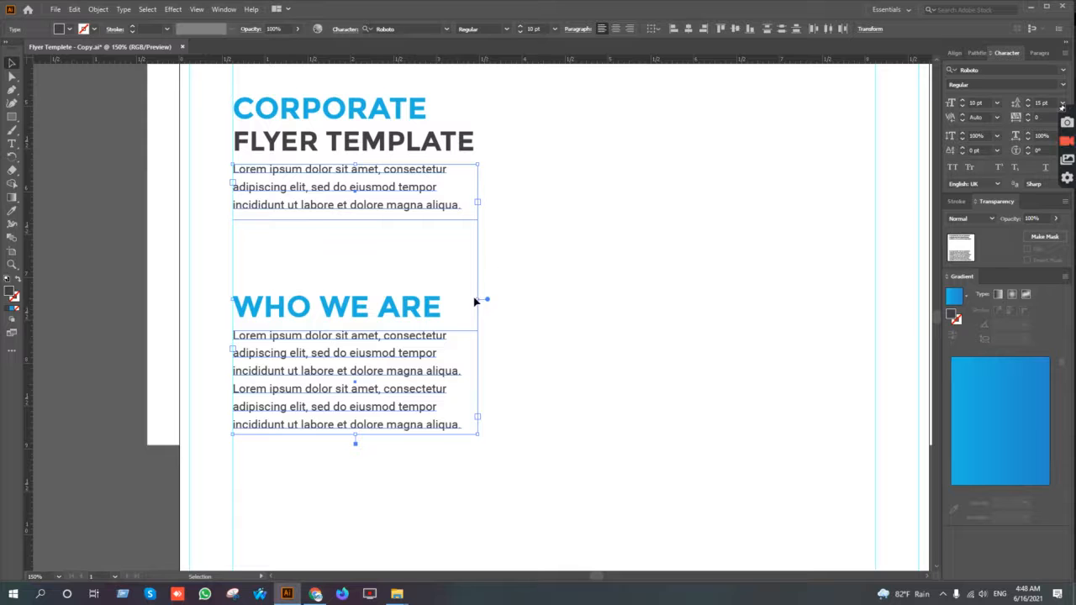
pyautogui.moveTo(477, 300); pyautogui.dragTo(511, 298)
pyautogui.click(569, 365)
pyautogui.scroll(-2, 569, 365)
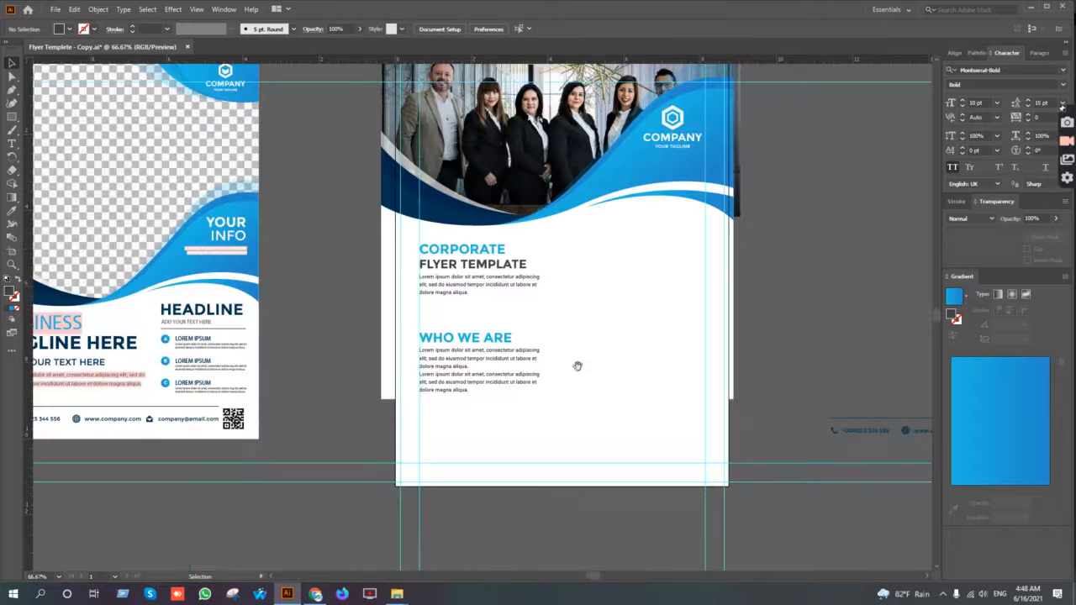
pyautogui.moveTo(577, 365); pyautogui.dragTo(552, 352)
# Step: Nudge the two Lorem ipsum paragraphs down slightly from the headings above them
pyautogui.click(442, 274)
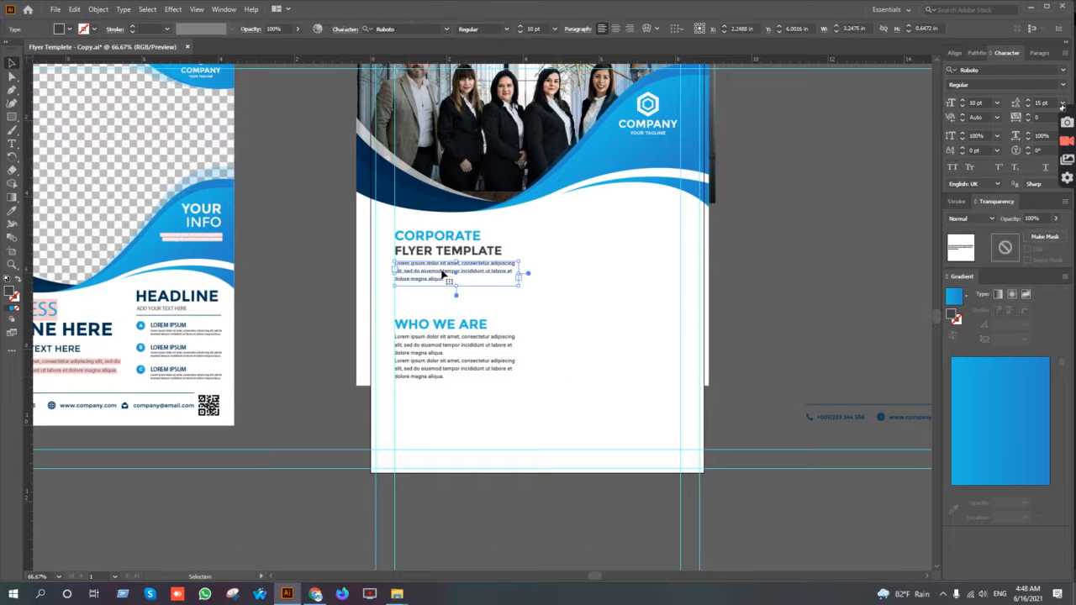
pyautogui.click(423, 370)
pyautogui.click(567, 362)
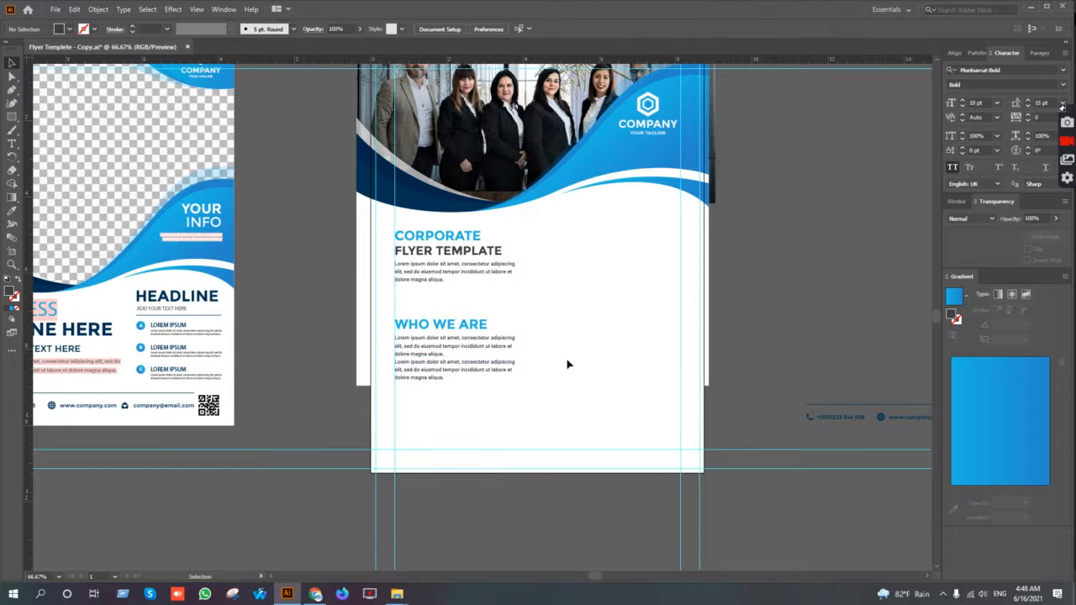
pyautogui.scroll(-1, 567, 364)
pyautogui.moveTo(567, 364); pyautogui.dragTo(488, 365)
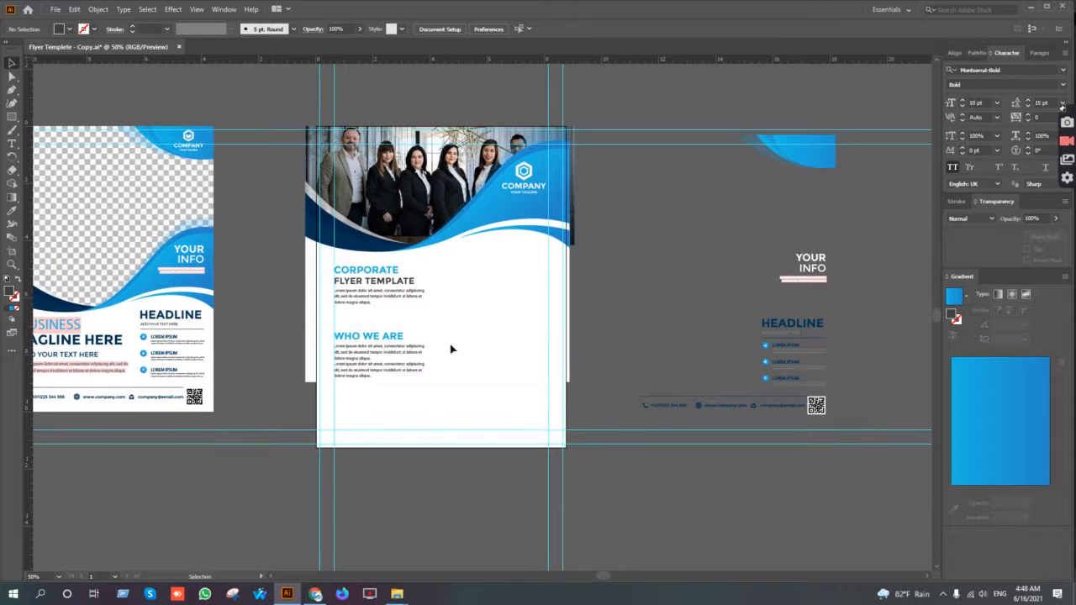
pyautogui.scroll(2, 374, 302)
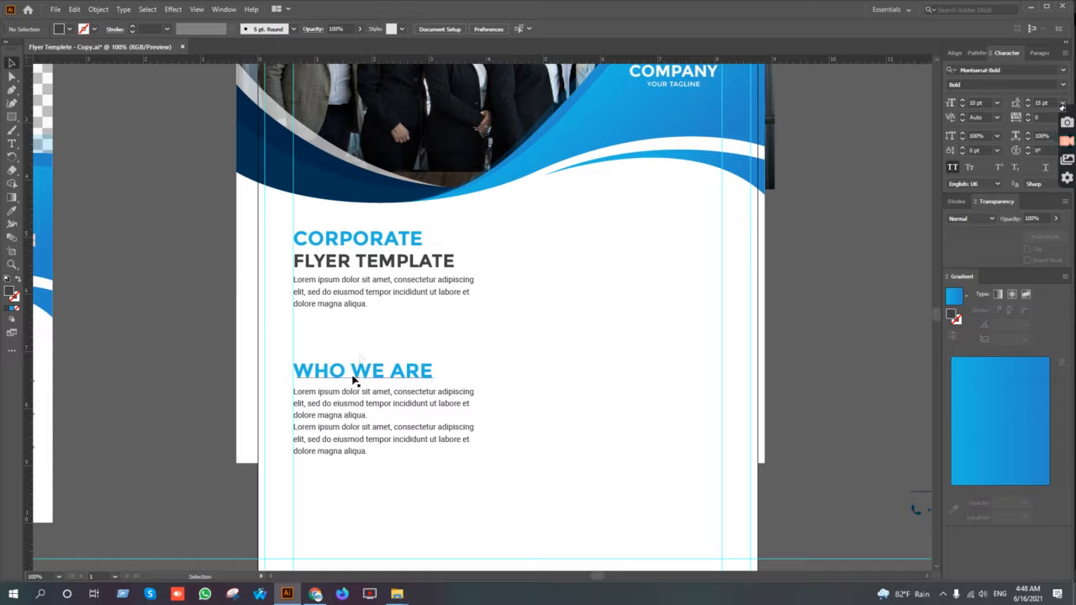
# Step: Group the WHO WE ARE heading with its paragraph and move the block up slightly toward the CORPORATE block
pyautogui.click(376, 426)
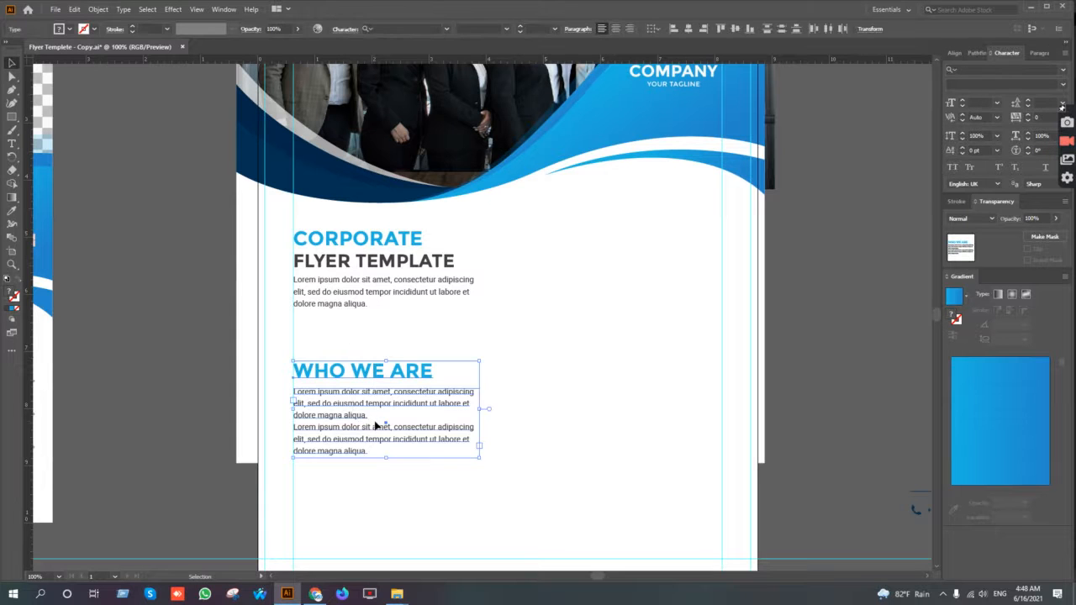
pyautogui.moveTo(376, 426); pyautogui.dragTo(379, 418)
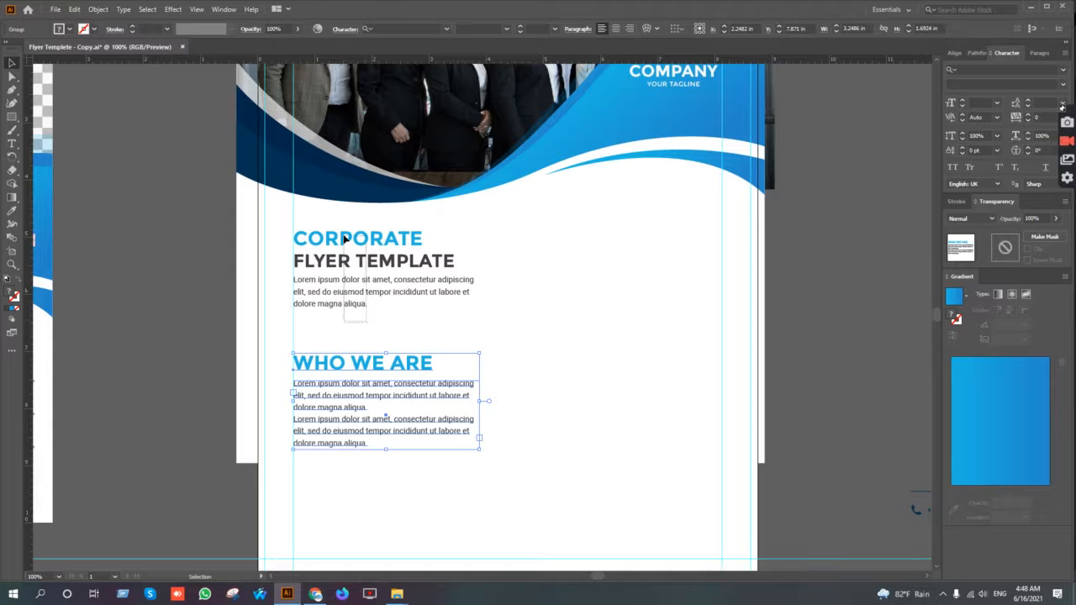
pyautogui.click(350, 298)
pyautogui.click(504, 354)
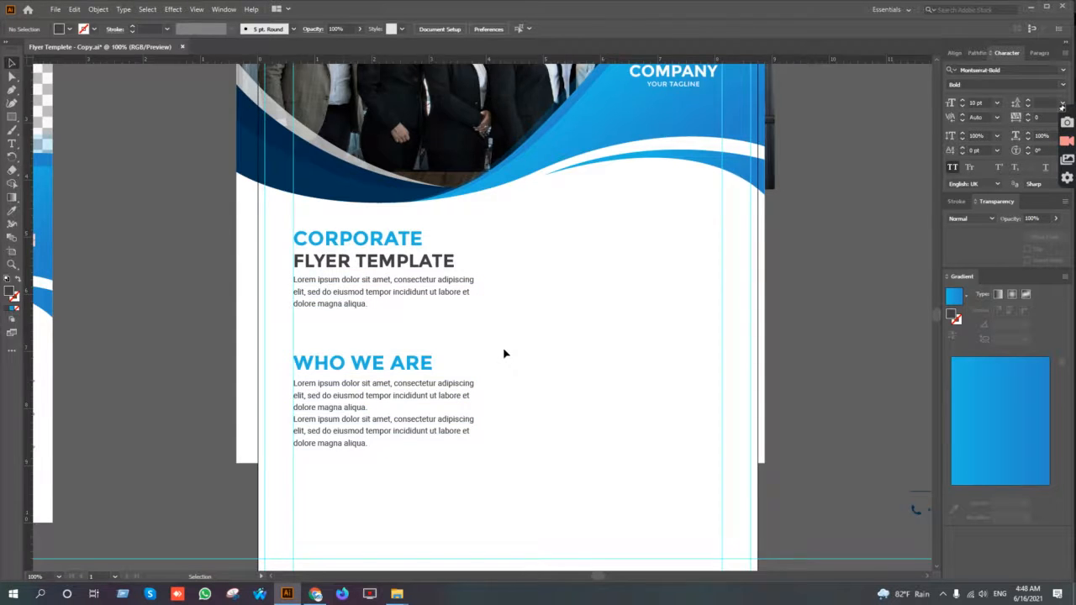
# Step: Replace the HEADLINE text beside the flyer, above the A, B, C list, with OUR SERVICES
pyautogui.hotkey('ctrl', '-')
pyautogui.moveTo(564, 353); pyautogui.dragTo(439, 379)
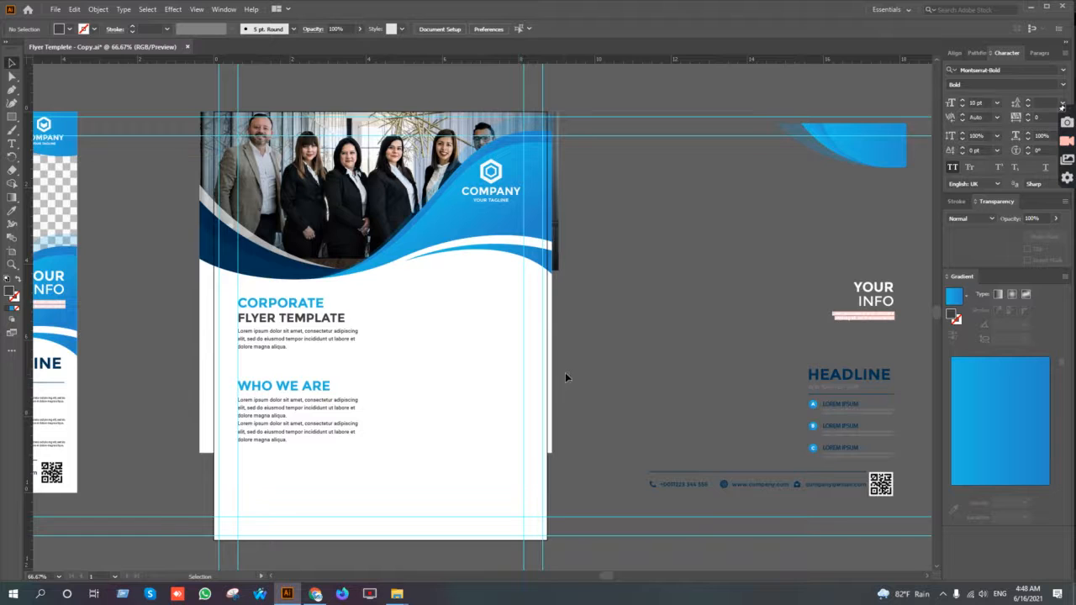
pyautogui.moveTo(687, 396); pyautogui.dragTo(609, 331)
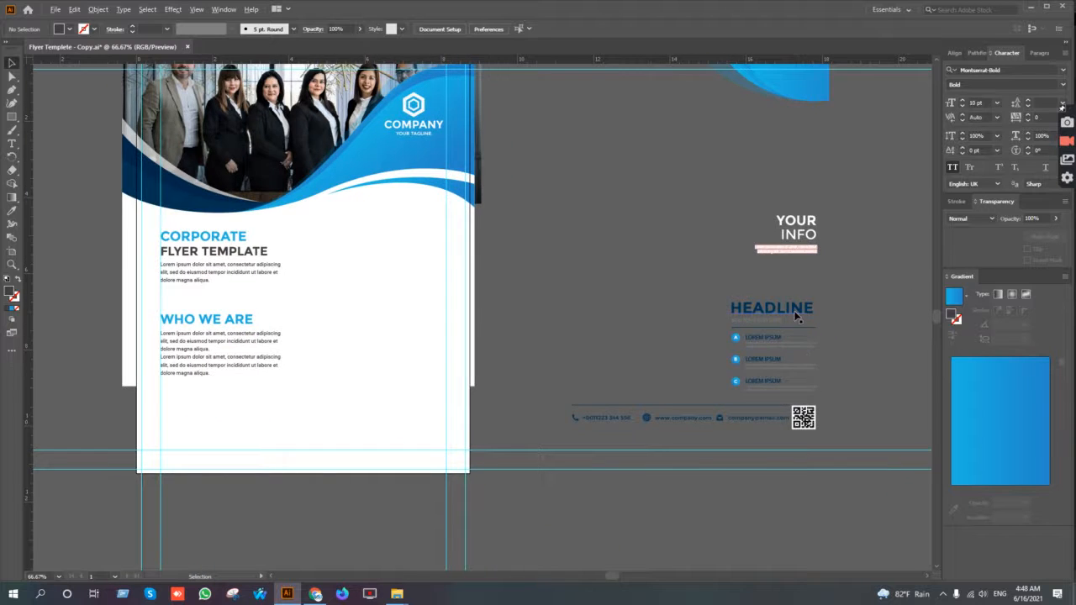
pyautogui.scroll(3, 796, 314)
pyautogui.moveTo(841, 293); pyautogui.dragTo(557, 283)
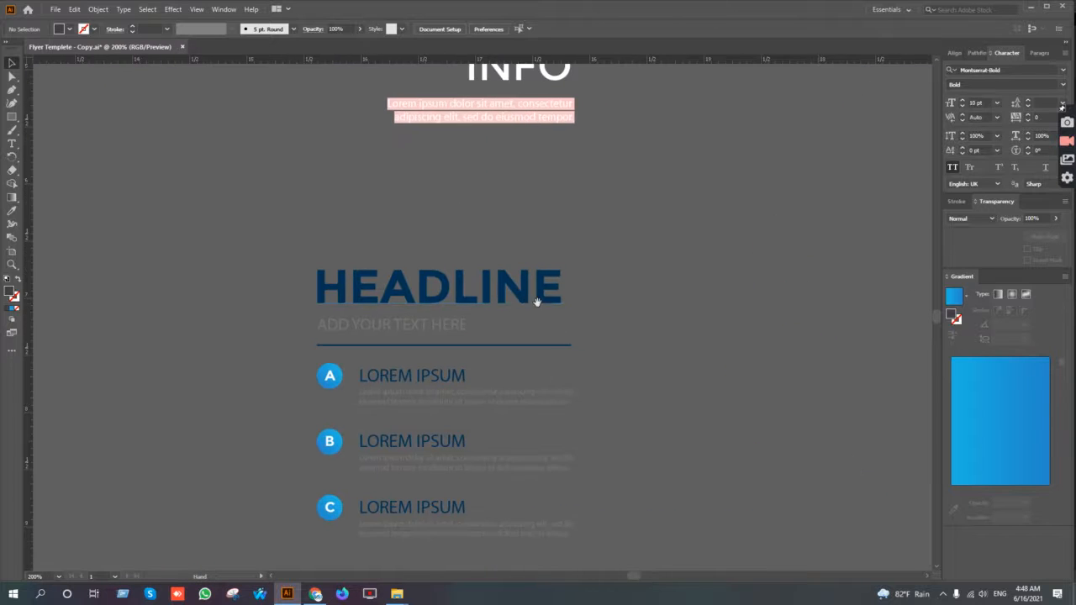
pyautogui.click(13, 145)
pyautogui.click(407, 284)
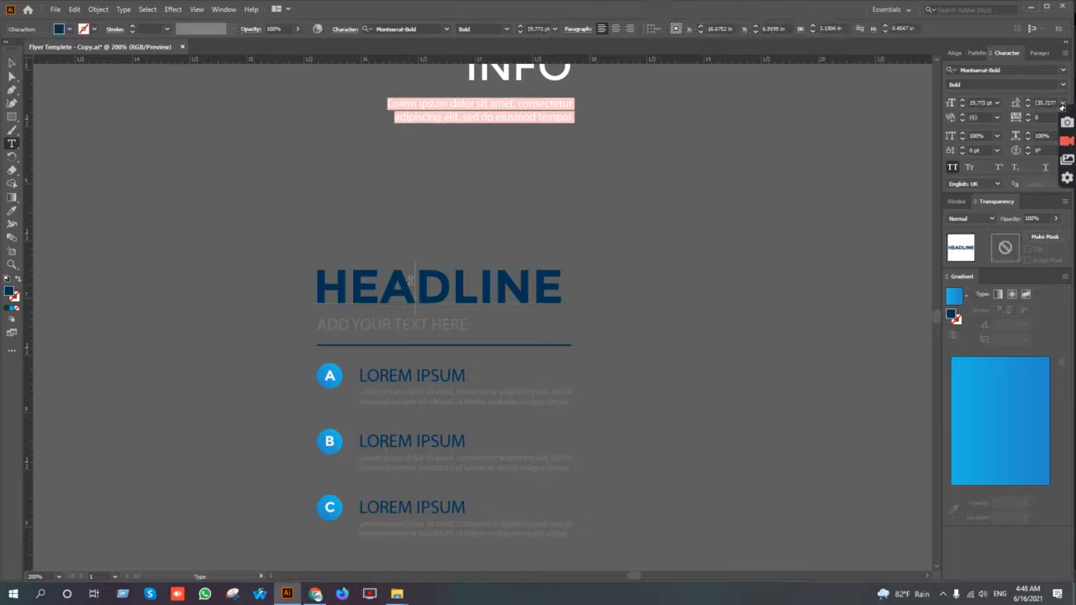
pyautogui.doubleClick(410, 281)
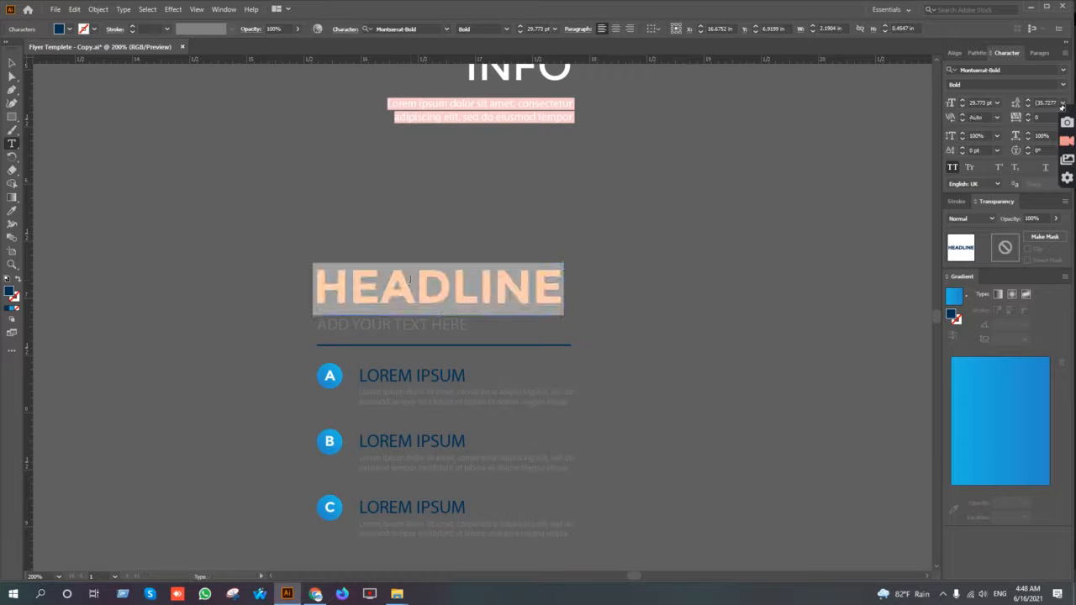
pyautogui.write('P')
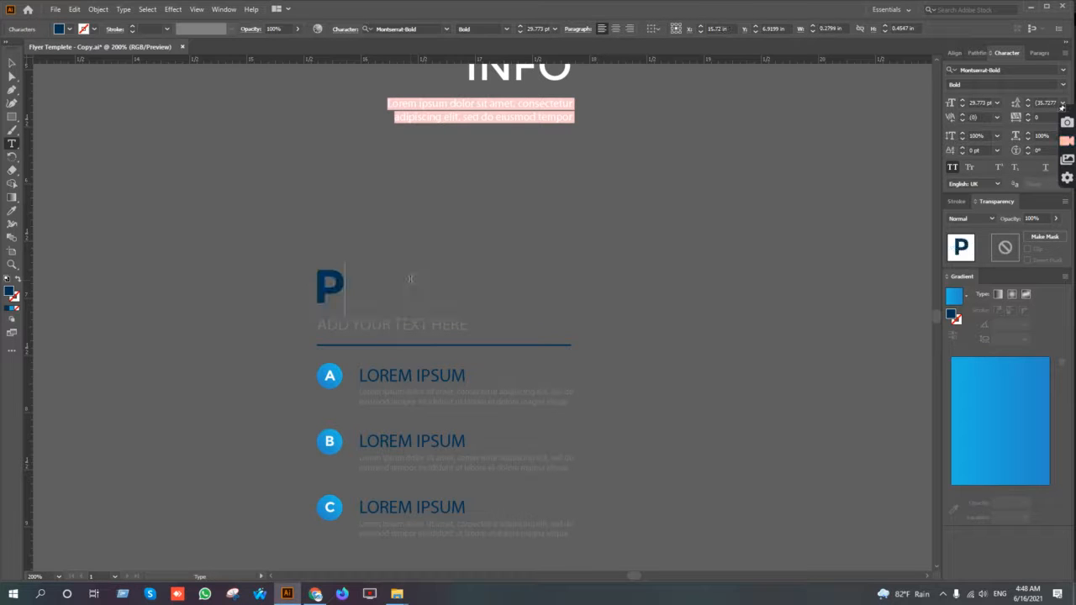
pyautogui.write('UR')
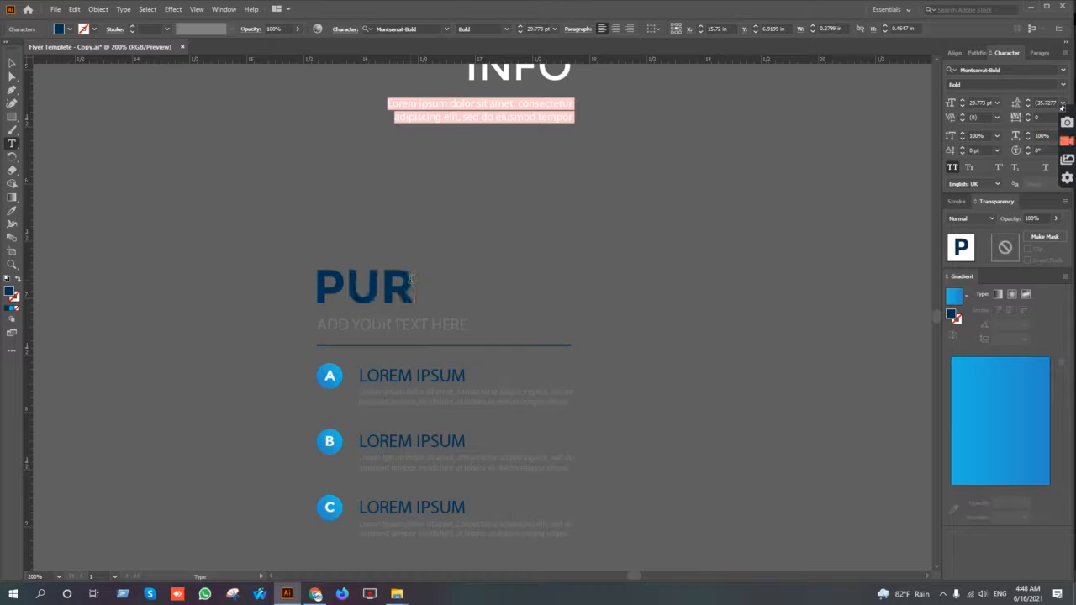
pyautogui.press('BackSpace')
pyautogui.press('BackSpace')
pyautogui.press('BackSpace')
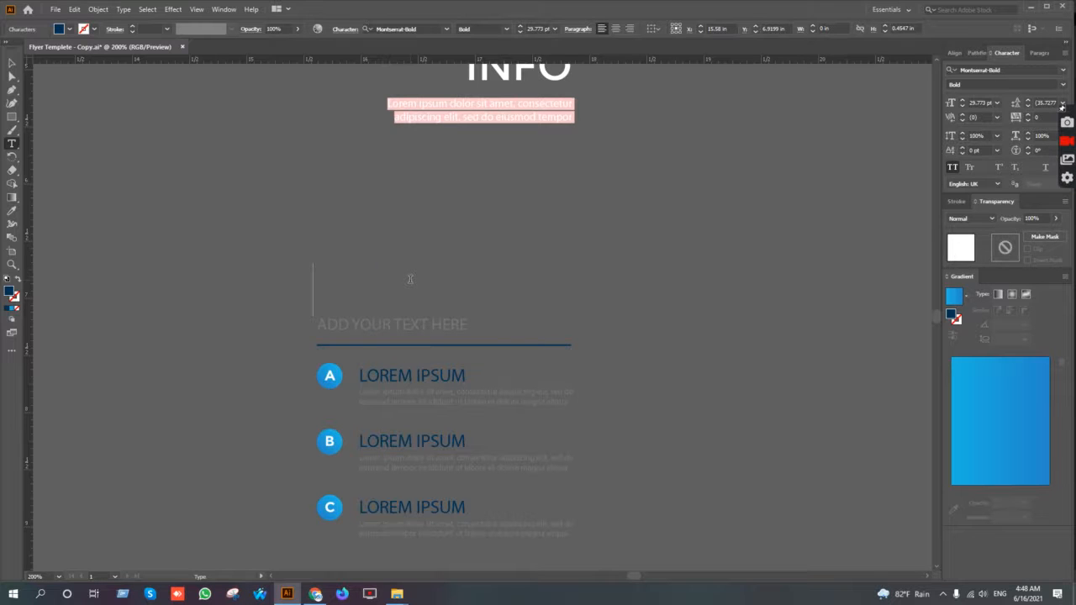
pyautogui.write('OUR')
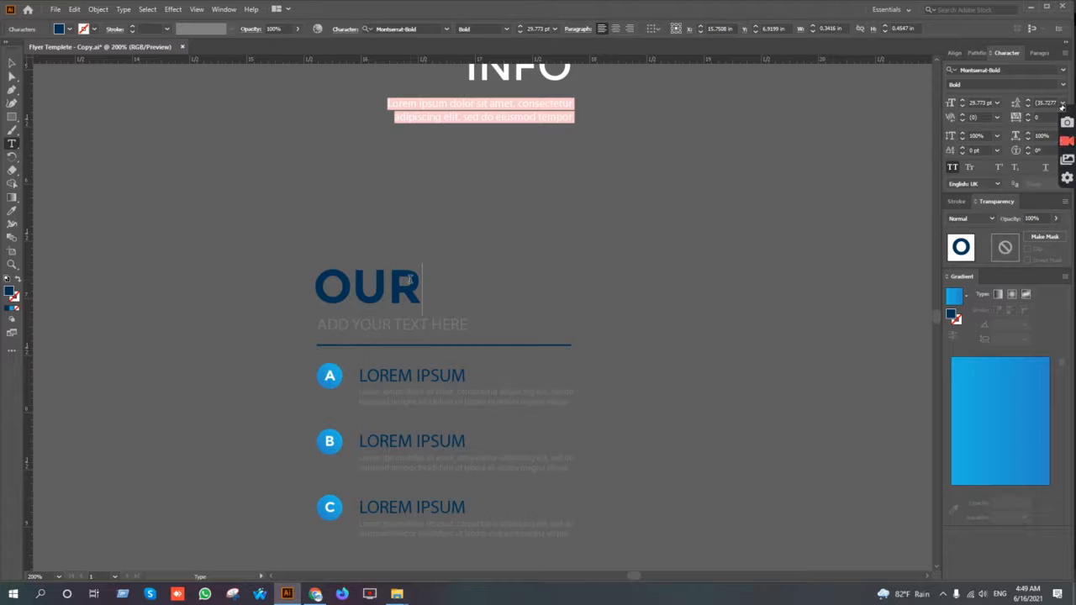
pyautogui.write(' SERV')
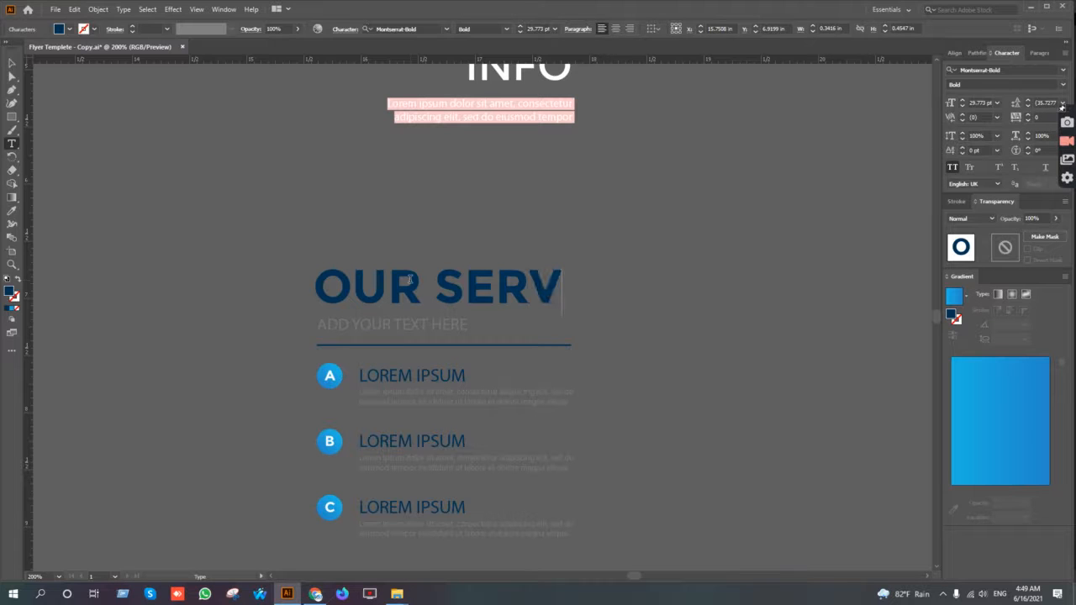
pyautogui.write('ICES')
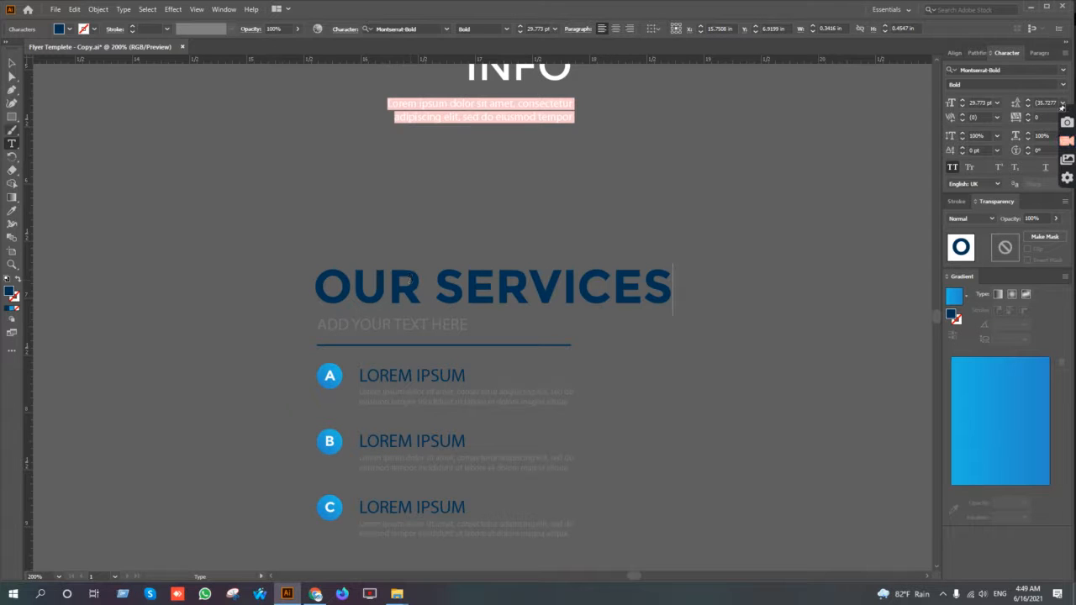
pyautogui.click(12, 63)
# Step: Match the OUR SERVICES heading to the blue WHO WE ARE heading's text style with the Eyedropper
pyautogui.keyDown('alt'); pyautogui.scroll(-3, 380, 238); pyautogui.keyUp('alt')
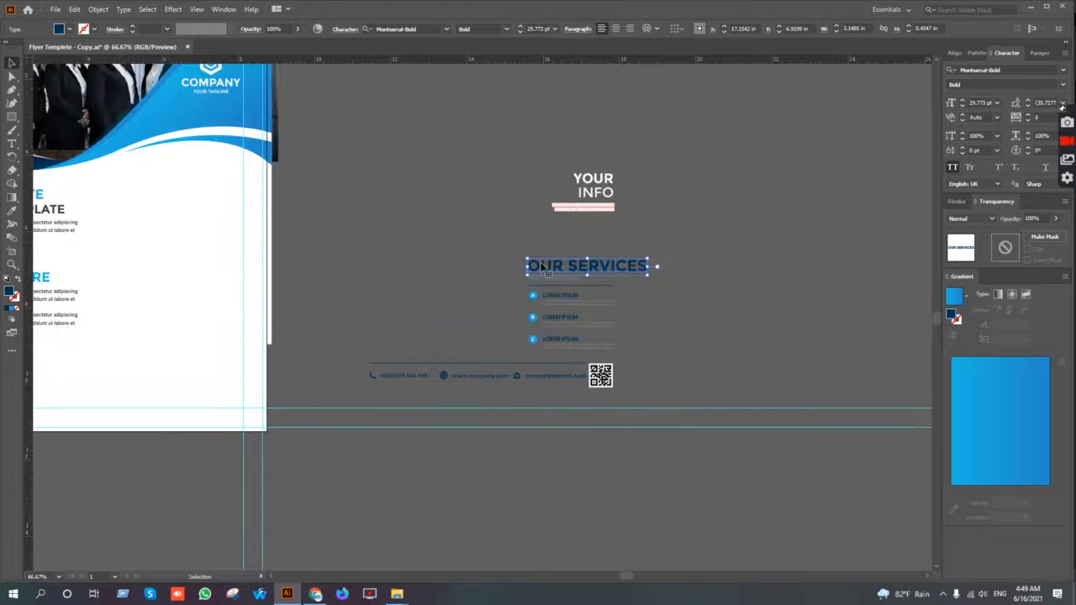
pyautogui.press('i')
pyautogui.moveTo(103, 281); pyautogui.dragTo(210, 274)
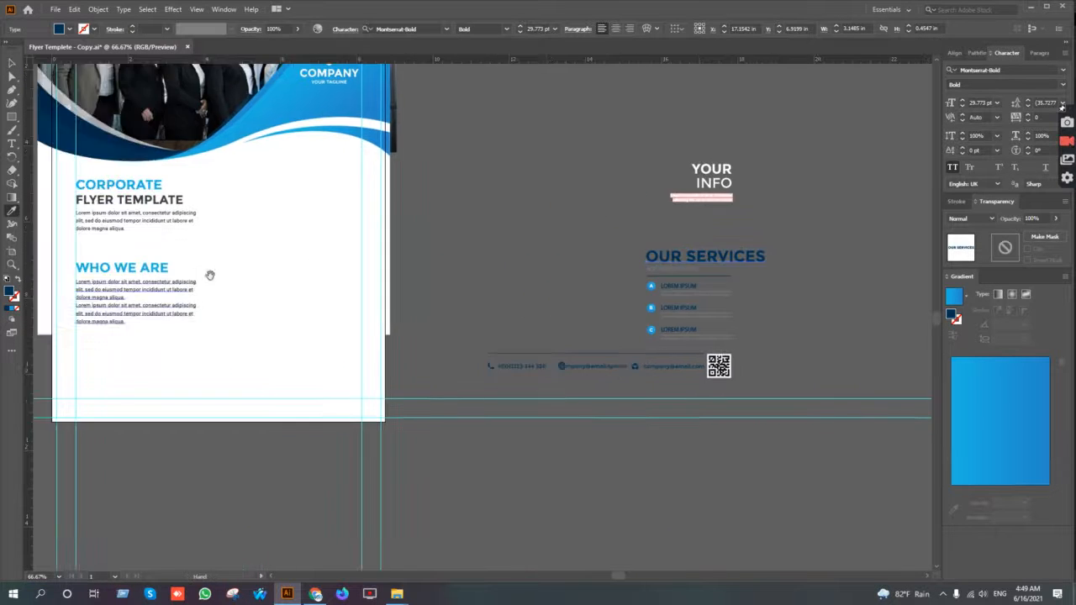
pyautogui.click(156, 268)
pyautogui.press('v')
pyautogui.click(478, 223)
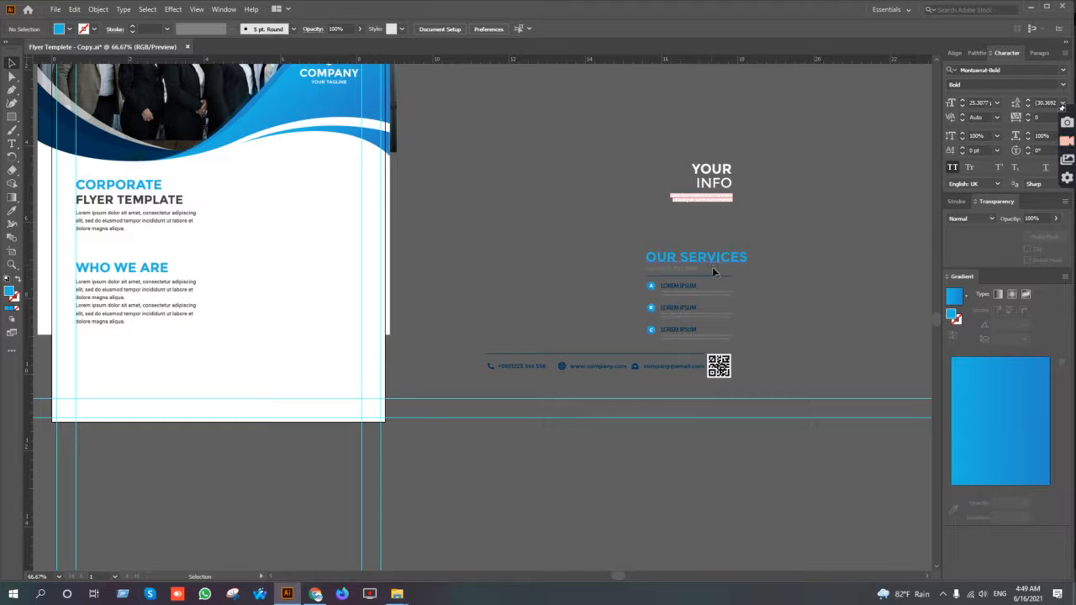
# Step: Move the OUR SERVICES heading and its A, B, C list close to the flyer and ungroup them
pyautogui.moveTo(716, 257); pyautogui.dragTo(551, 192)
pyautogui.rightClick(448, 191)
pyautogui.click(484, 285)
pyautogui.click(620, 242)
pyautogui.scroll(2, 377, 221)
pyautogui.hscroll(-3, 531, 262)
pyautogui.scroll(-1, 733, 317)
pyautogui.scroll(1, 697, 290)
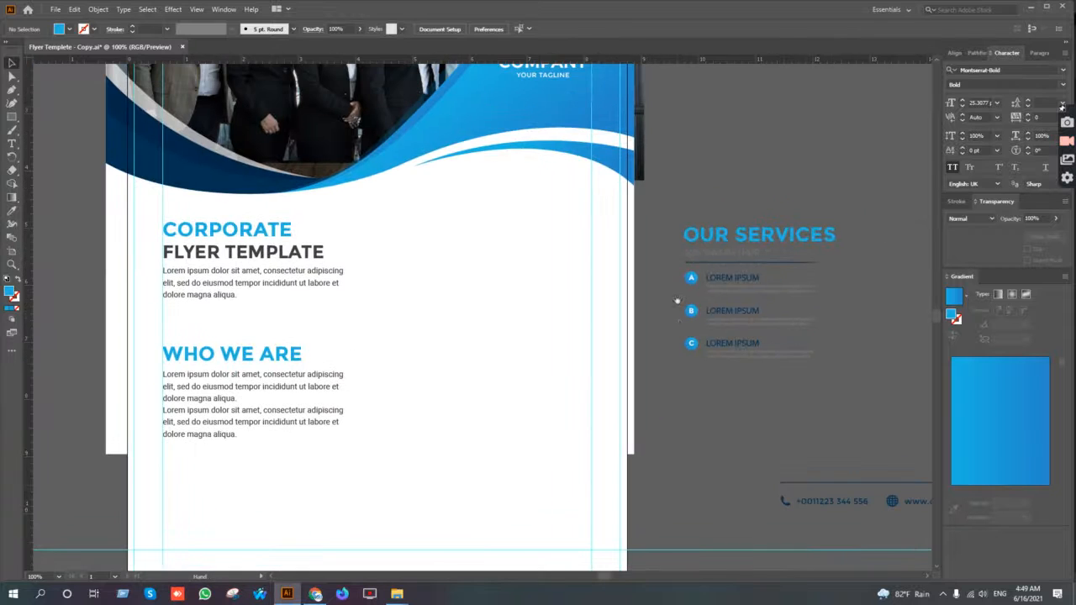
# Step: Place the OUR SERVICES heading on the flyer's right half, roughly level with the CORPORATE heading
pyautogui.click(757, 232)
pyautogui.moveTo(802, 233); pyautogui.dragTo(542, 224)
pyautogui.scroll(-1, 460, 275)
pyautogui.scroll(-1, 468, 274)
pyautogui.moveTo(477, 281); pyautogui.dragTo(447, 244)
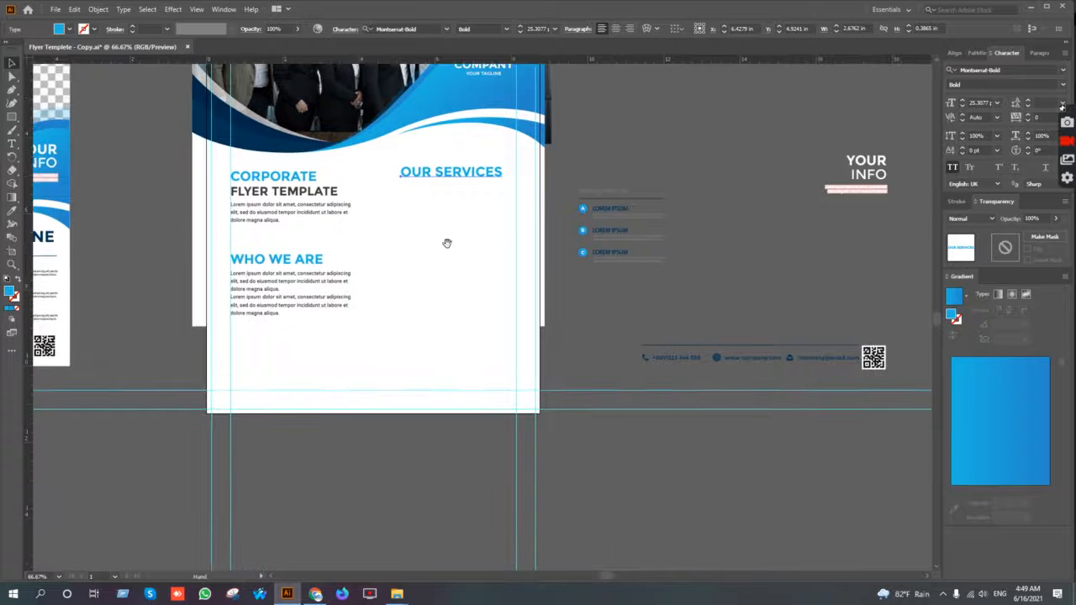
# Step: Draw a vertical blue rectangle about 0.43 by 3.81 in between the two text columns
pyautogui.moveTo(10, 123); pyautogui.dragTo(38, 121)
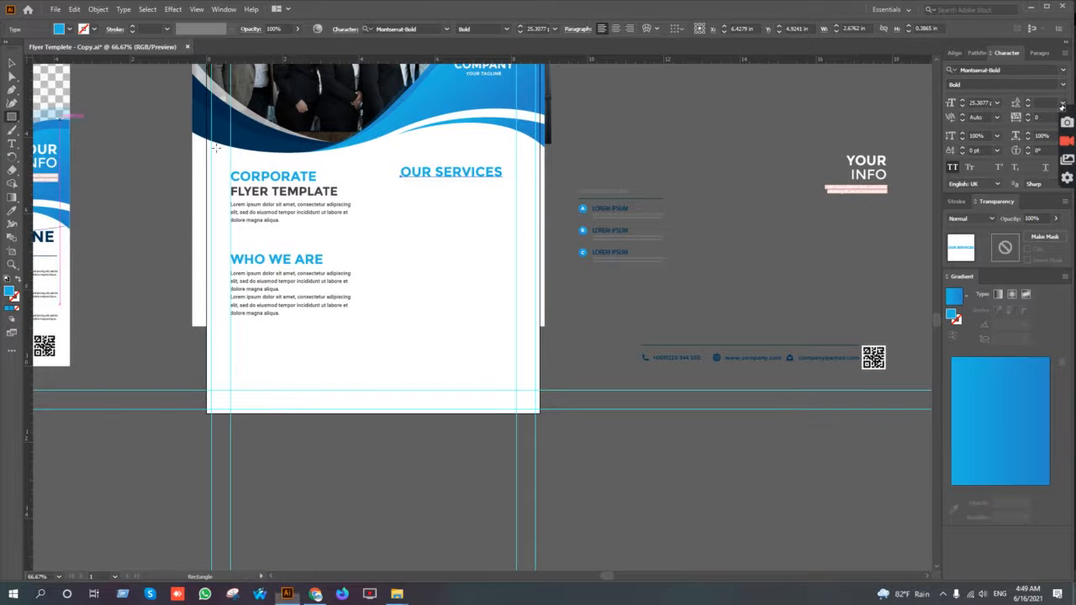
pyautogui.moveTo(367, 184); pyautogui.dragTo(386, 330)
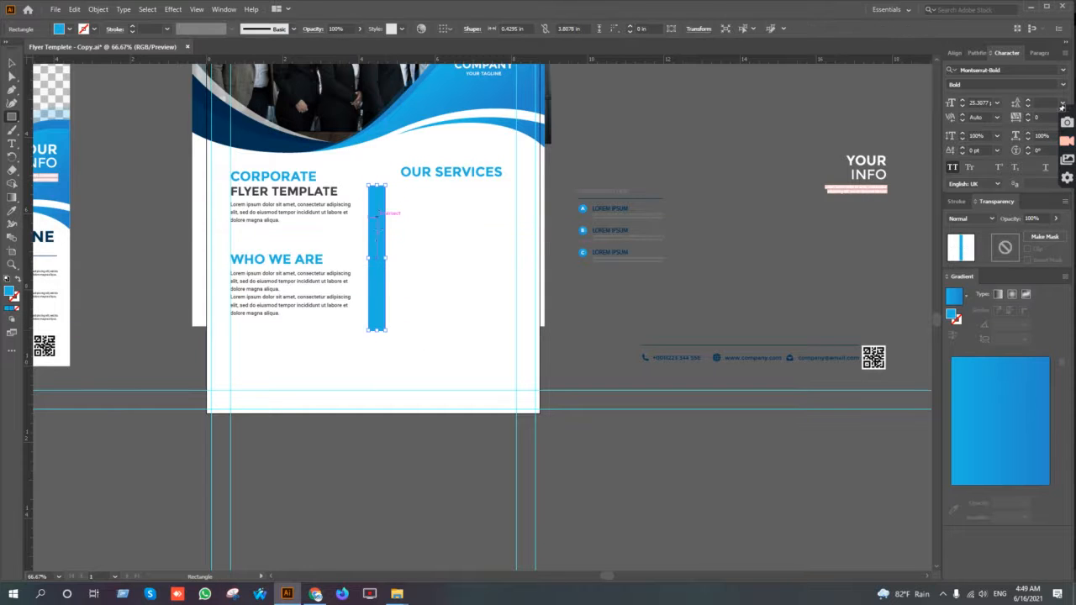
pyautogui.press('v')
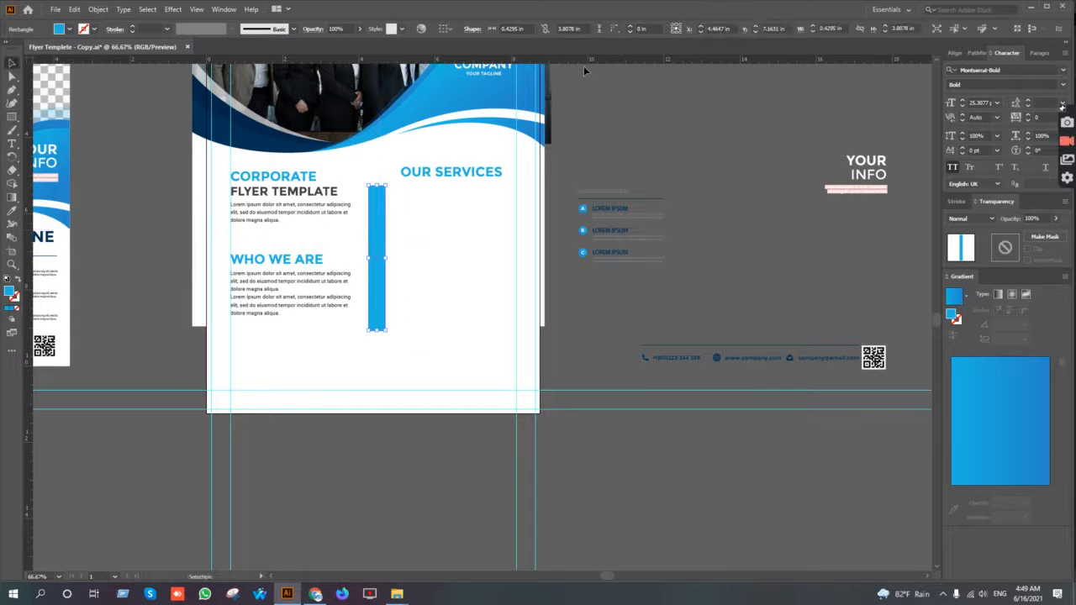
# Step: Center the blue rectangle horizontally on the artboard and nudge it up level with the CORPORATE heading
pyautogui.click(954, 53)
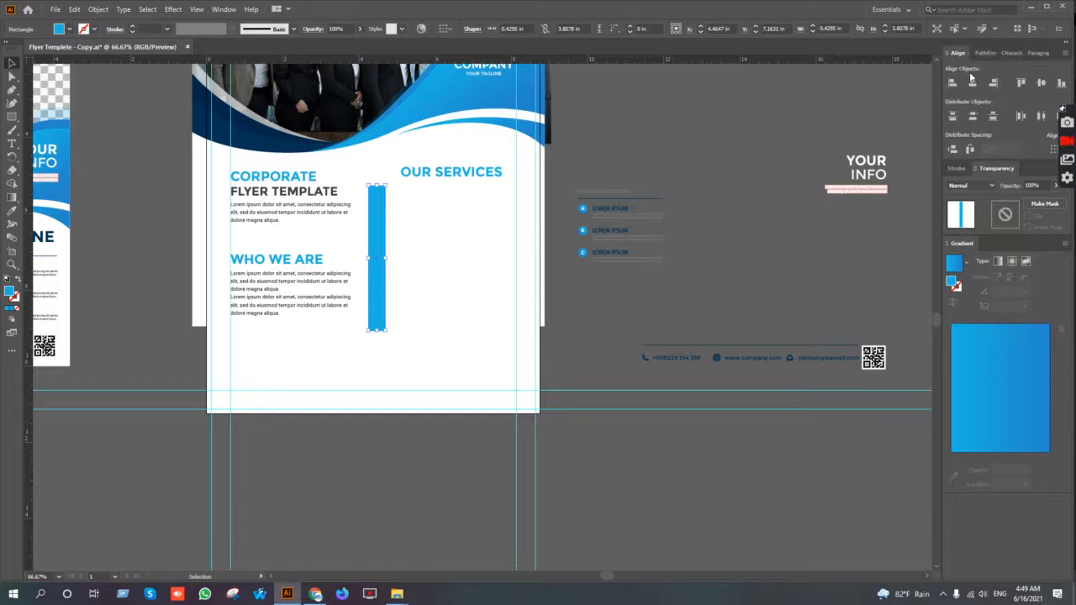
pyautogui.click(1049, 154)
pyautogui.click(1034, 187)
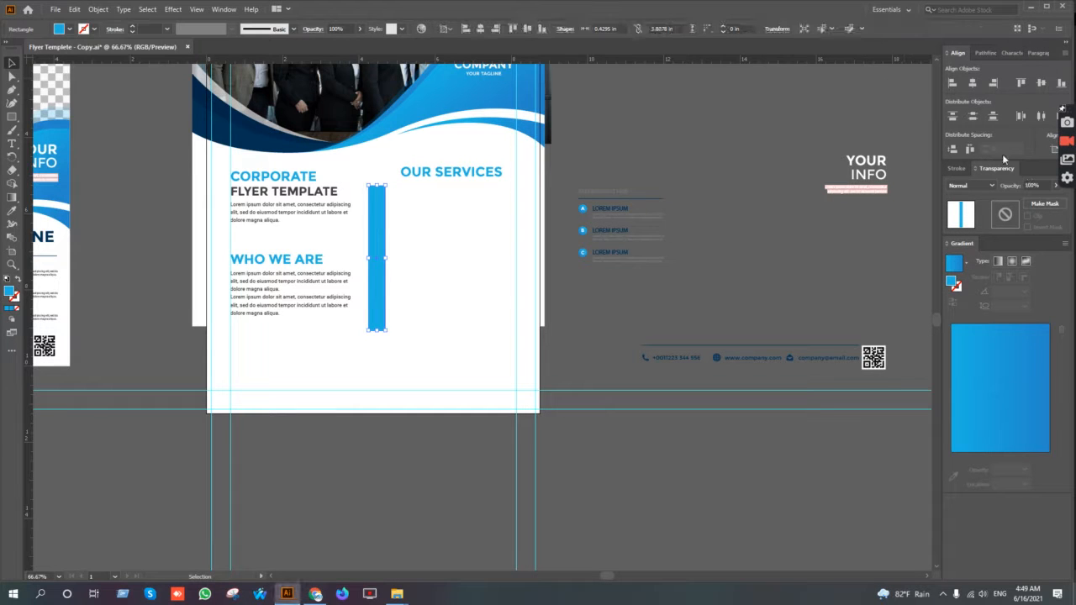
pyautogui.click(968, 84)
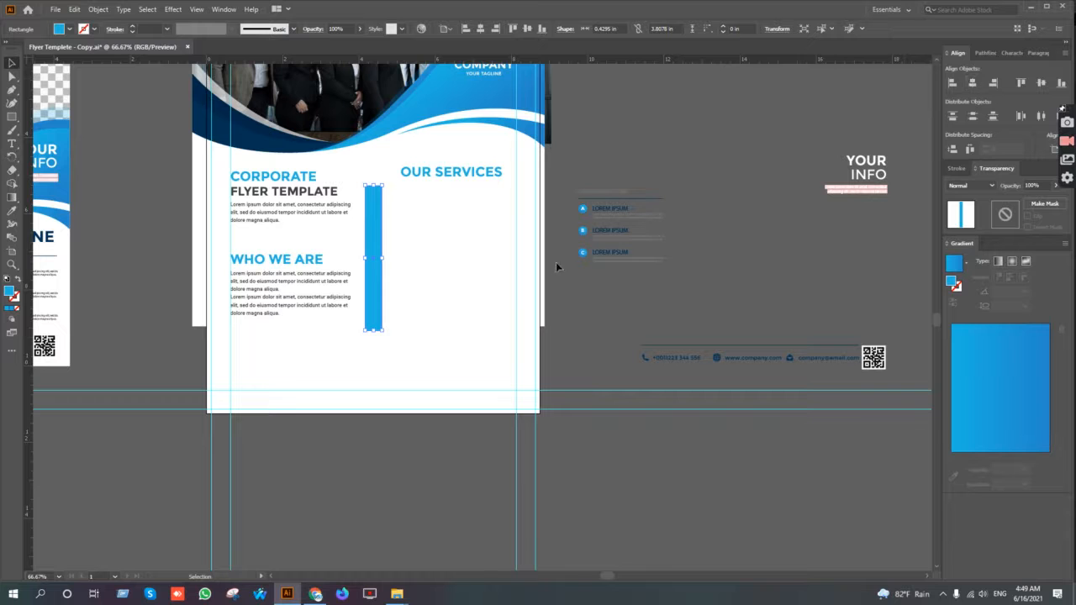
pyautogui.hotkey('shift', 'Up')
pyautogui.hotkey('shift', 'Up')
pyautogui.hotkey('shift', 'Up')
pyautogui.hotkey('shift', 'Up')
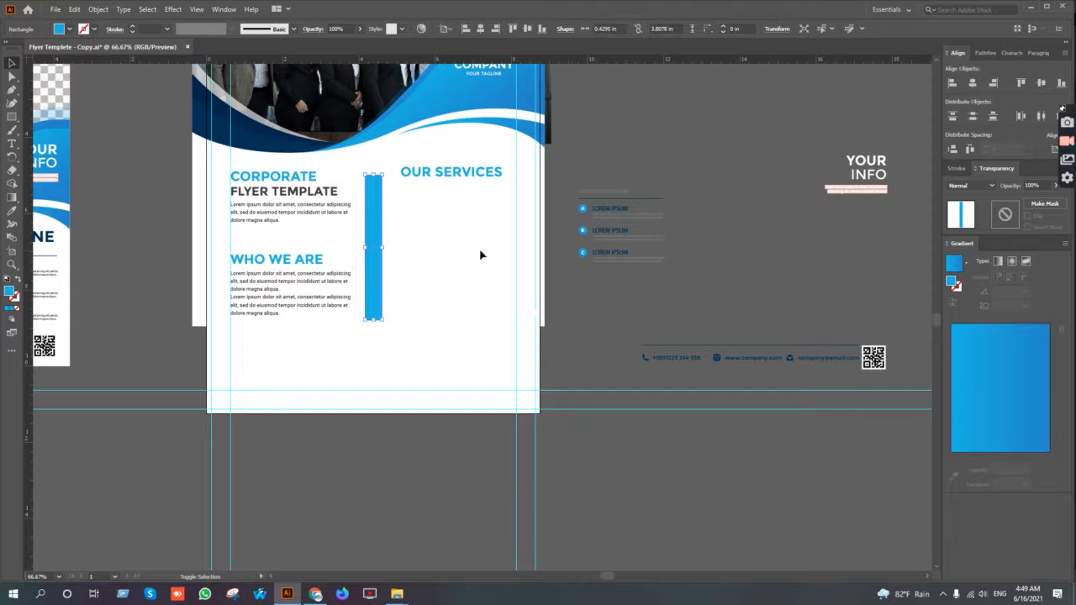
# Step: Move the OUR SERVICES heading flush against the blue rectangle's right edge, slightly lower
pyautogui.click(453, 221)
pyautogui.scroll(2, 412, 206)
pyautogui.click(317, 172)
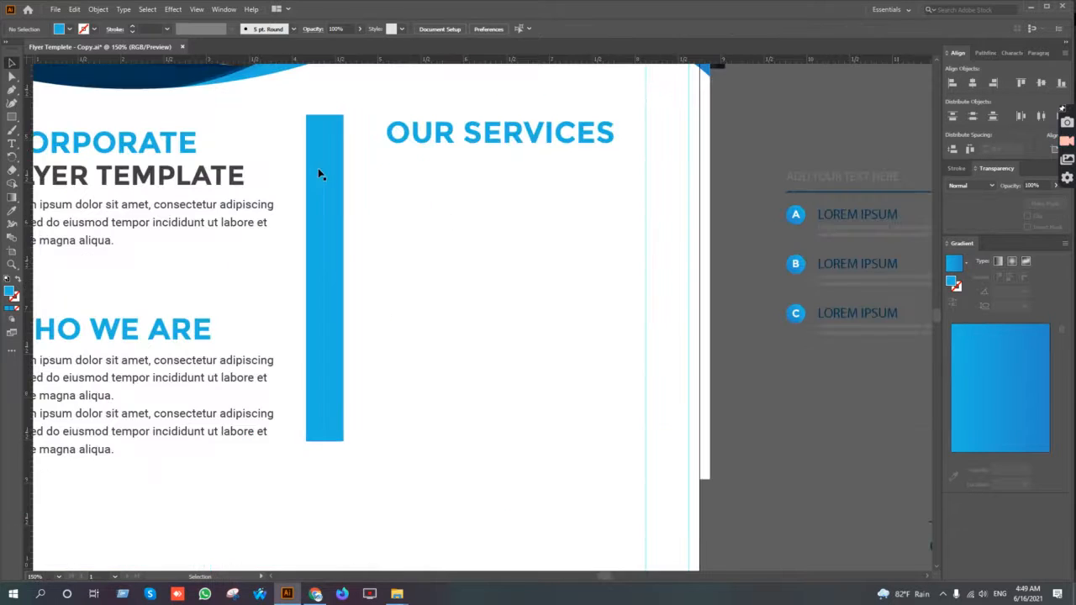
pyautogui.click(371, 152)
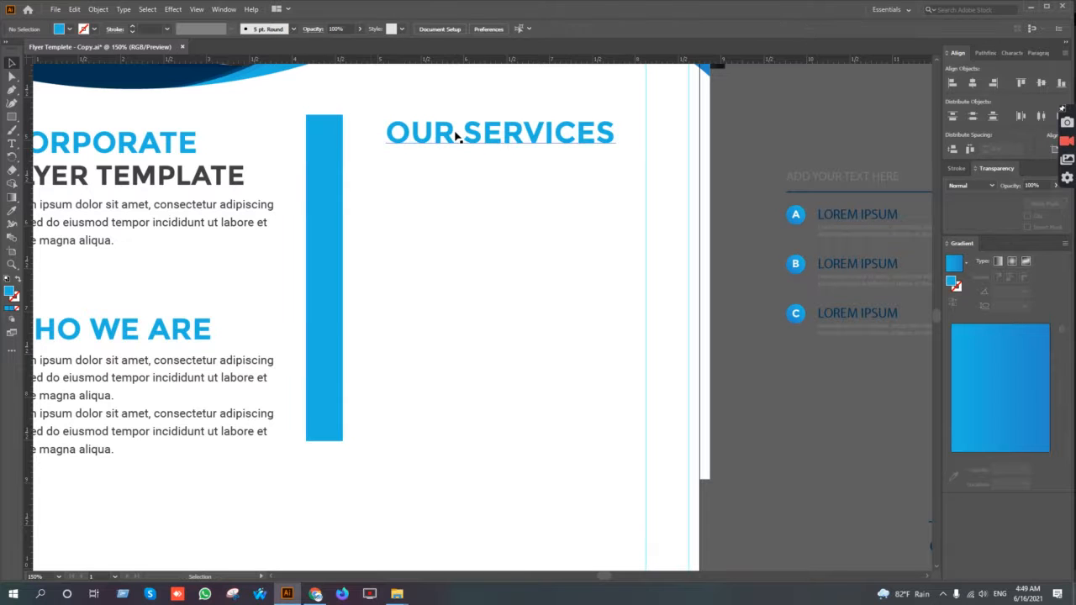
pyautogui.moveTo(442, 137); pyautogui.dragTo(400, 142)
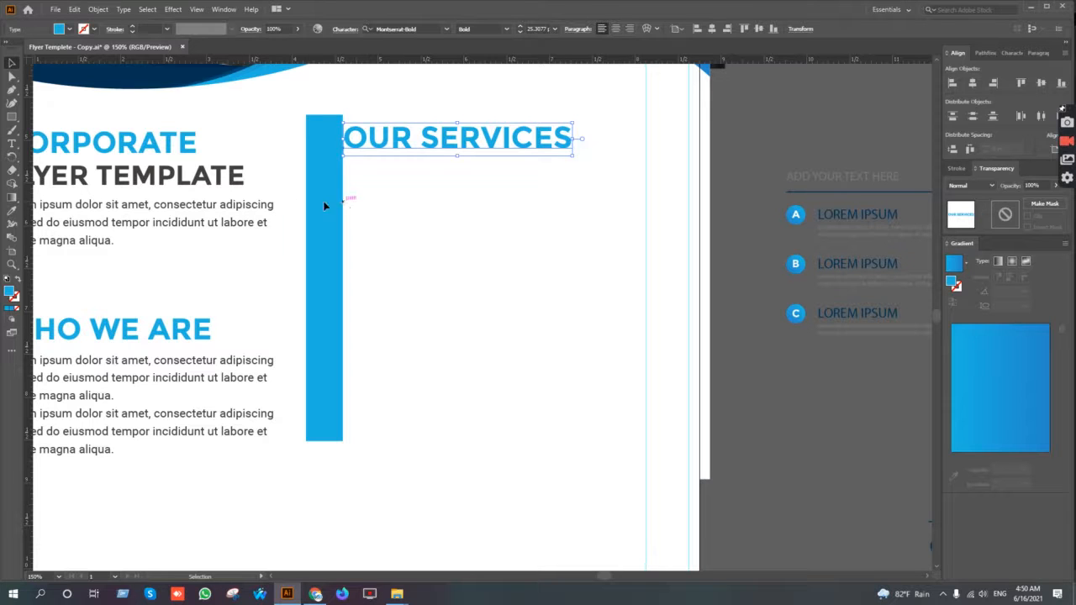
# Step: Duplicate the CORPORATE section's paragraph beneath the OUR SERVICES heading, flush with the blue rectangle, and nudge it up close to the heading
pyautogui.scroll(3, 351, 138)
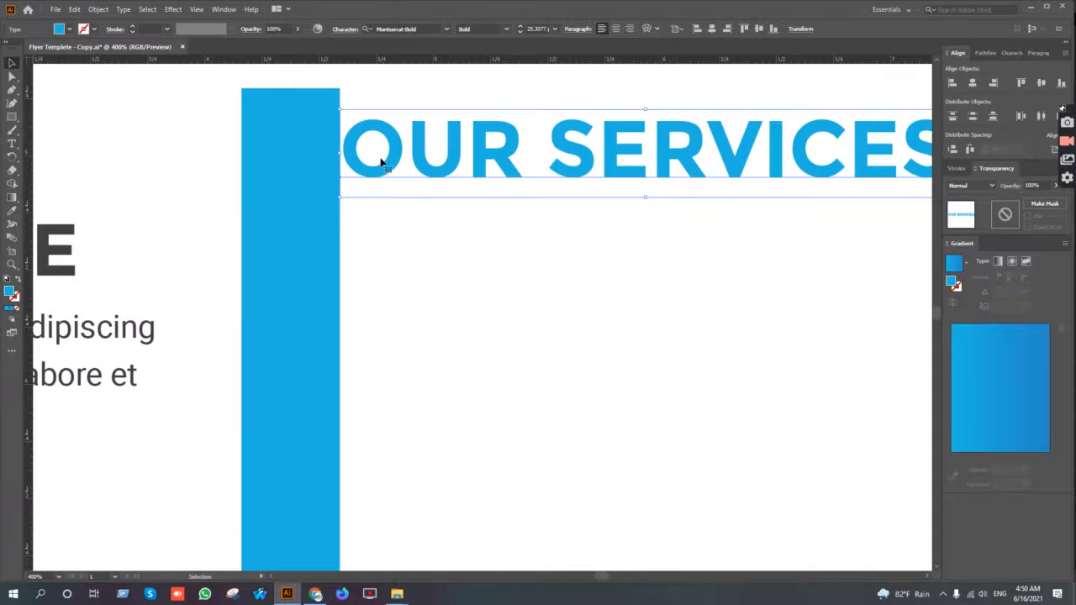
pyautogui.scroll(-3, 410, 211)
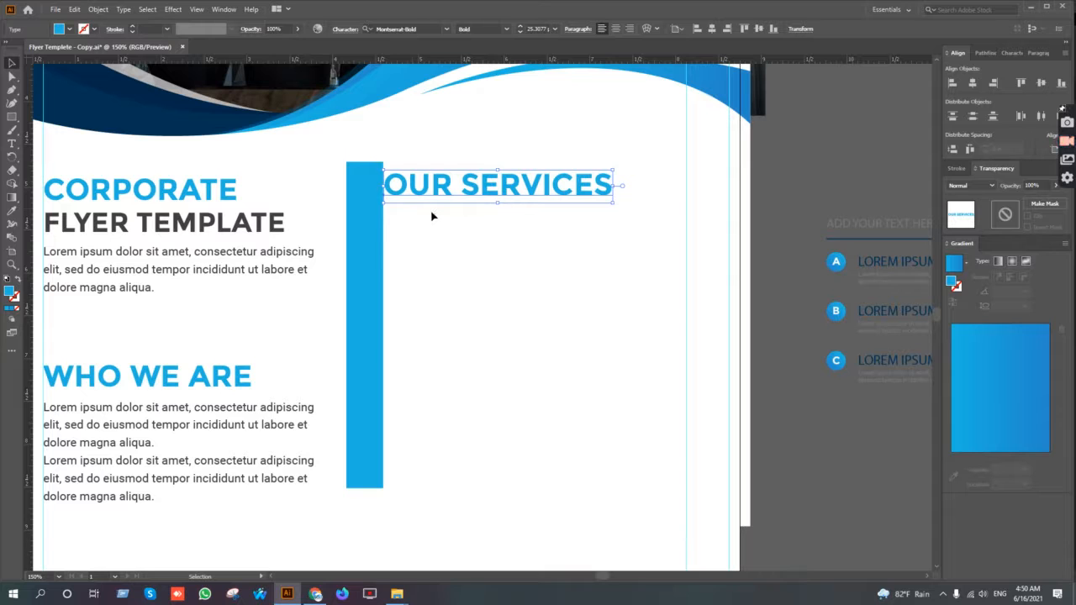
pyautogui.click(490, 231)
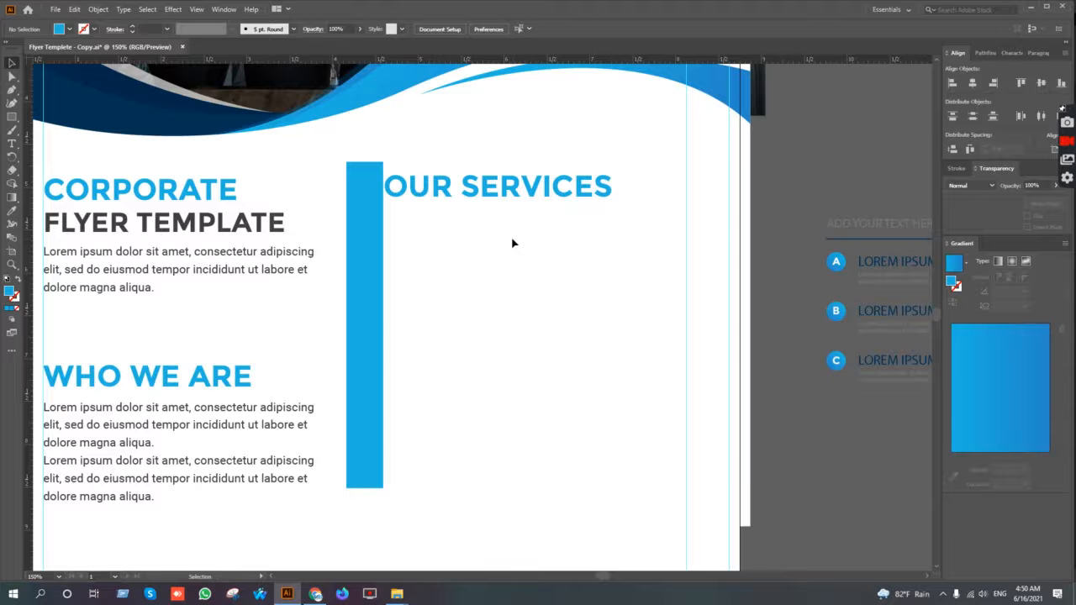
pyautogui.scroll(-1, 513, 245)
pyautogui.press('super')
pyautogui.press('super')
pyautogui.scroll(-1, 547, 277)
pyautogui.press('space')
pyautogui.moveTo(560, 291); pyautogui.dragTo(488, 269)
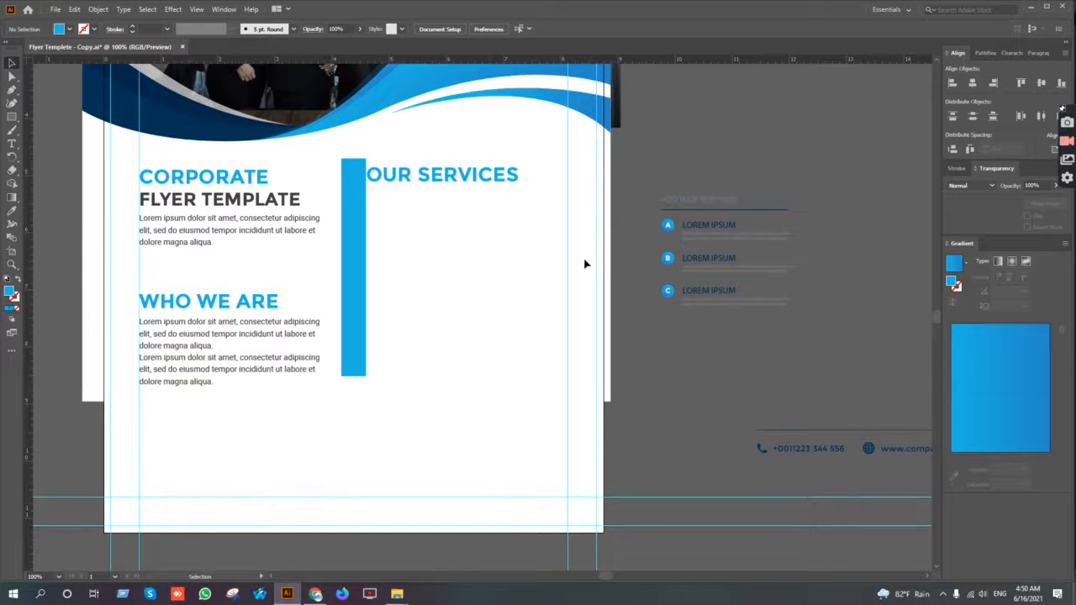
pyautogui.click(207, 236)
pyautogui.moveTo(266, 234); pyautogui.dragTo(427, 219)
pyautogui.press('Up')
pyautogui.press('Up')
pyautogui.press('Up')
pyautogui.press('Up')
pyautogui.press('Up')
pyautogui.press('Up')
pyautogui.press('Up')
pyautogui.press('Up')
pyautogui.press('Up')
pyautogui.press('Up')
pyautogui.press('Up')
pyautogui.press('Up')
pyautogui.press('Up')
pyautogui.press('Up')
pyautogui.press('Up')
pyautogui.press('Up')
pyautogui.press('Up')
pyautogui.press('Up')
pyautogui.press('Up')
pyautogui.press('Up')
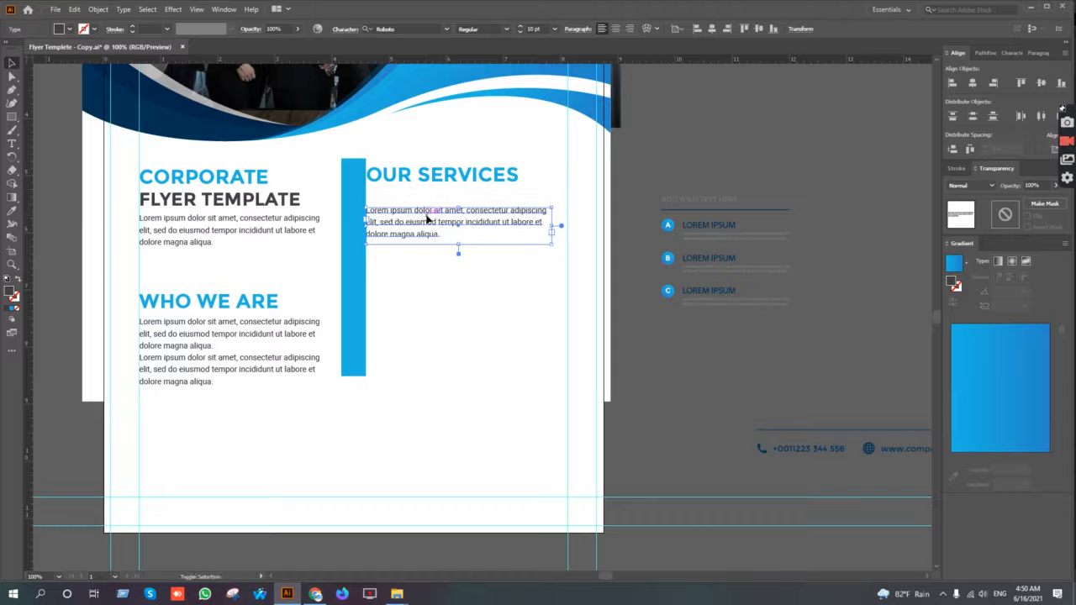
pyautogui.press('Up')
pyautogui.press('Up')
pyautogui.press('Up')
pyautogui.press('Up')
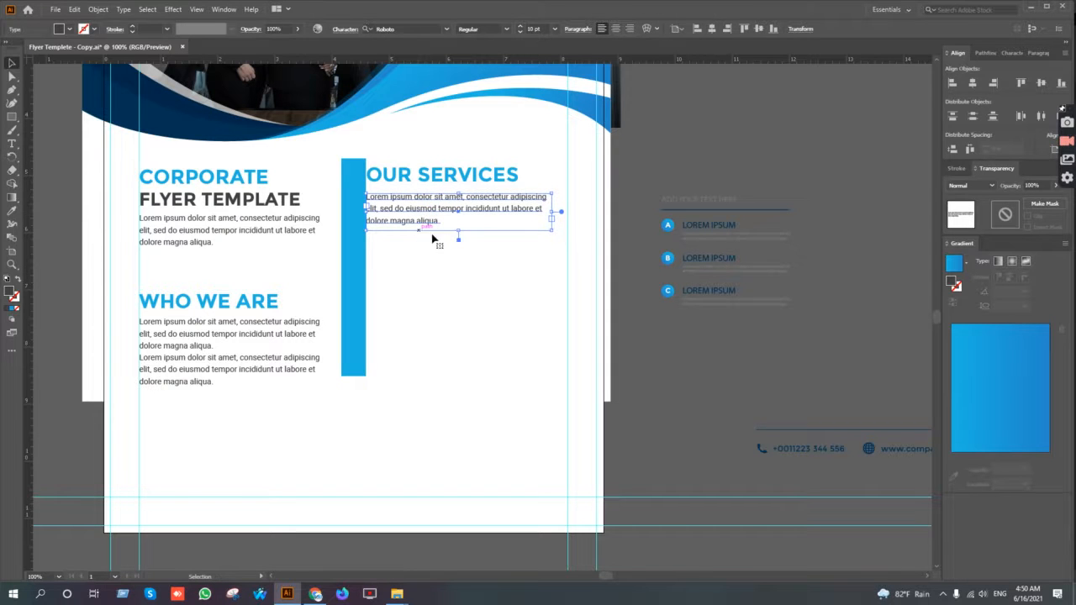
pyautogui.click(750, 192)
pyautogui.moveTo(764, 209); pyautogui.dragTo(466, 233)
pyautogui.scroll(10, 377, 238)
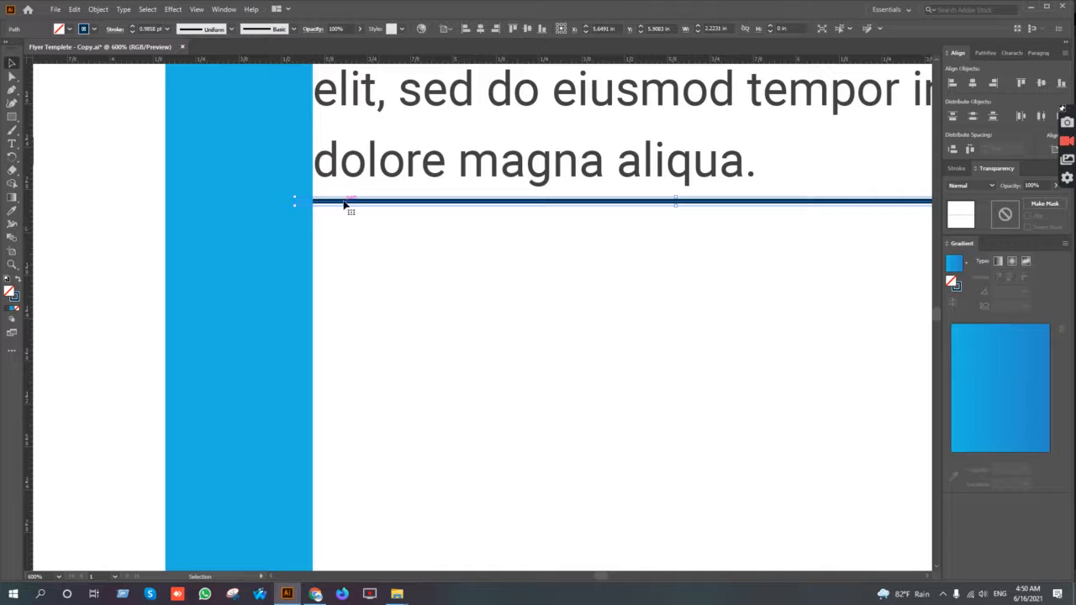
pyautogui.scroll(3, 319, 201)
pyautogui.scroll(3, 202, 205)
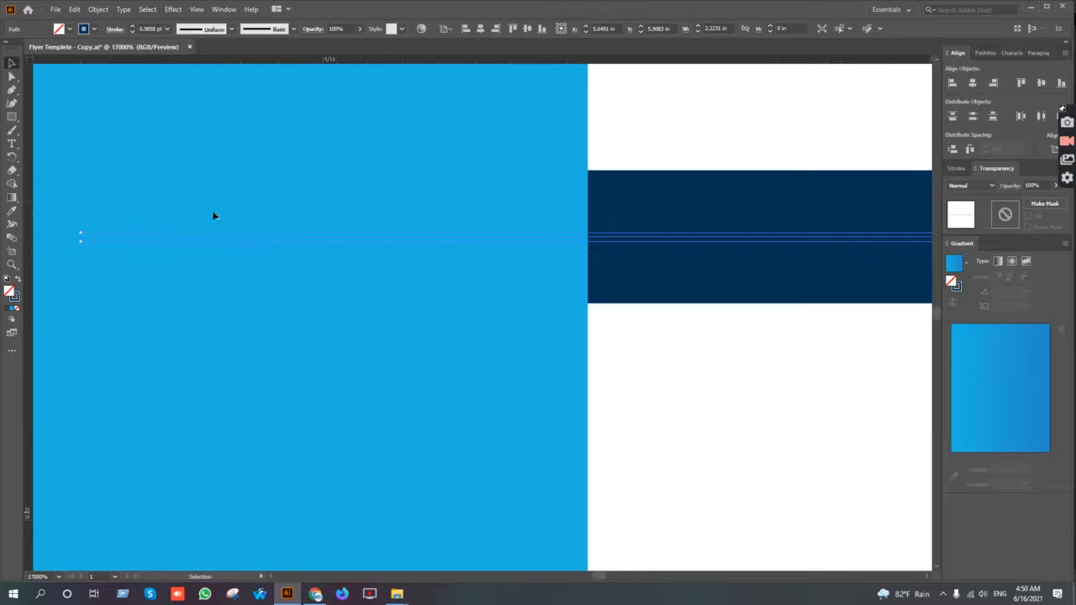
pyautogui.scroll(2, 79, 240)
pyautogui.scroll(-5, 94, 244)
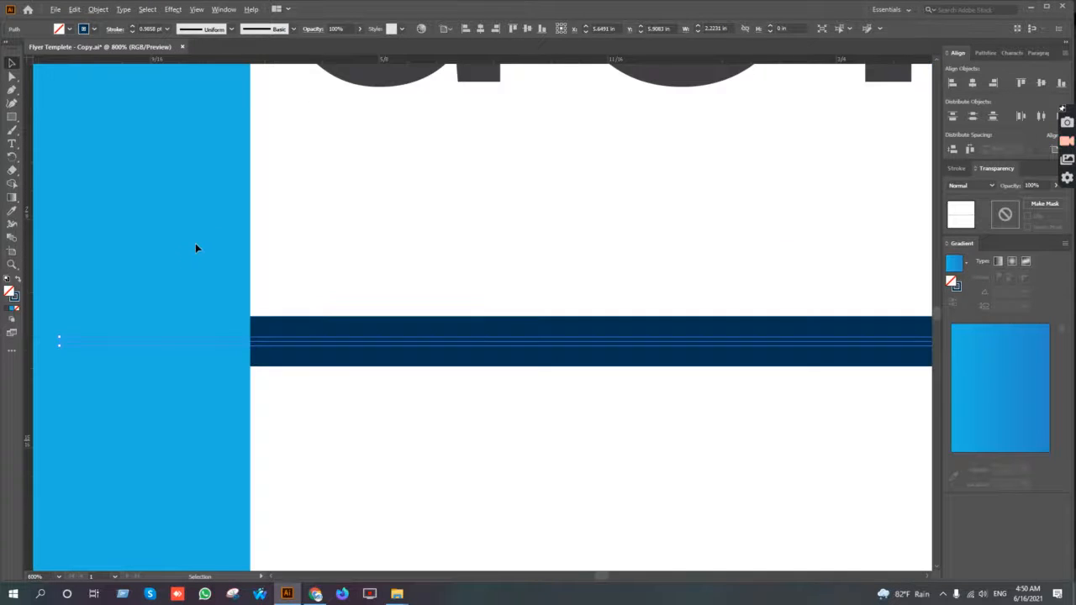
pyautogui.press('Delete')
# Step: Draw a thin rectangle about 1.25 by 0.03 in beneath the OUR SERVICES paragraph, starting at the blue rectangle's edge, and nudge it down slightly
pyautogui.click(12, 117)
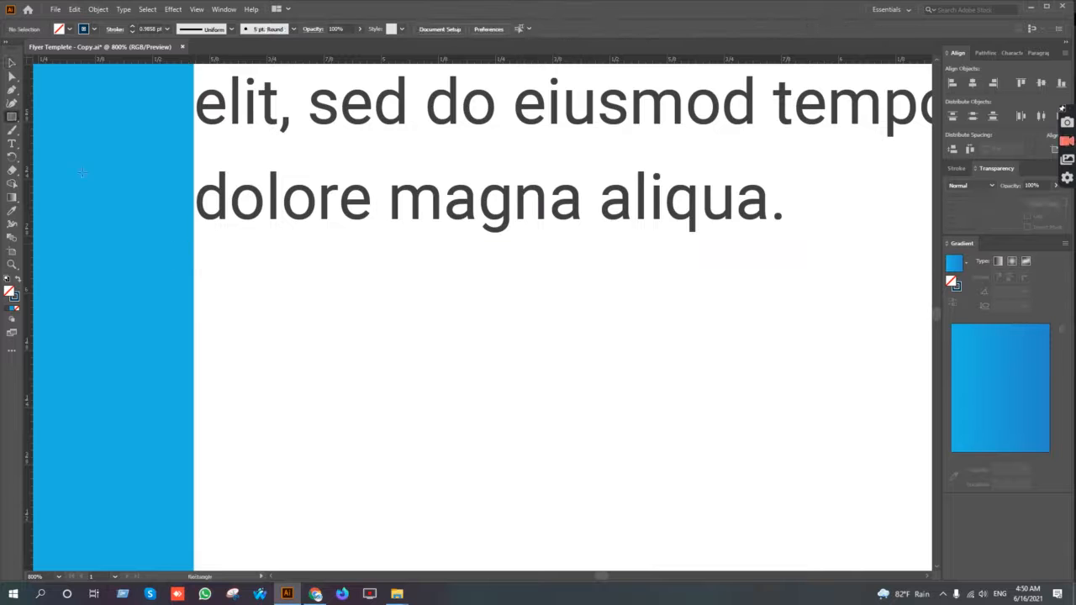
pyautogui.moveTo(195, 232); pyautogui.dragTo(772, 242)
pyautogui.press('Down')
pyautogui.press('Down')
pyautogui.press('Down')
pyautogui.press('v')
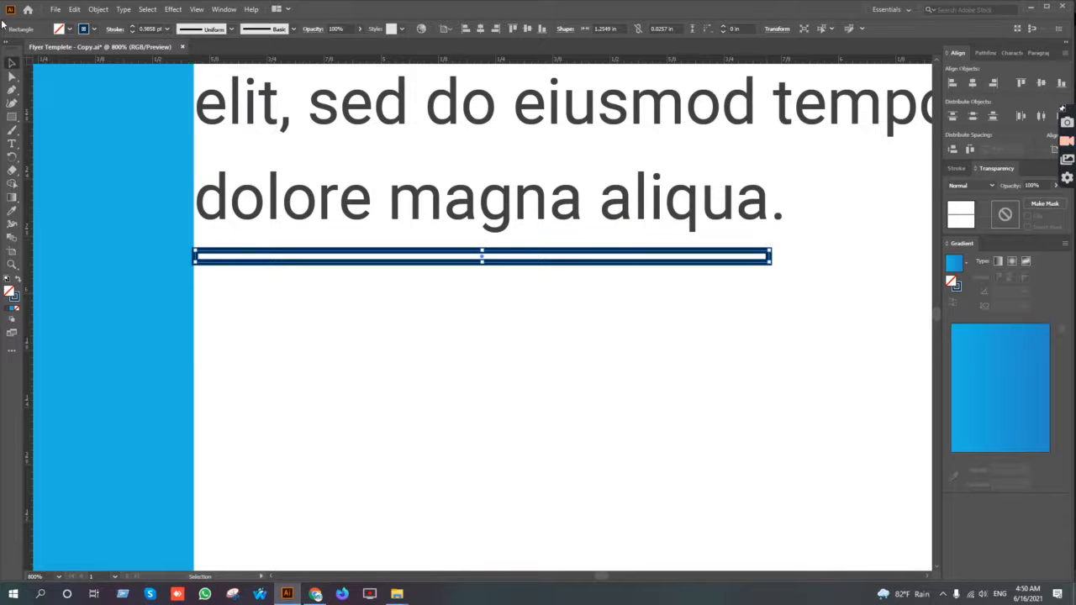
# Step: Remove the thin rectangle's stroke and fill it with the blue sampled from the OUR SERVICES heading
pyautogui.click(84, 29)
pyautogui.click(10, 46)
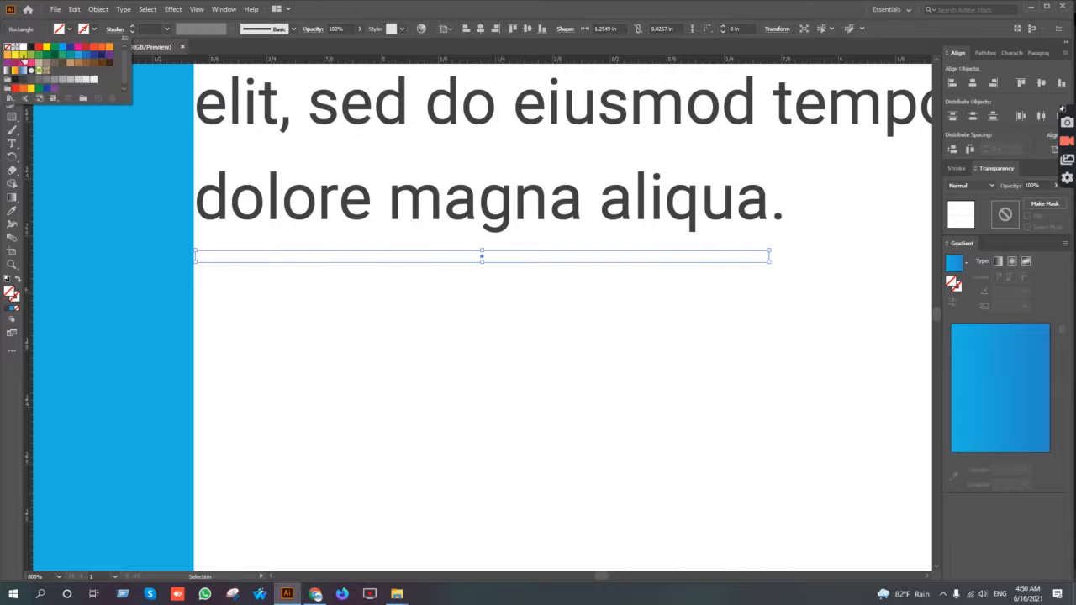
pyautogui.press('Escape')
pyautogui.scroll(-2, 413, 308)
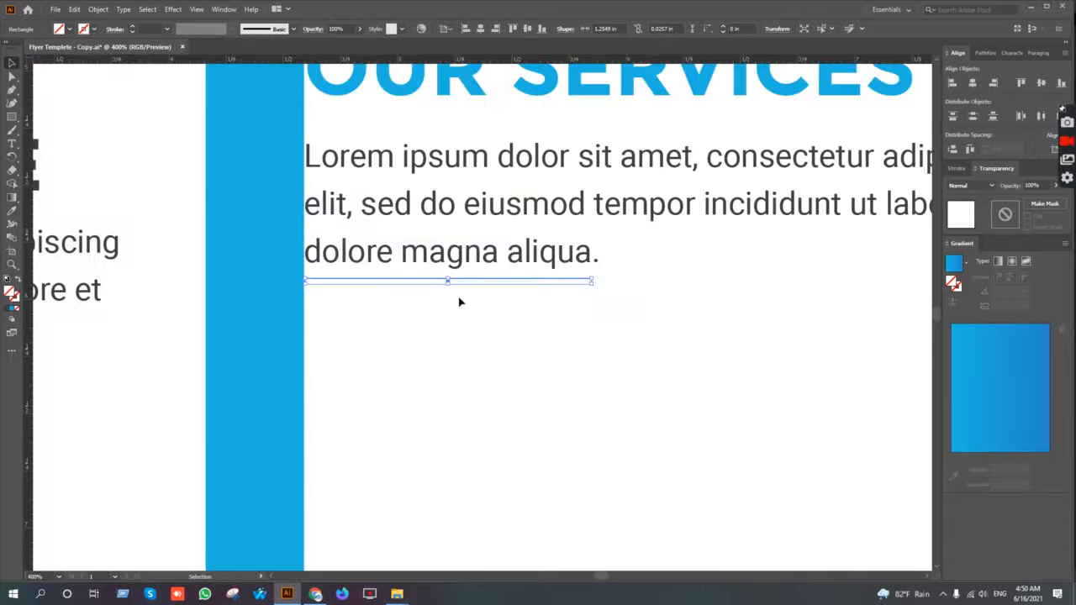
pyautogui.press('i')
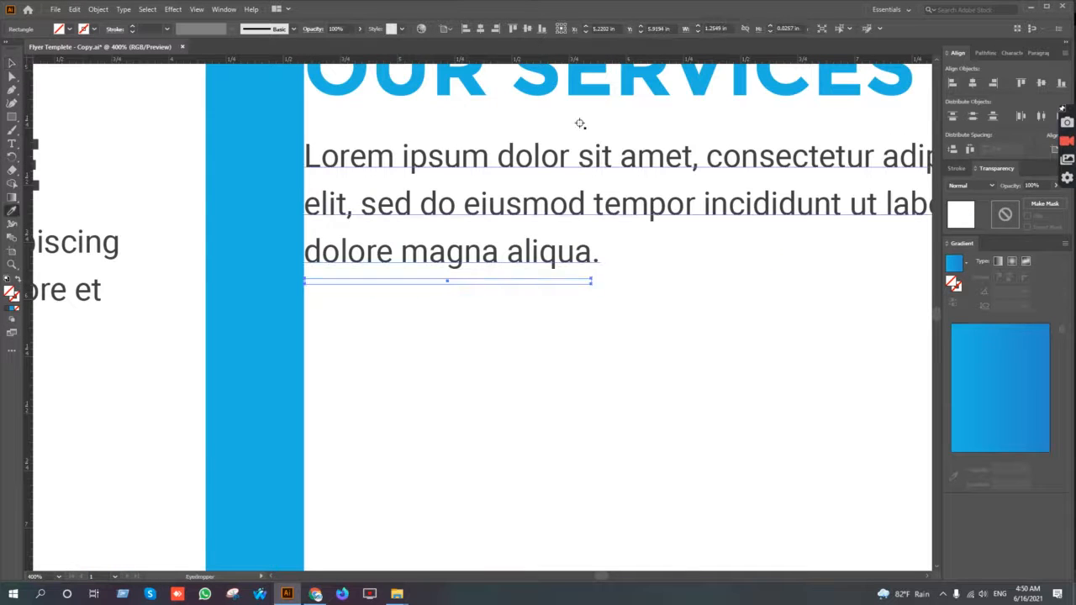
pyautogui.click(553, 87)
pyautogui.press('v')
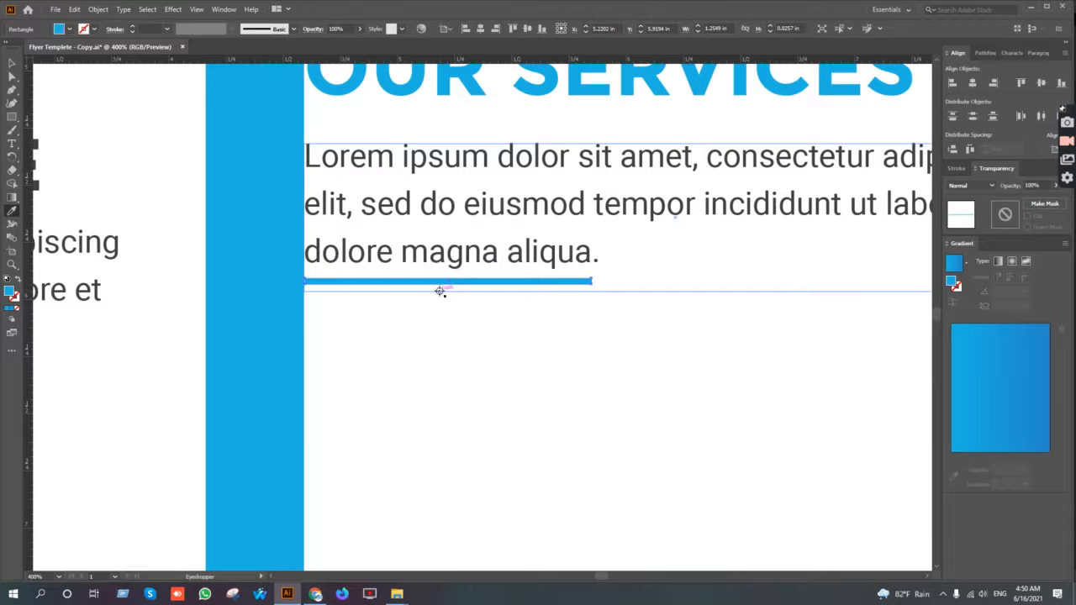
pyautogui.click(454, 356)
# Step: Nudge the blue underline slightly further down from the OUR SERVICES paragraph
pyautogui.scroll(-2, 440, 338)
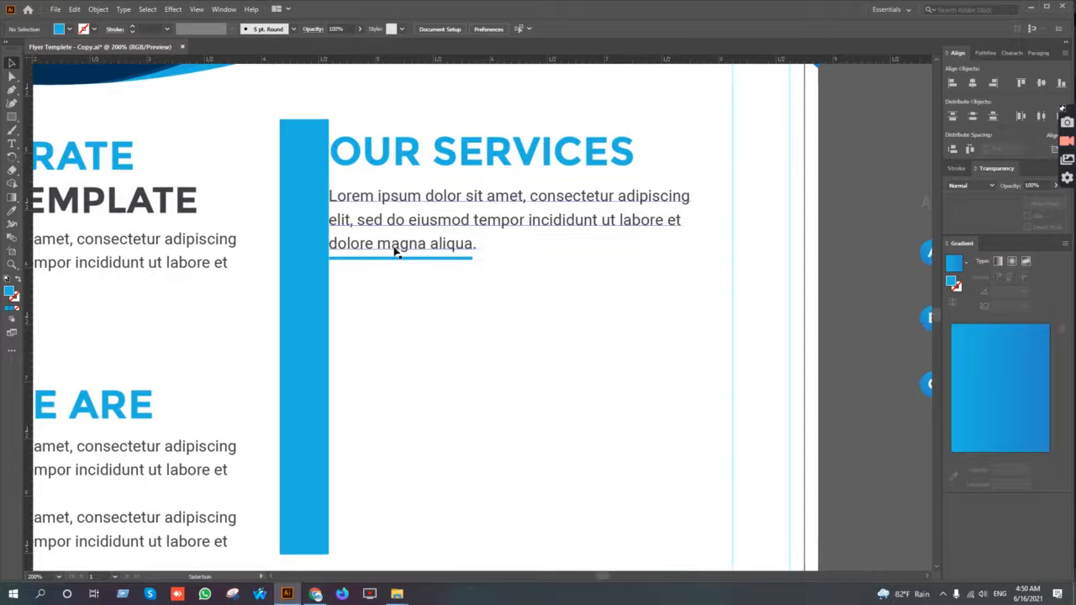
pyautogui.click(386, 262)
pyautogui.press('Down')
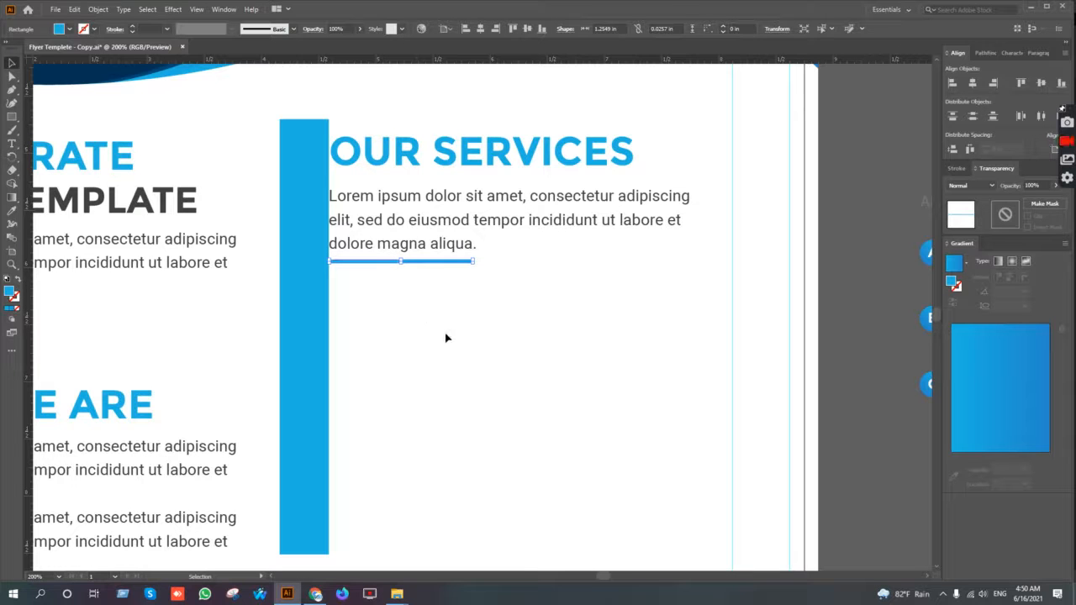
pyautogui.click(445, 337)
pyautogui.scroll(-1, 446, 337)
pyautogui.moveTo(452, 388); pyautogui.dragTo(589, 325)
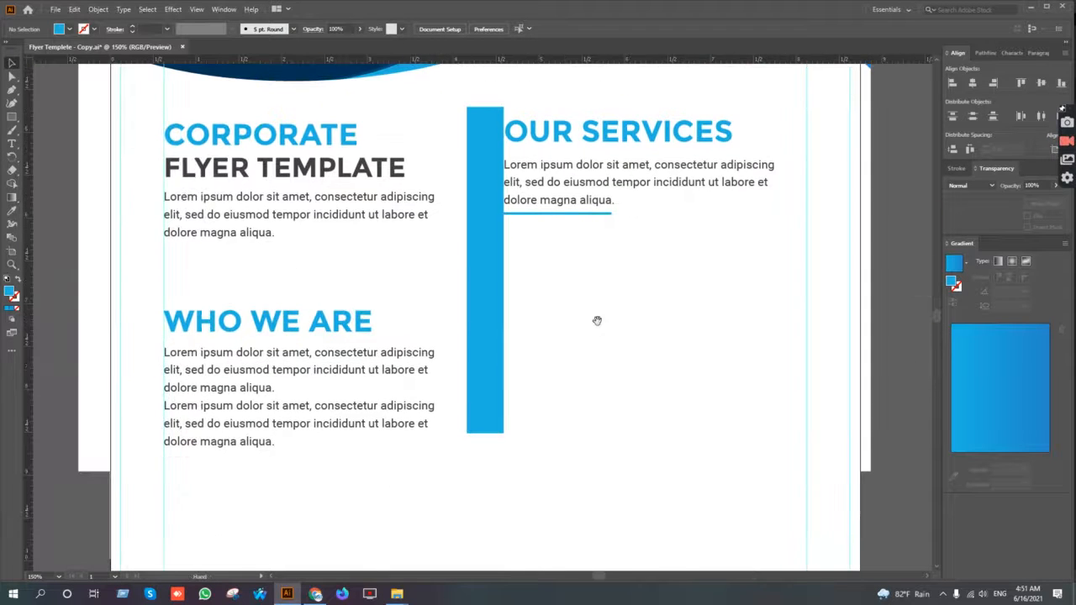
pyautogui.moveTo(568, 221); pyautogui.dragTo(229, 250)
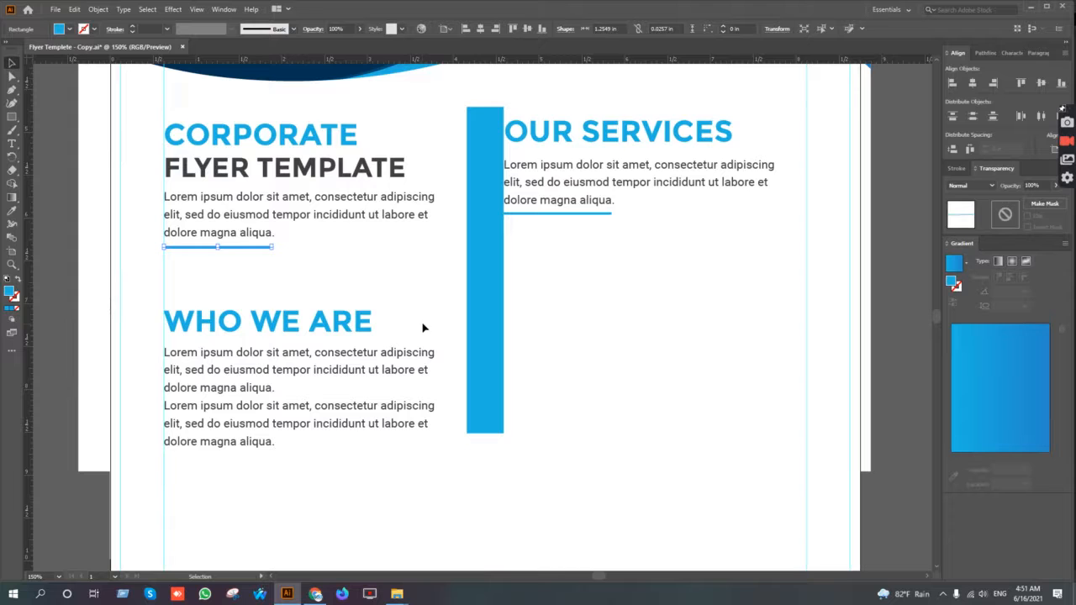
pyautogui.press('Up')
pyautogui.press('Up')
pyautogui.press('Delete')
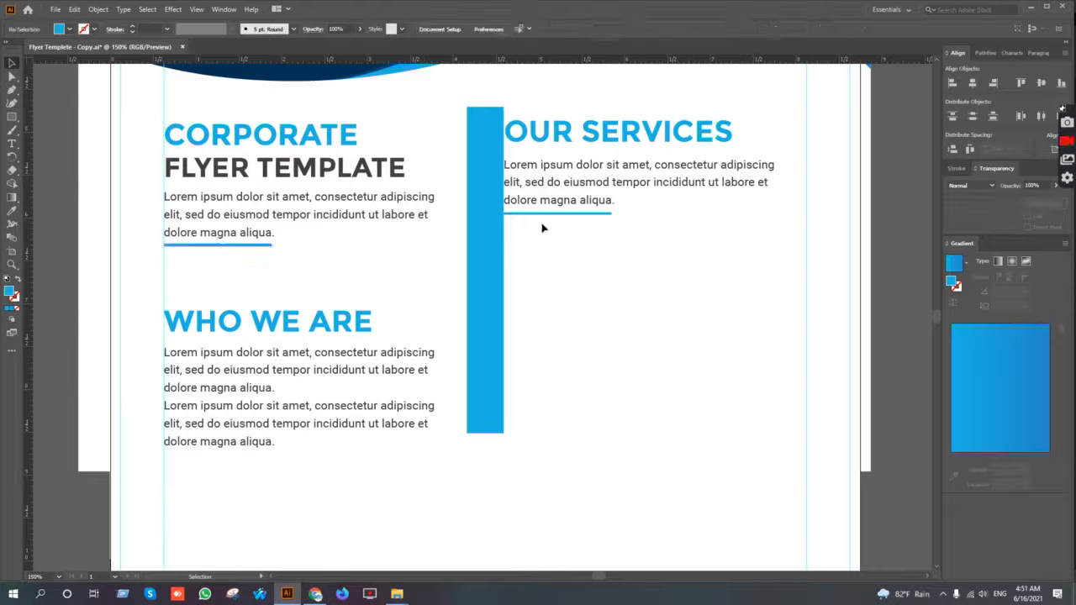
# Step: Shorten the blue underline beneath the OUR SERVICES paragraph from its free end to about 0.74 in long
pyautogui.click(592, 214)
pyautogui.scroll(5, 591, 210)
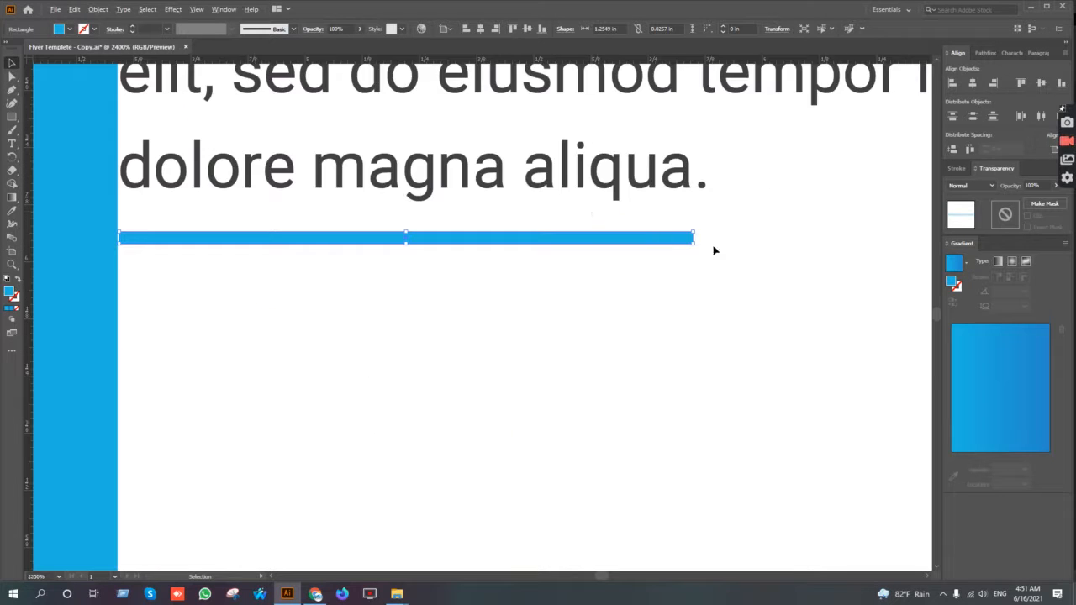
pyautogui.scroll(3, 714, 247)
pyautogui.moveTo(636, 217); pyautogui.dragTo(132, 217)
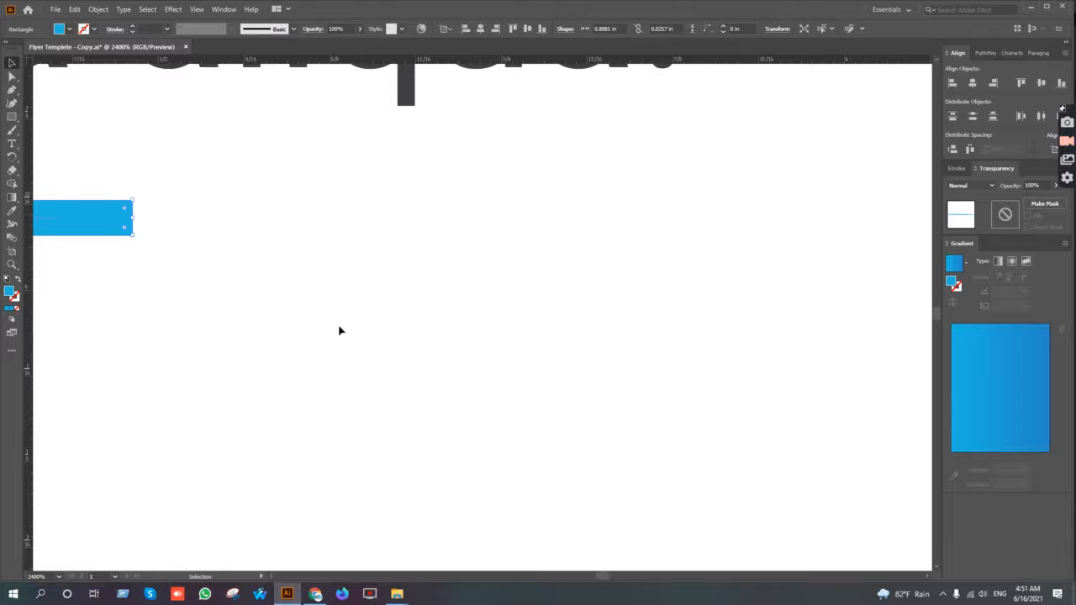
pyautogui.scroll(-3, 339, 329)
pyautogui.scroll(-2, 600, 280)
pyautogui.scroll(-2, 602, 250)
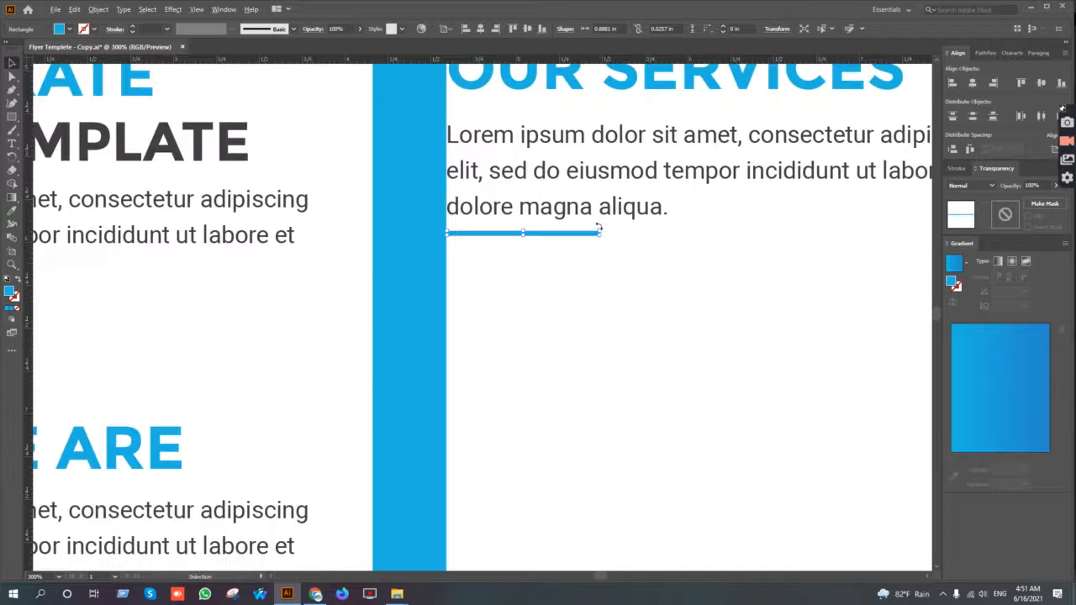
pyautogui.scroll(8, 602, 228)
pyautogui.moveTo(580, 309); pyautogui.dragTo(379, 306)
pyautogui.scroll(-7, 379, 306)
# Step: Duplicate the shortened blue underline beneath the CORPORATE section's paragraph, starting at the paragraph's left edge
pyautogui.moveTo(454, 312); pyautogui.dragTo(676, 230)
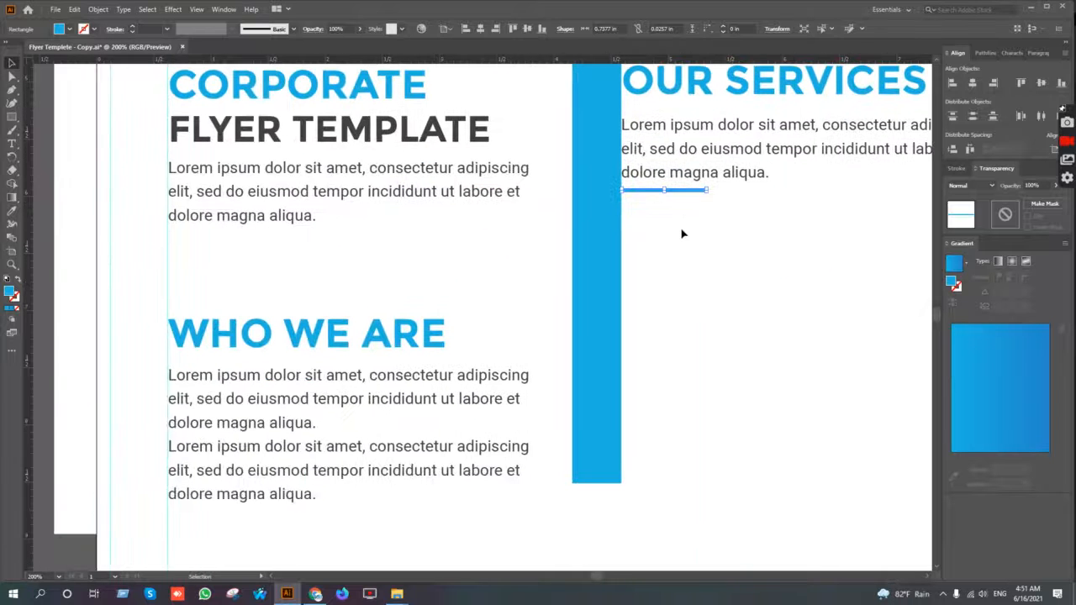
pyautogui.moveTo(684, 193); pyautogui.dragTo(232, 229)
pyautogui.click(345, 247)
pyautogui.scroll(-3, 533, 320)
pyautogui.moveTo(523, 317); pyautogui.dragTo(518, 336)
pyautogui.moveTo(488, 267); pyautogui.dragTo(501, 327)
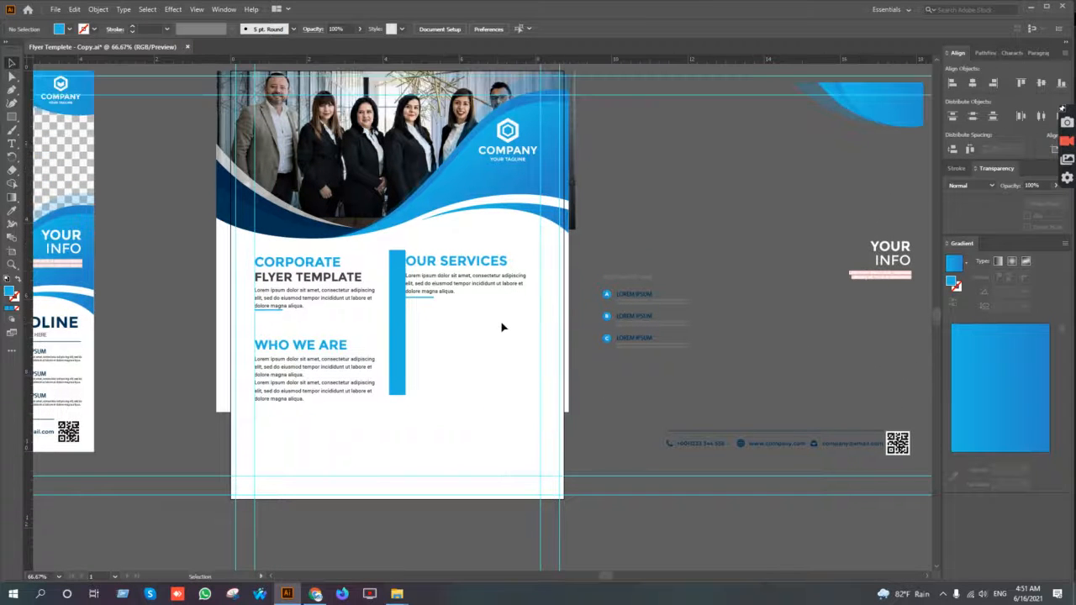